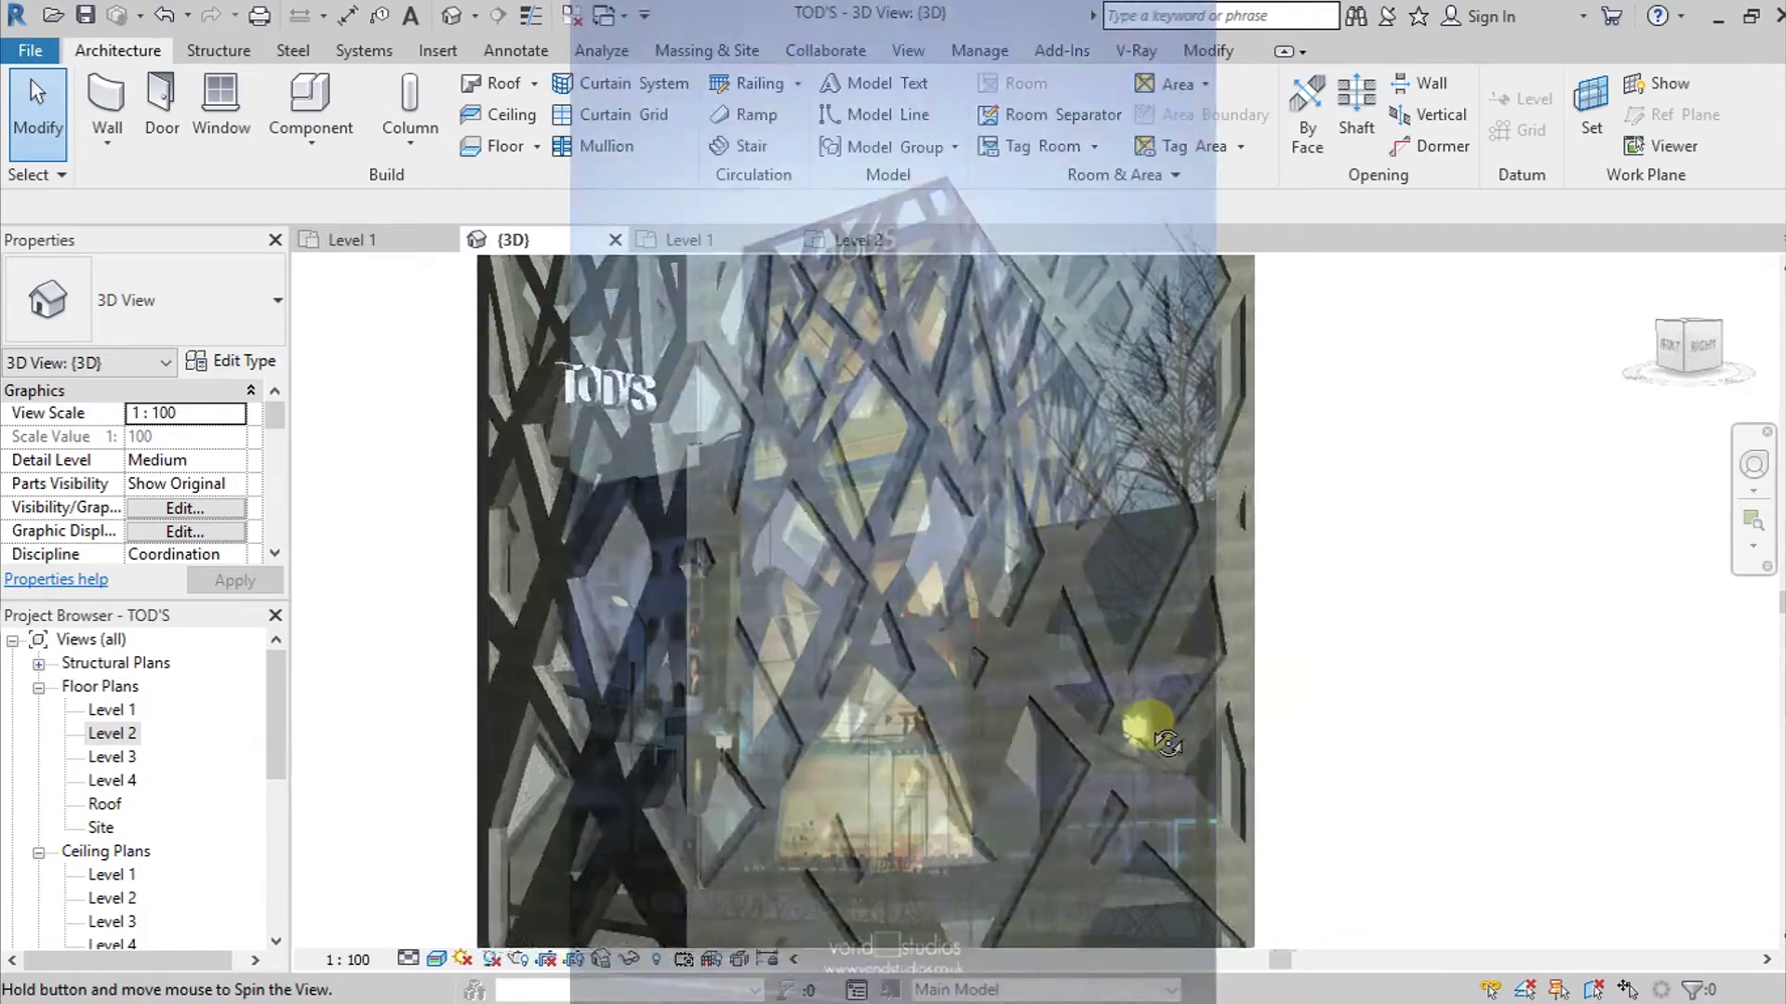
left_click_drag(1508, 777, 1328, 717)
middle_click_drag(1378, 761, 1042, 739, "shift")
scroll(1299, 737, "down", 2)
middle_click_drag(1299, 737, 1163, 744, "shift")
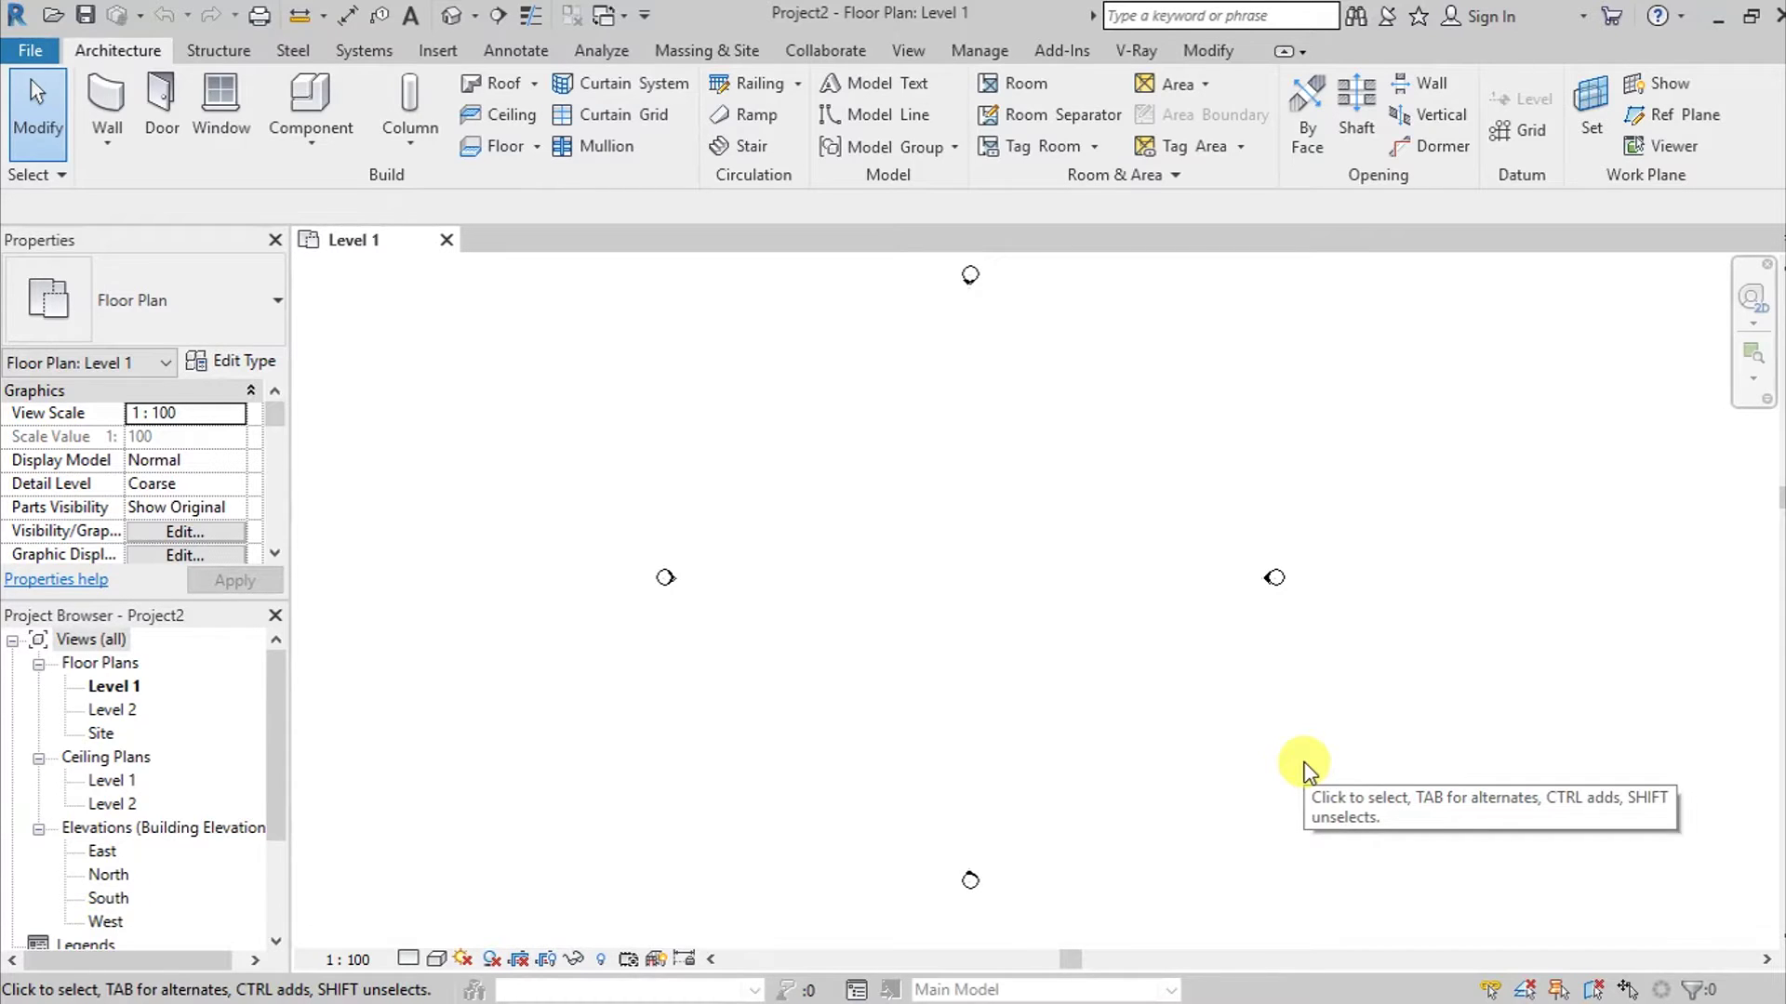
Set the project's length units to meters.
key("u")
key("n")
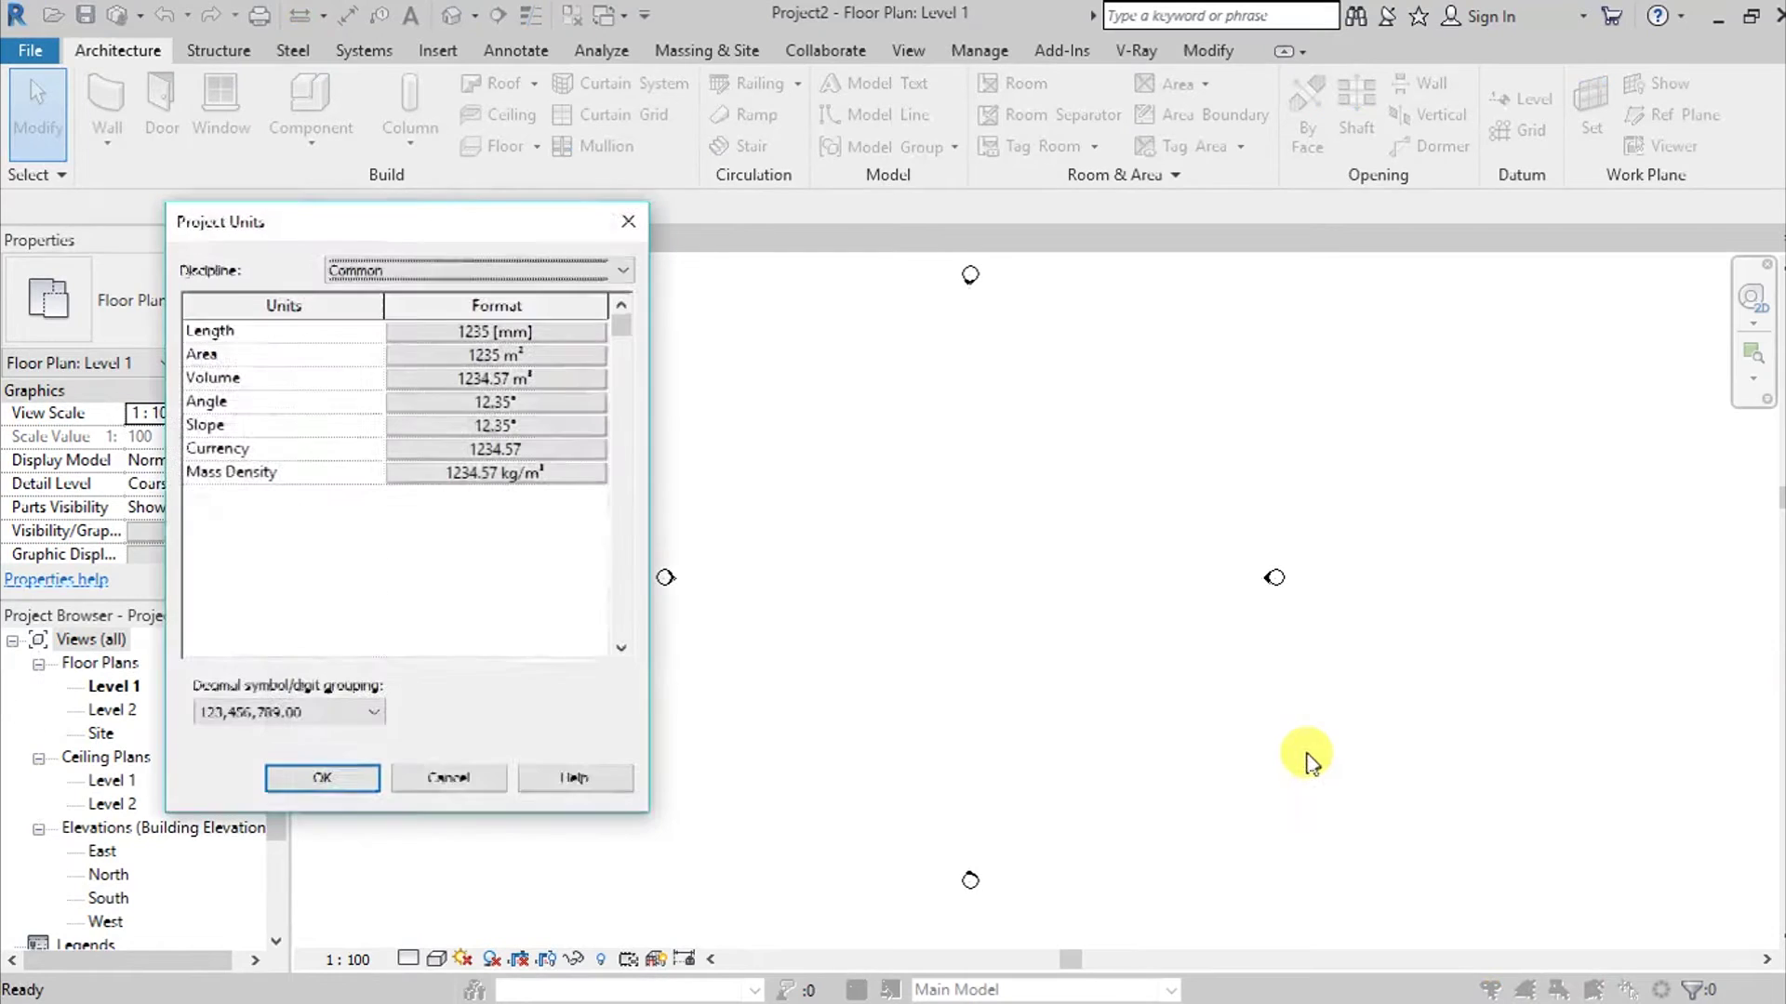
left_click(589, 337)
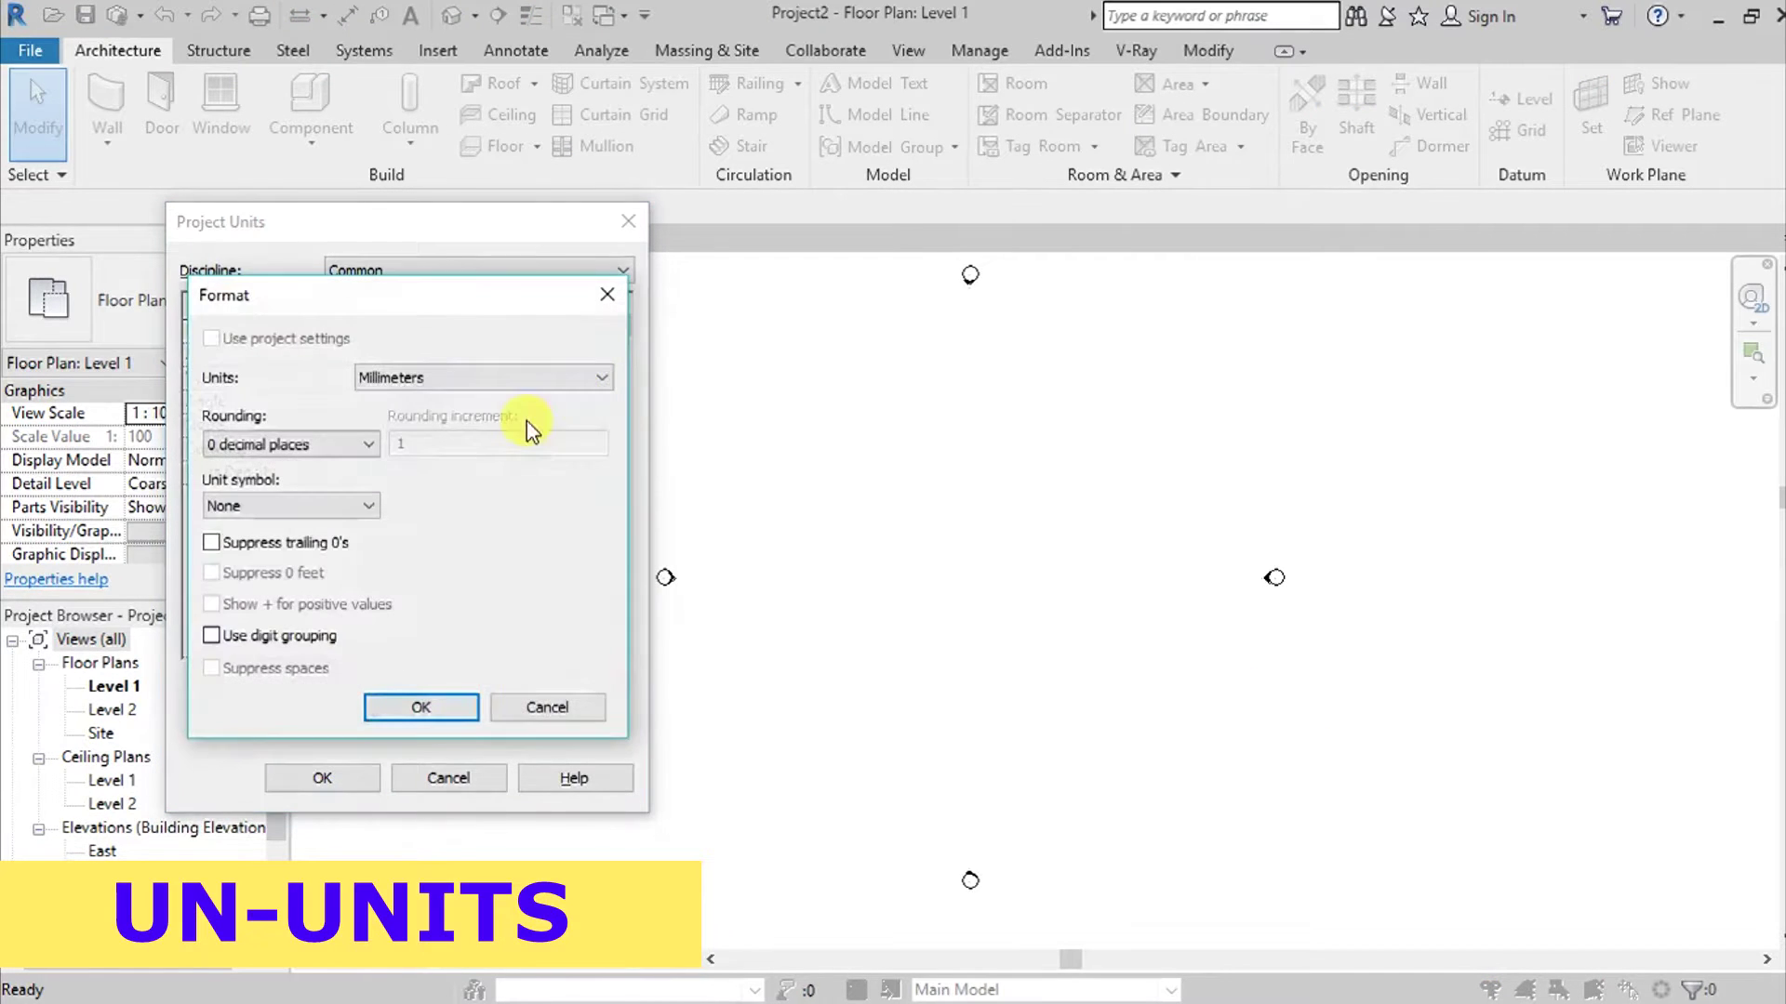
left_click(595, 376)
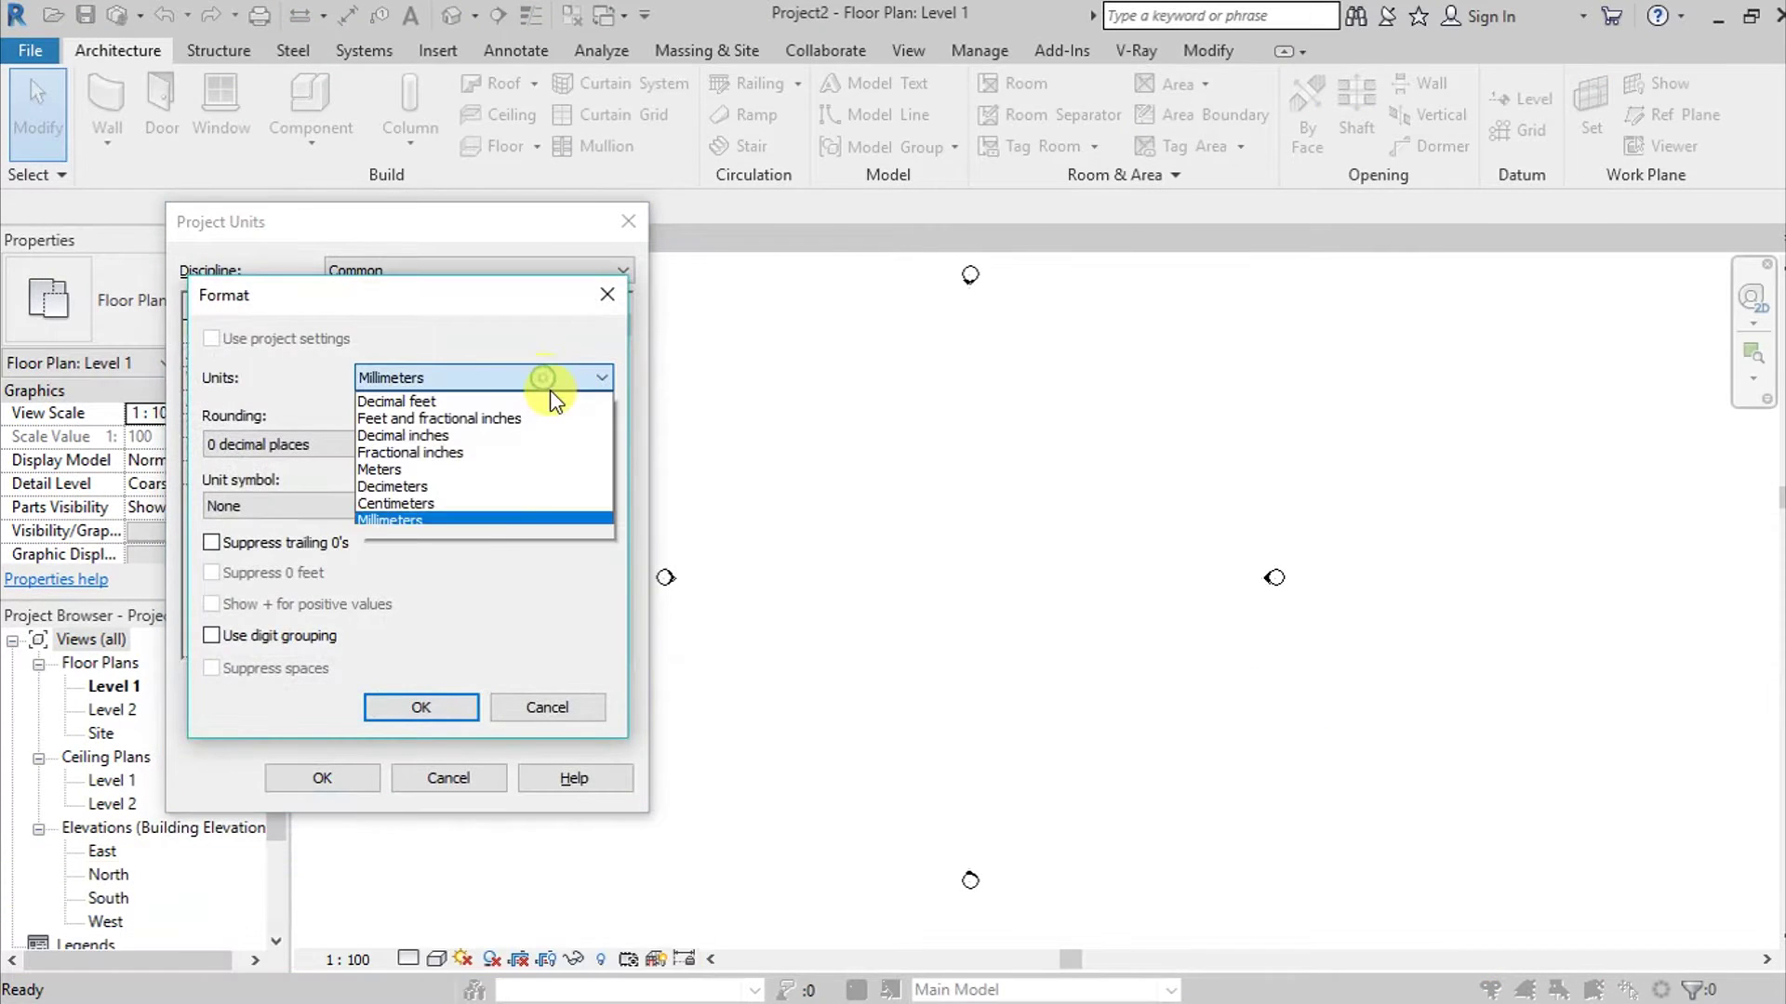
left_click(512, 469)
left_click(420, 708)
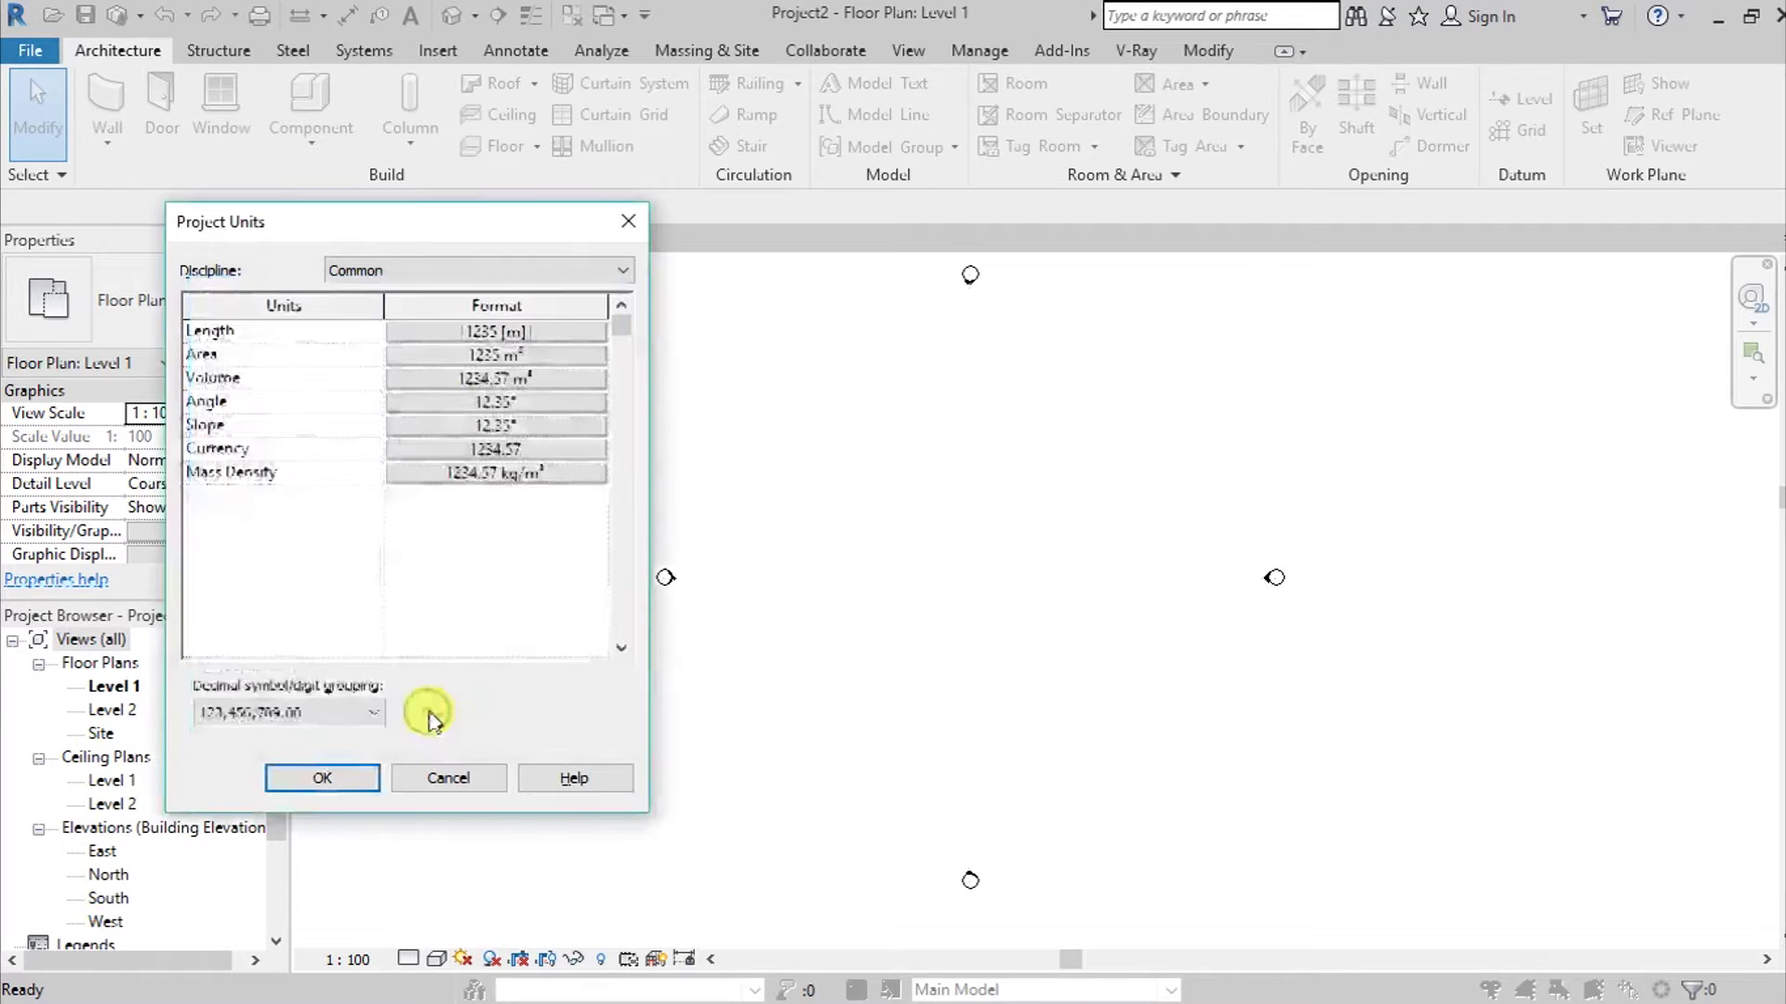
left_click(363, 778)
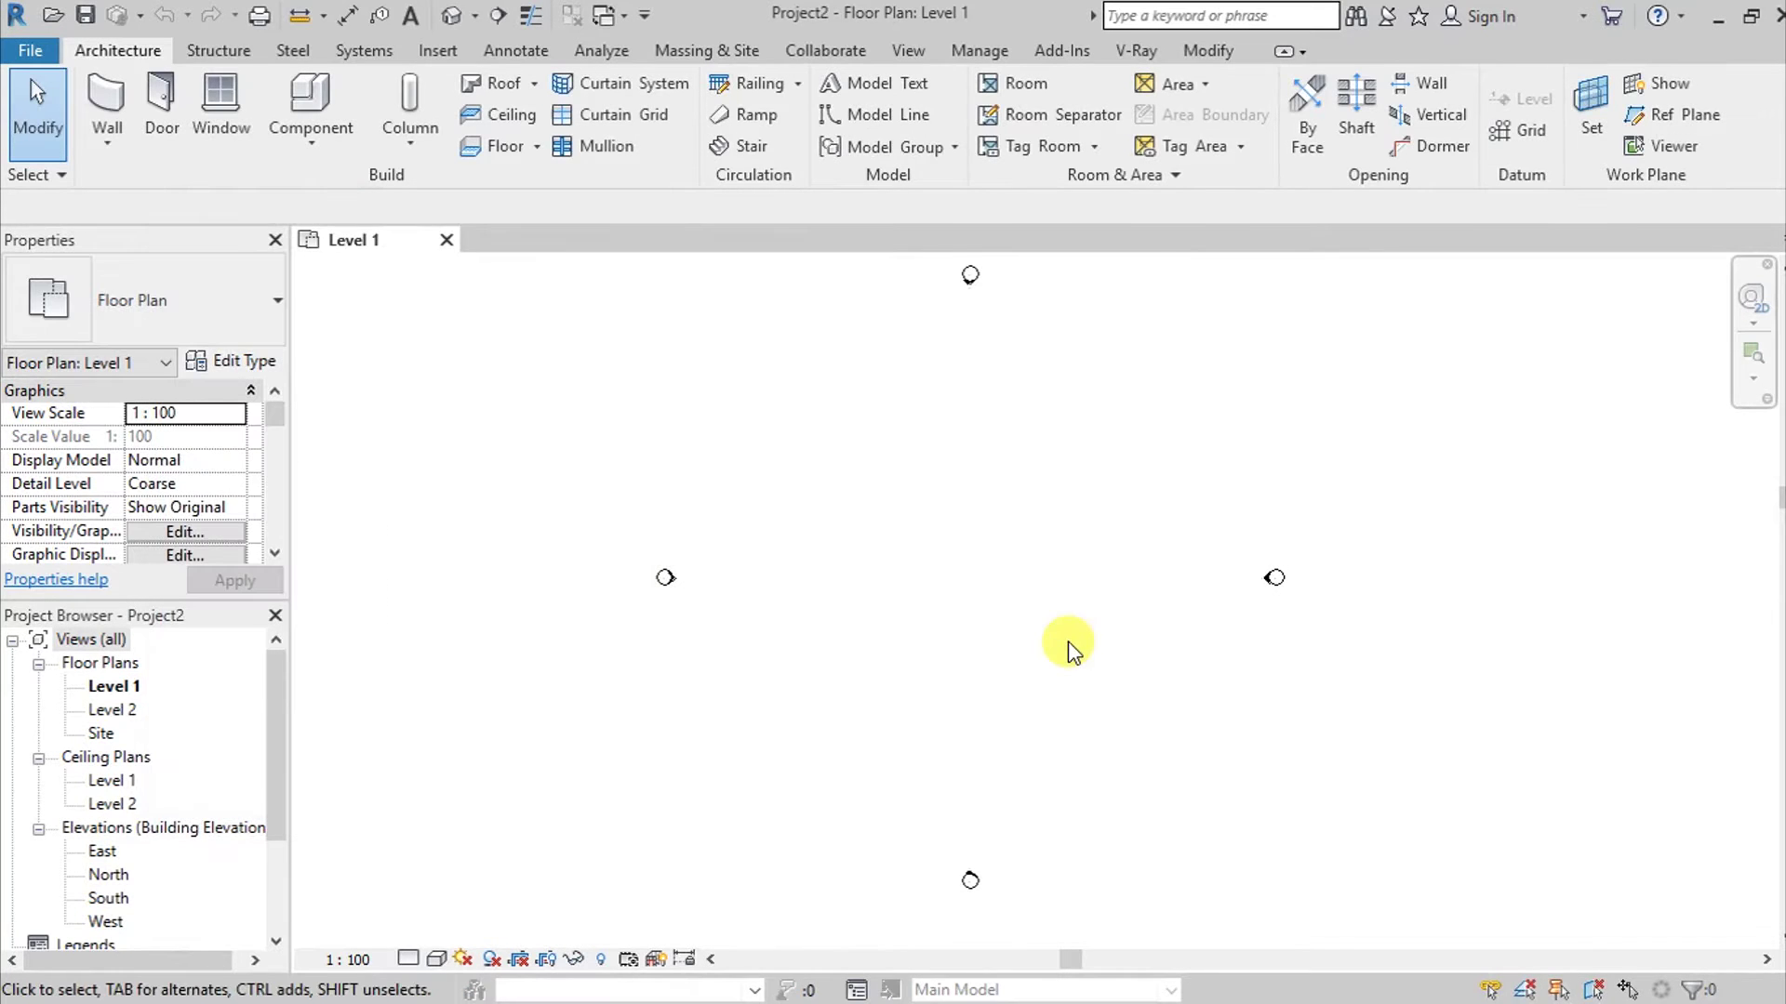
Open the South elevation view.
middle_click_drag(1053, 603, 1031, 634)
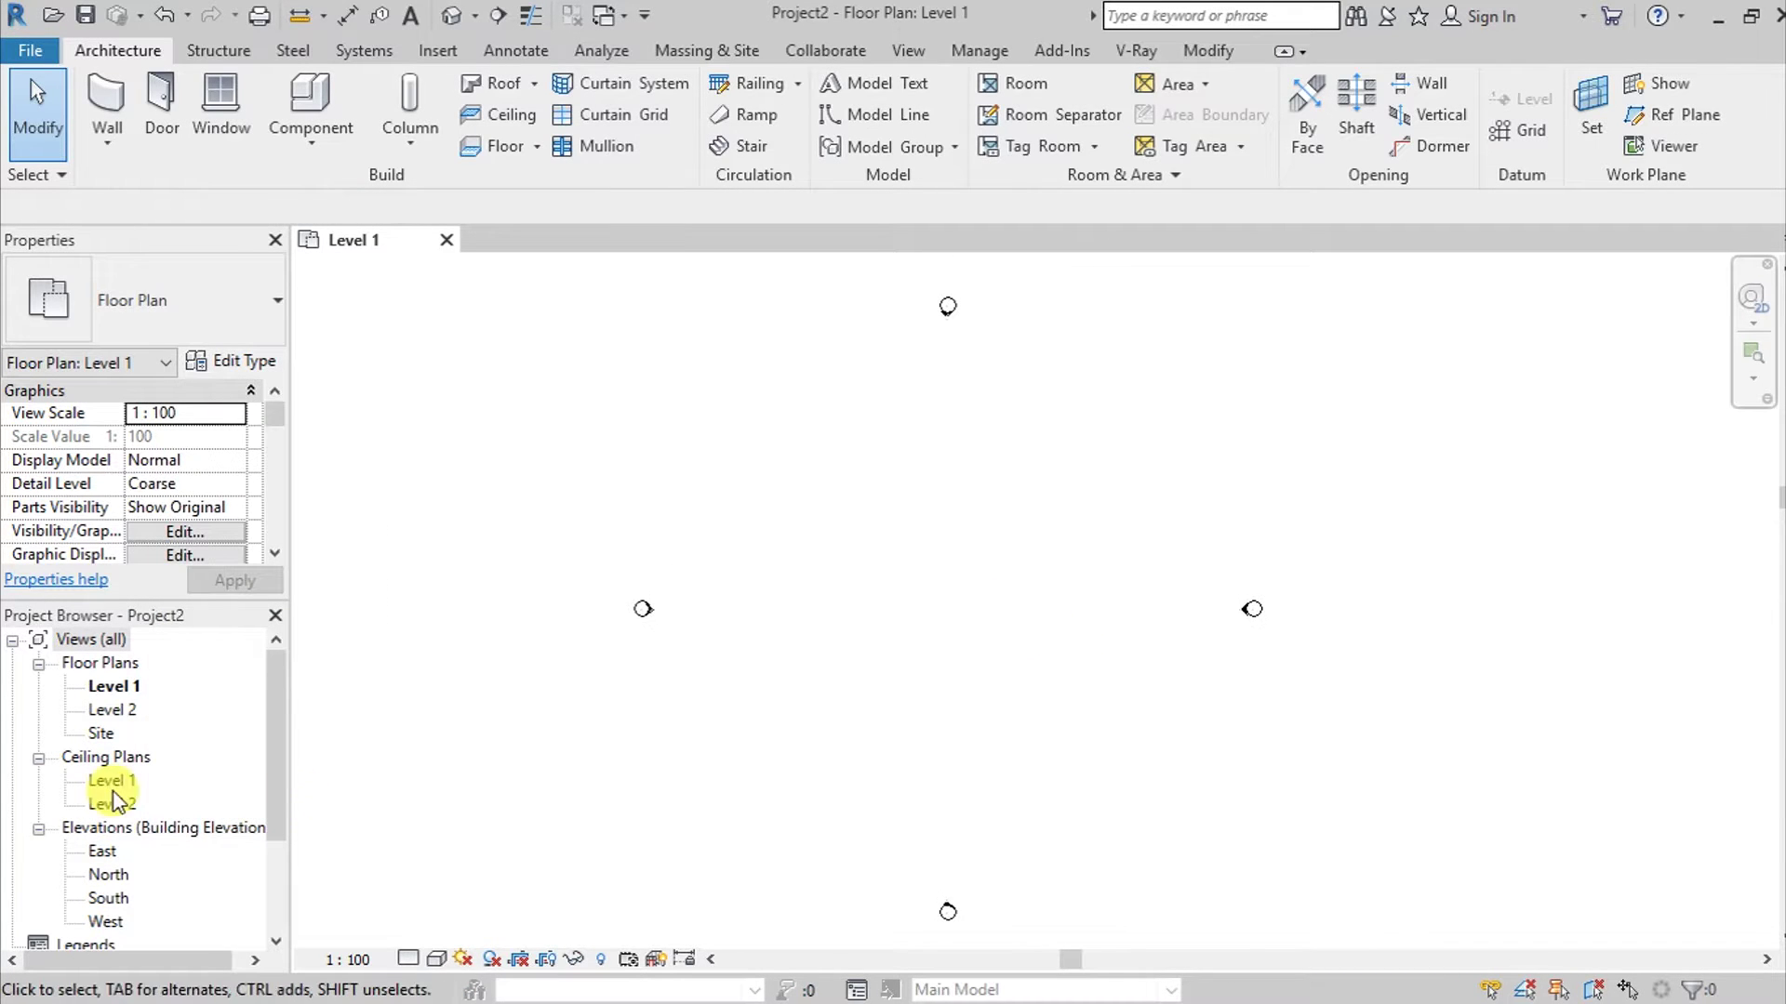
scroll(106, 804, "down", 2)
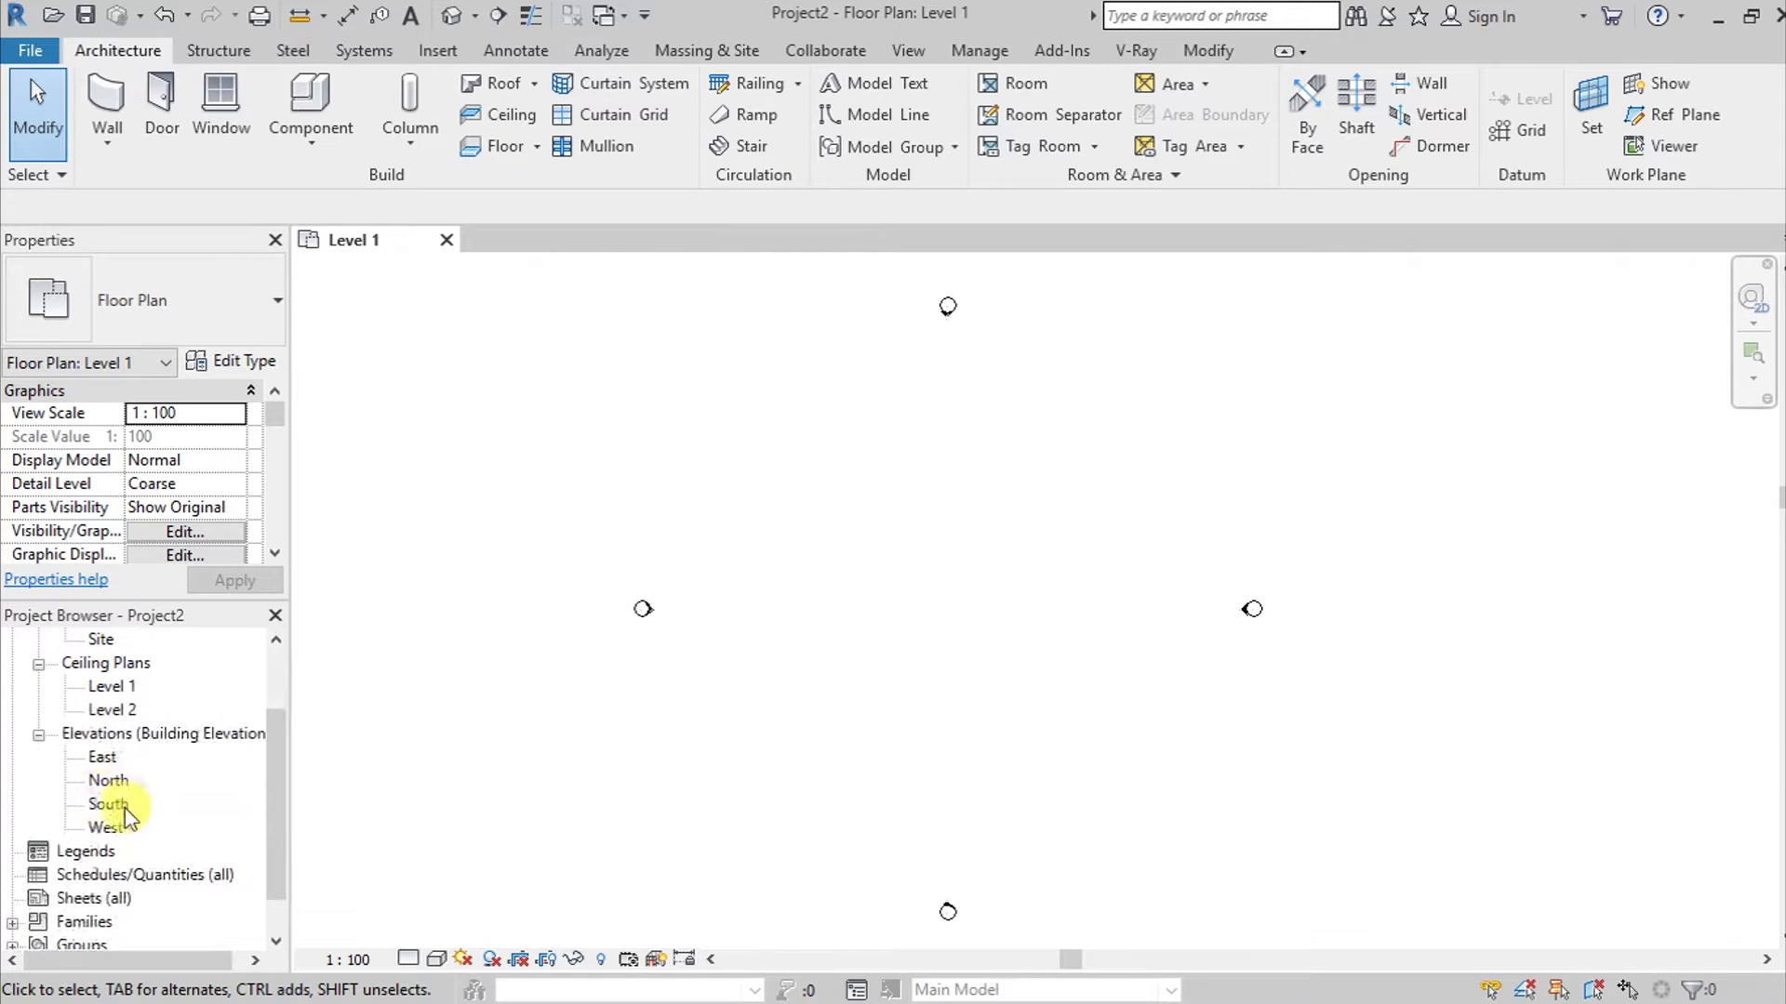
double_click(124, 807)
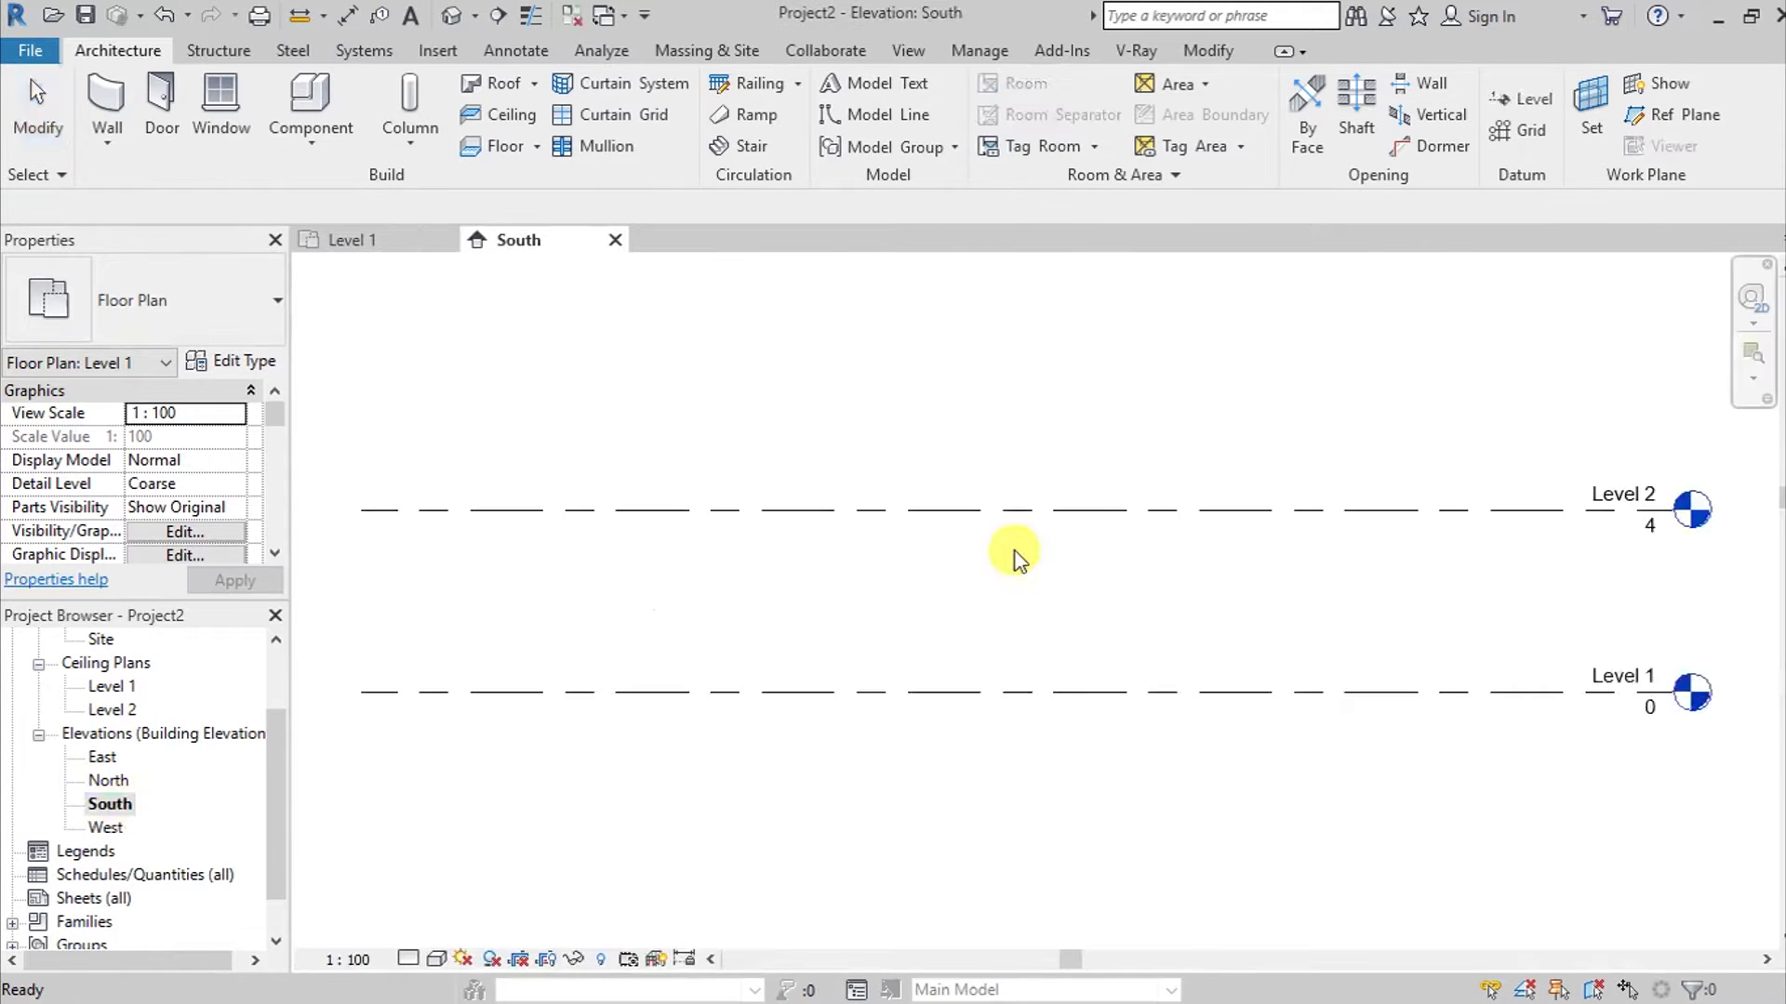
Set the elevation of Level 2 to 3 m.
middle_click_drag(1032, 590, 1064, 642)
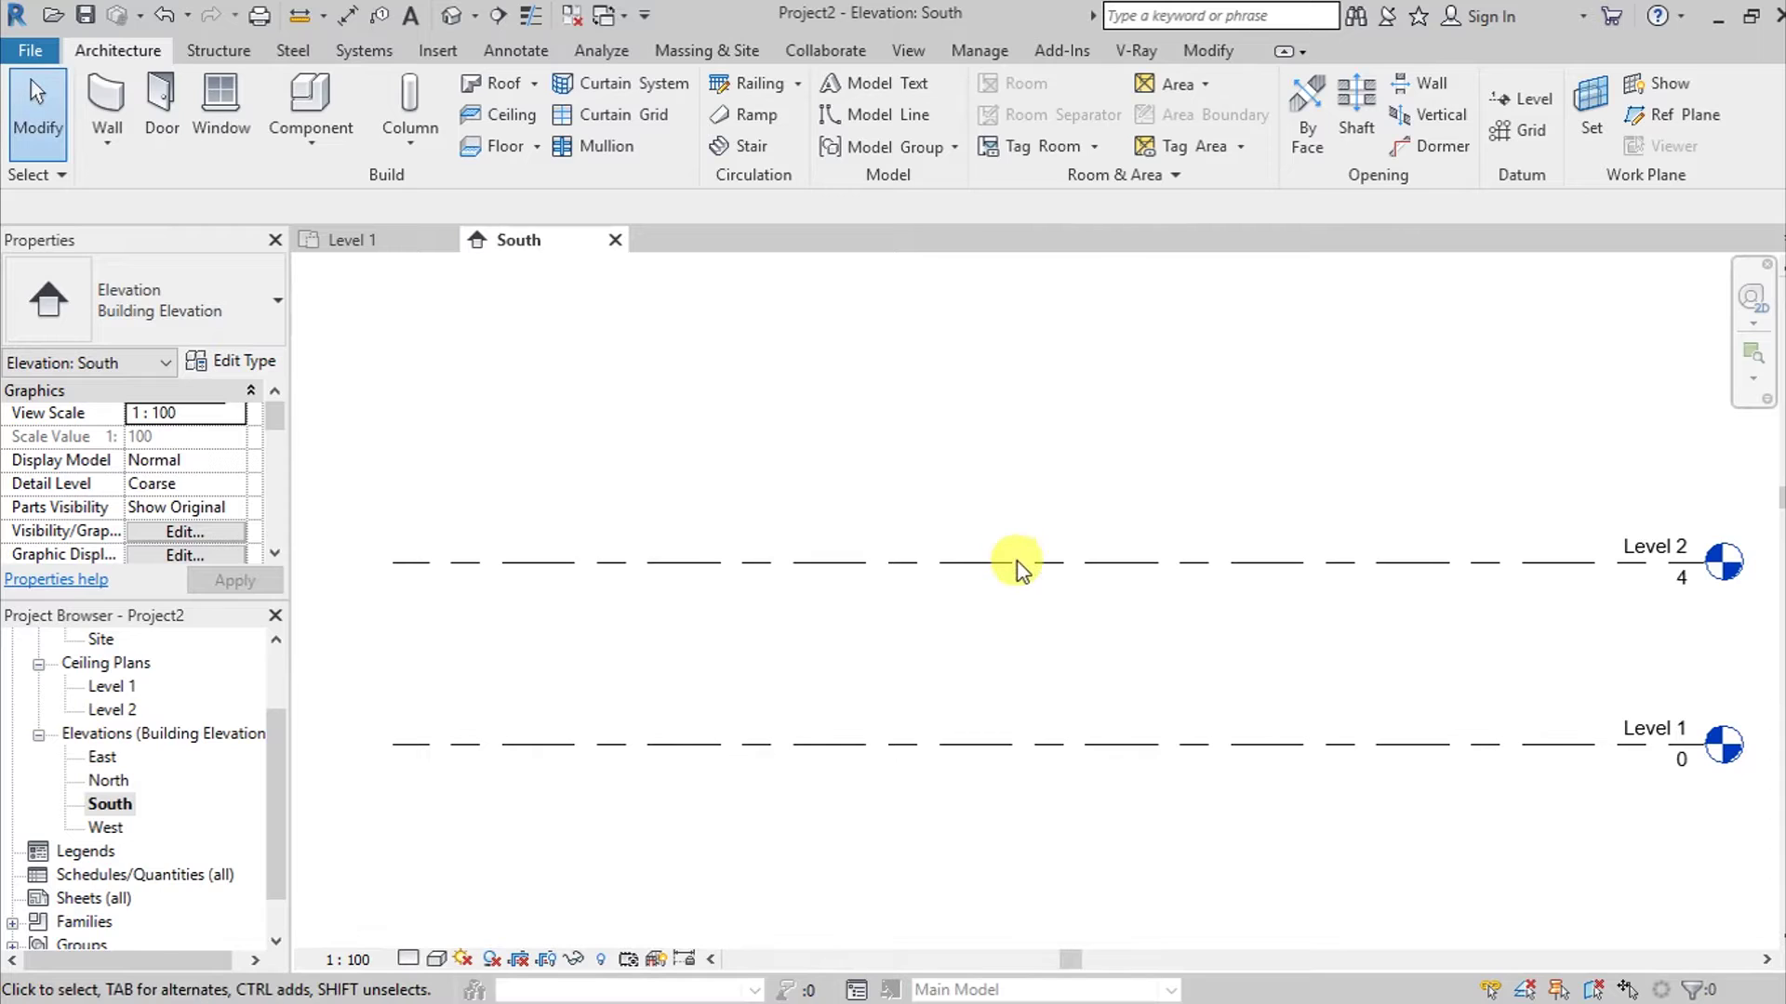
left_click(252, 389)
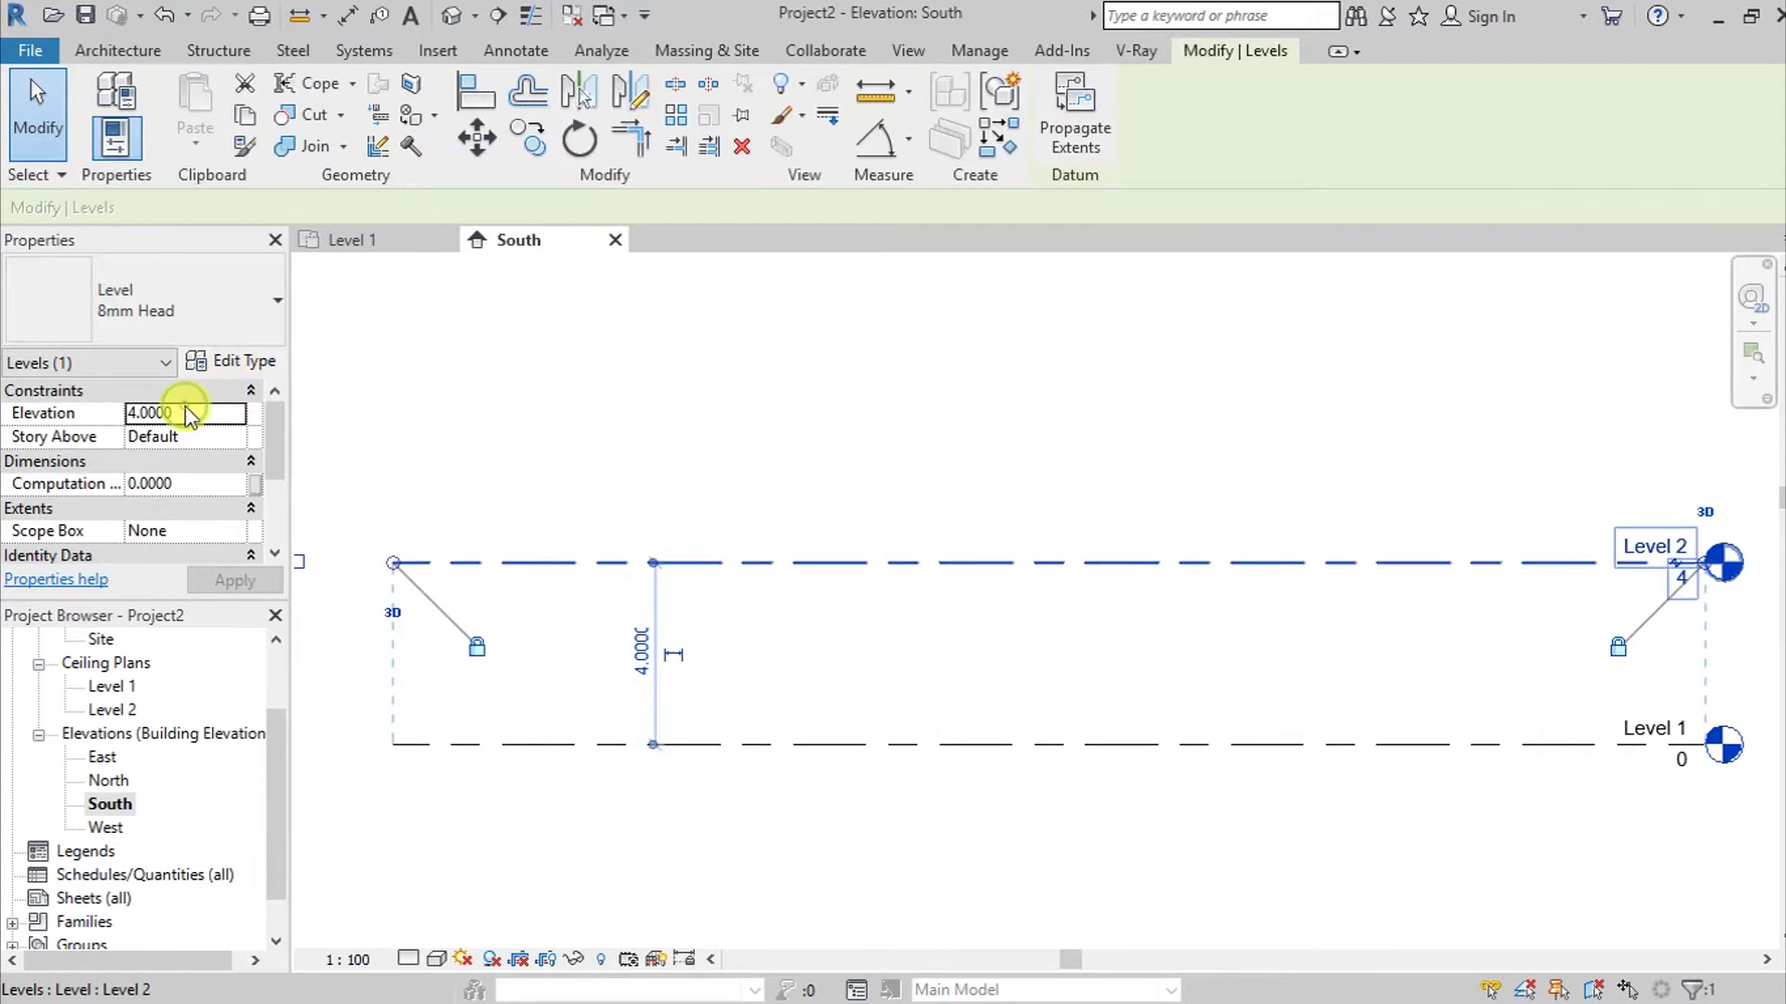
left_click(206, 412)
type("3")
key("Return")
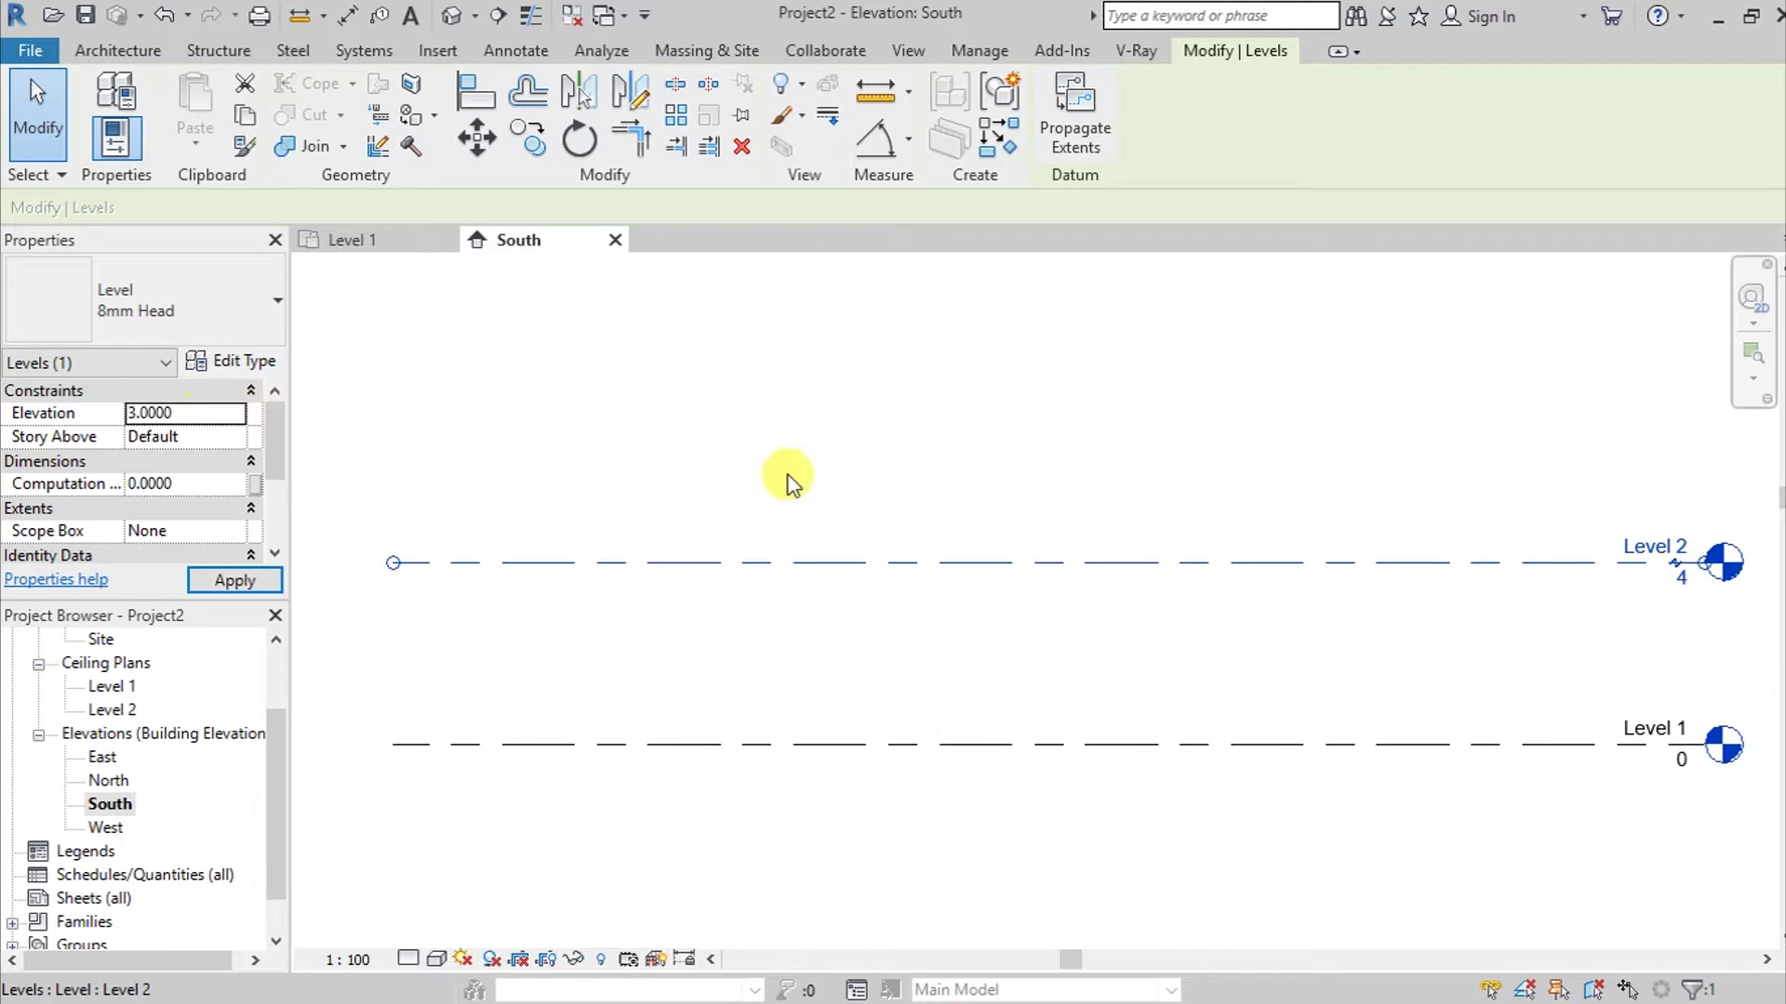
Create three more levels above Level 2 by picking each topmost level line with a 3 m offset.
key("c")
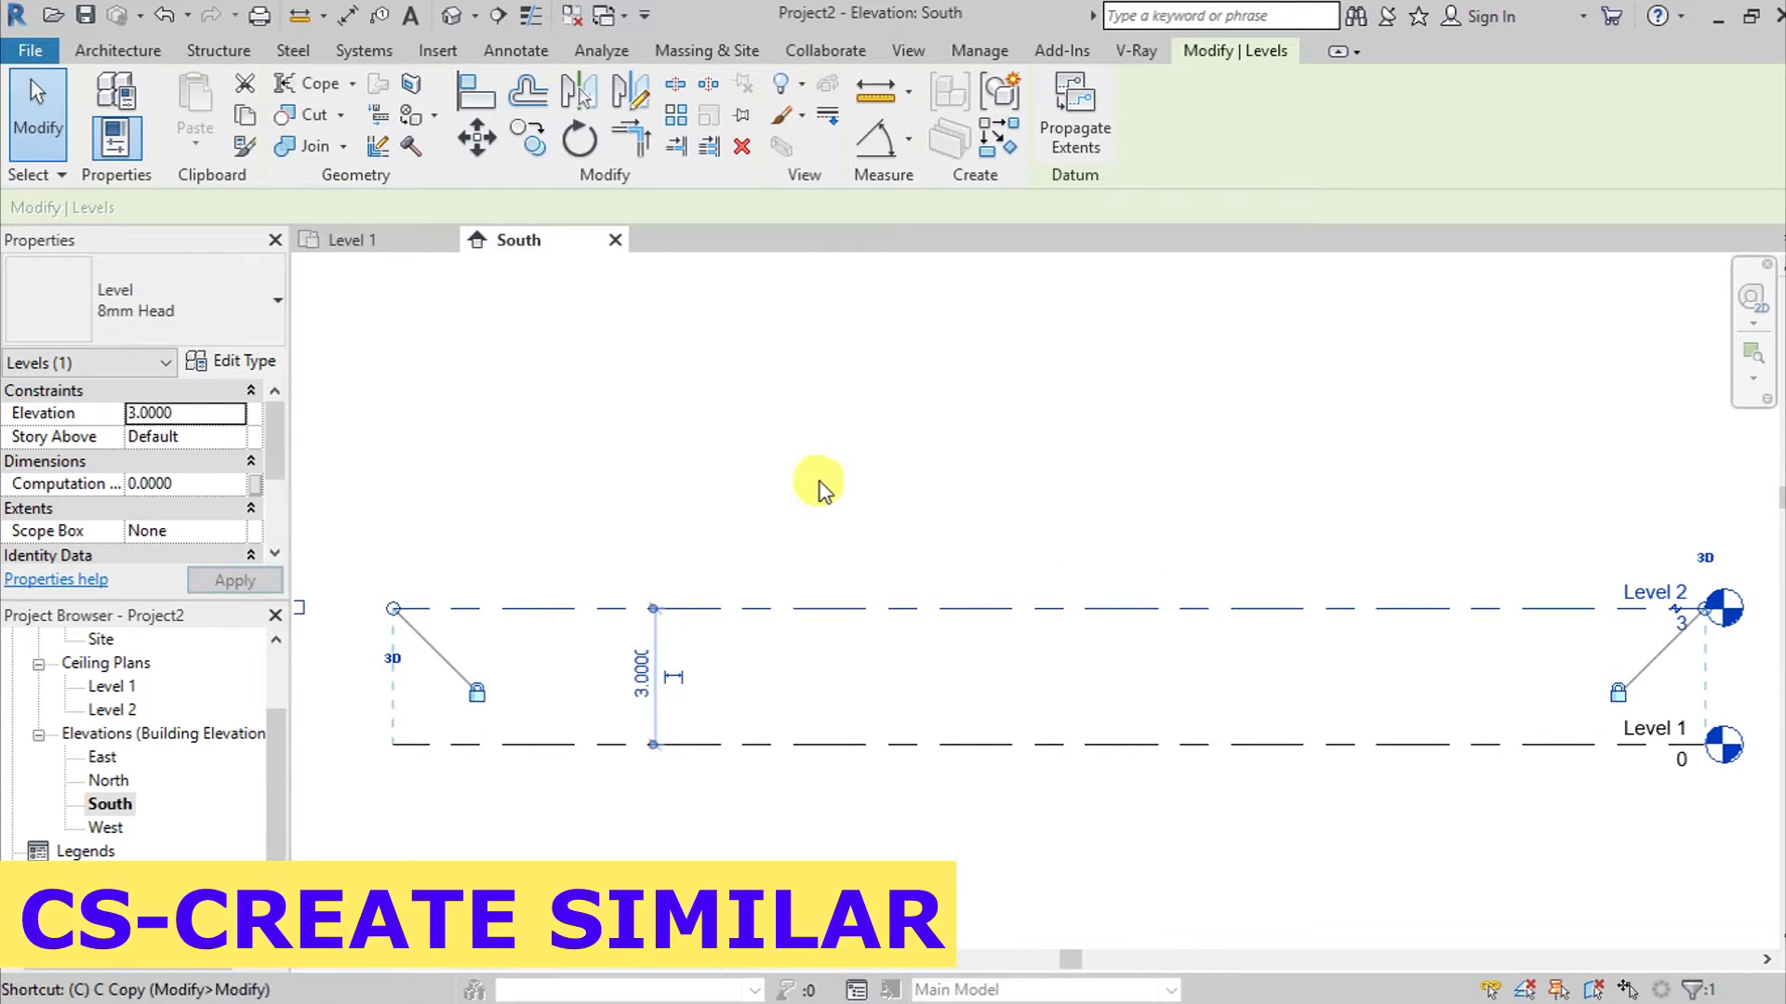
key("s")
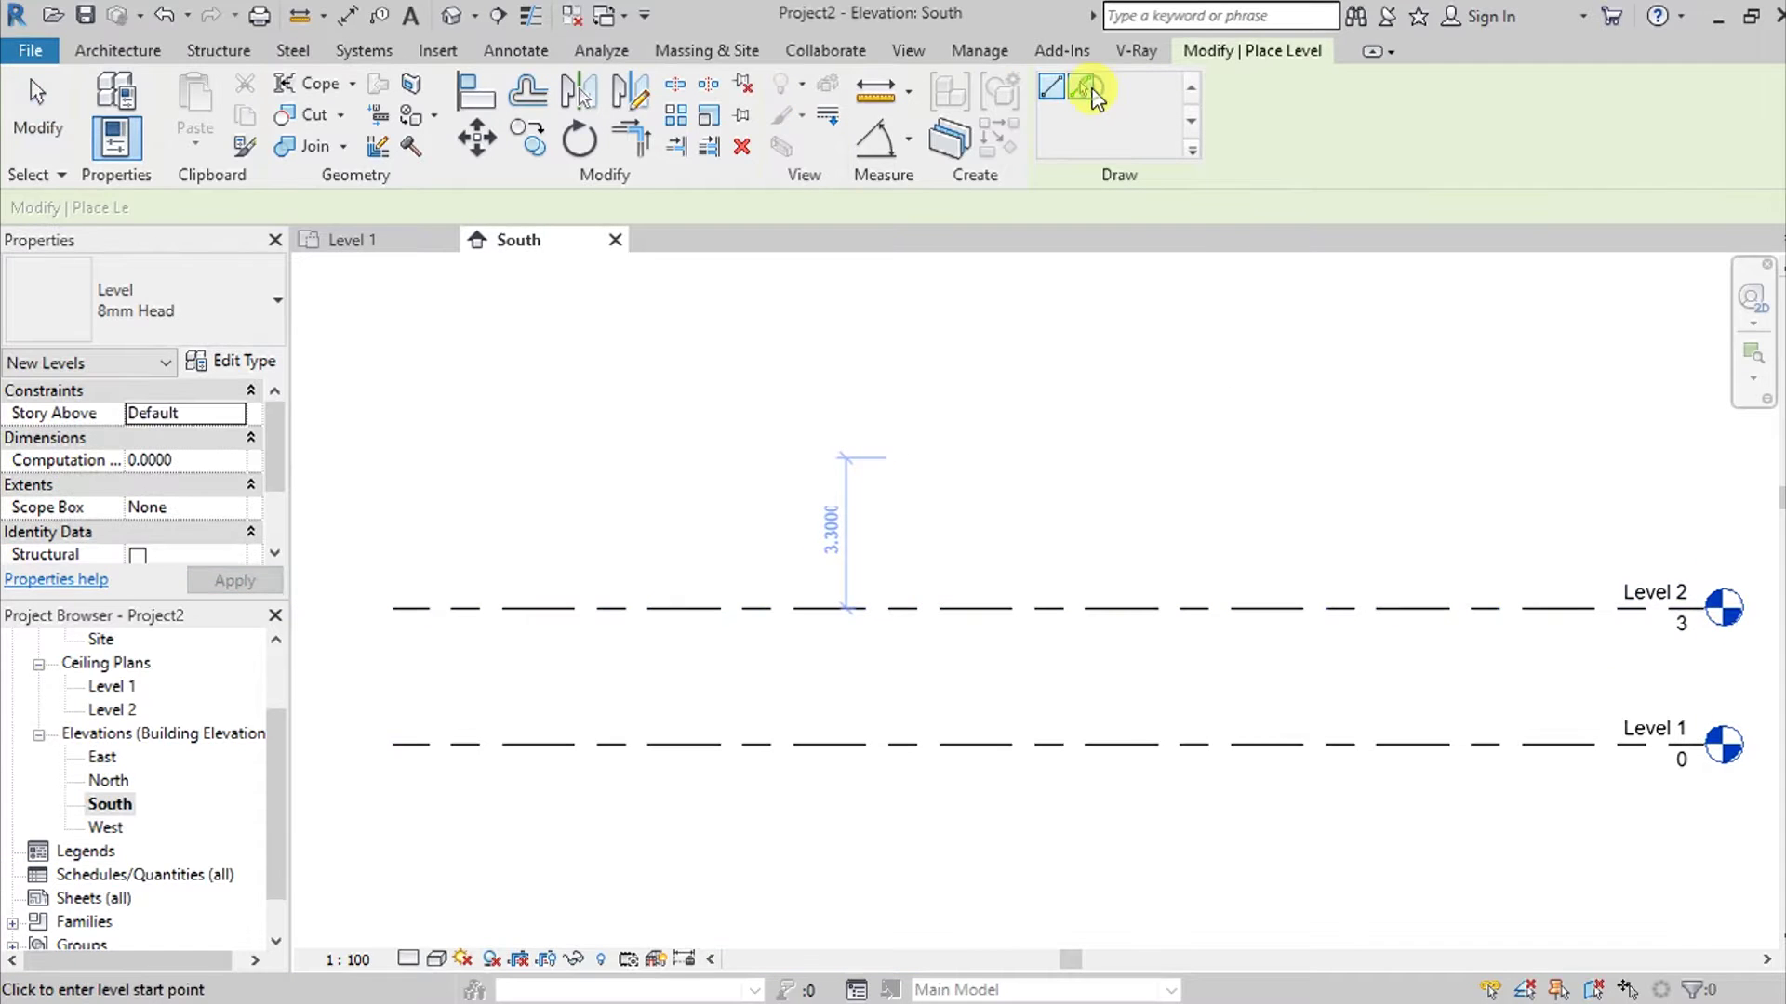
left_click(1079, 90)
left_click(635, 207)
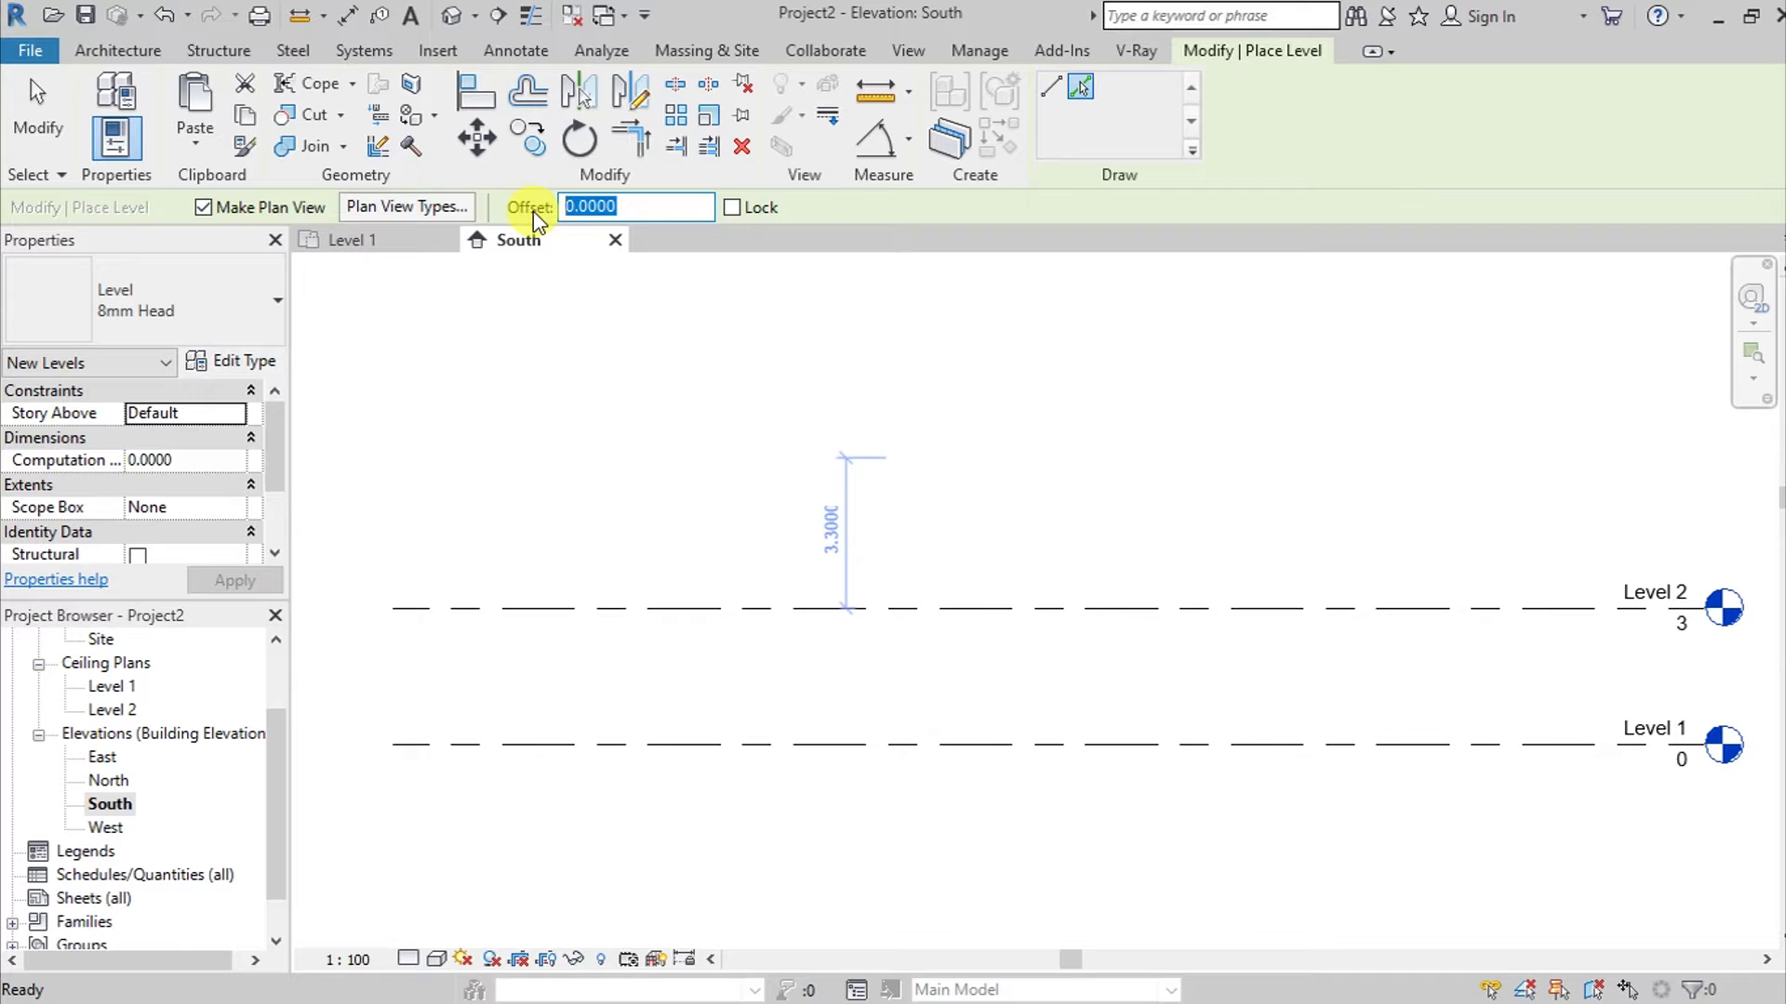
type("3")
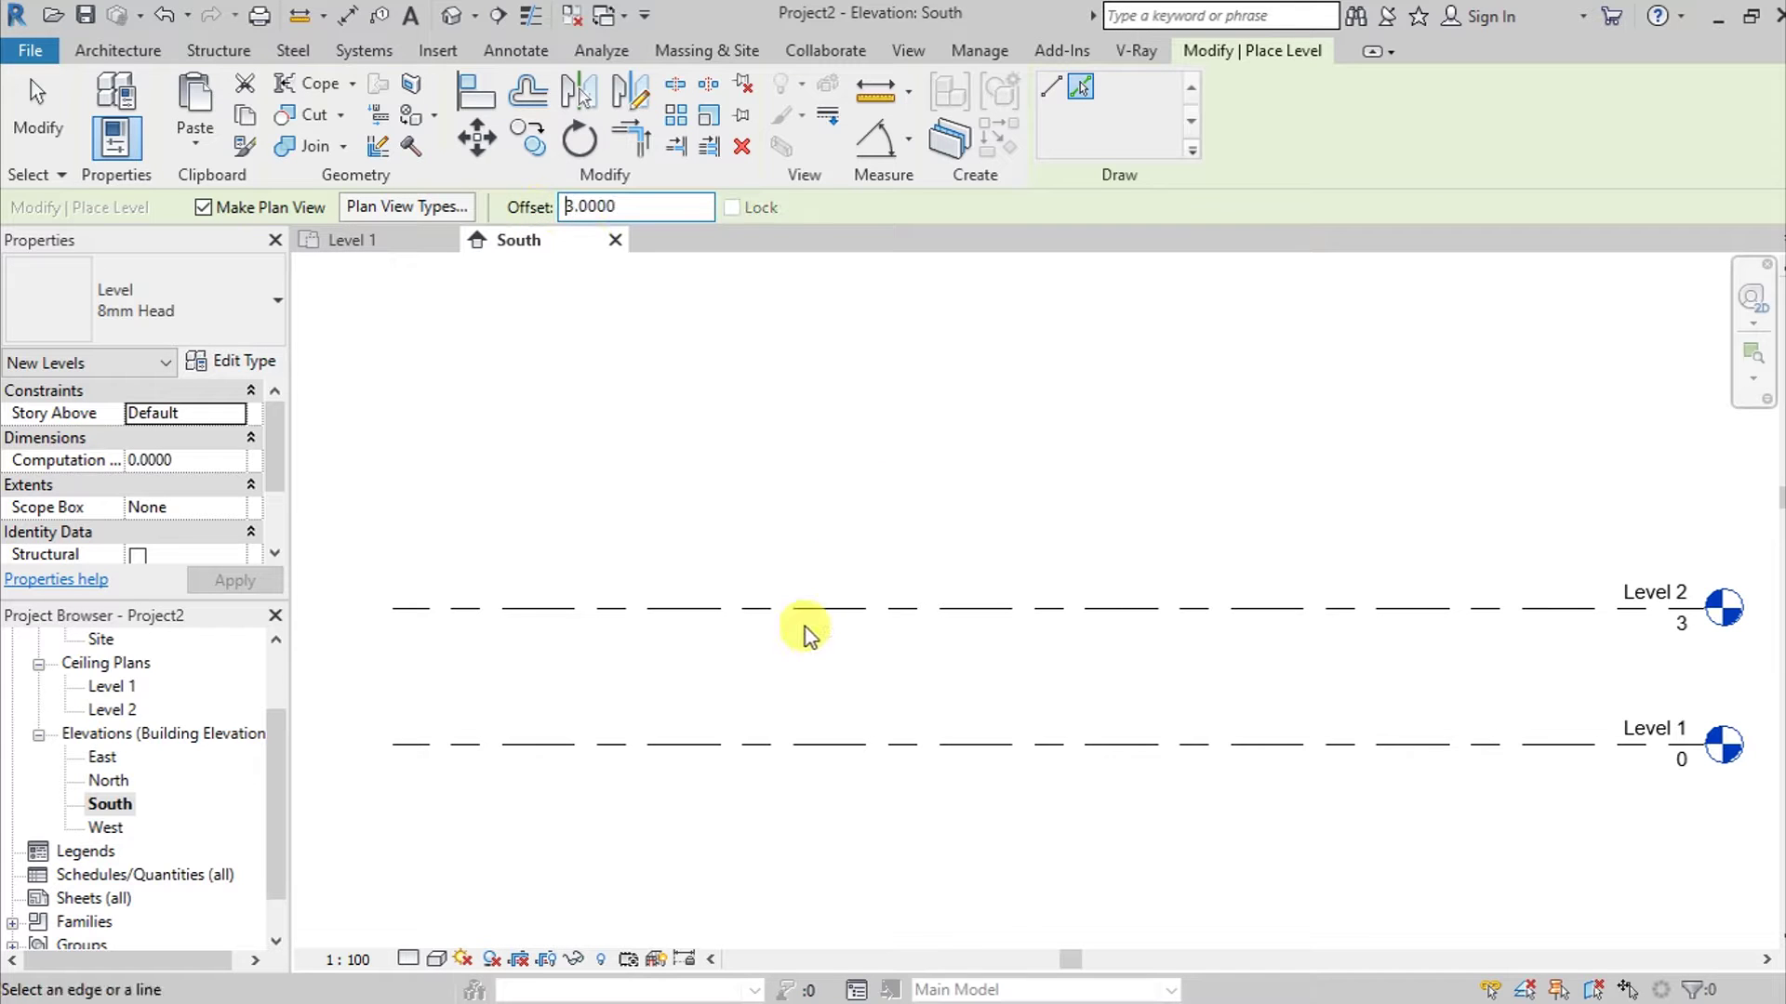
left_click(863, 453)
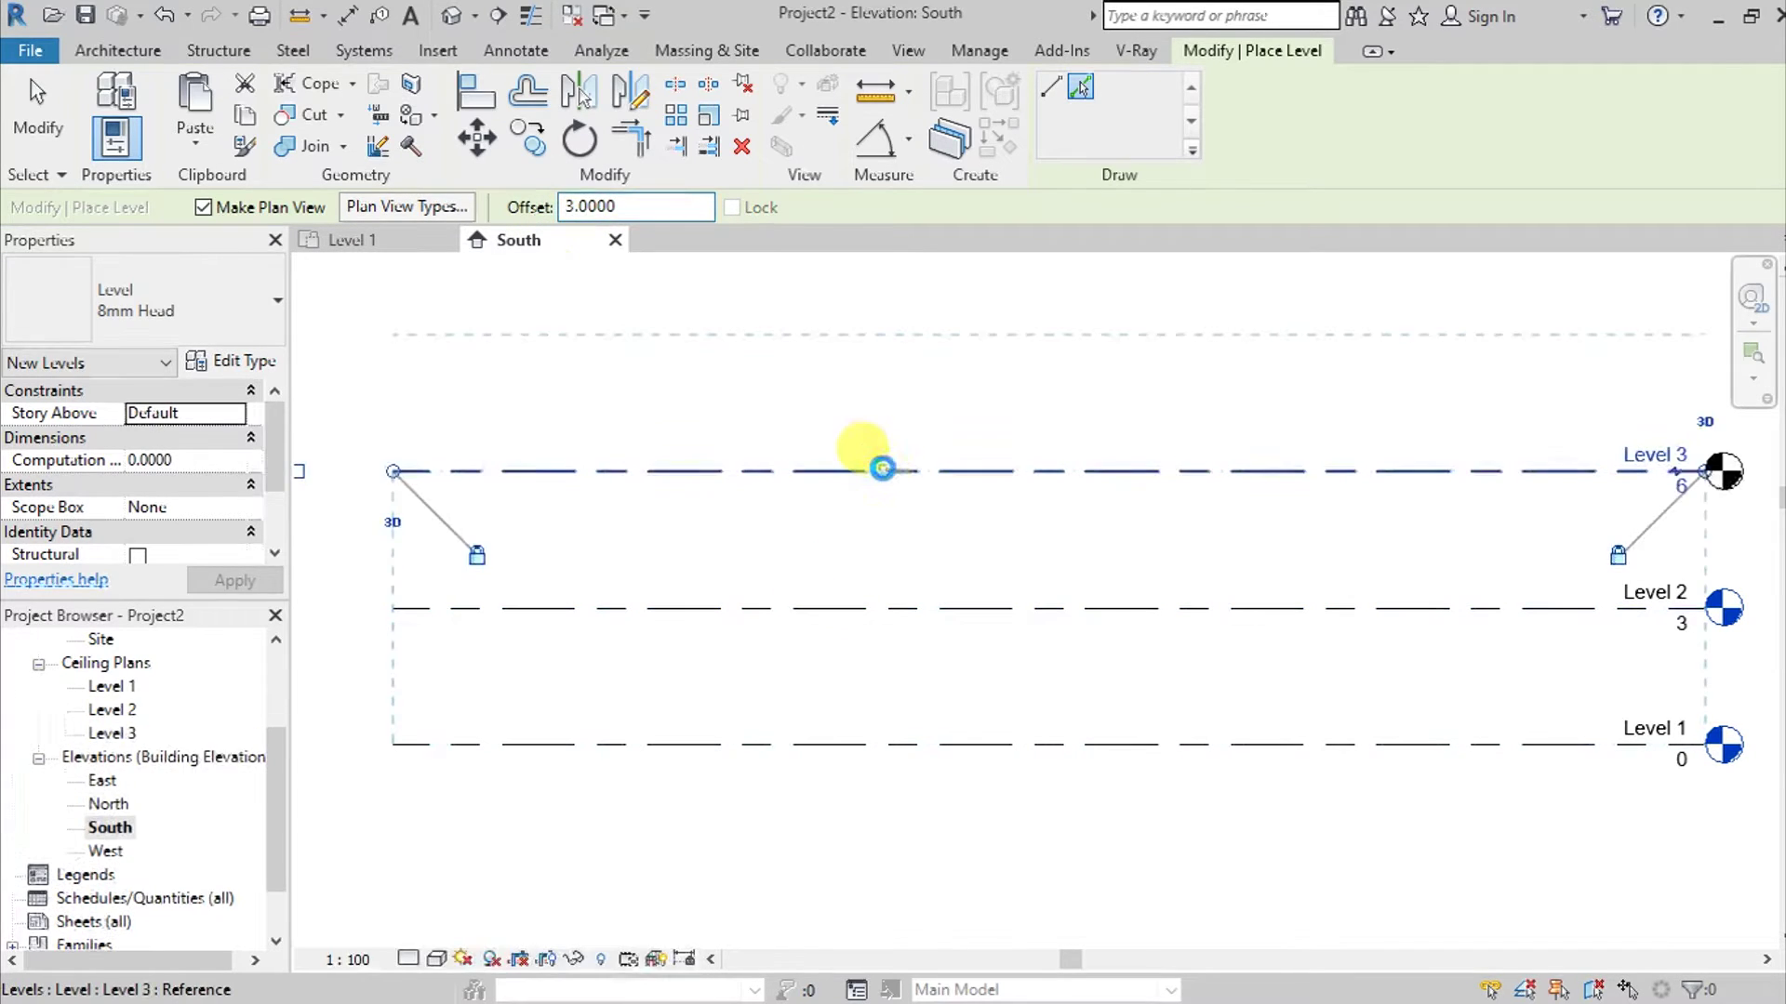
left_click(883, 470)
middle_click_drag(897, 470, 911, 565)
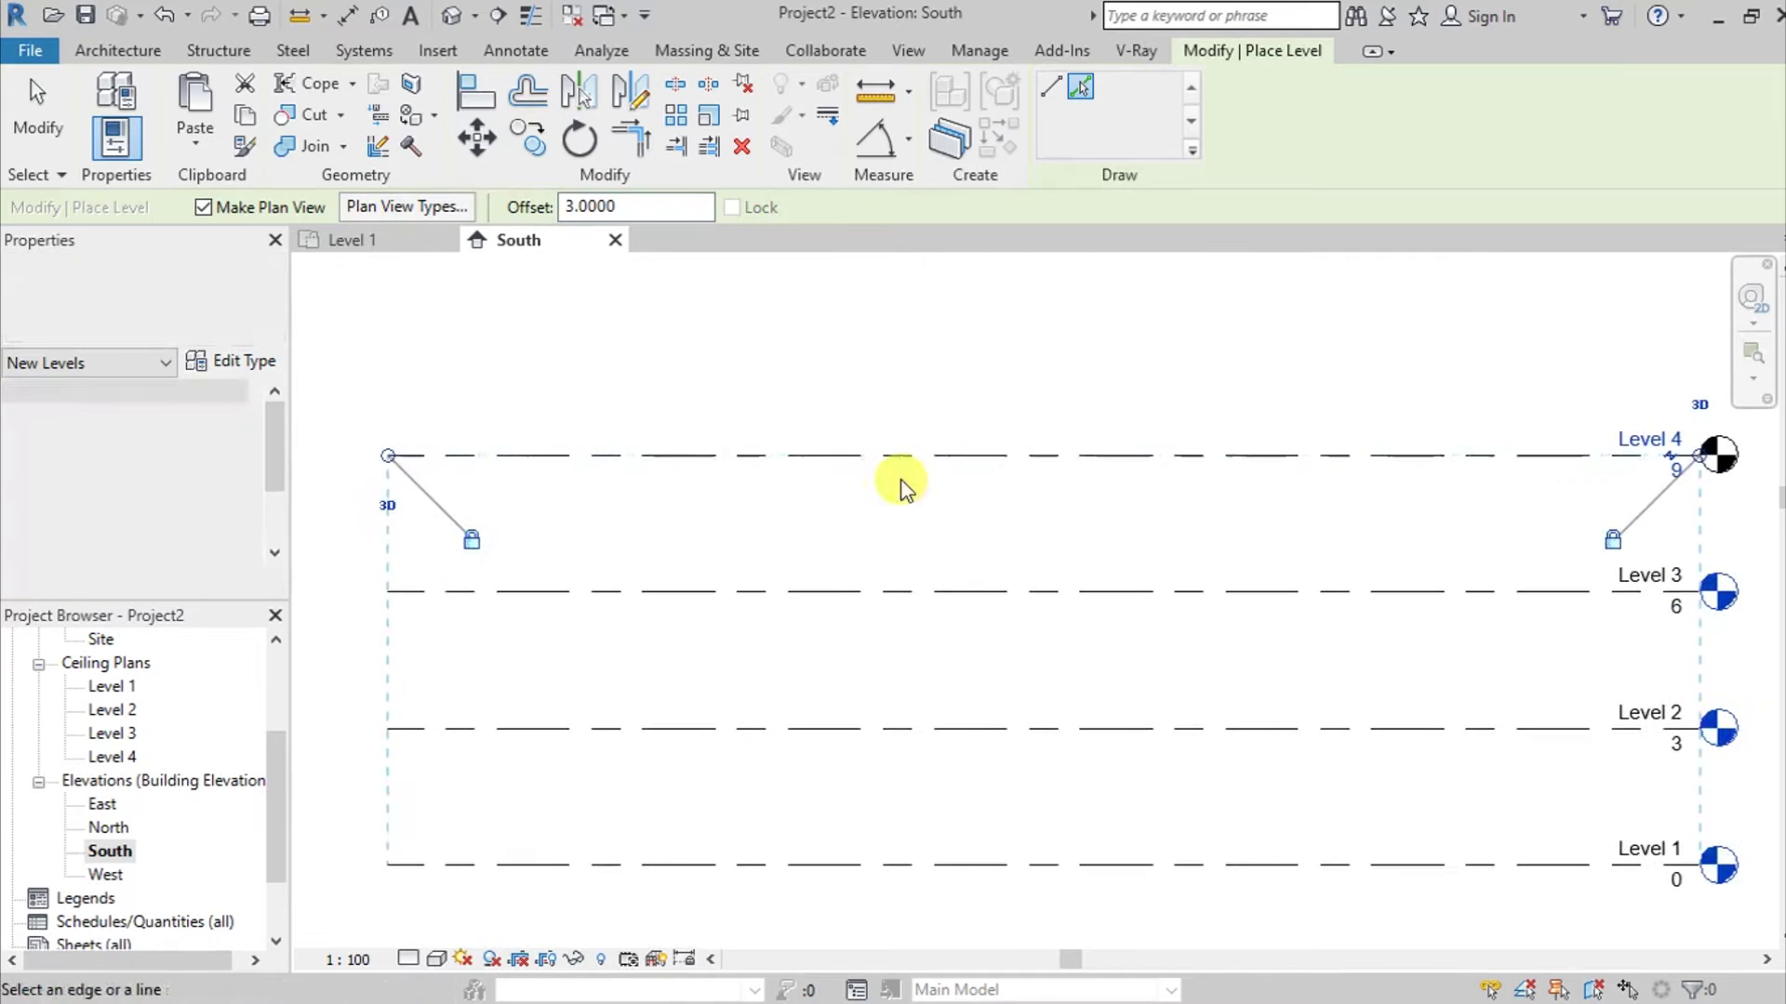
left_click(922, 443)
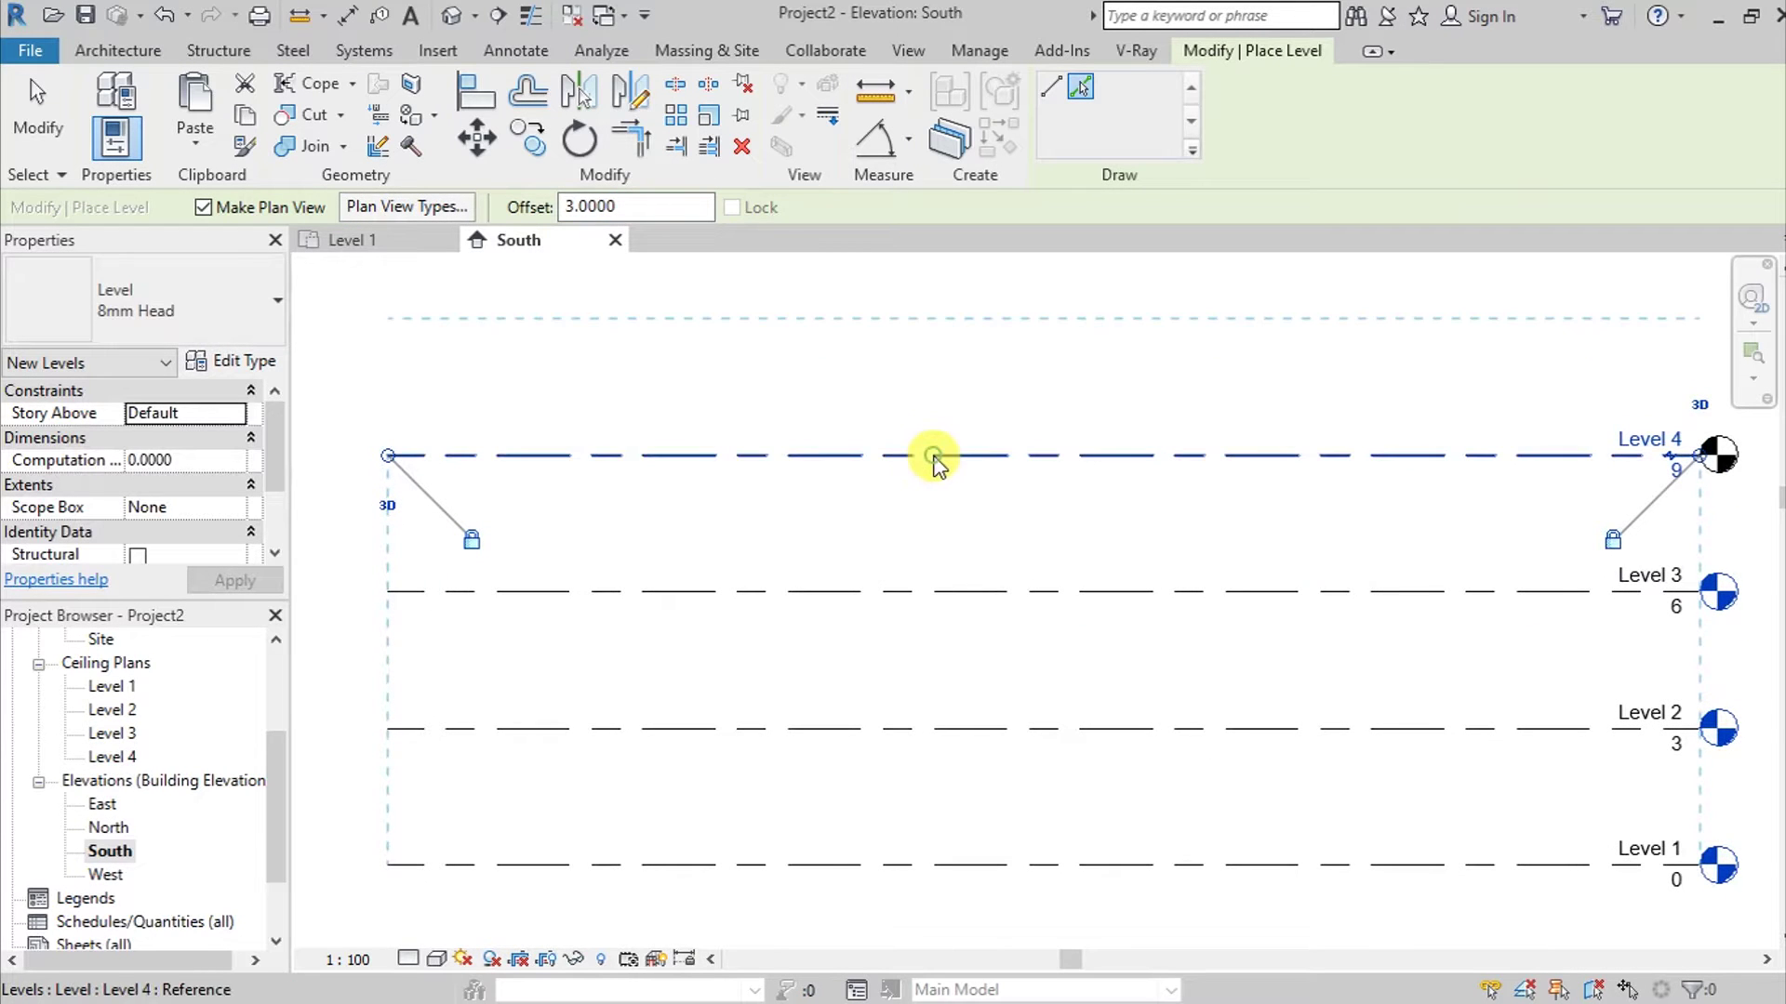
left_click(933, 457)
scroll(1058, 547, "down", 2)
middle_click_drag(1057, 547, 998, 538)
key("Escape")
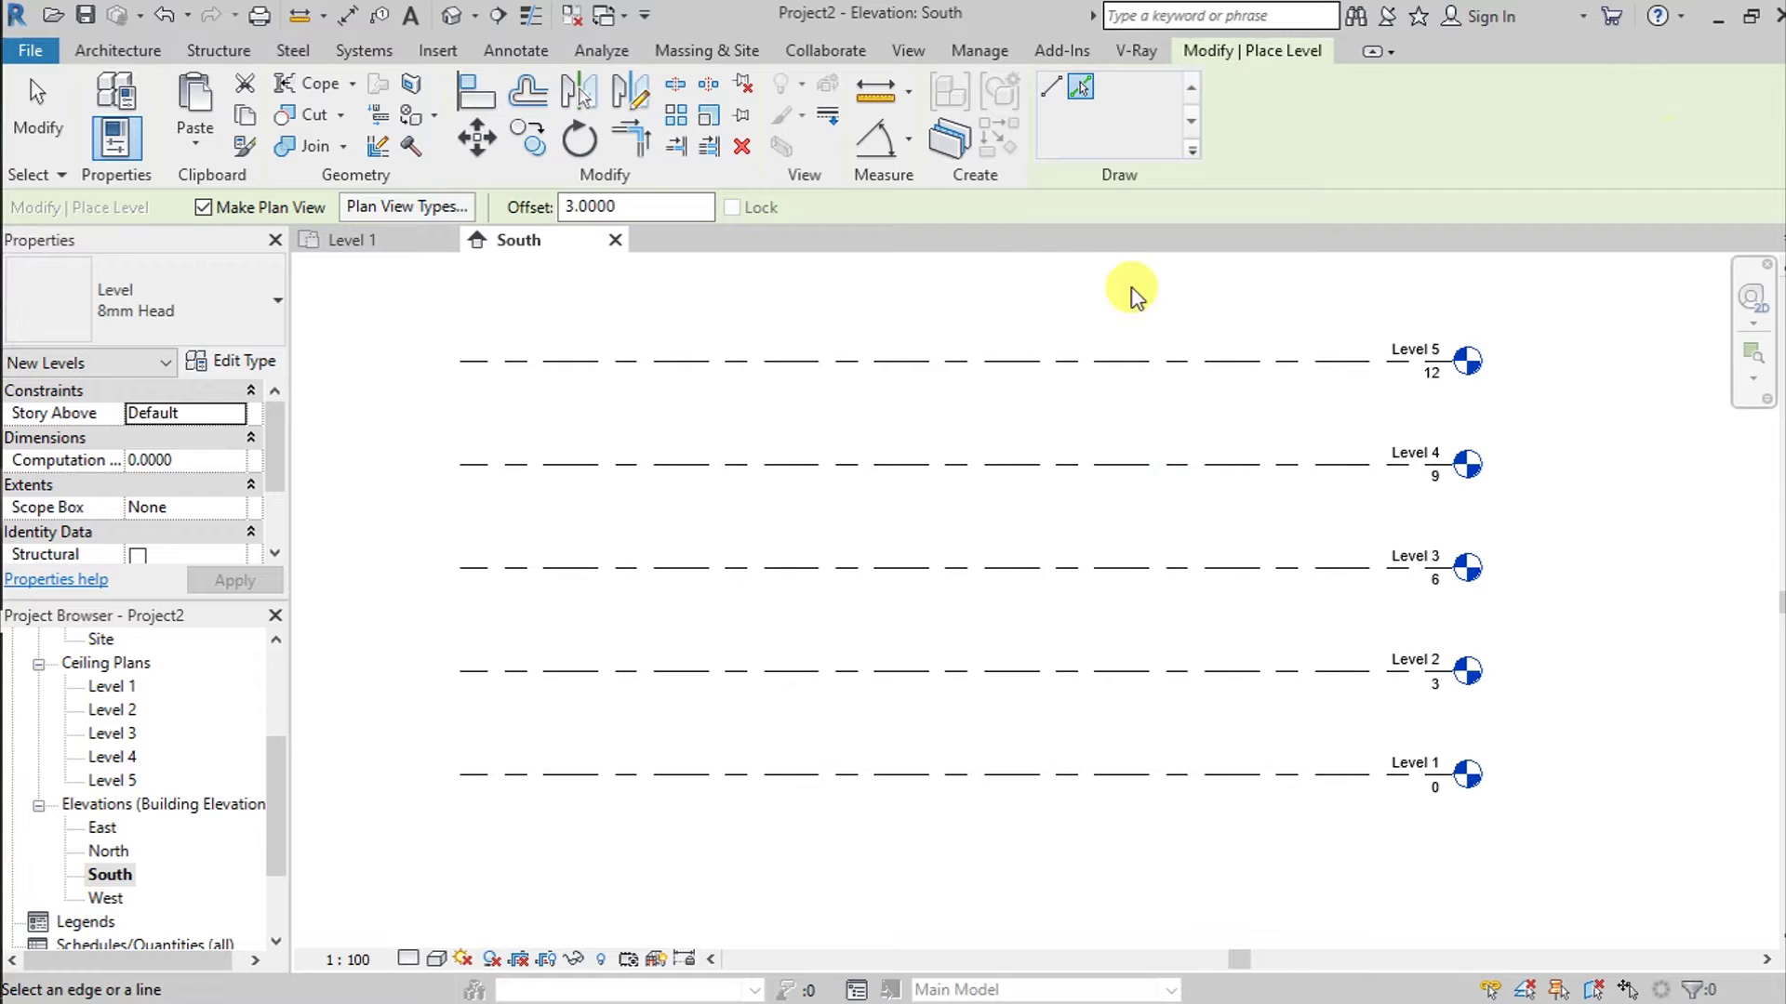
Bring the "tod's facade" image from the Downloads folder into the South elevation, placed over the level lines.
key("super+Tab")
left_click(1098, 581)
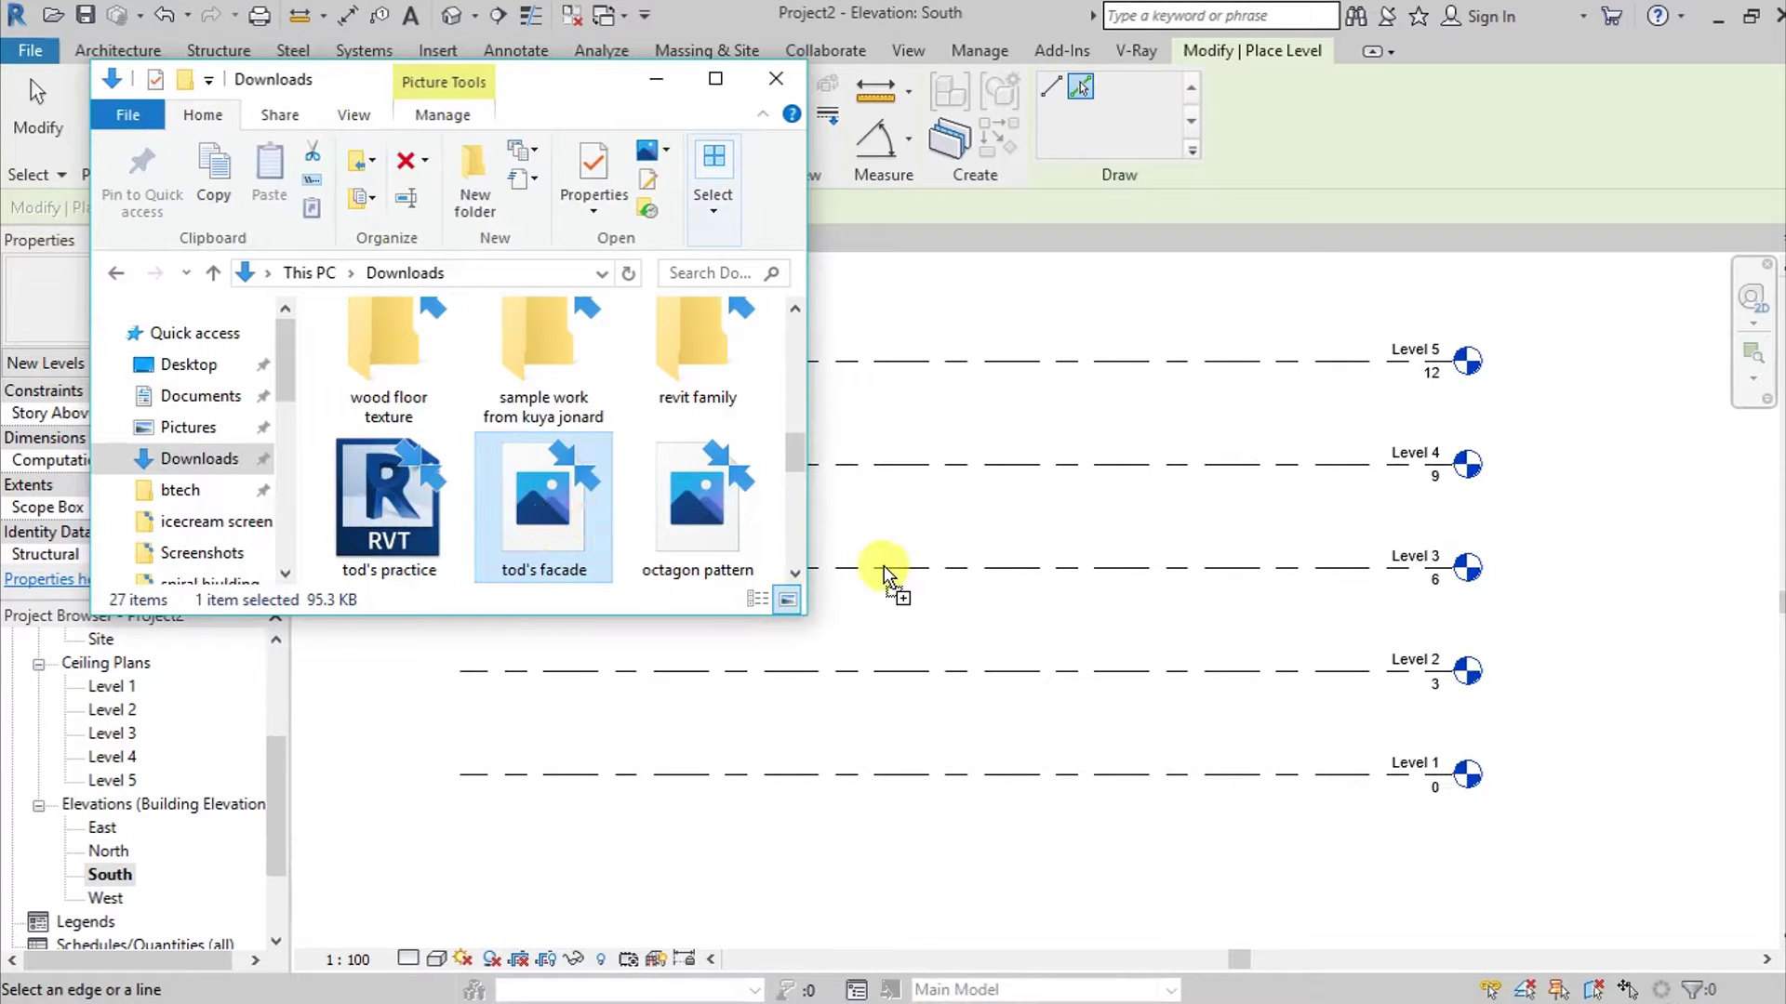
left_click_drag(883, 569, 886, 575)
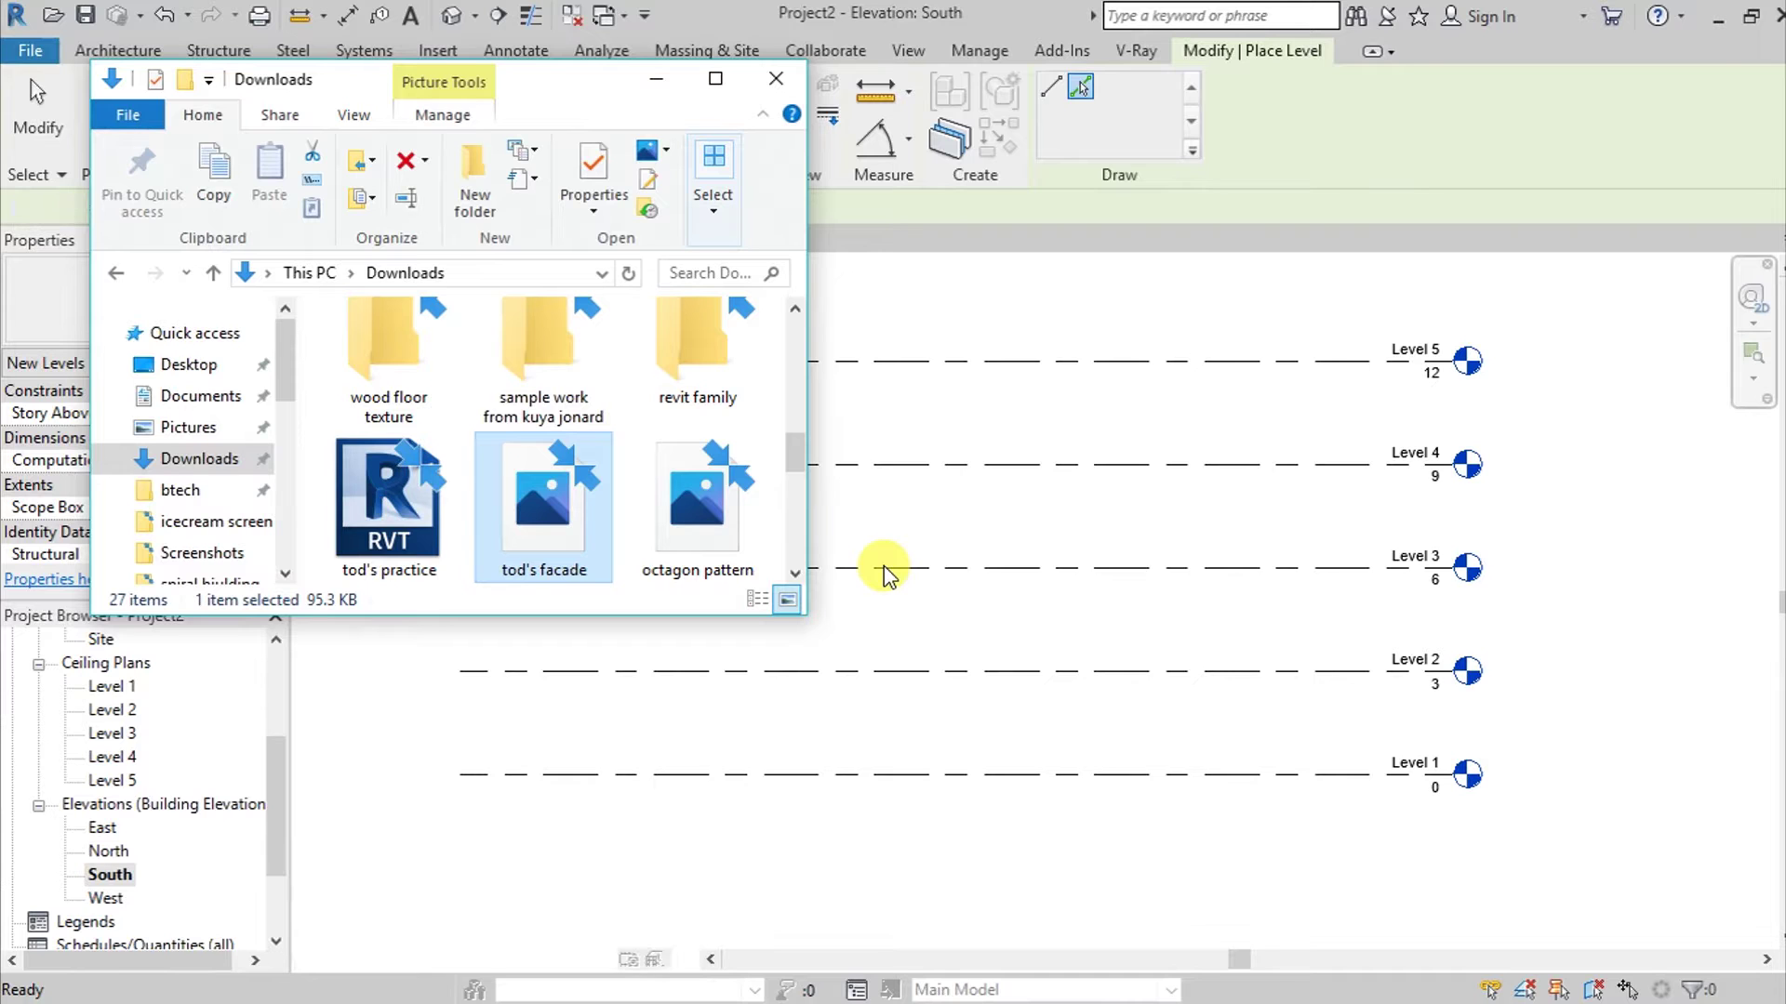
left_click(893, 486)
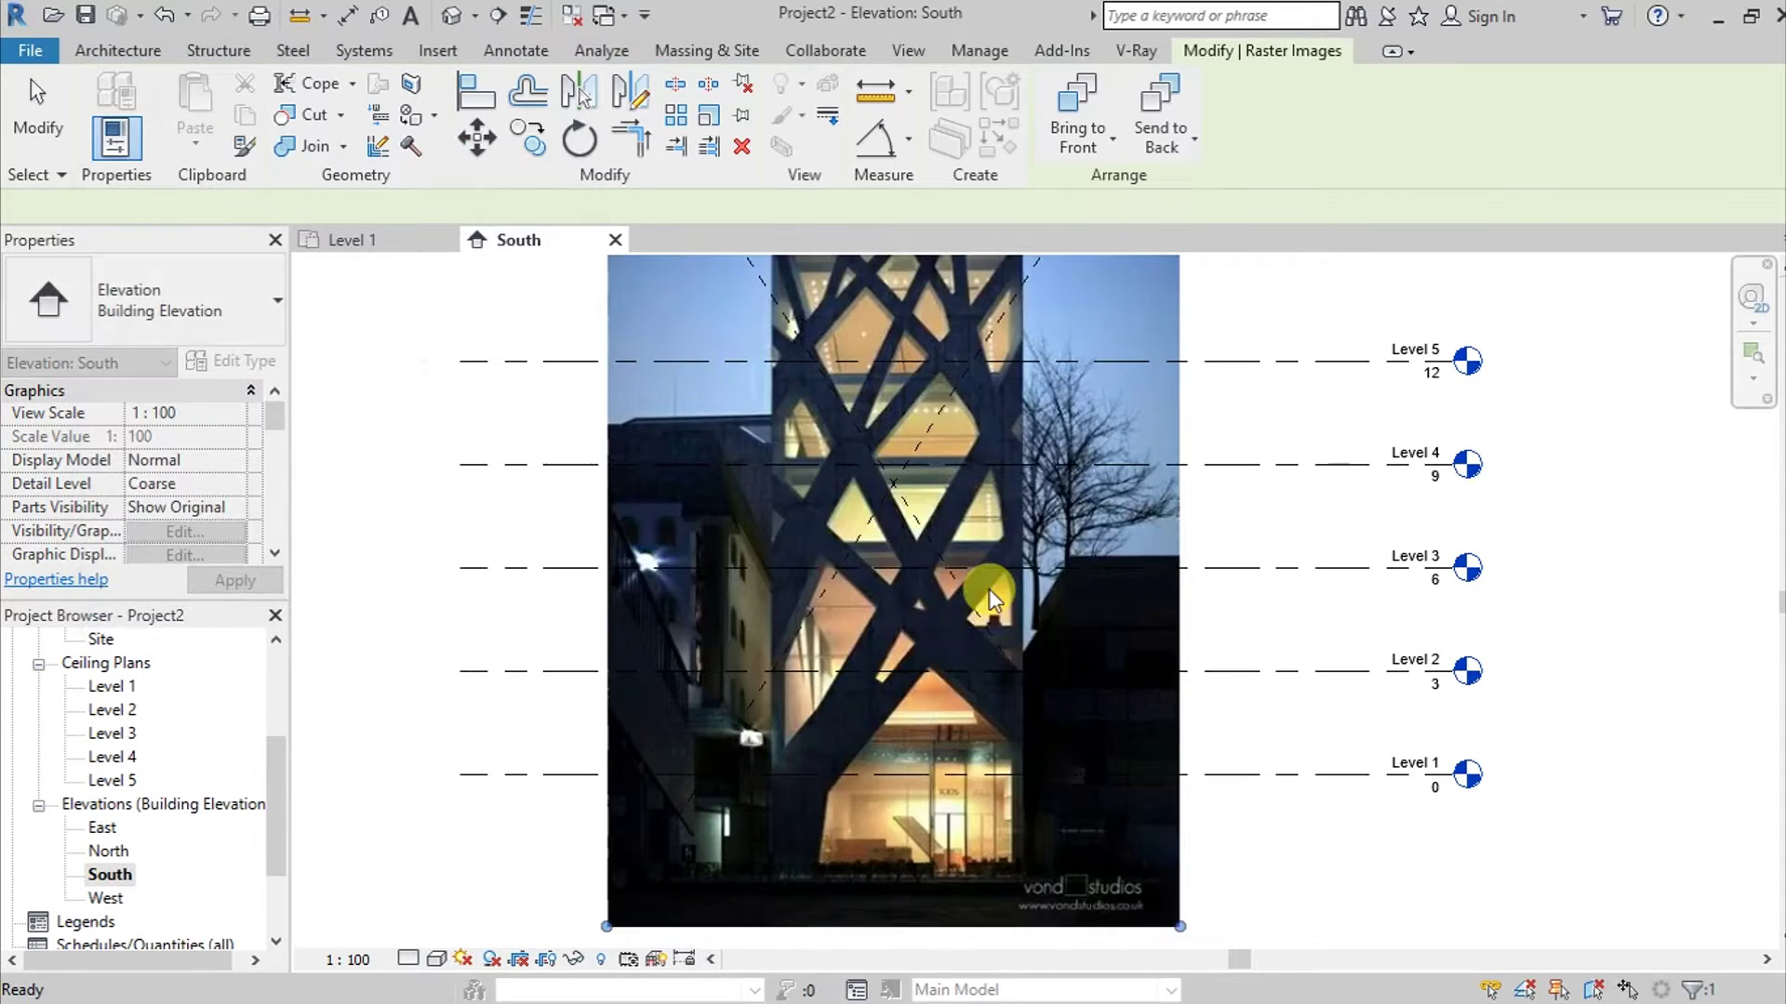
Move the facade image up to bring the building's base close to Level 1.
scroll(977, 568, "down", 2)
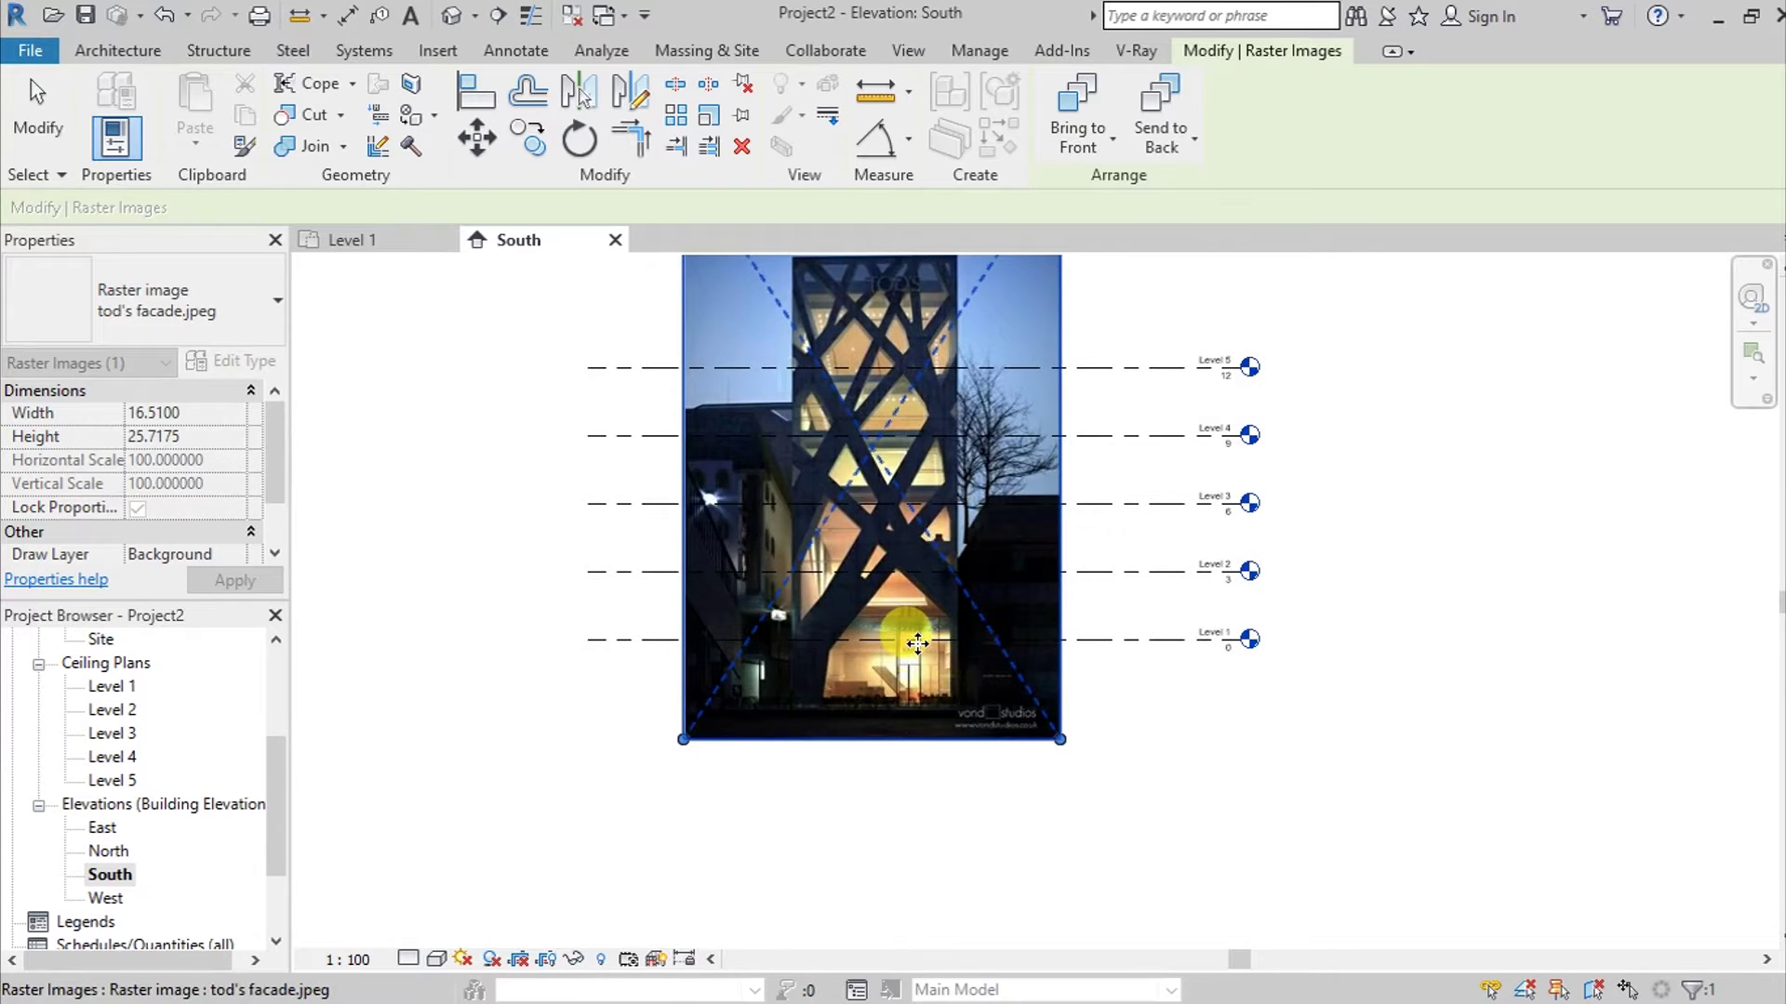
scroll(917, 642, "up", 2)
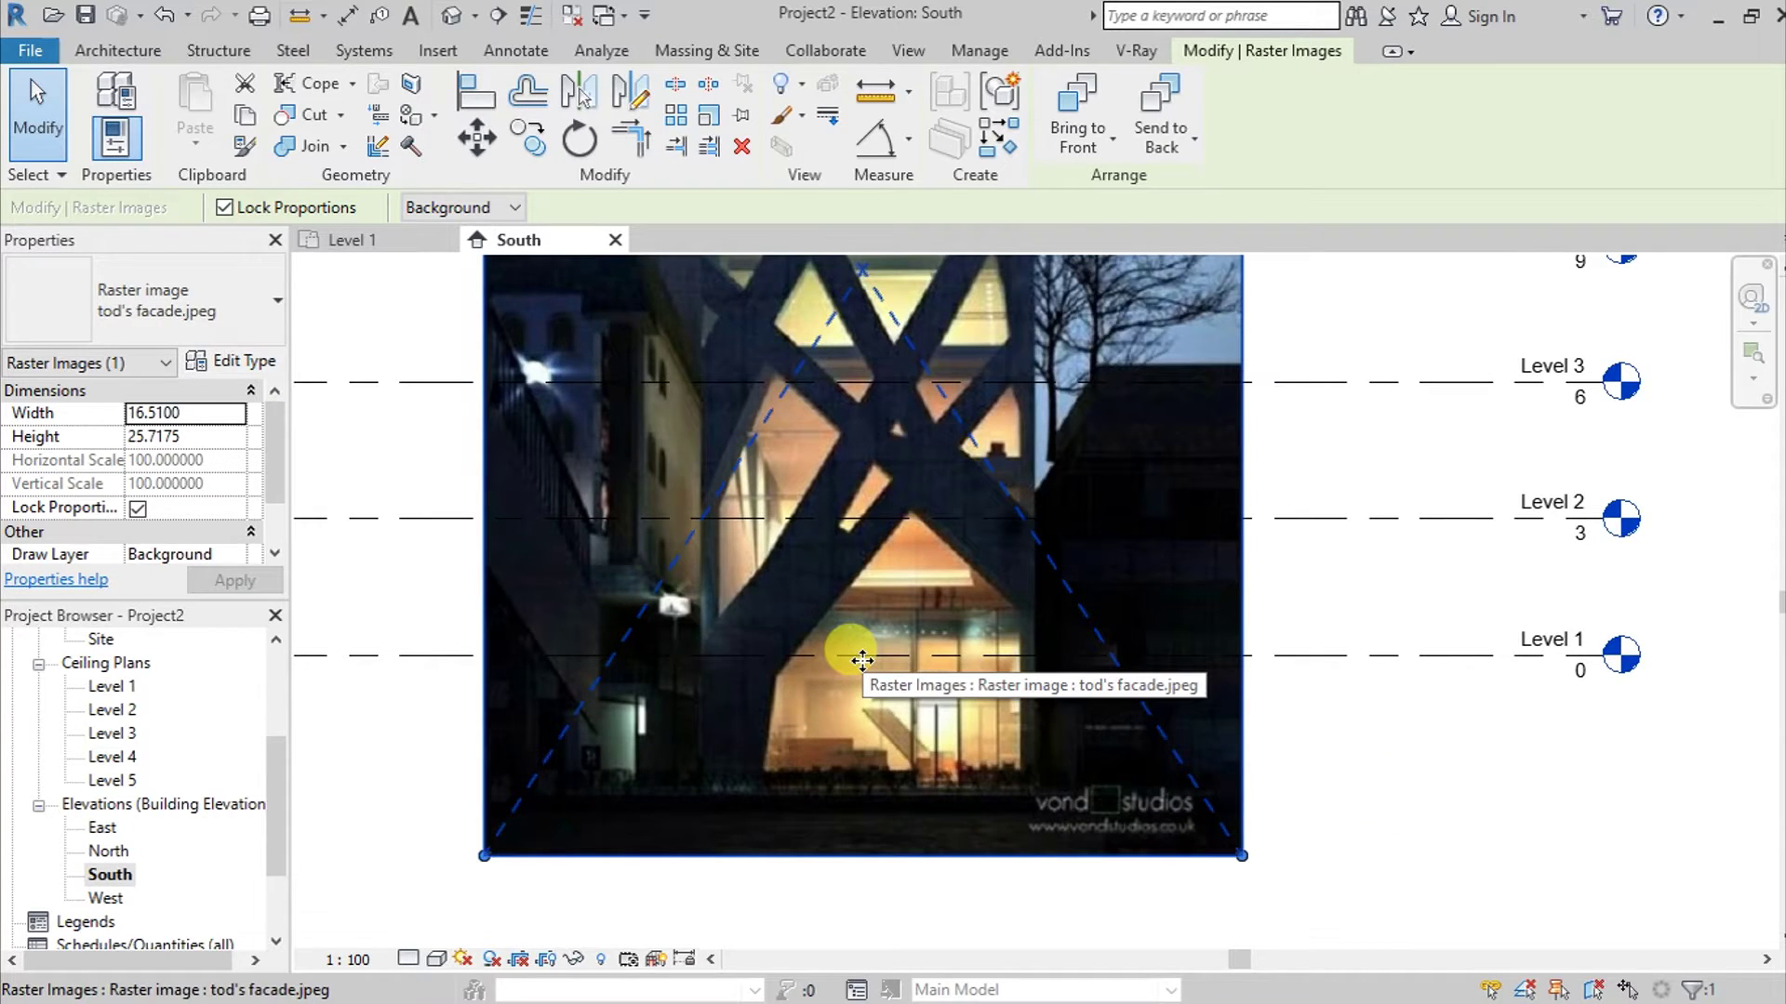
key("Up")
key("Up")
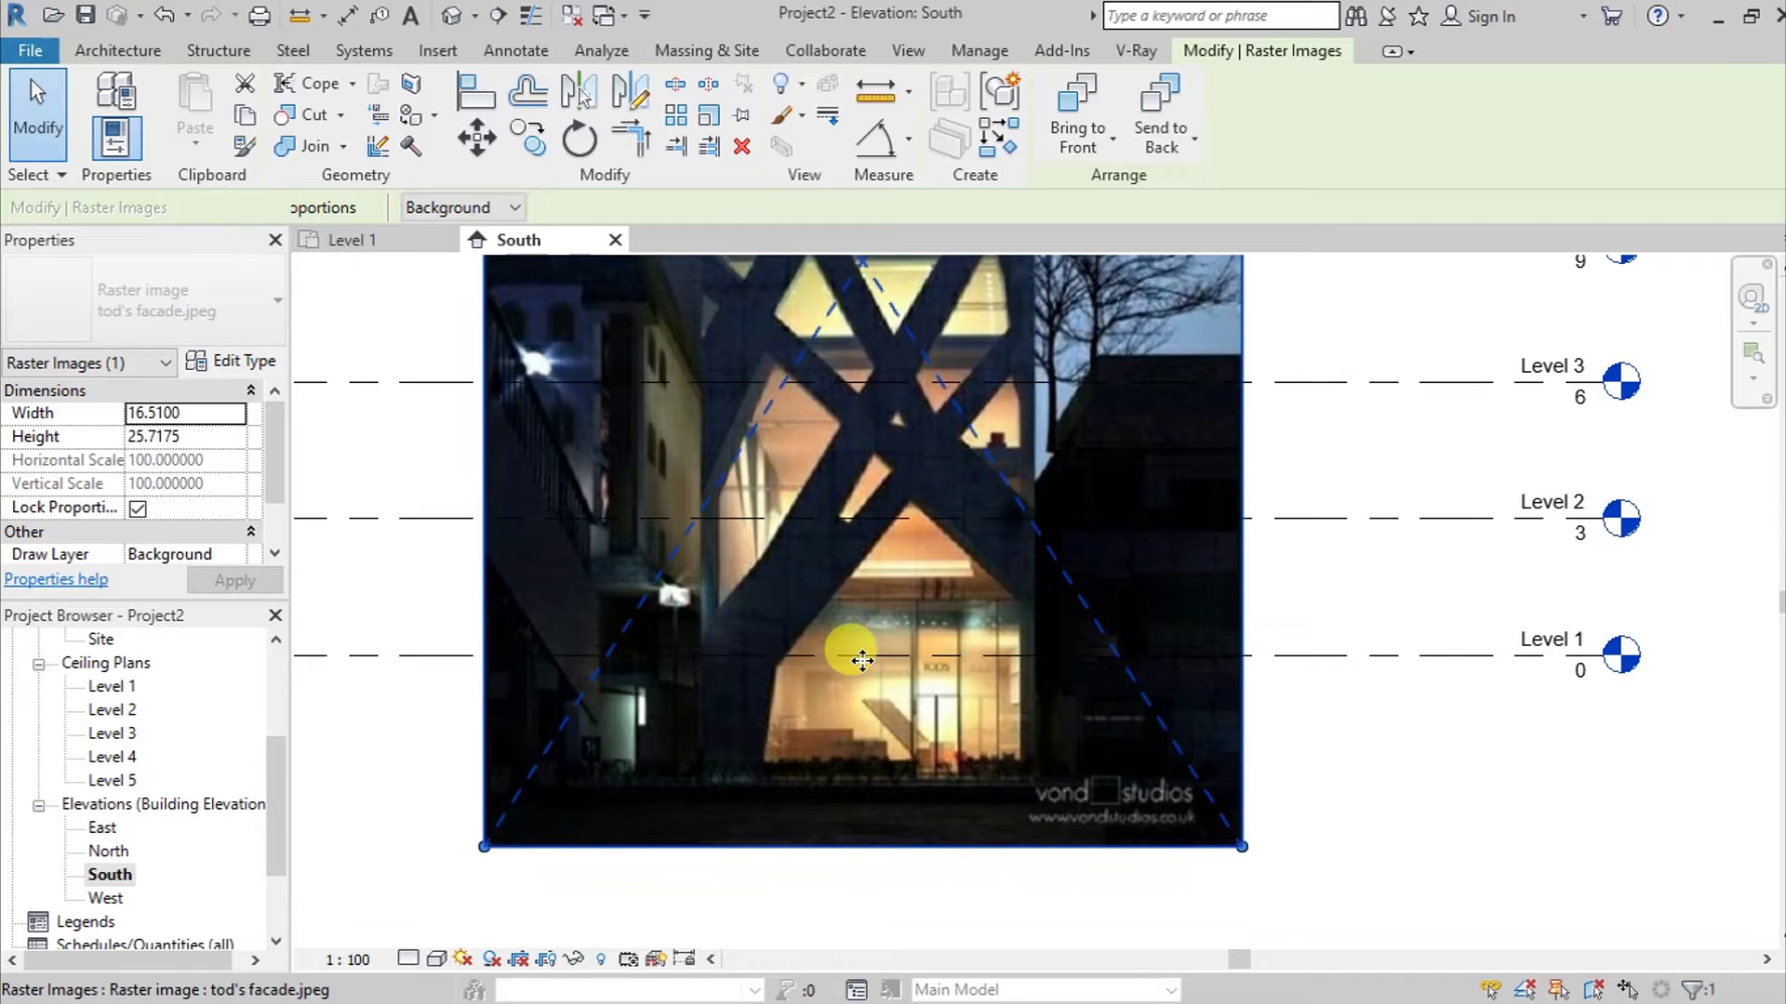
key("Up")
key("Up")
key("Up")
key("Up")
key("Up")
key("Up")
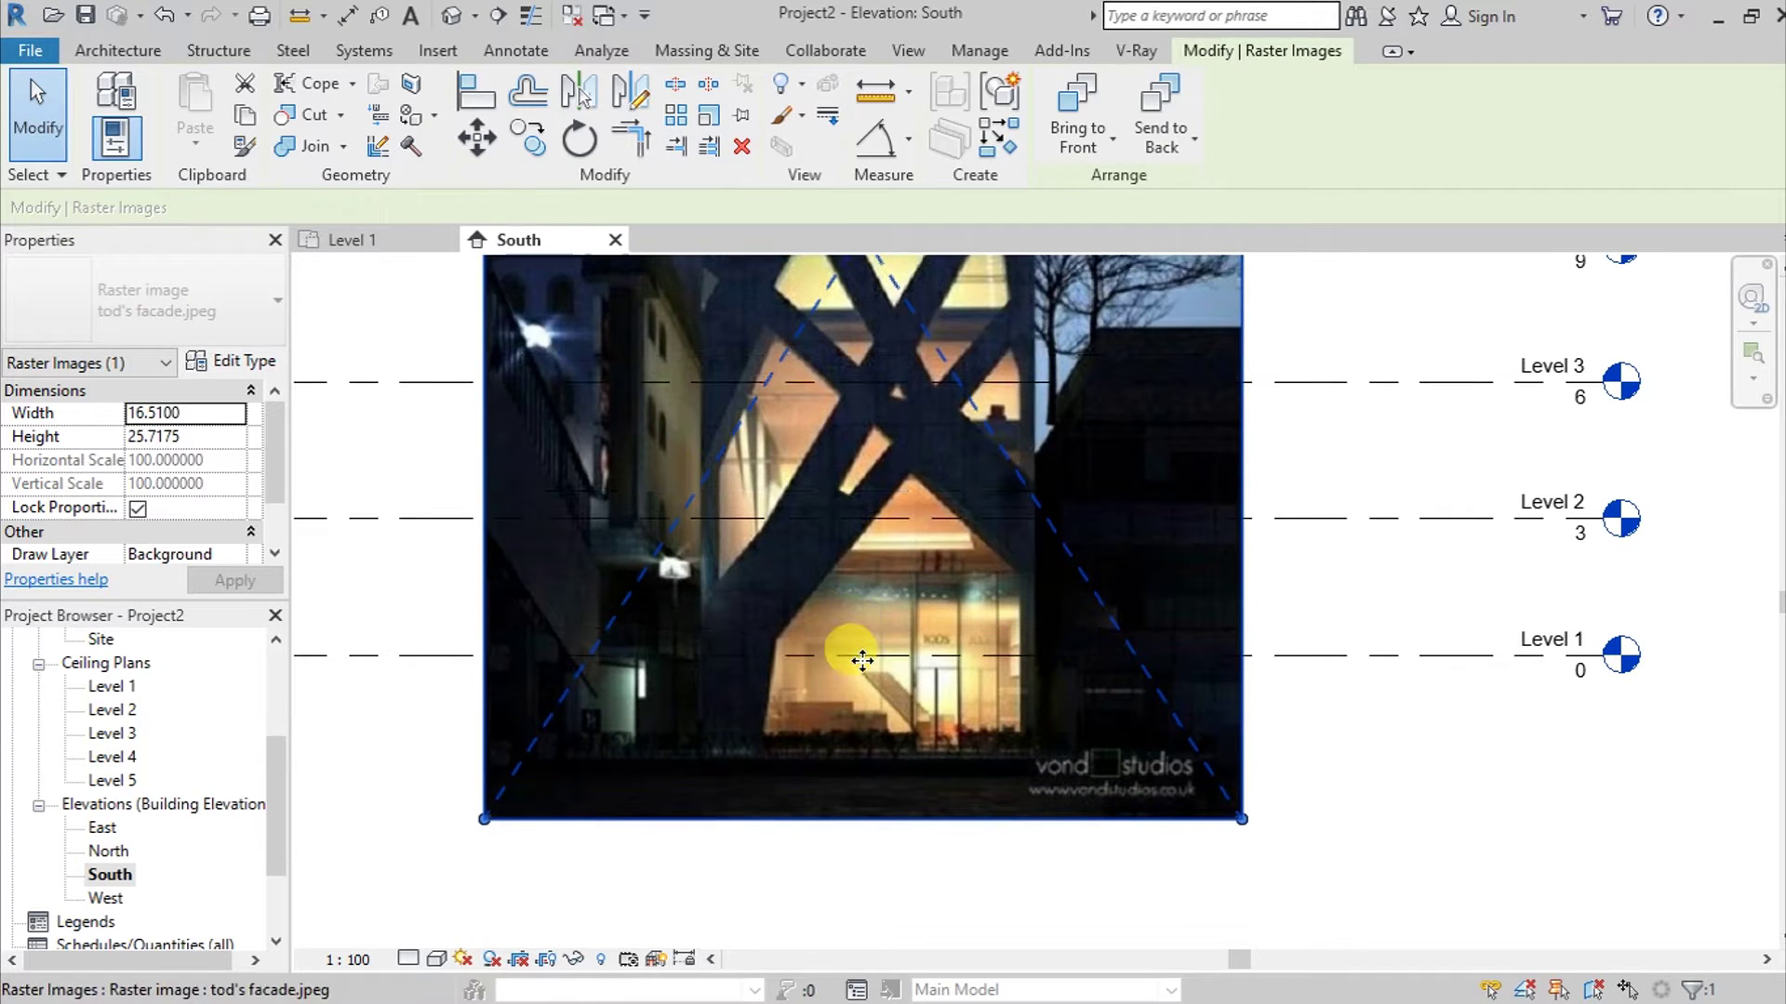
left_click_drag(862, 660, 839, 556)
Nudge the facade image down until the building's ground line sits on the Level 1 line.
scroll(830, 649, "up", 3)
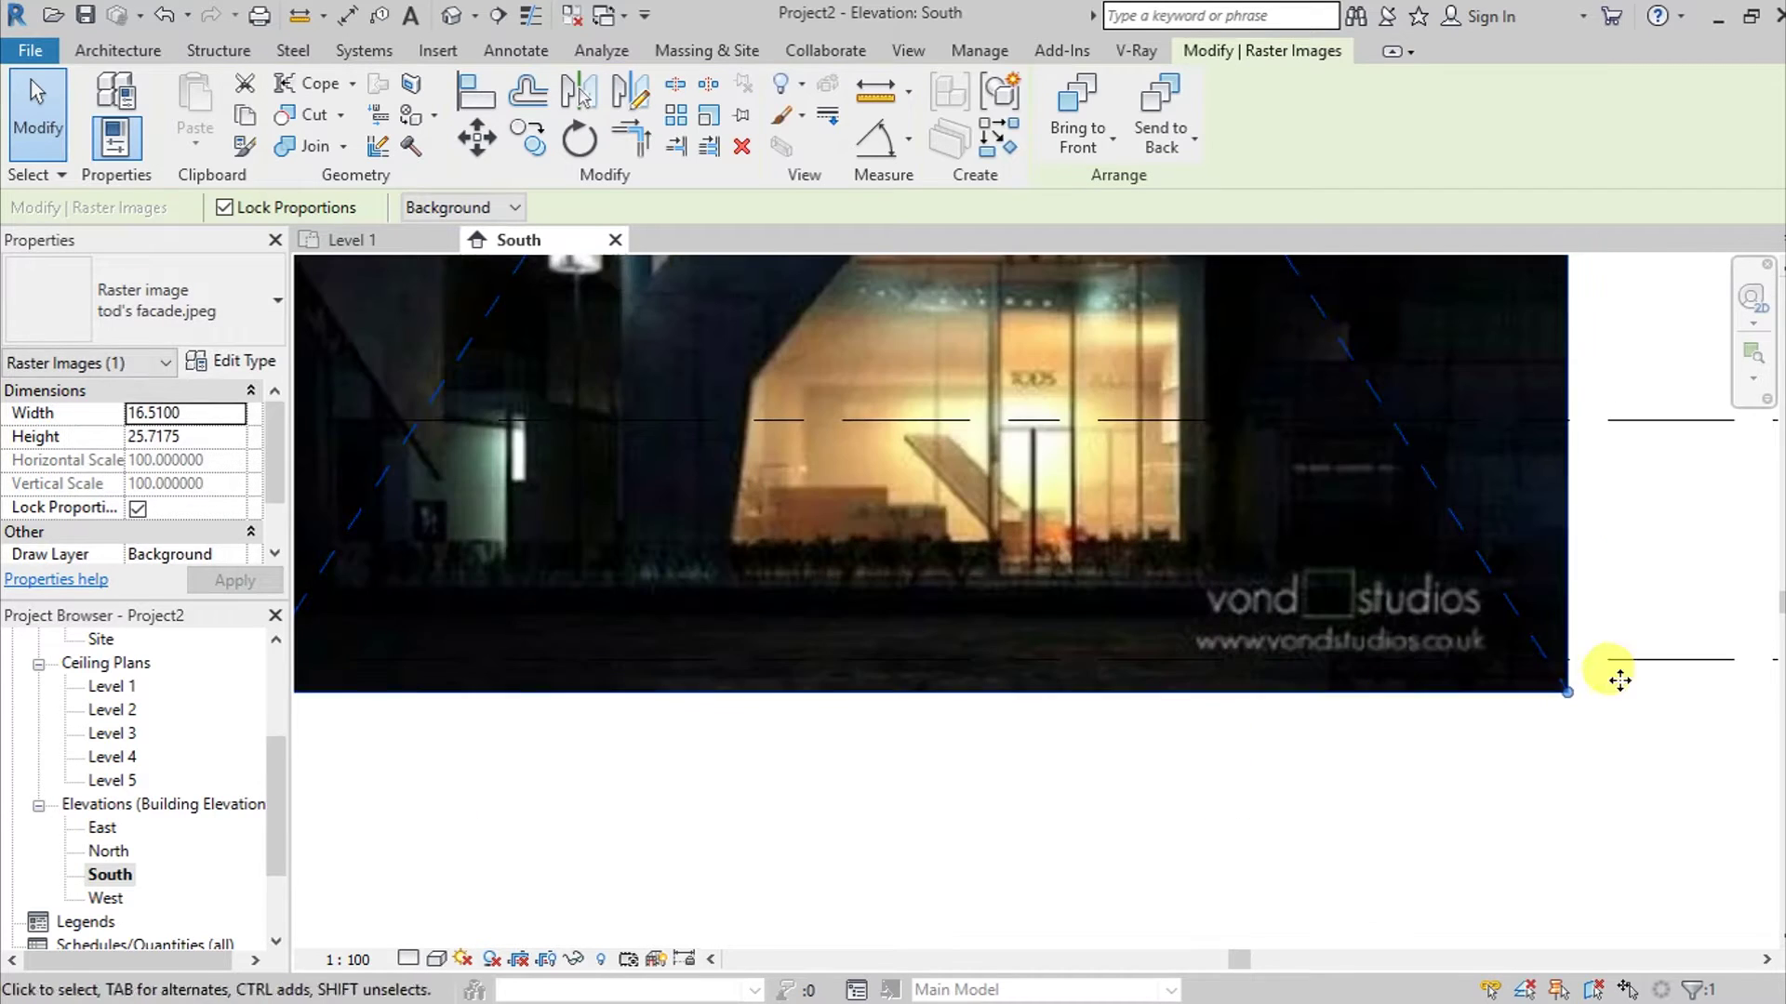
left_click(1703, 668)
key("Down")
key("Down")
key("Down")
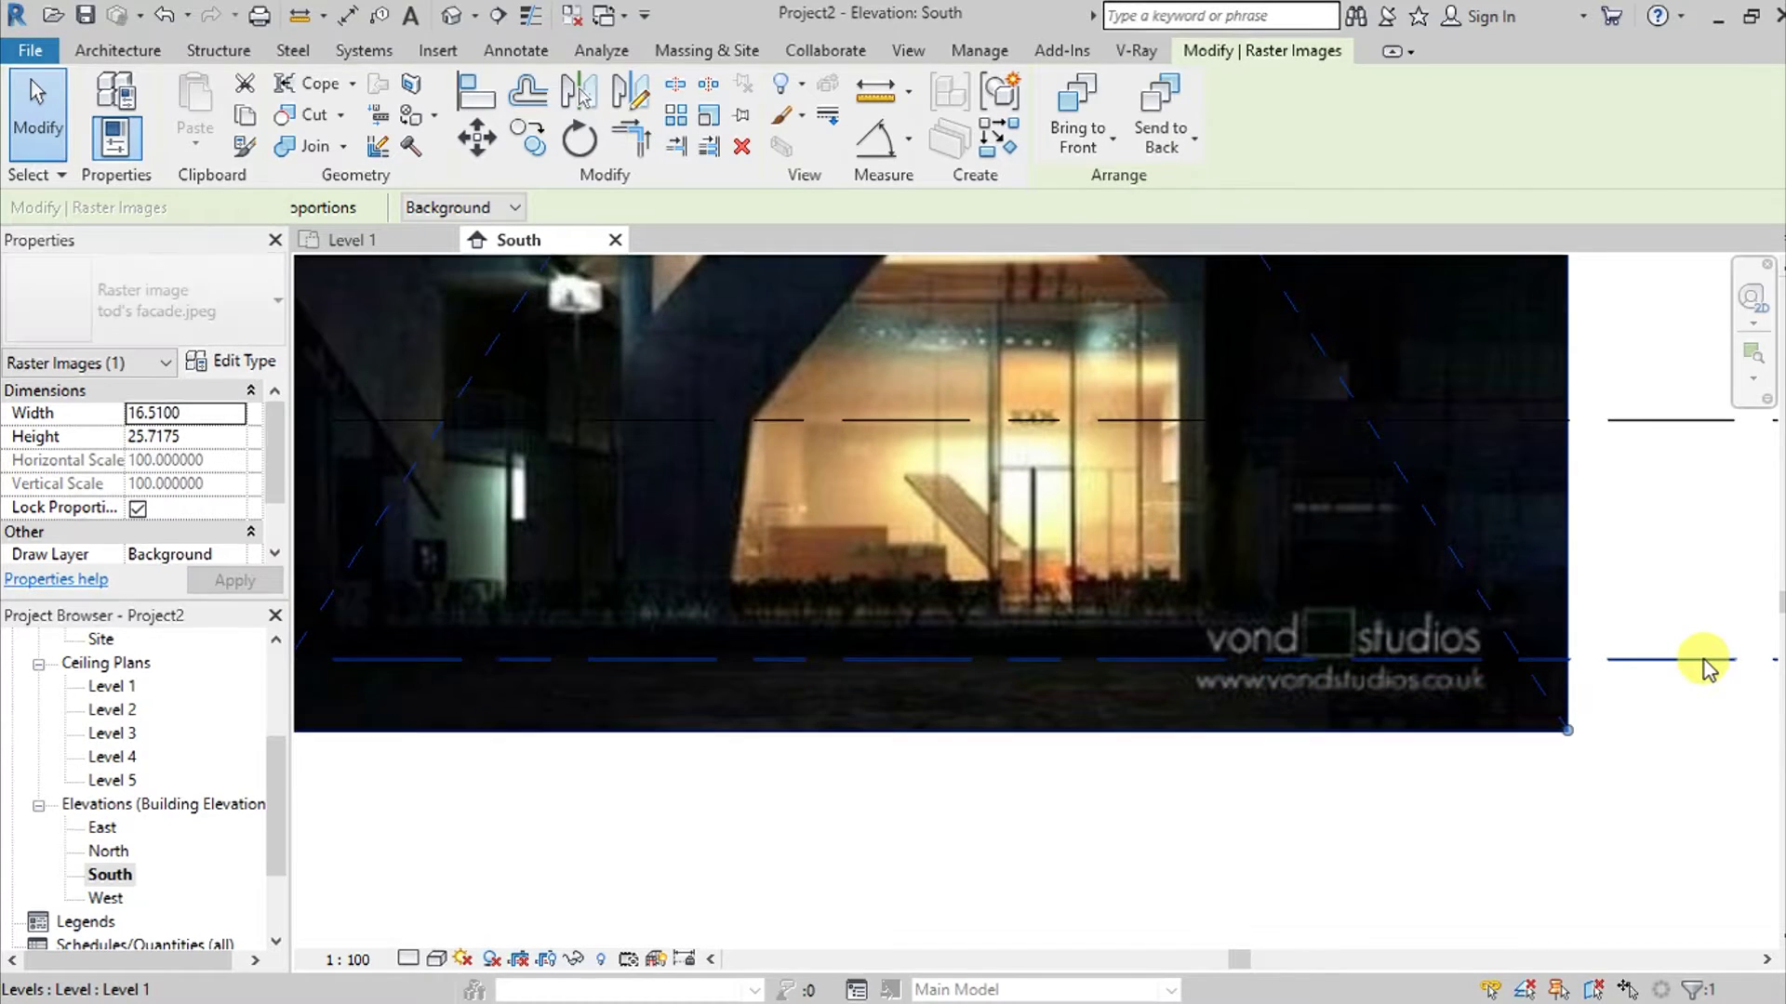
key("Down")
key("Down")
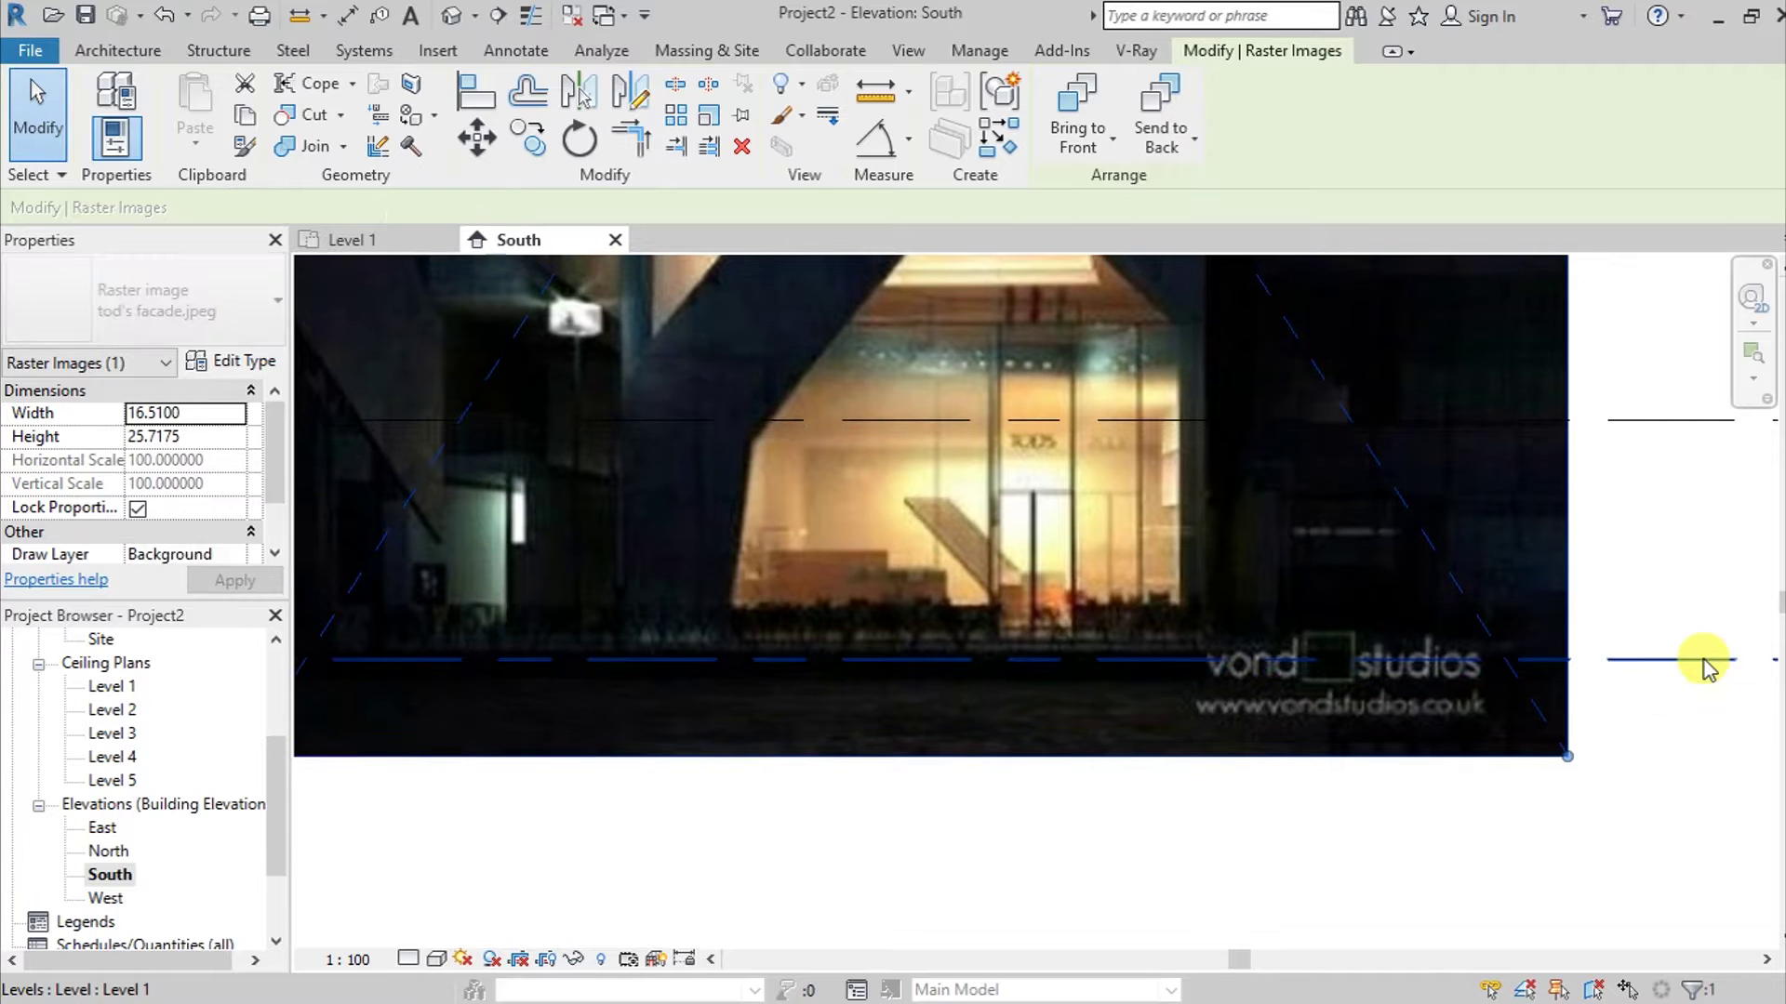
Scale the facade image graphically from the building's base on Level 1 so that its roofline meets Level 5.
scroll(1702, 661, "down", 3)
middle_click_drag(1555, 572, 1141, 695)
scroll(1142, 694, "down", 1)
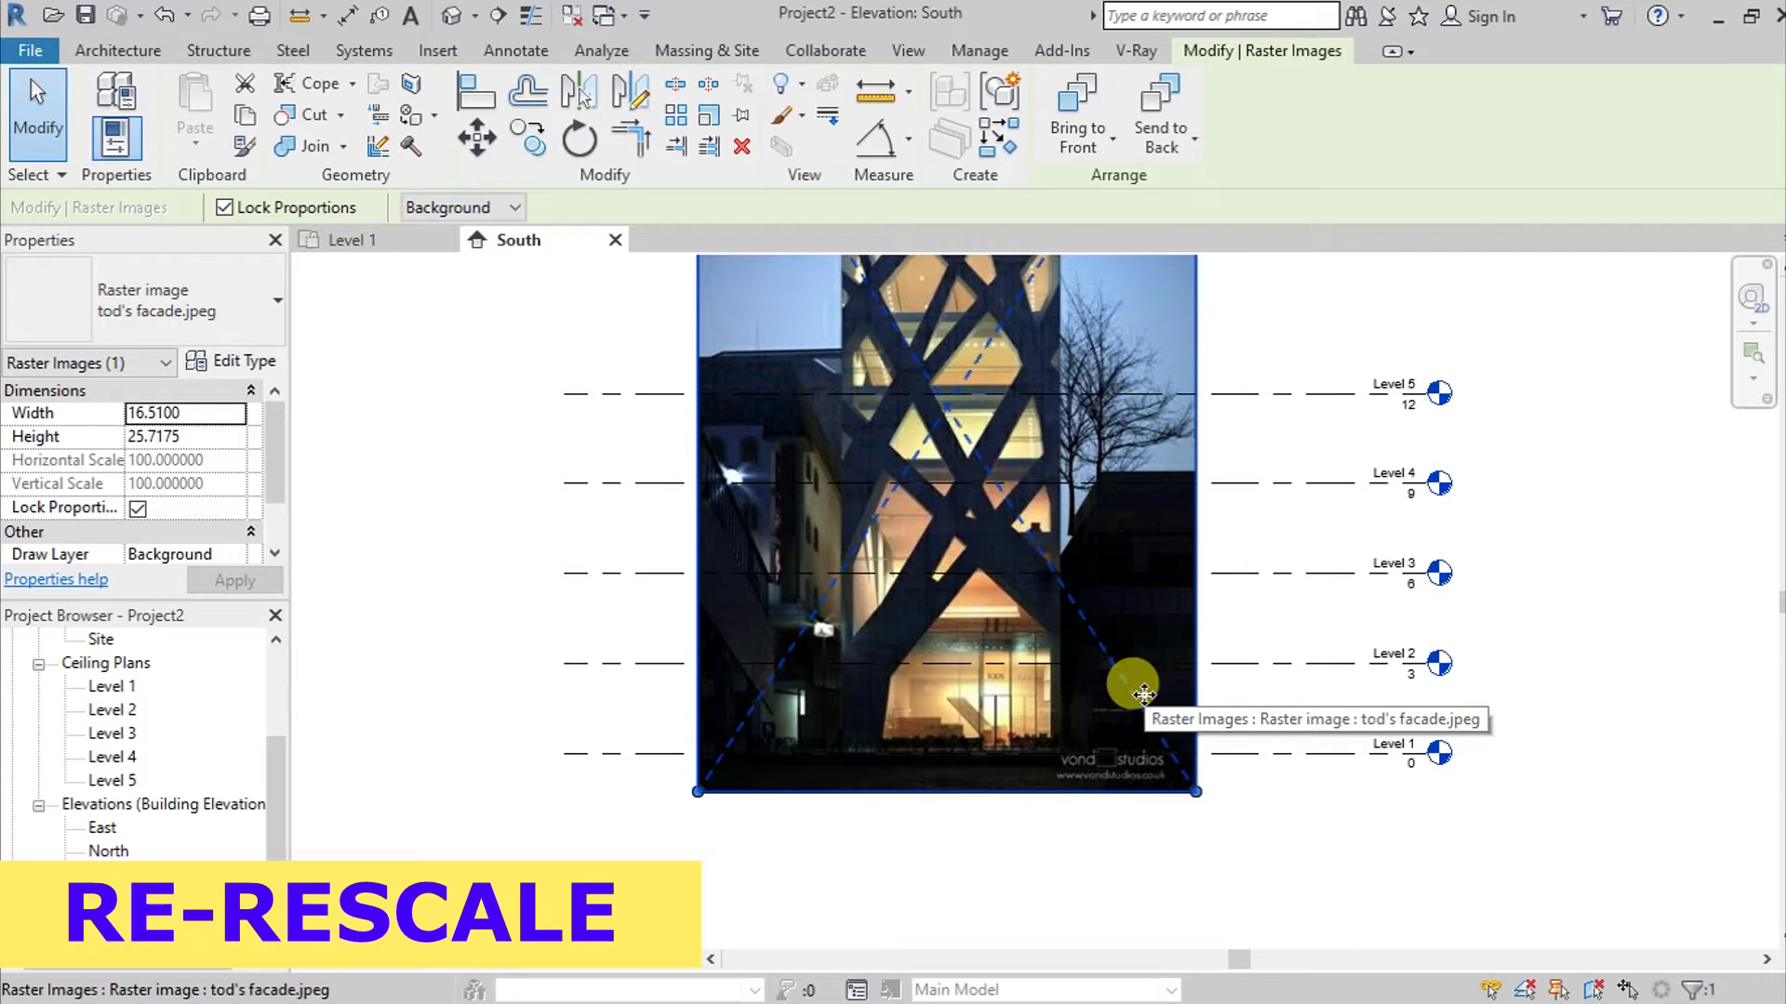
key("r")
key("e")
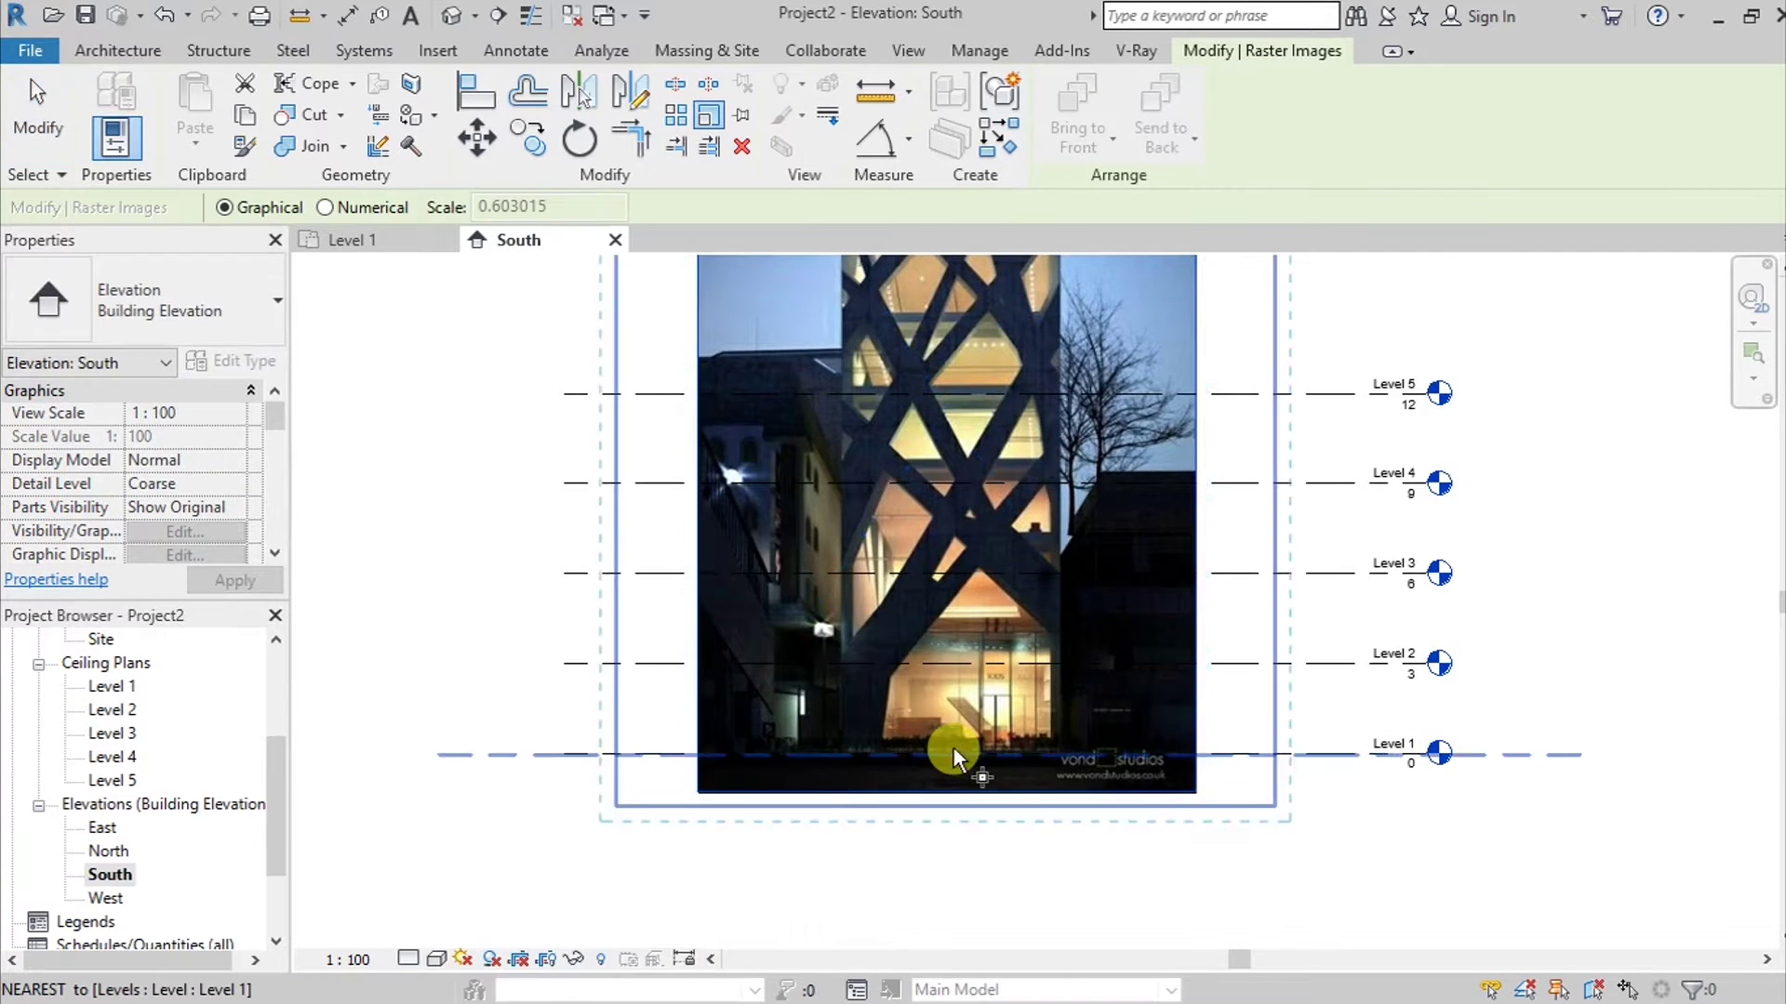
scroll(952, 748, "up", 3)
left_click(951, 754)
scroll(952, 751, "down", 3)
middle_click_drag(960, 485, 942, 789)
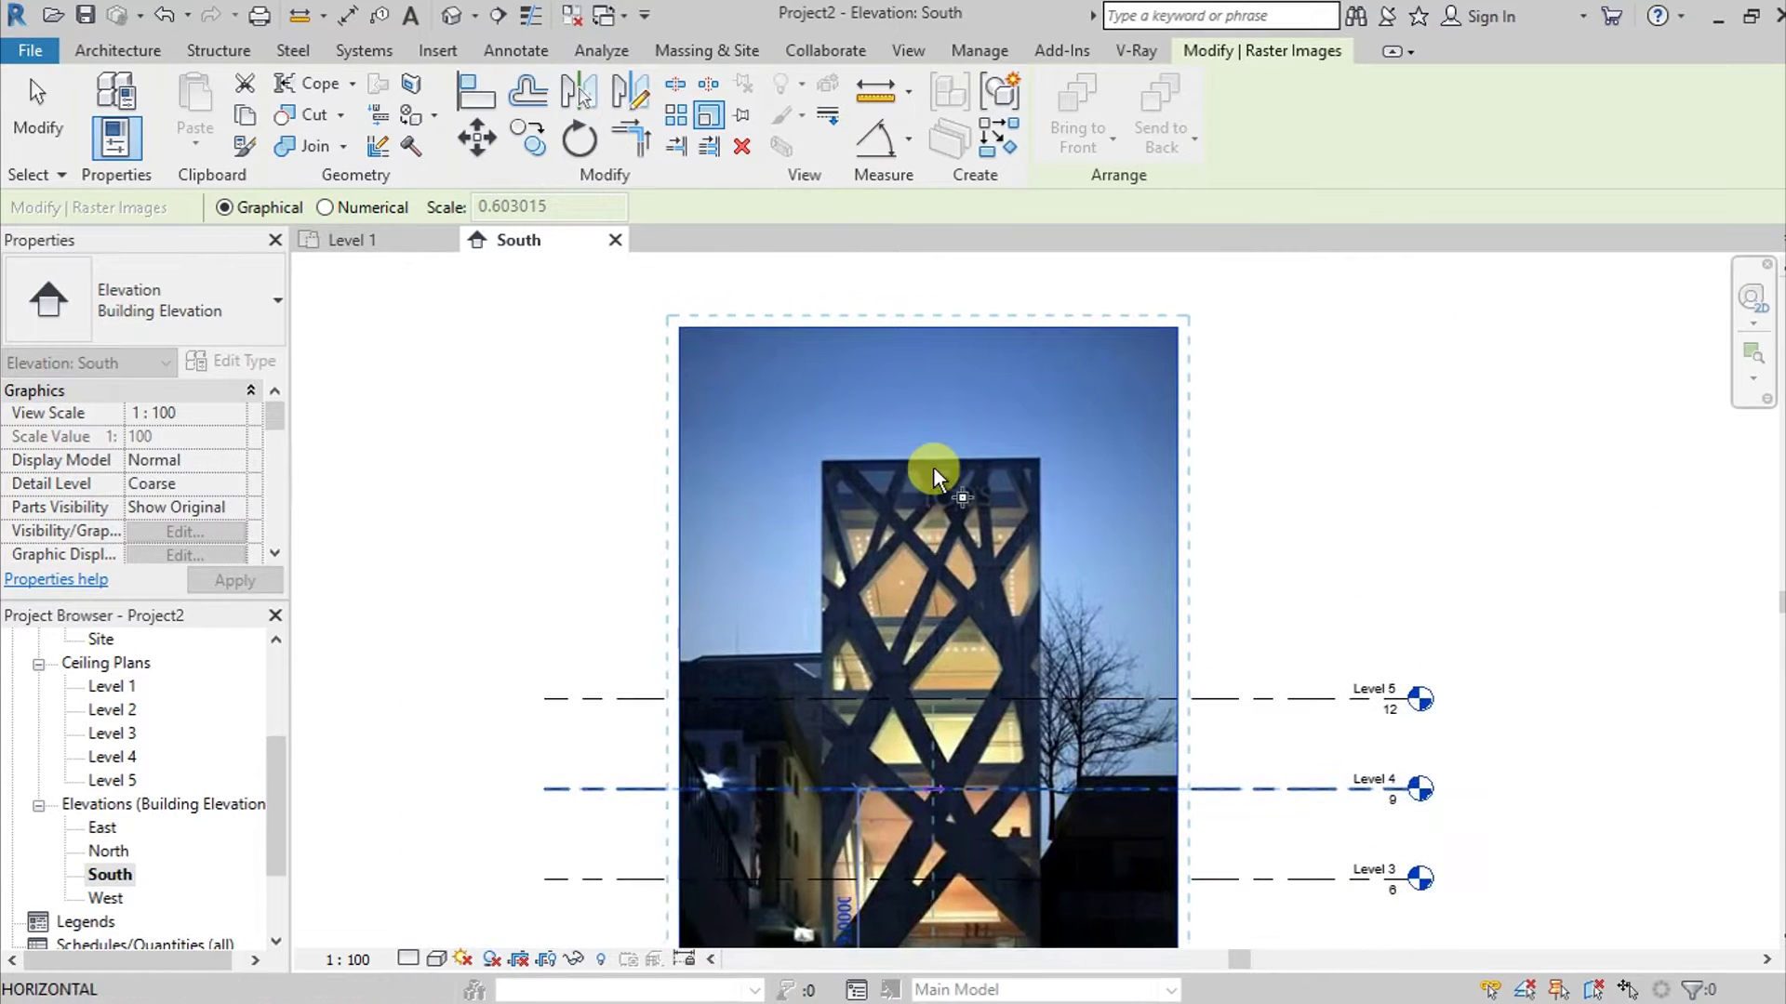
scroll(932, 465, "up", 5)
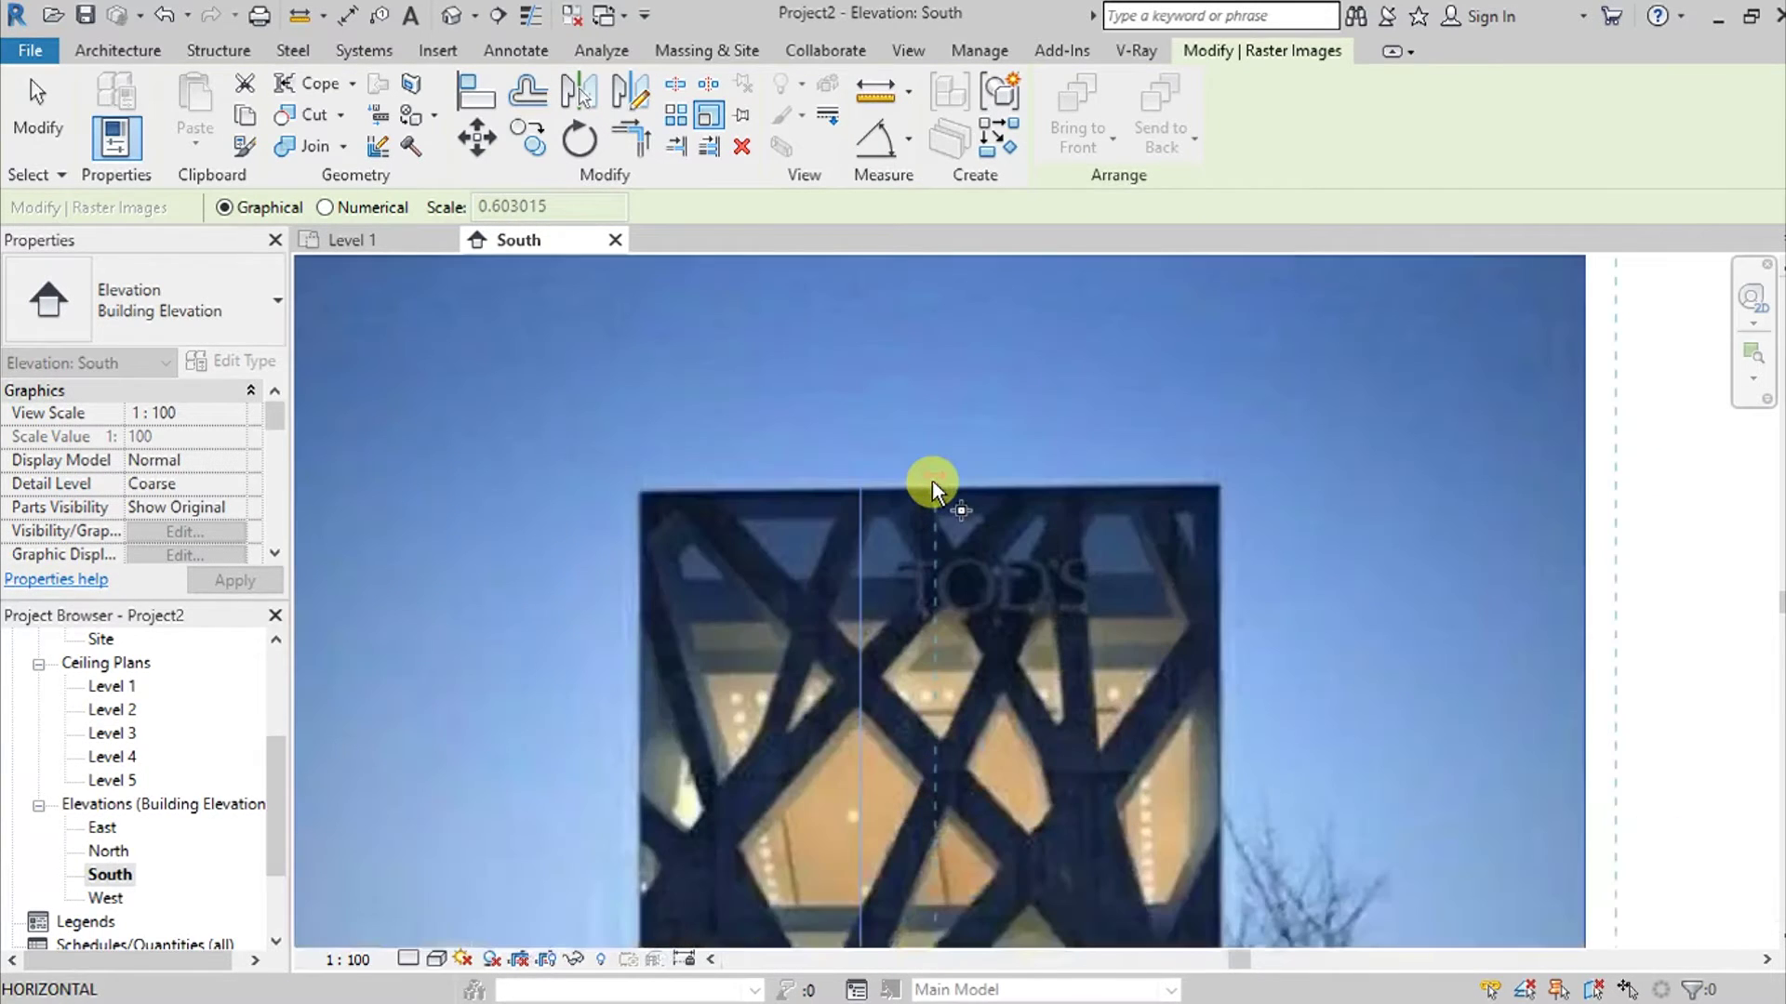
left_click(932, 482)
scroll(922, 666, "down", 3)
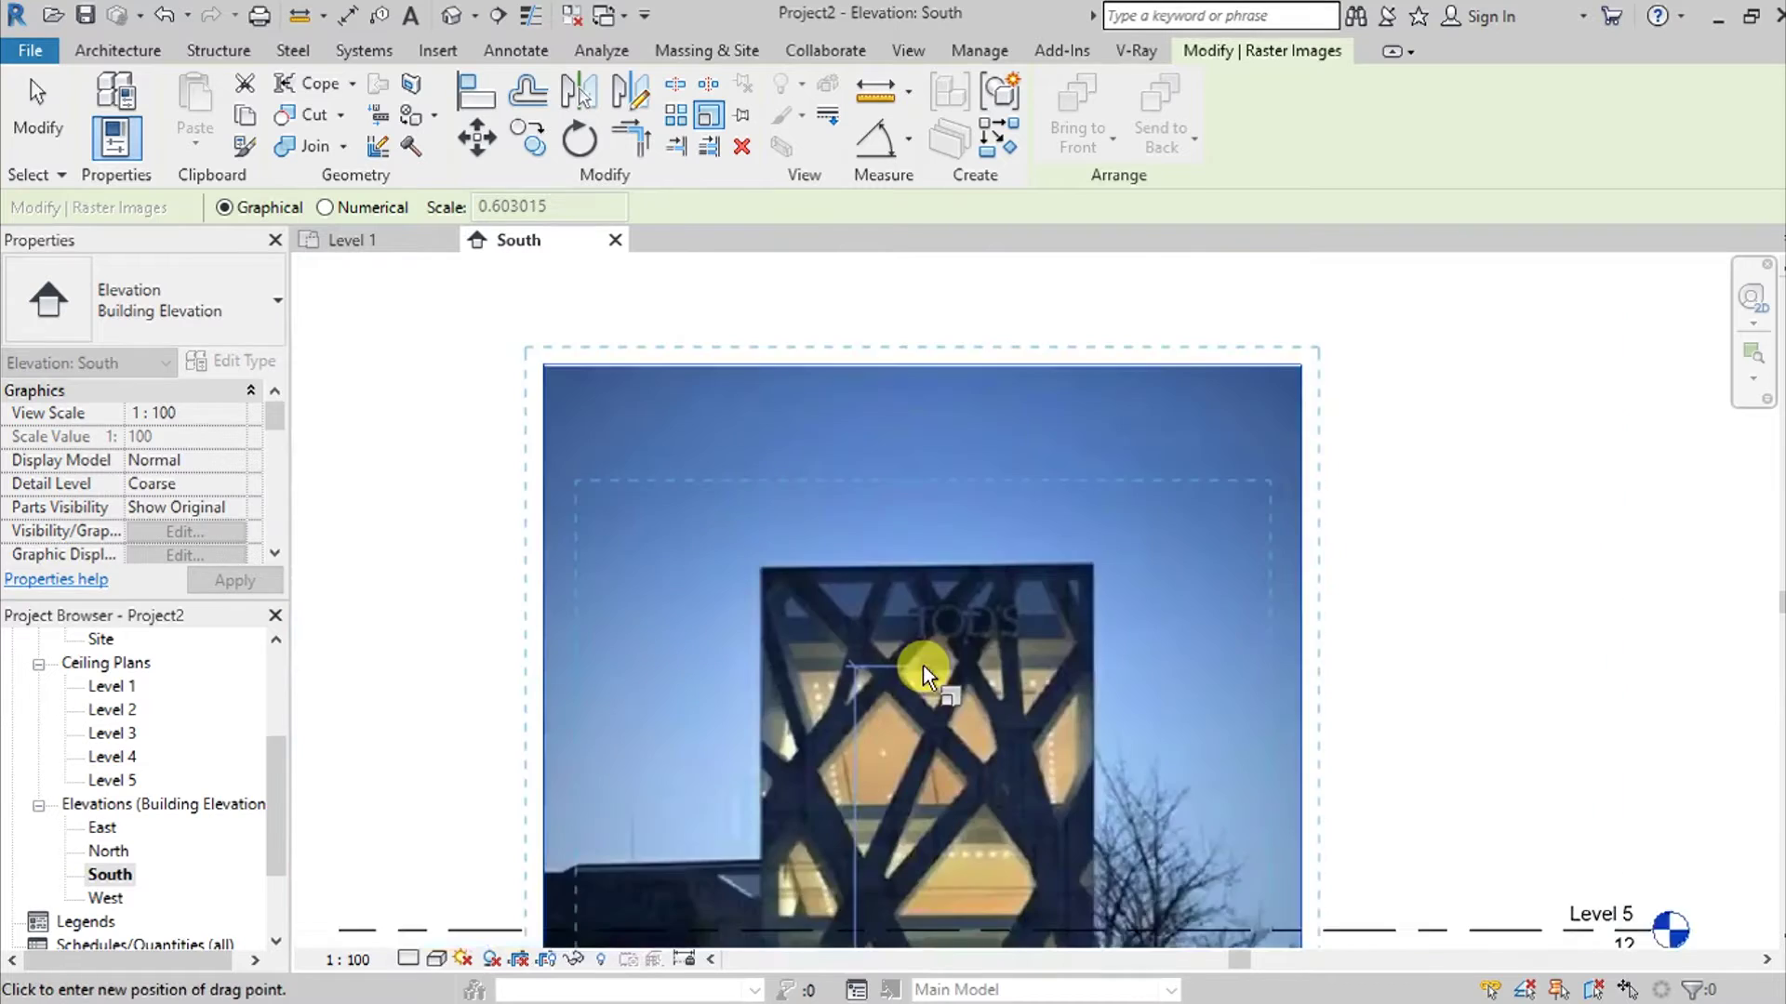
scroll(922, 665, "down", 3)
middle_click_drag(925, 789, 941, 688)
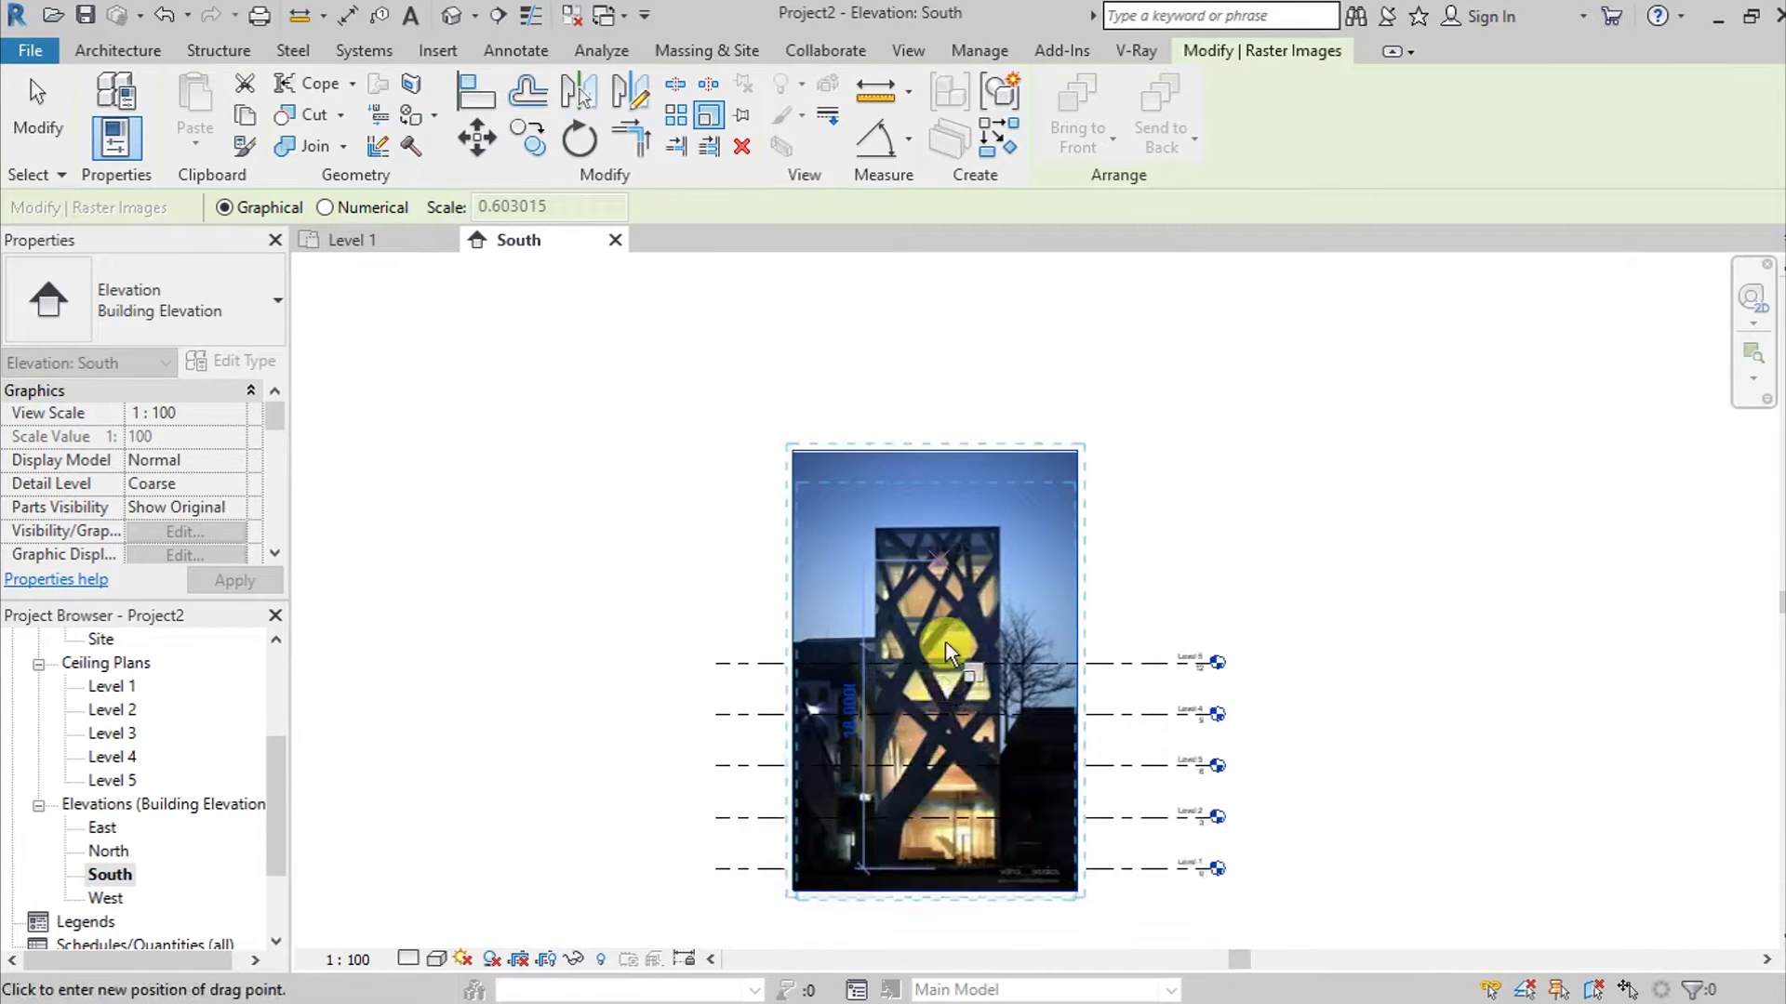
left_click(939, 661)
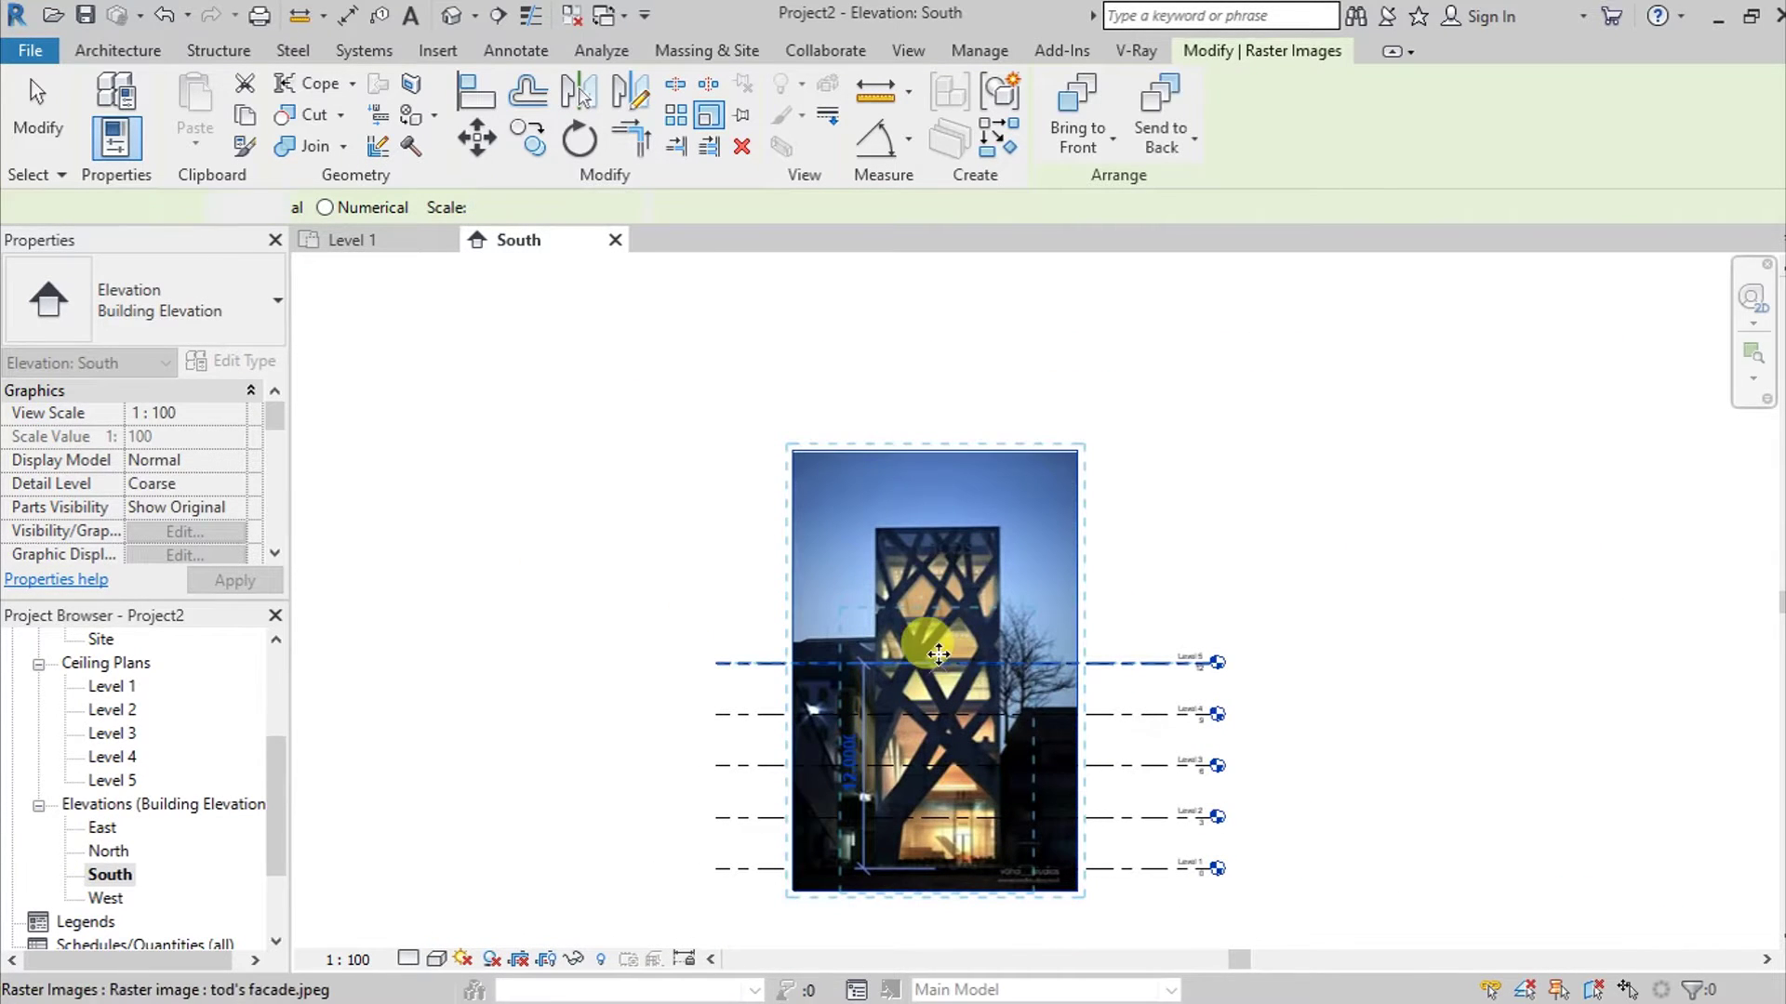
key("Escape")
Draw a vertical grid line along the building's left edge, from Level 1 to above the facade image.
scroll(1019, 787, "up", 3)
middle_click_drag(1020, 787, 1089, 639)
key("g")
key("r")
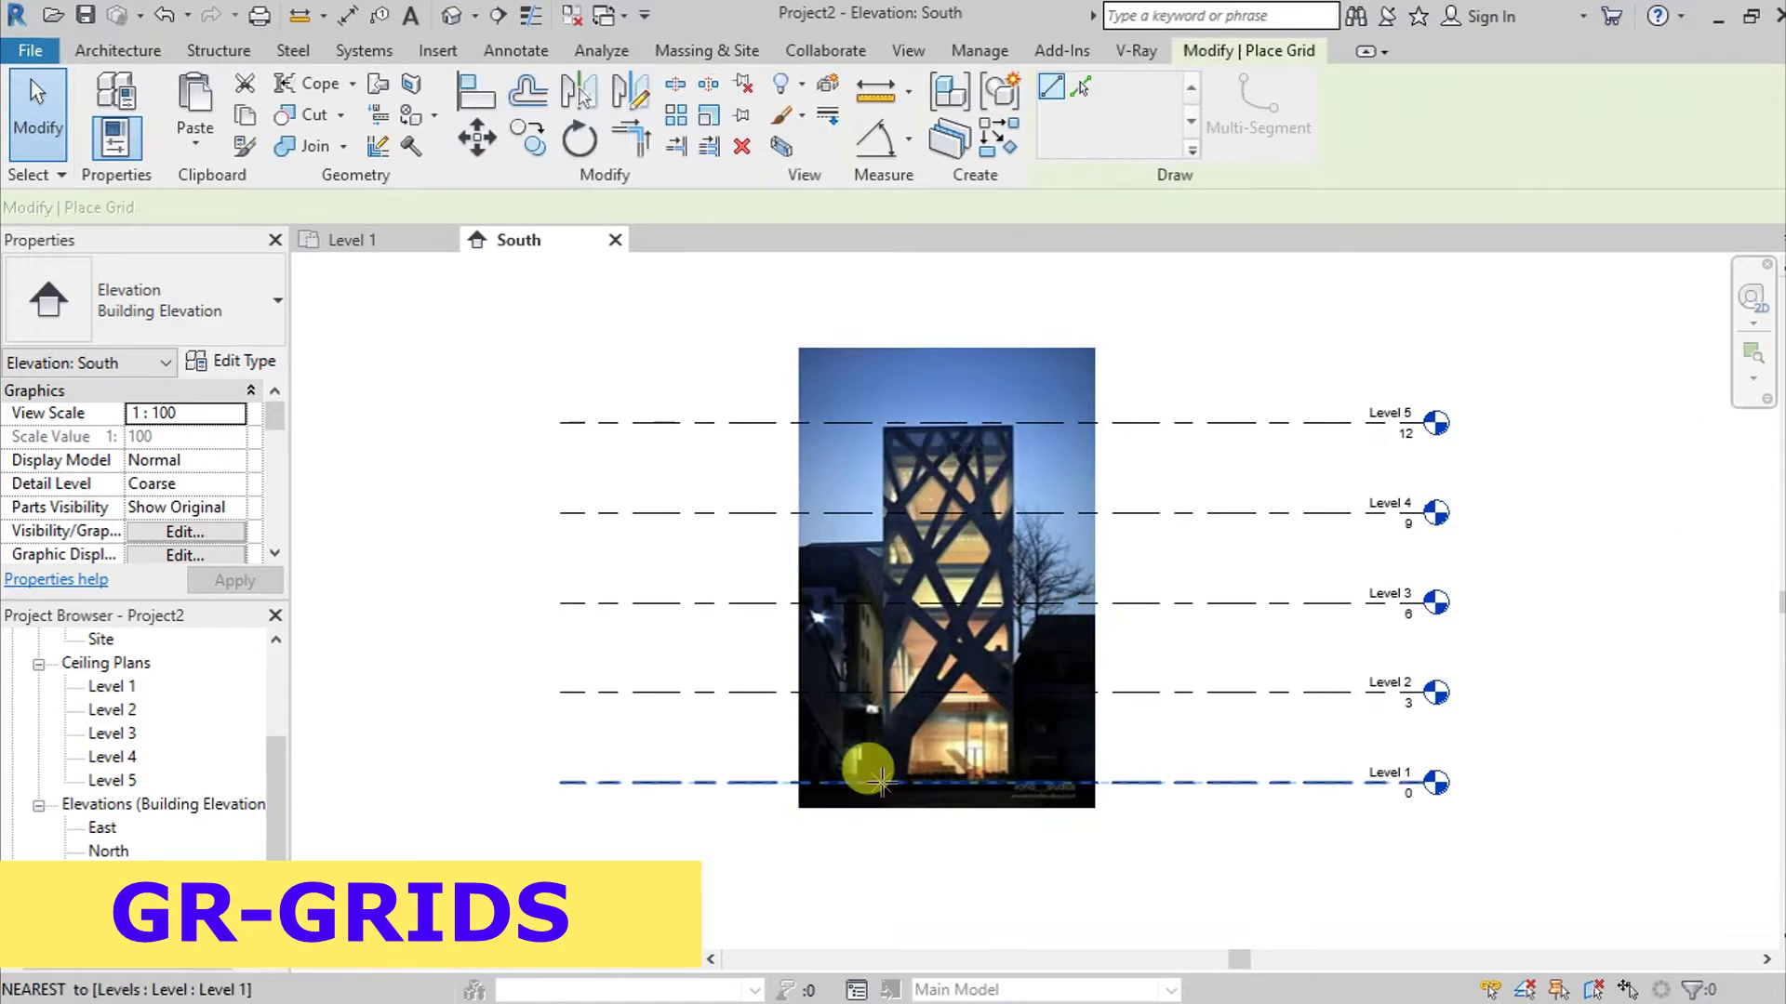
scroll(879, 779, "up", 3)
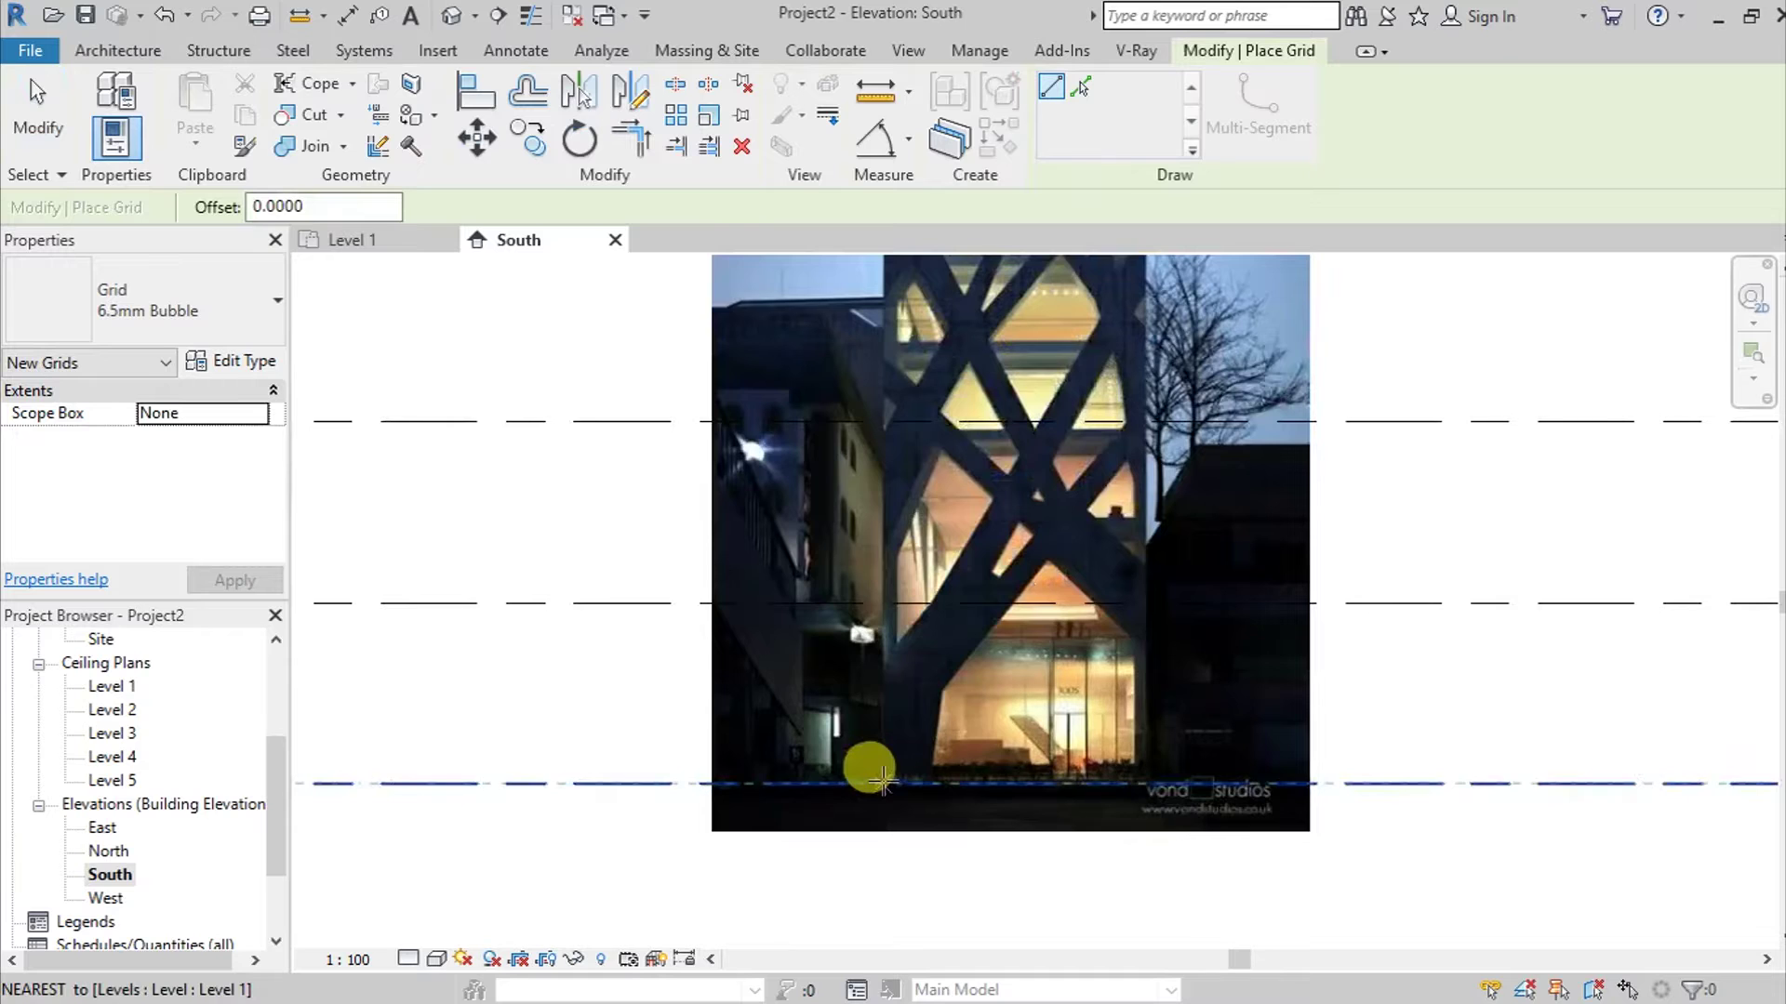
left_click(879, 780)
left_click(879, 472)
scroll(879, 473, "down", 2)
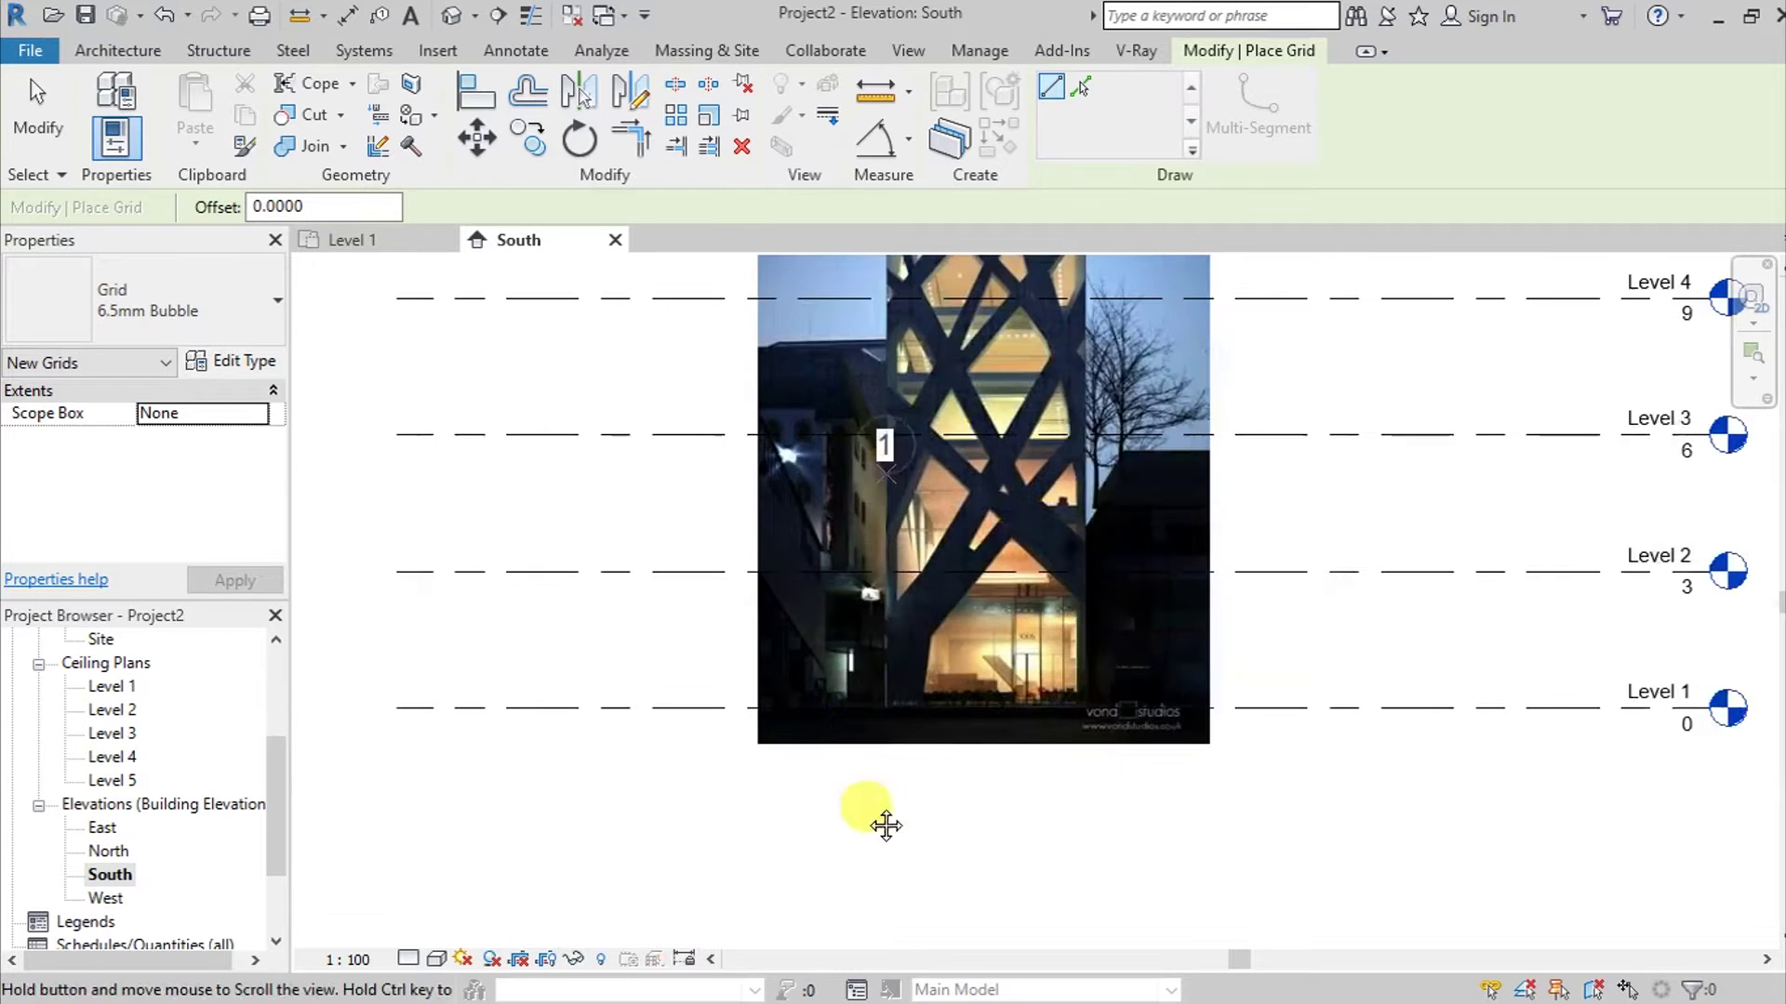
scroll(912, 495, "down", 1)
middle_click_drag(912, 494, 889, 872)
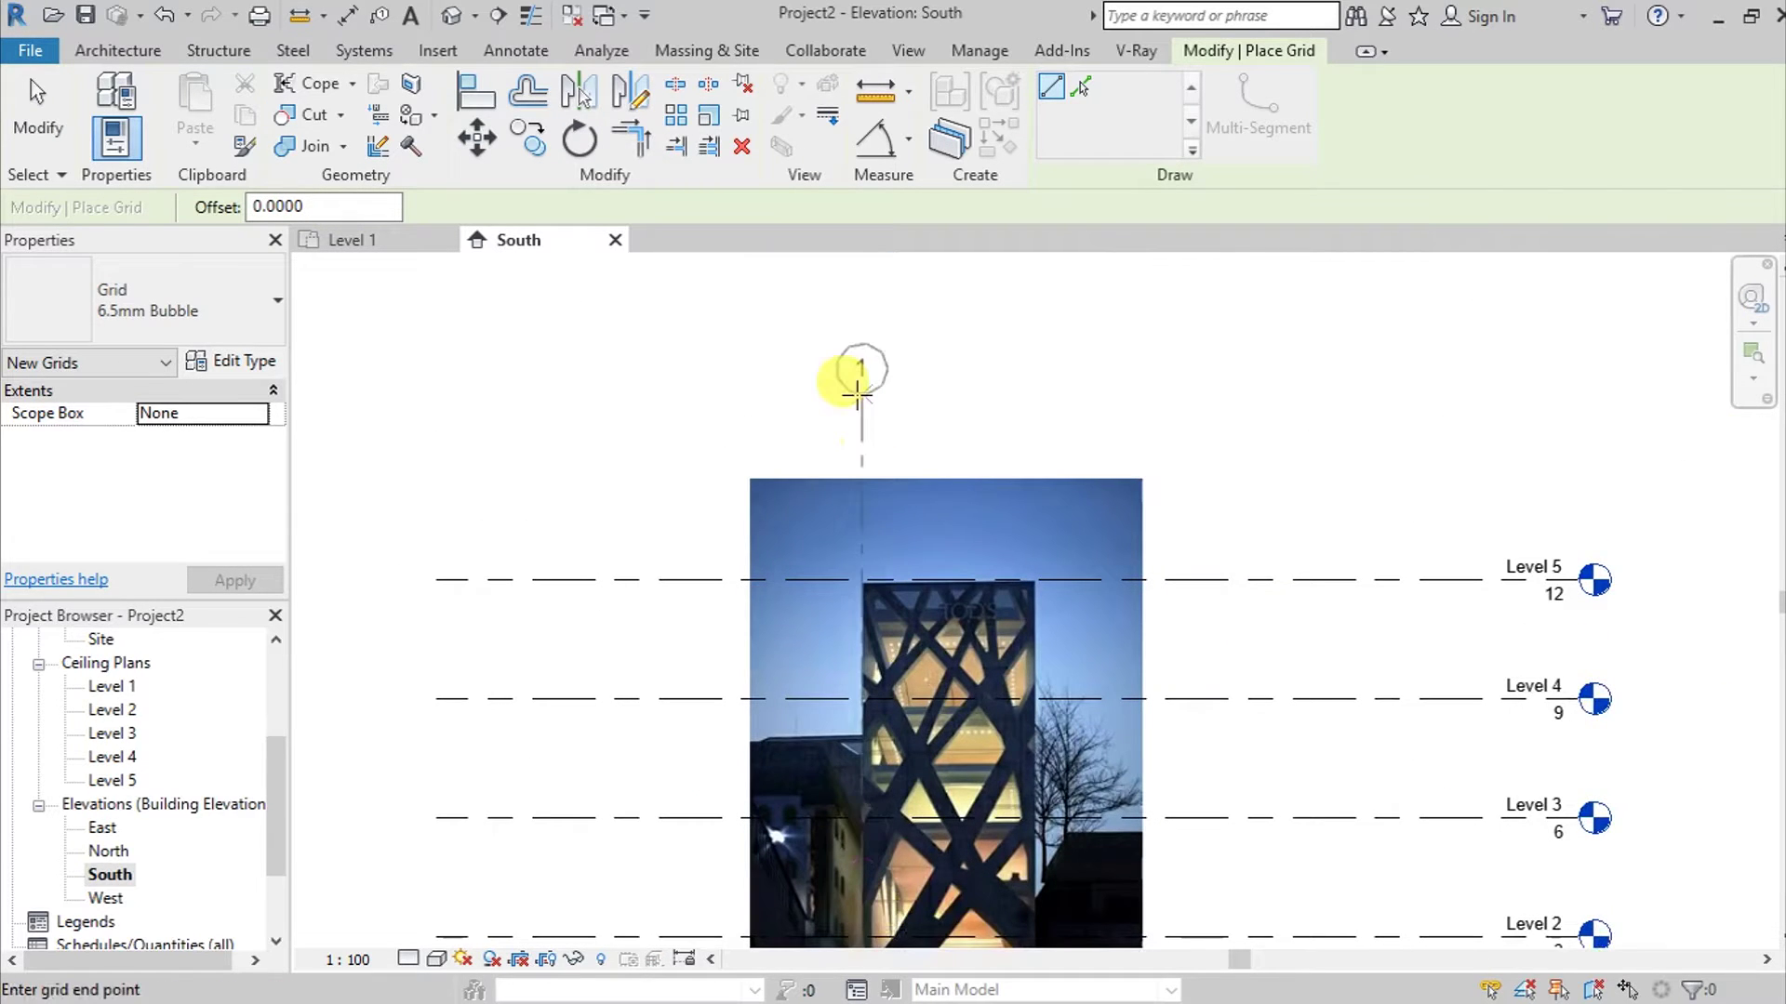
Draw a second vertical grid line along the building's right edge, ending level with the top of grid 1.
middle_click_drag(1093, 768, 1025, 473)
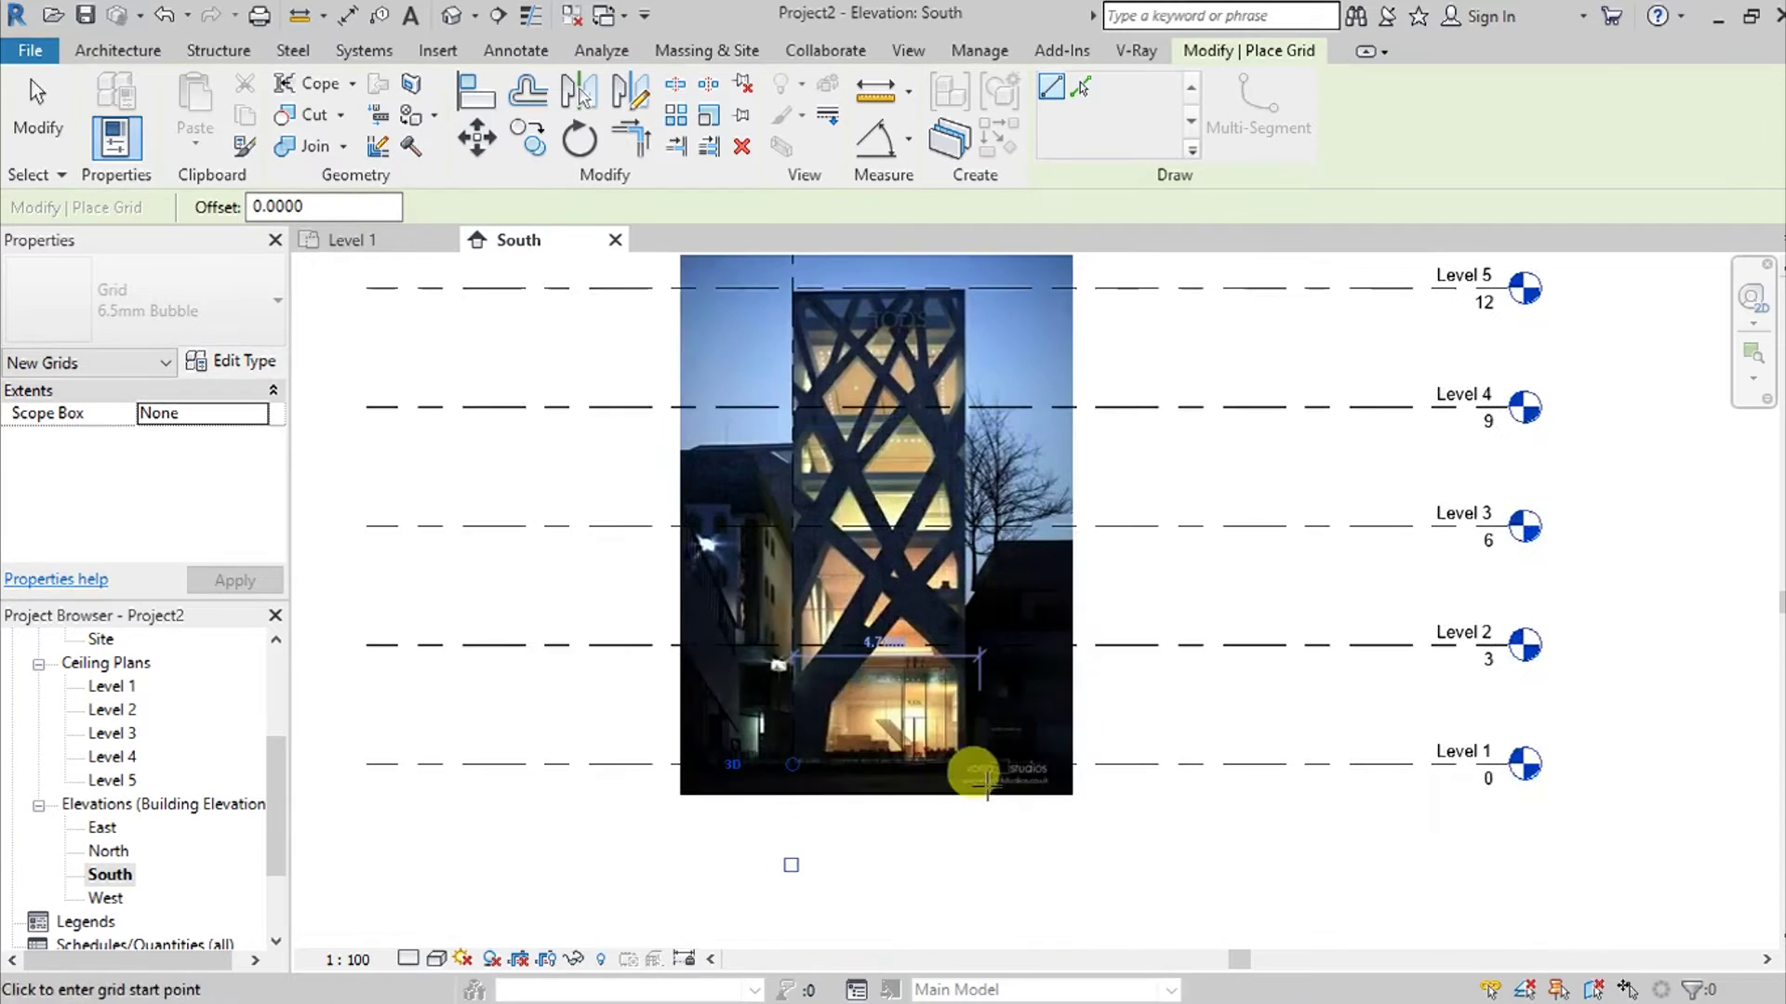
scroll(974, 749, "up", 3)
scroll(967, 792, "up", 1)
left_click(969, 785)
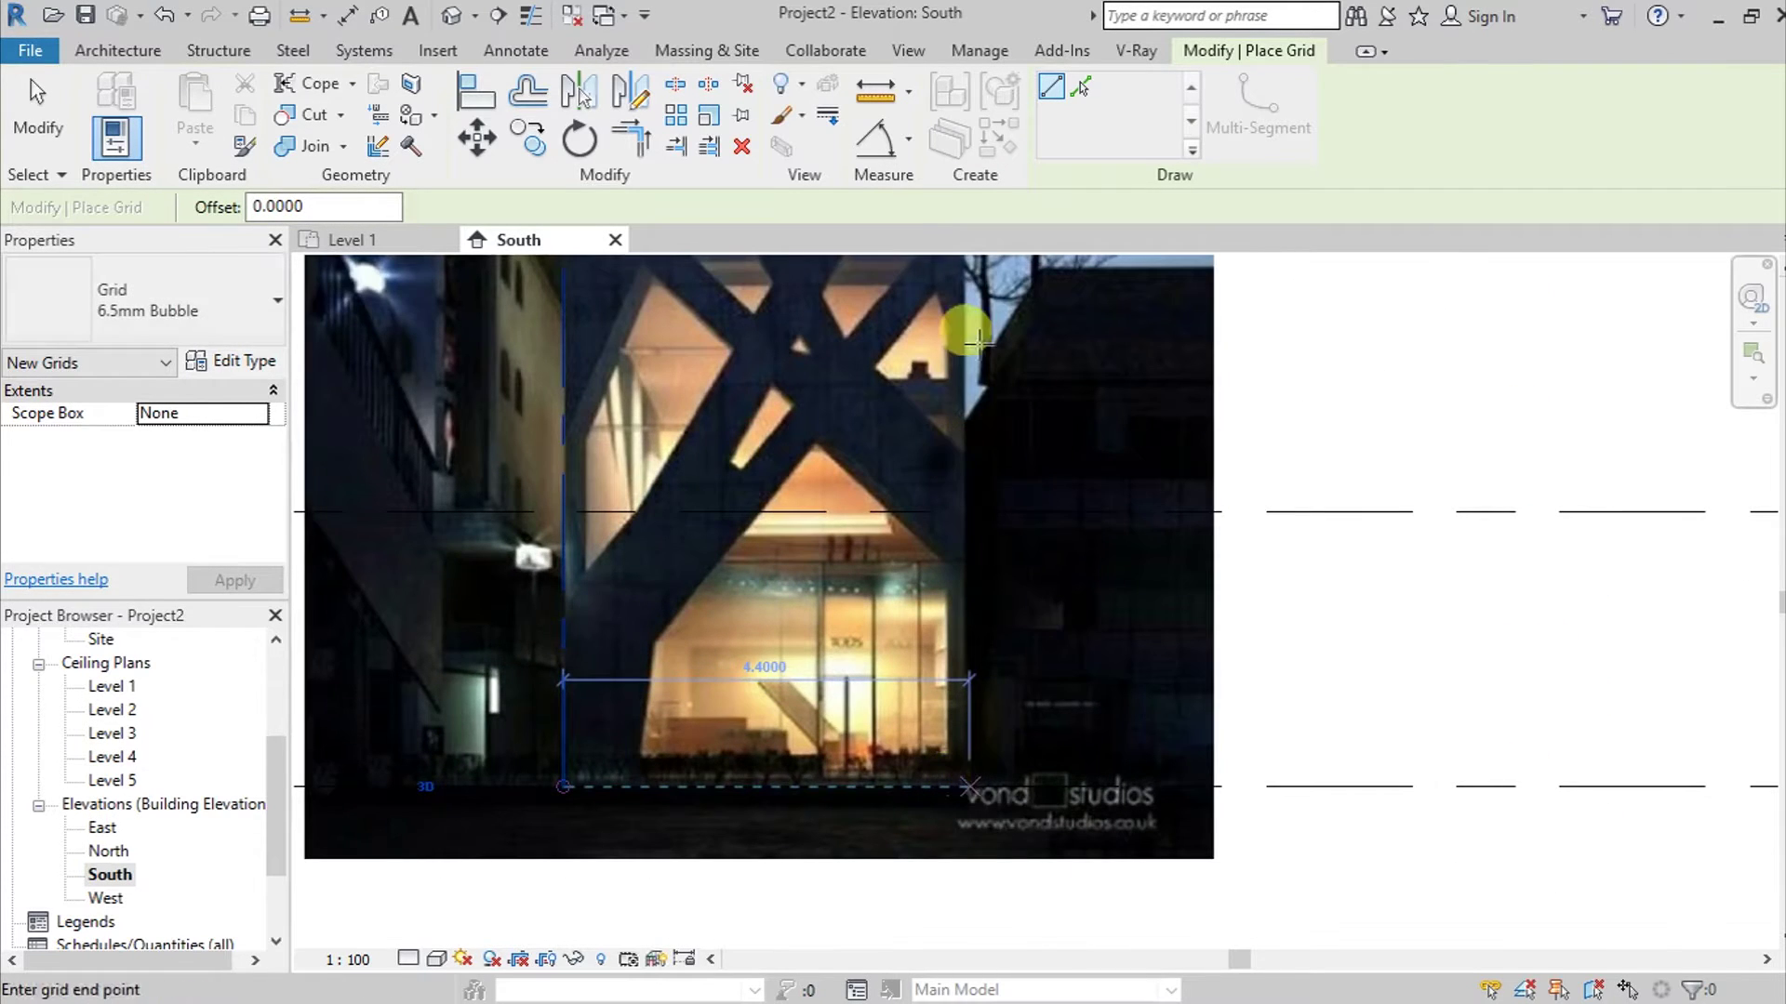
scroll(976, 326, "down", 4)
middle_click_drag(979, 318, 964, 759)
middle_click_drag(946, 358, 960, 551)
left_click(955, 359)
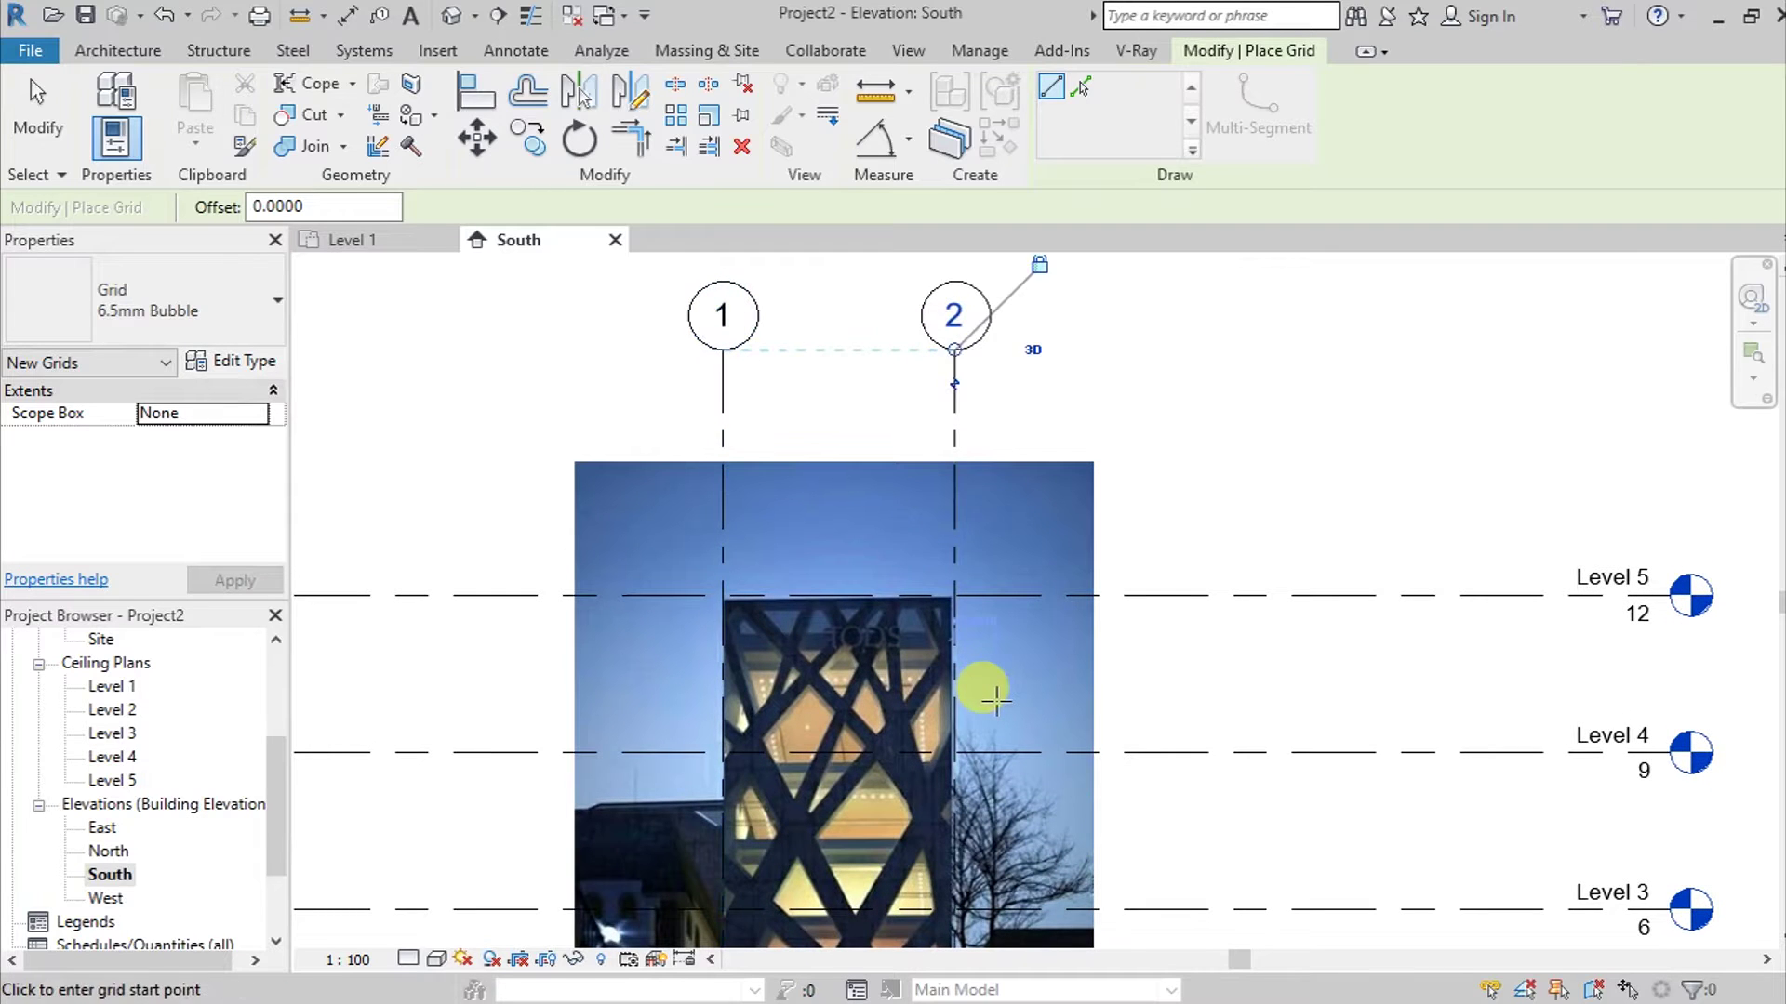
key("Escape")
Shift grid 2 slightly inward onto the building's right edge, about 4.36 m from grid 1.
scroll(972, 688, "up", 4)
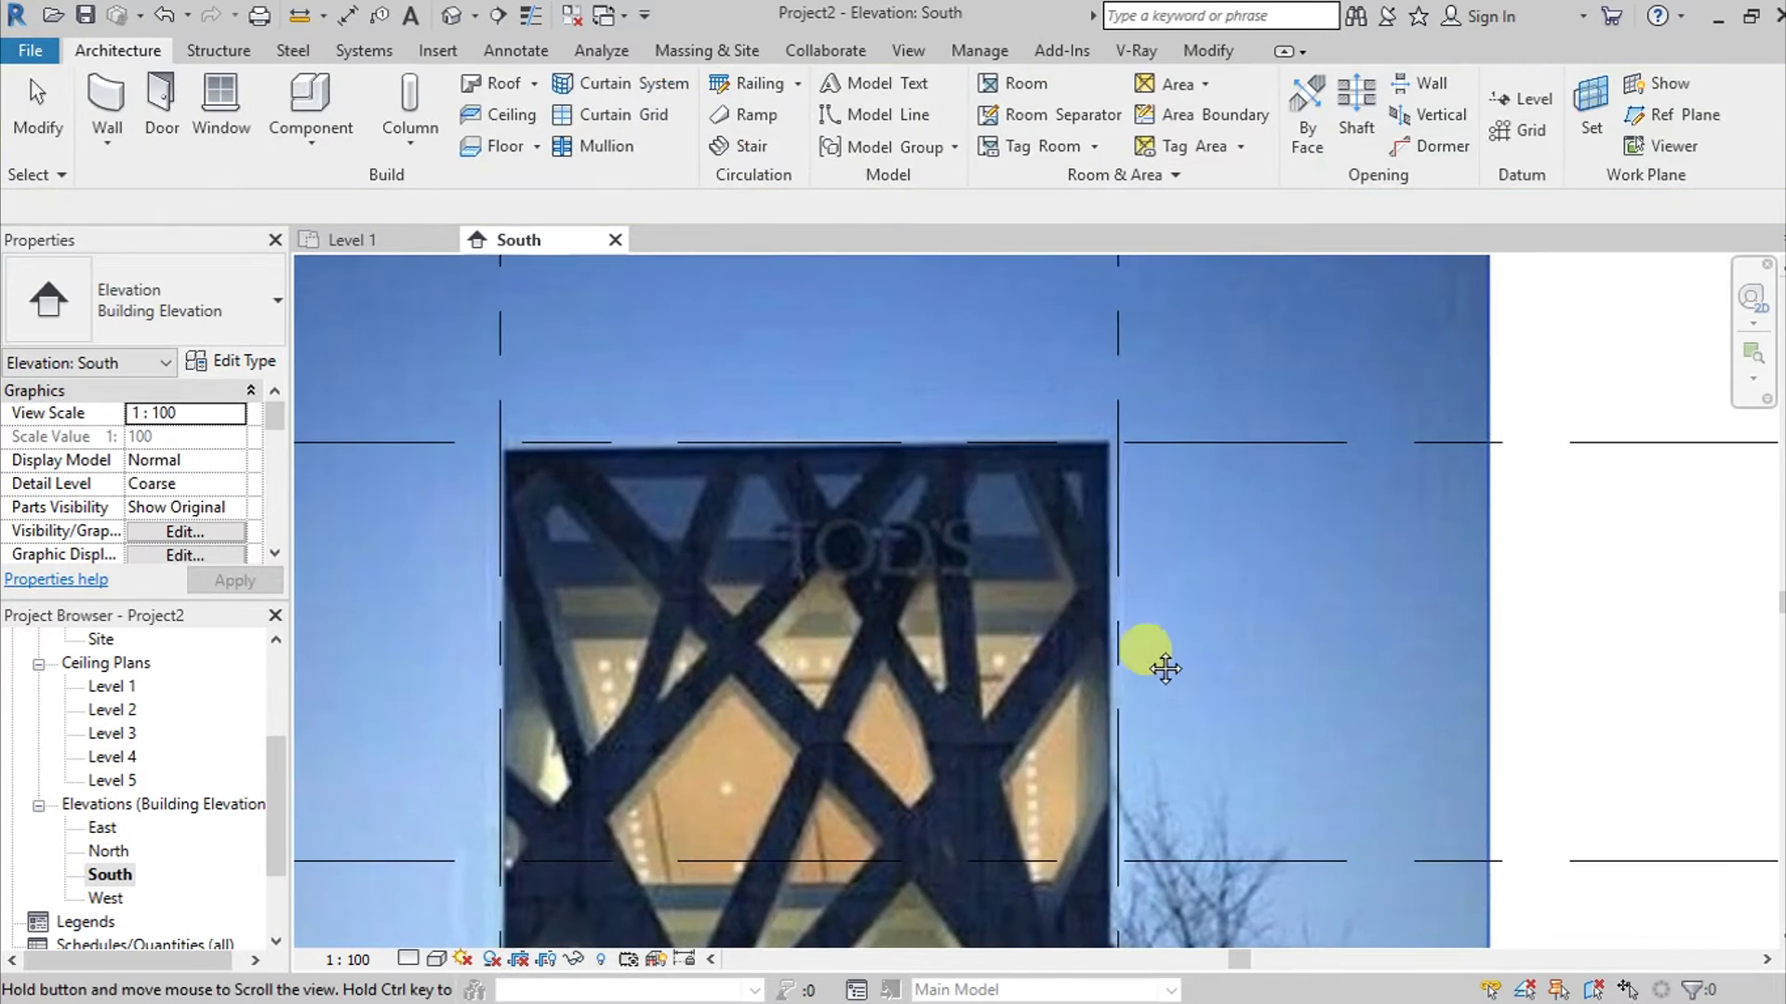
left_click(1112, 611)
key("Escape")
scroll(1116, 609, "down", 2)
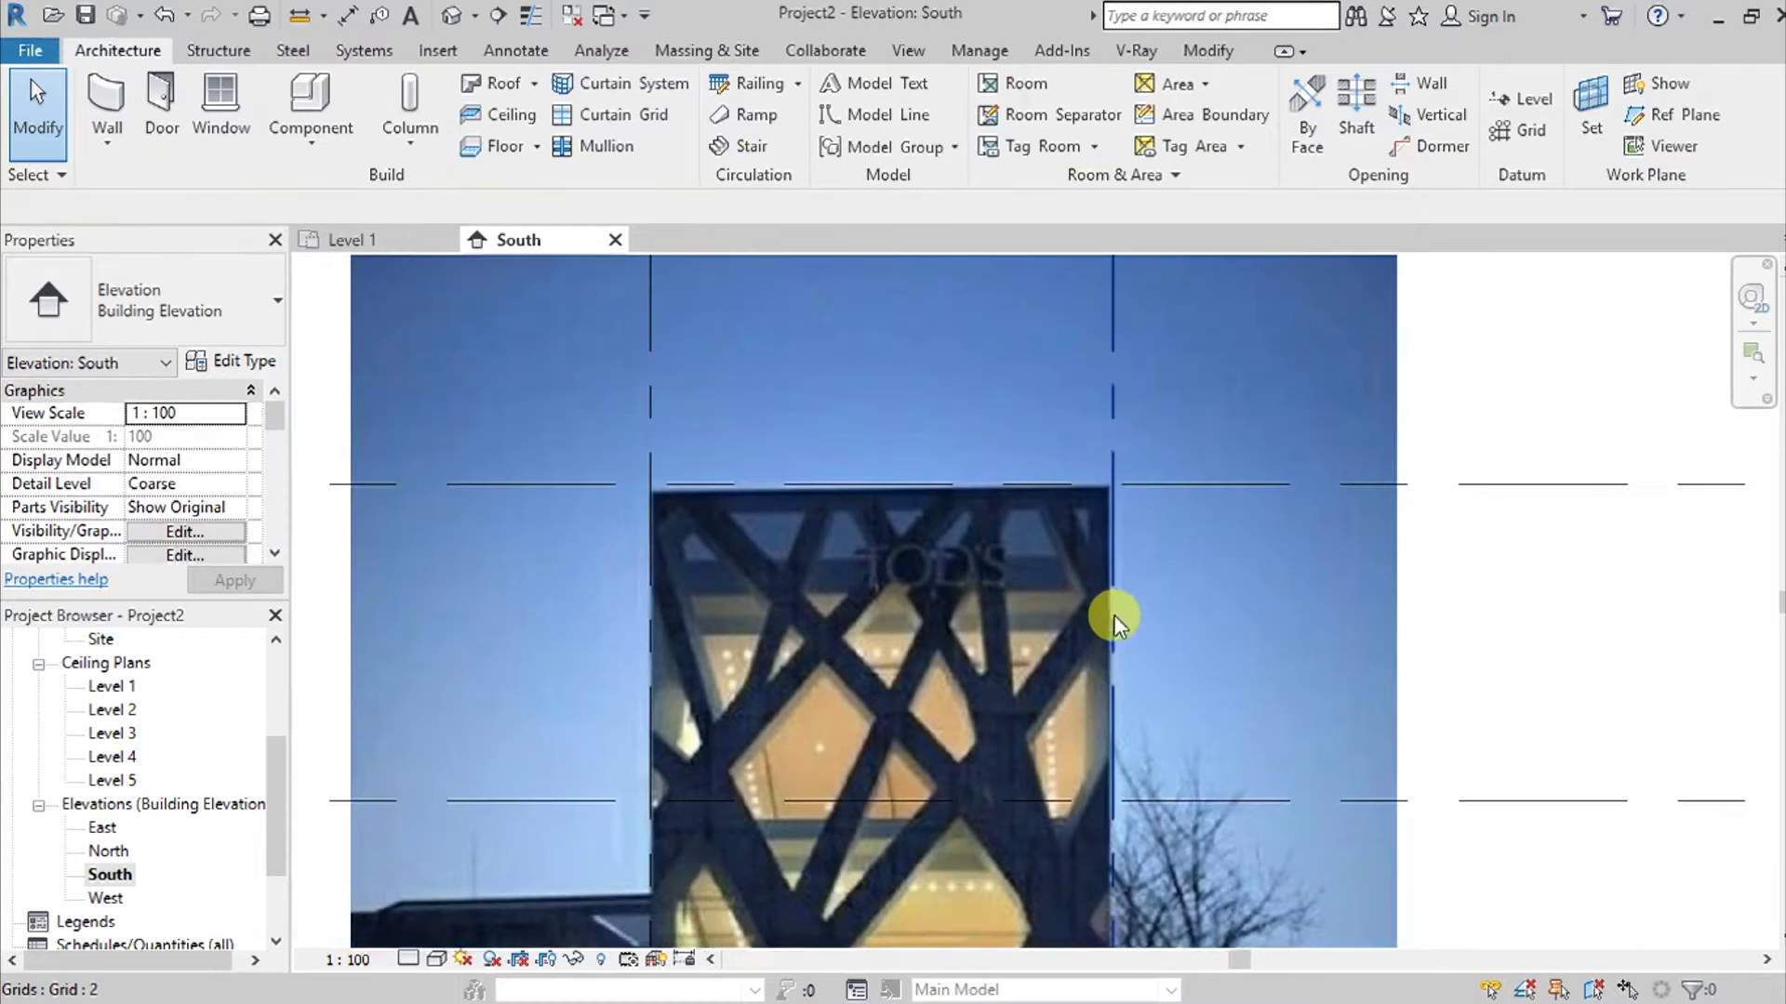
In the Level 1 floor plan, draw a horizontal grid line crossing grids 1 and 2.
left_click(365, 236)
scroll(1159, 729, "down", 2)
middle_click_drag(961, 702, 977, 653)
scroll(975, 648, "up", 5)
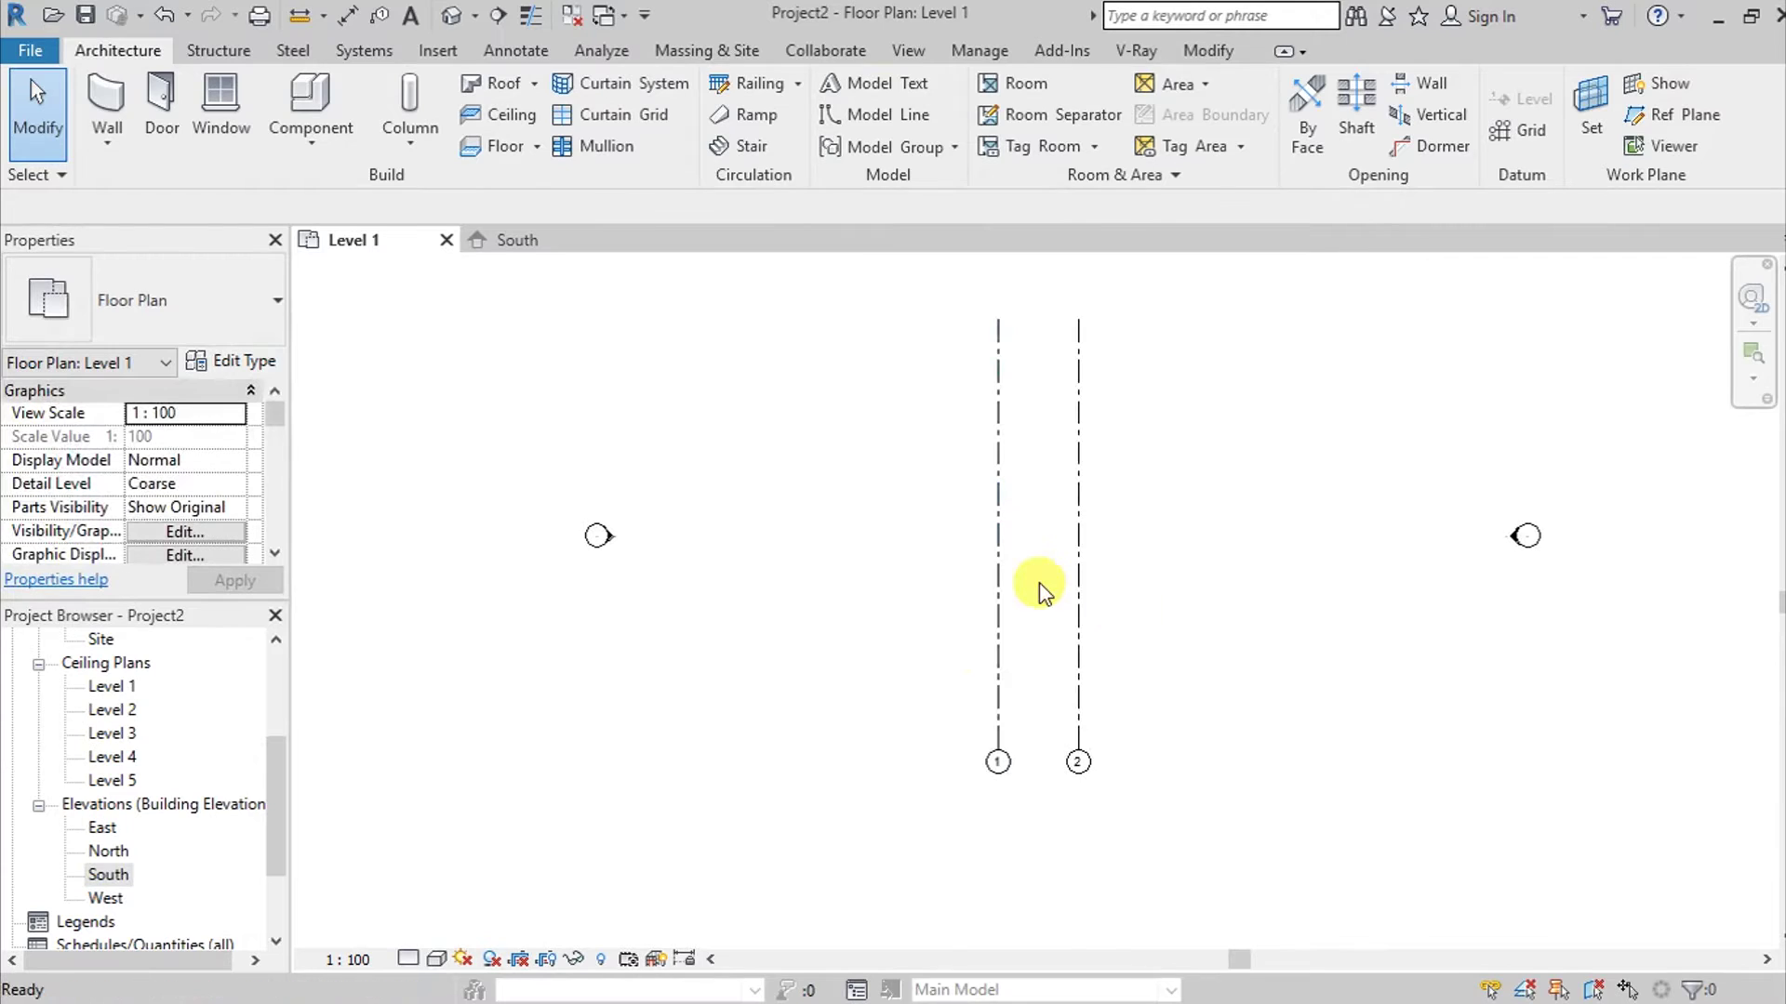
left_click(1171, 641)
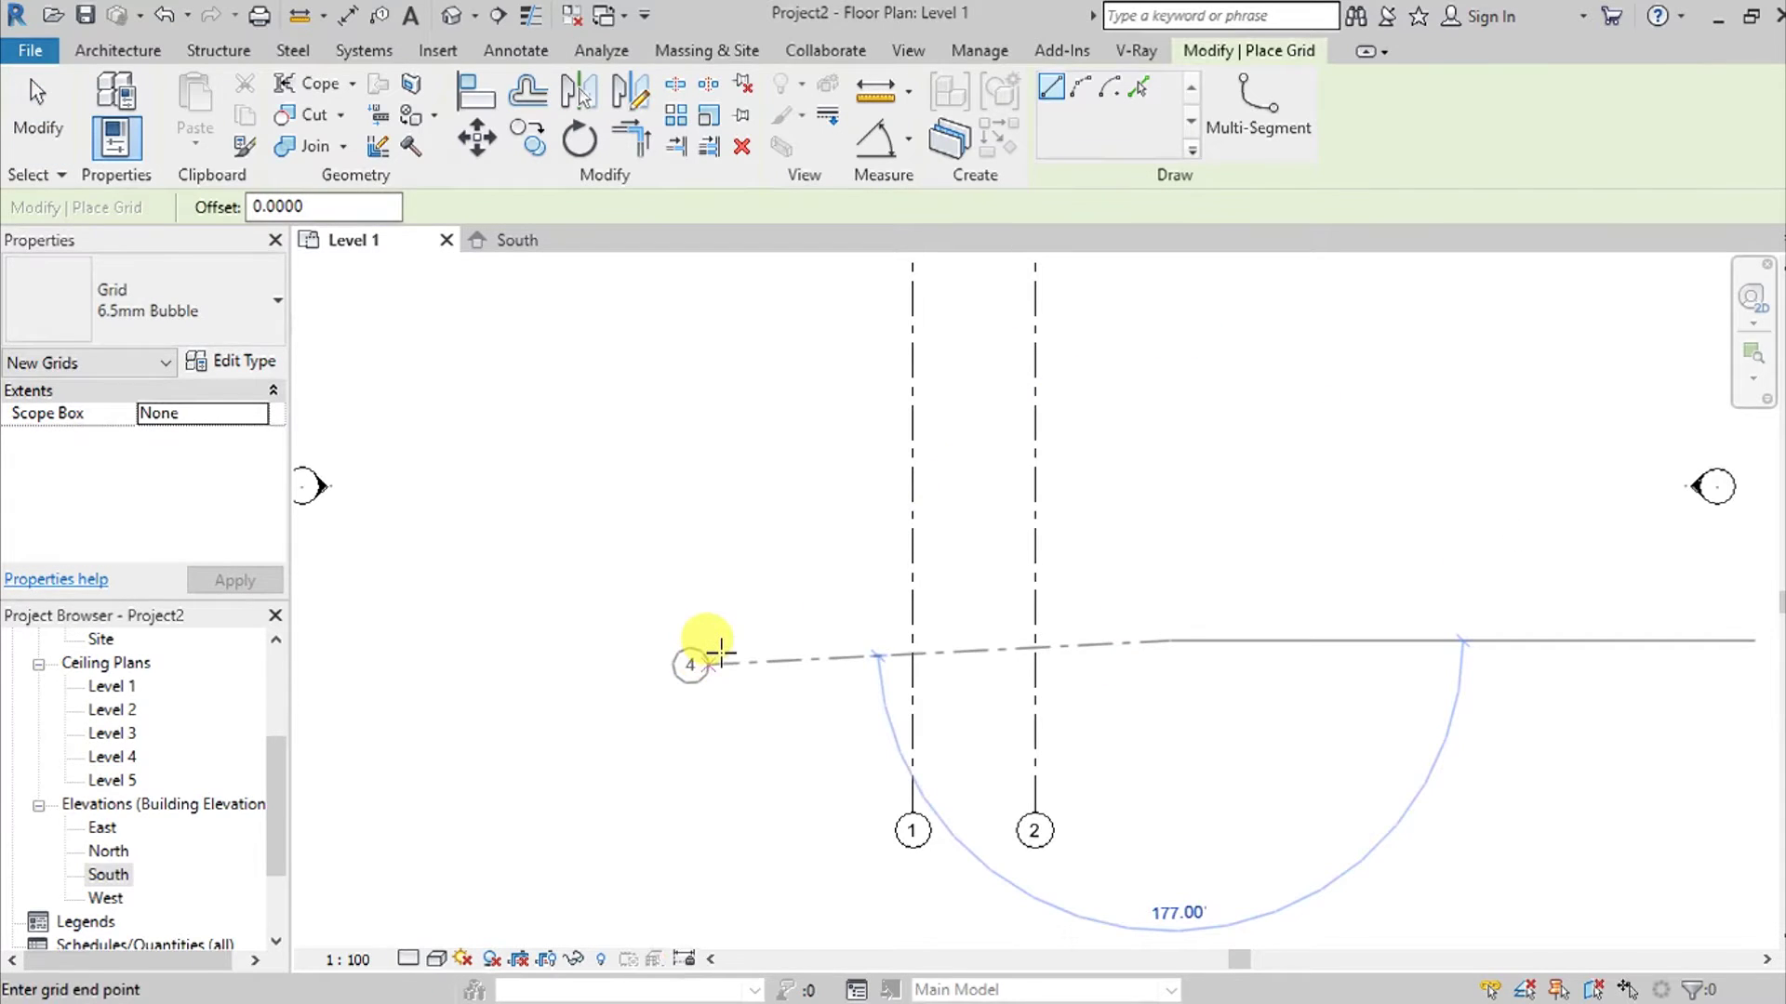
left_click(732, 642)
left_click(728, 640)
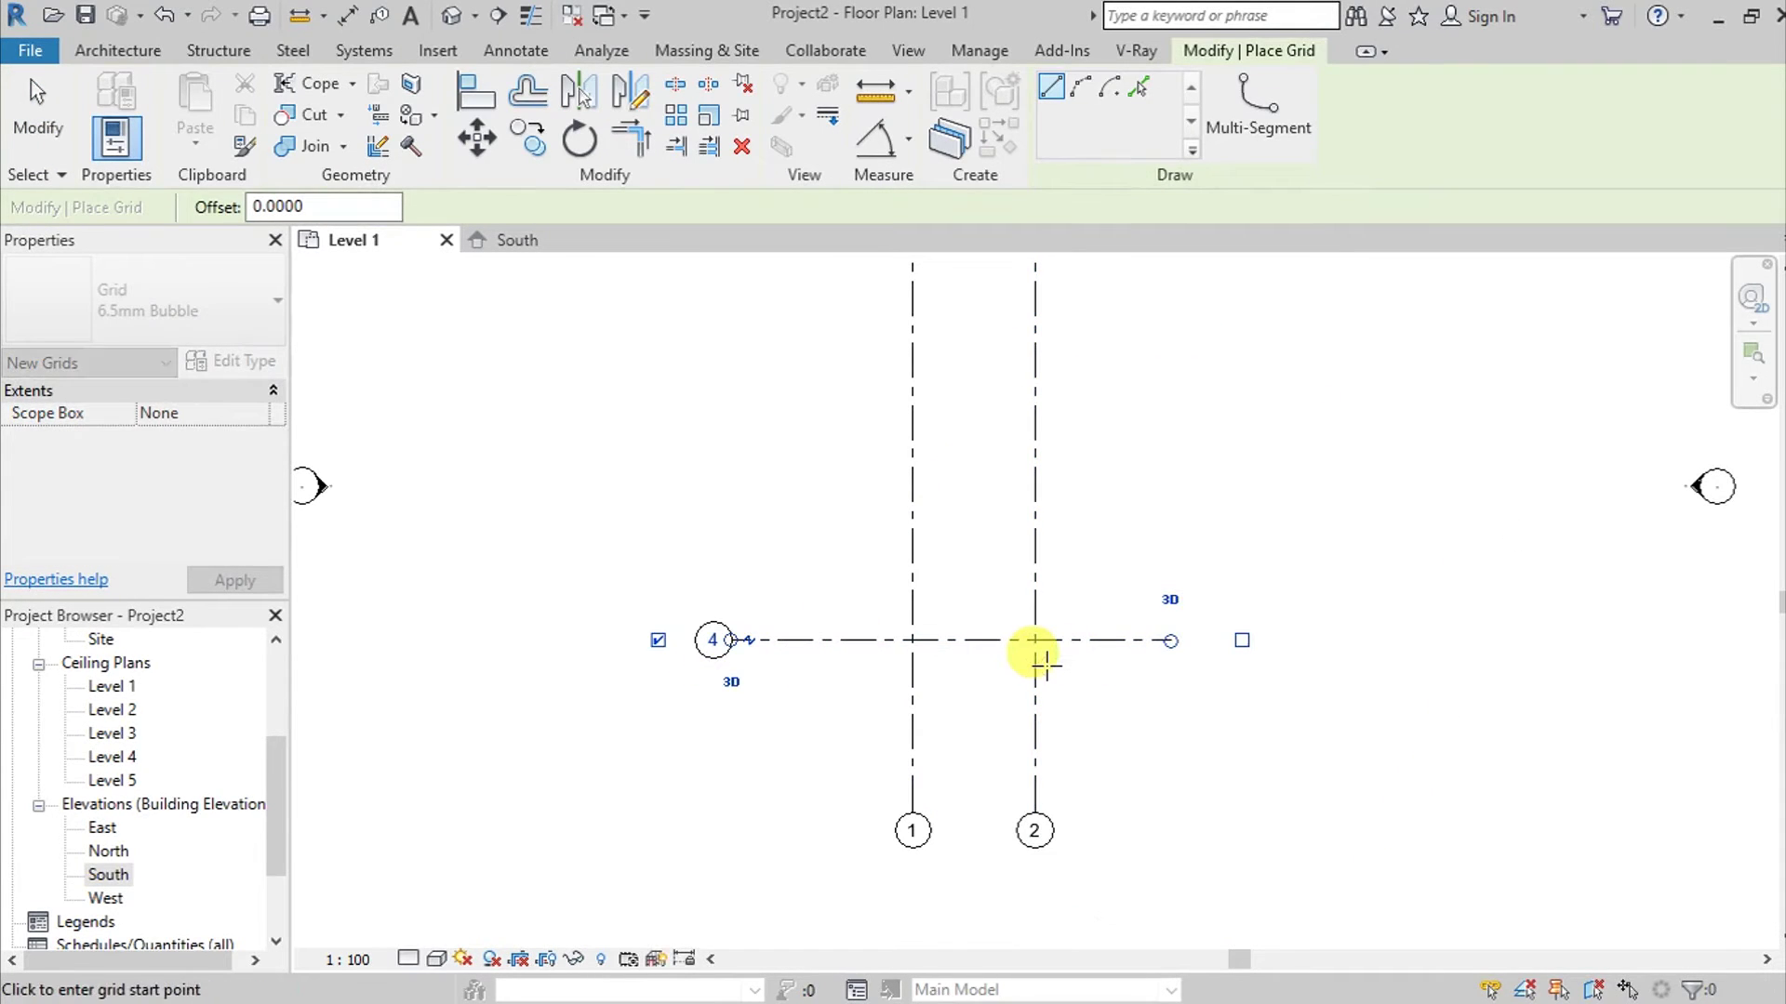
key("Escape")
scroll(1061, 669, "up", 1)
key("Escape")
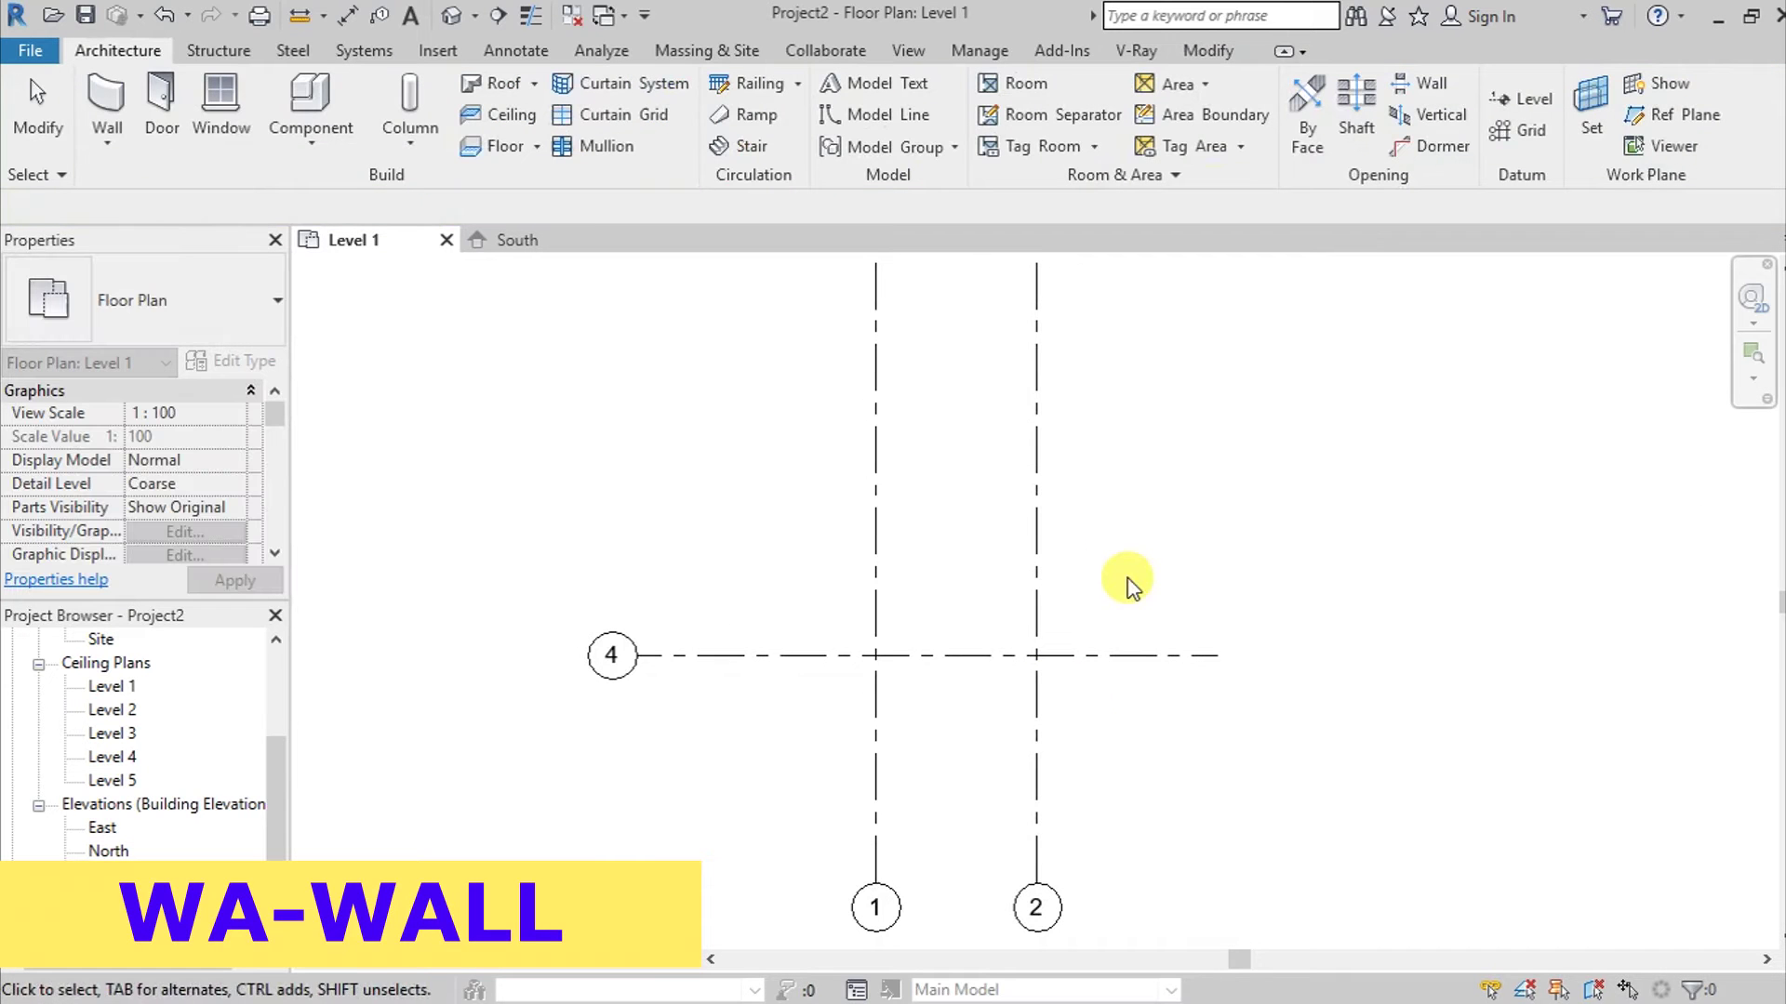
Start a new wall with the Basic Wall type Generic - 300mm.
key("w")
key("a")
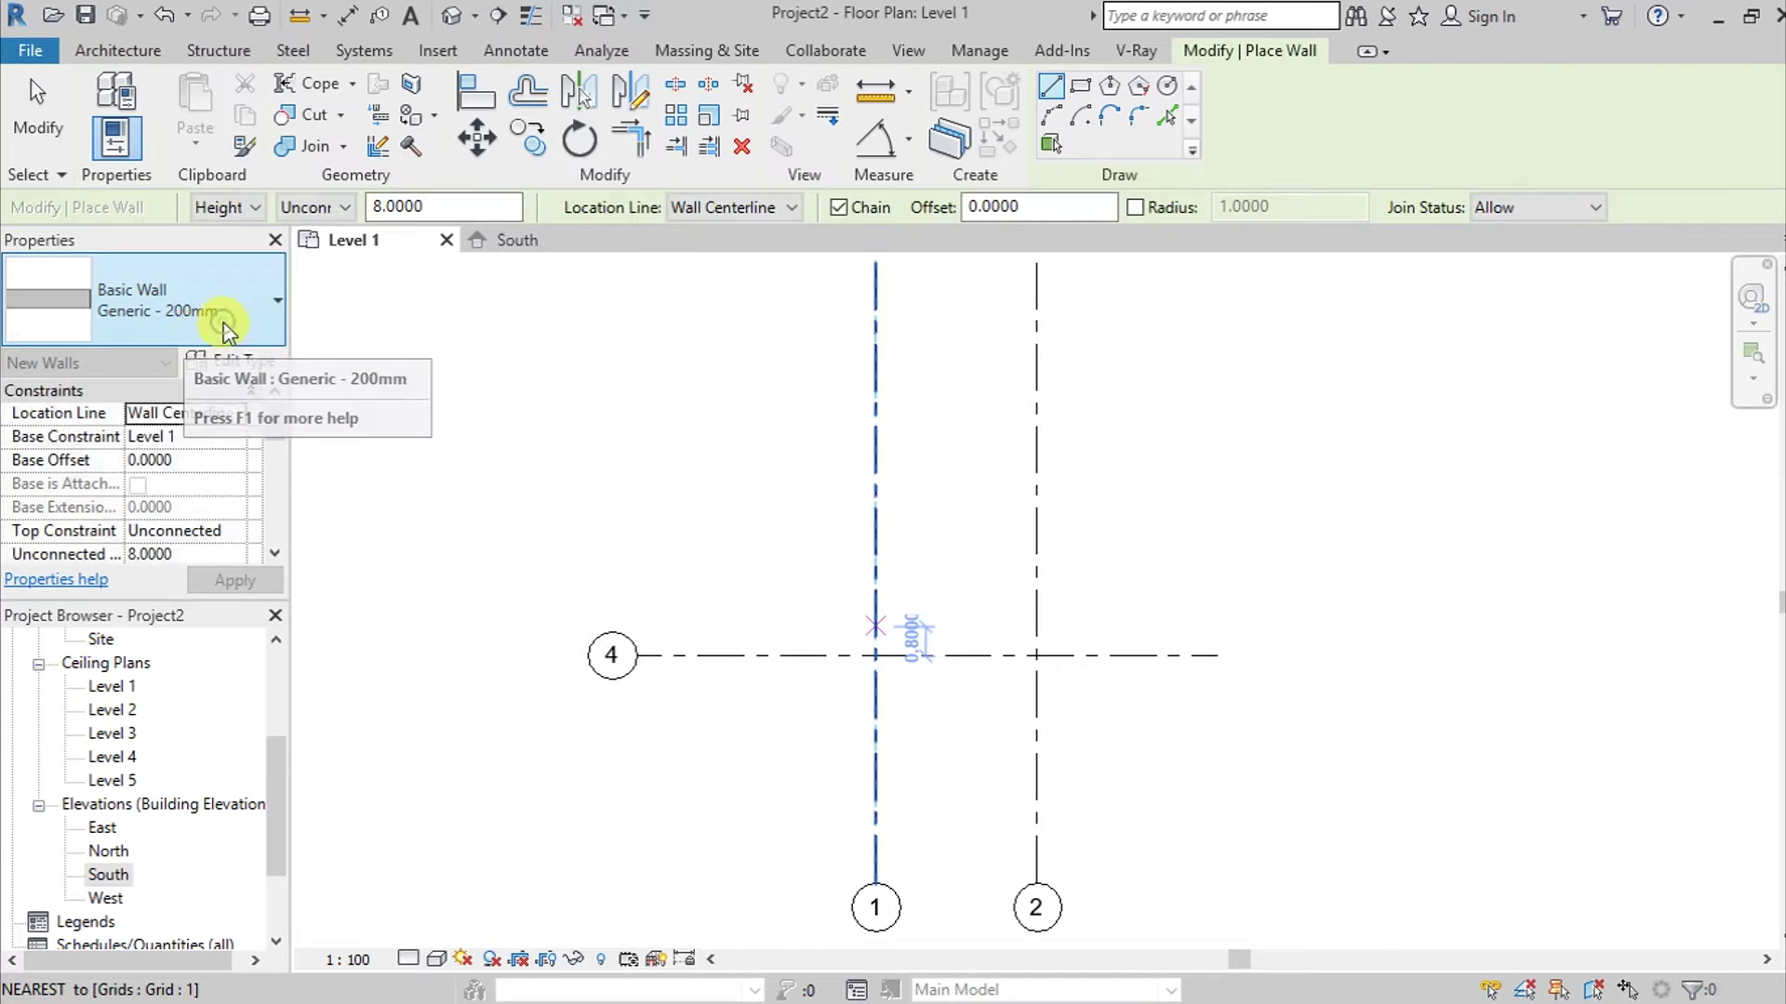
left_click(186, 312)
scroll(198, 688, "down", 3)
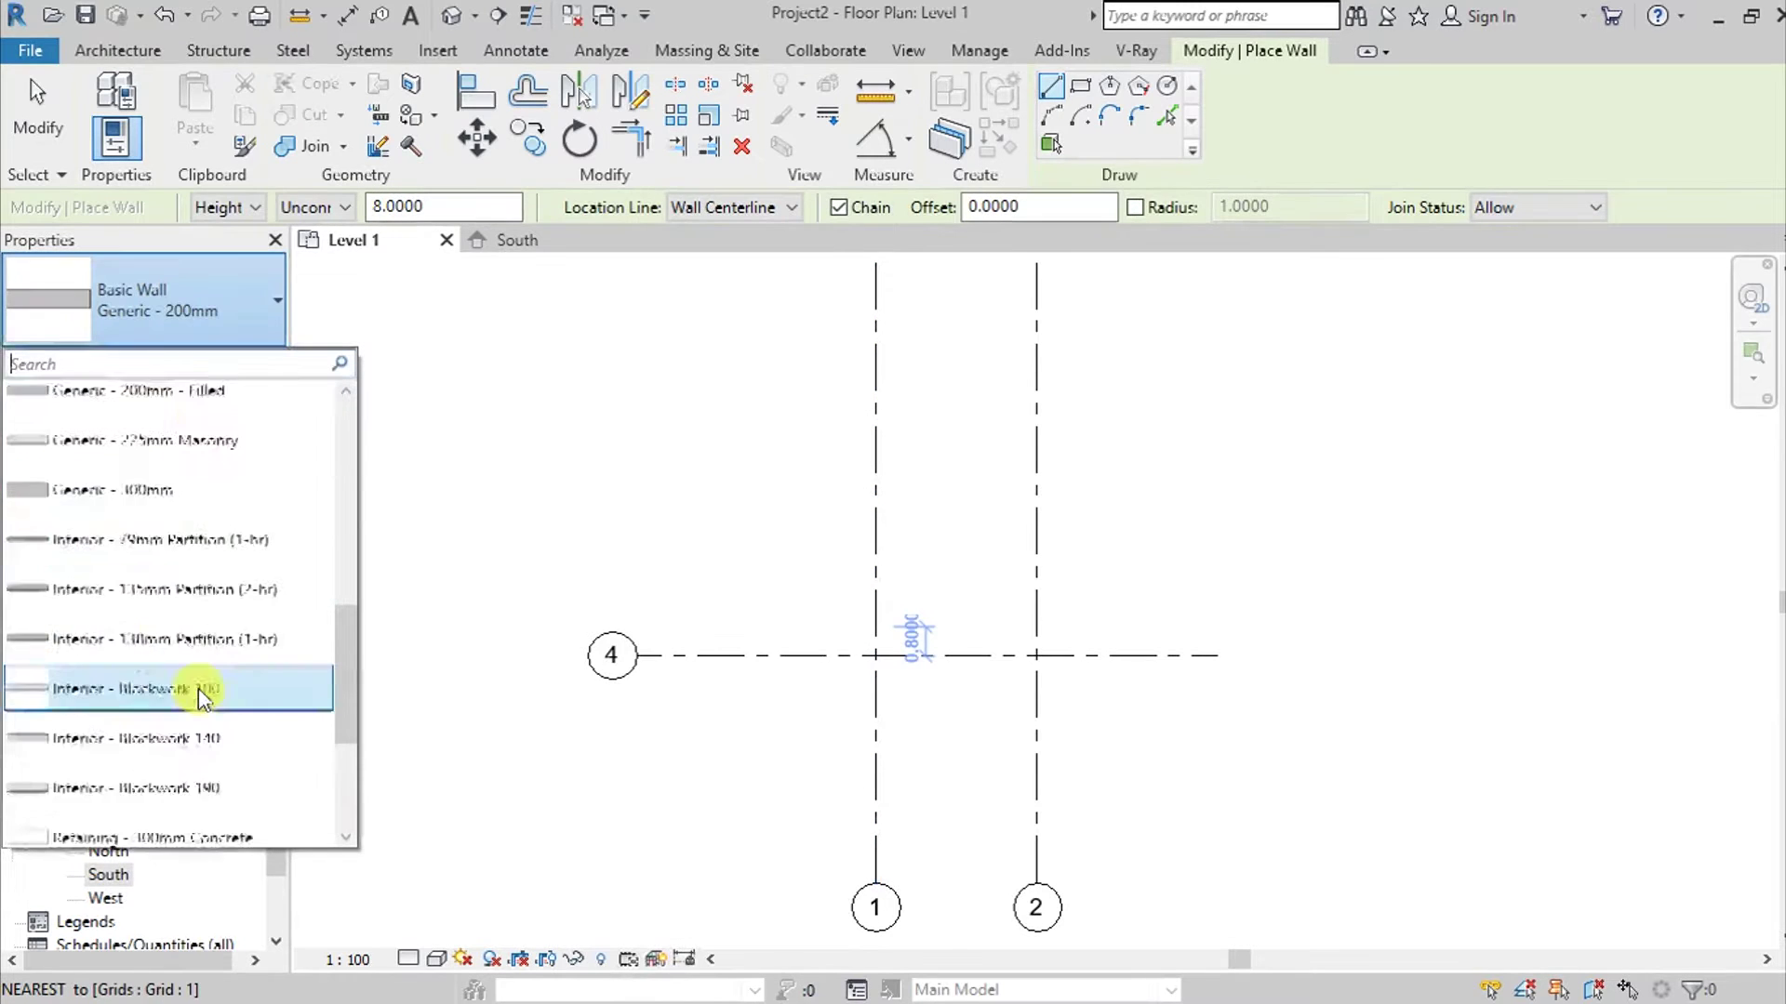
scroll(204, 595, "up", 1)
scroll(218, 547, "up", 1)
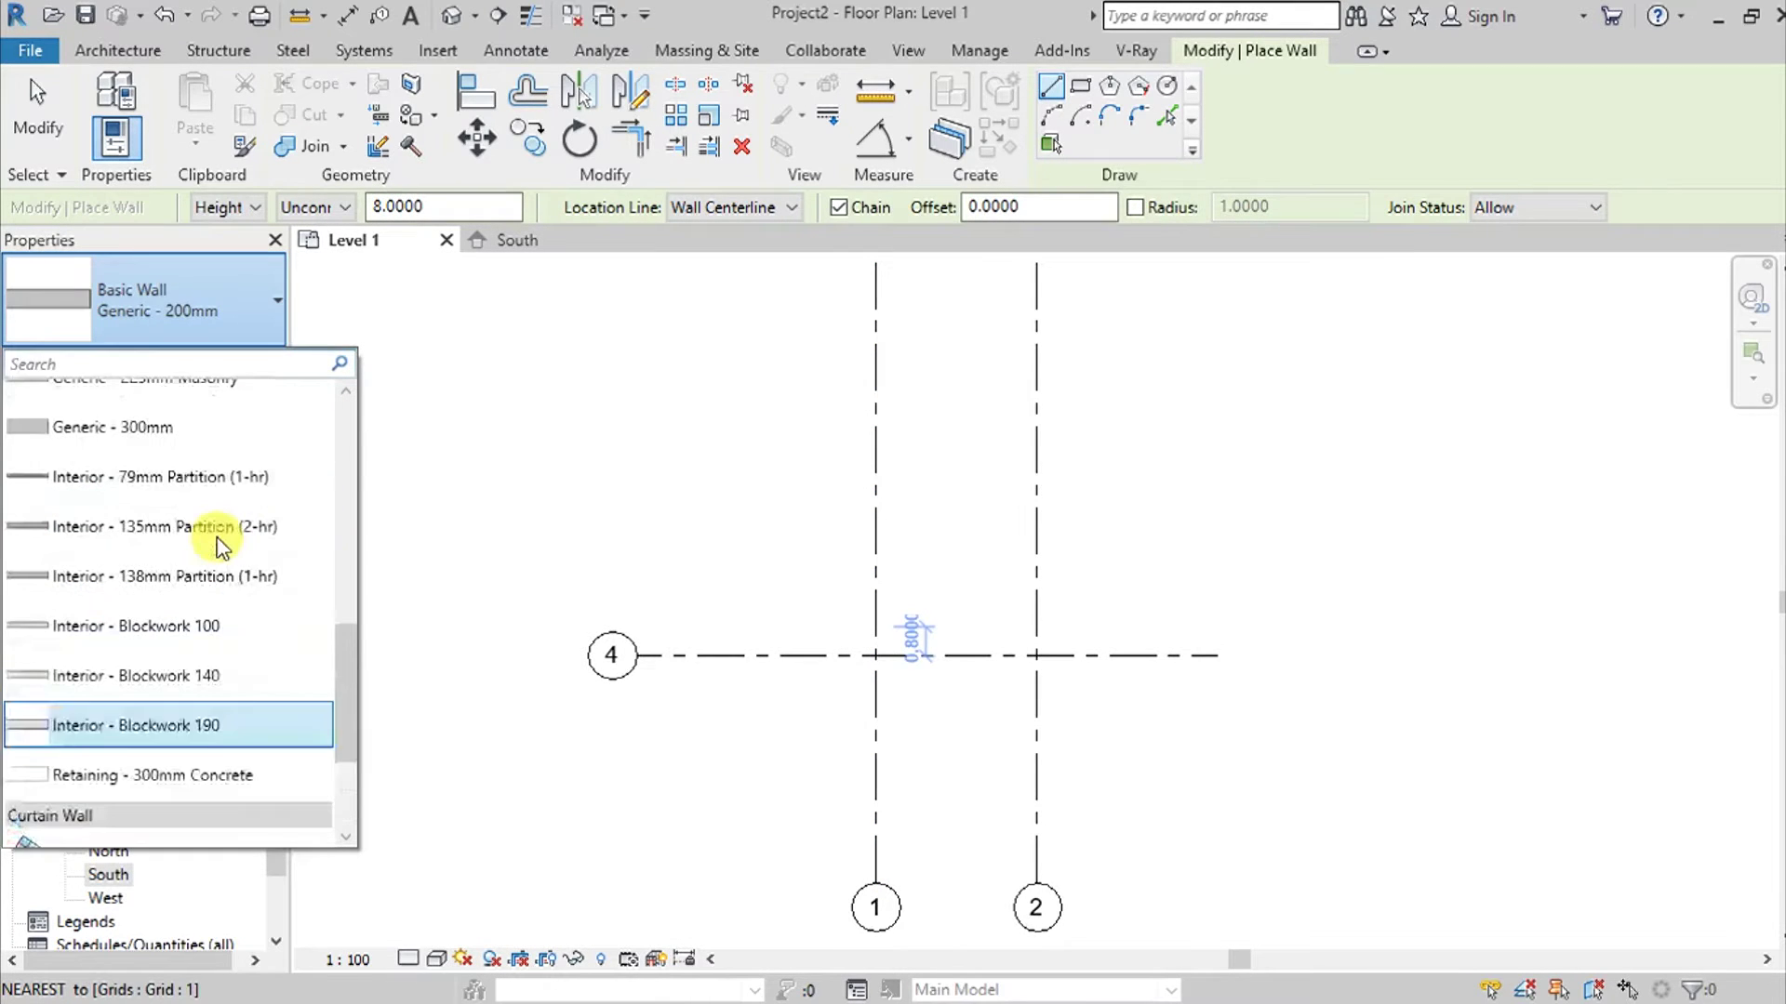
left_click(223, 427)
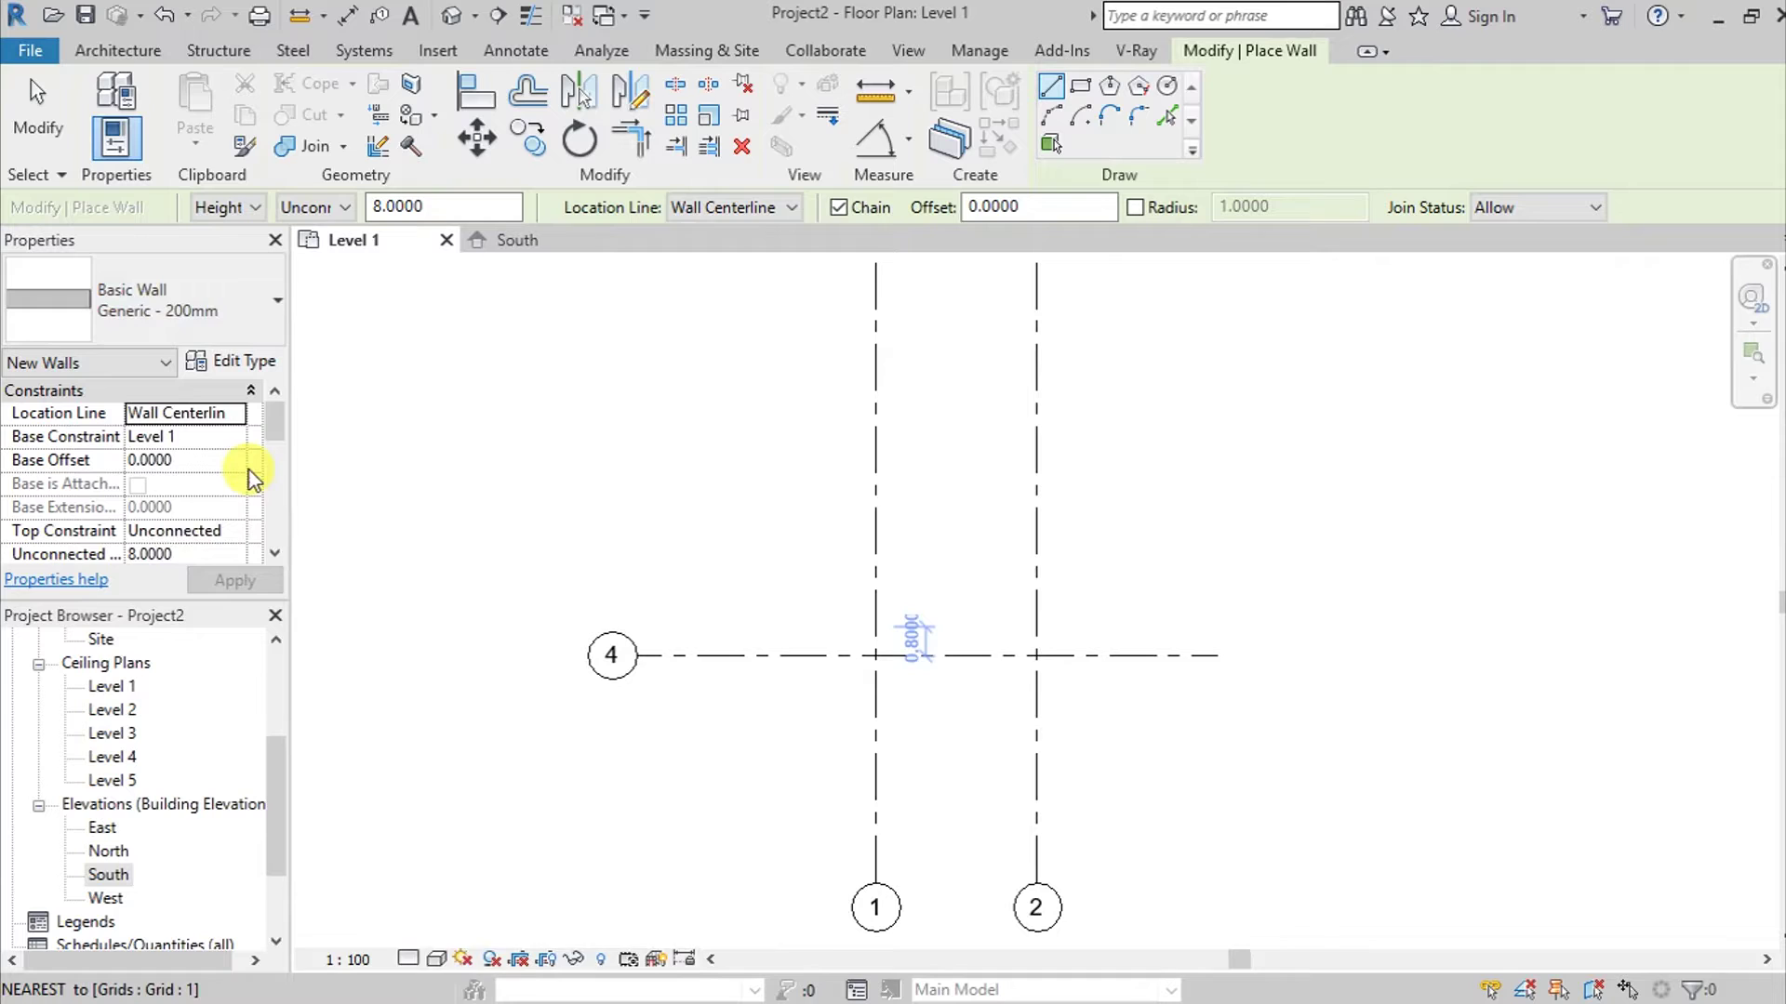
Constrain the new wall's top up to Level 5 and set its location line to Finish Face: Interior.
left_click(235, 536)
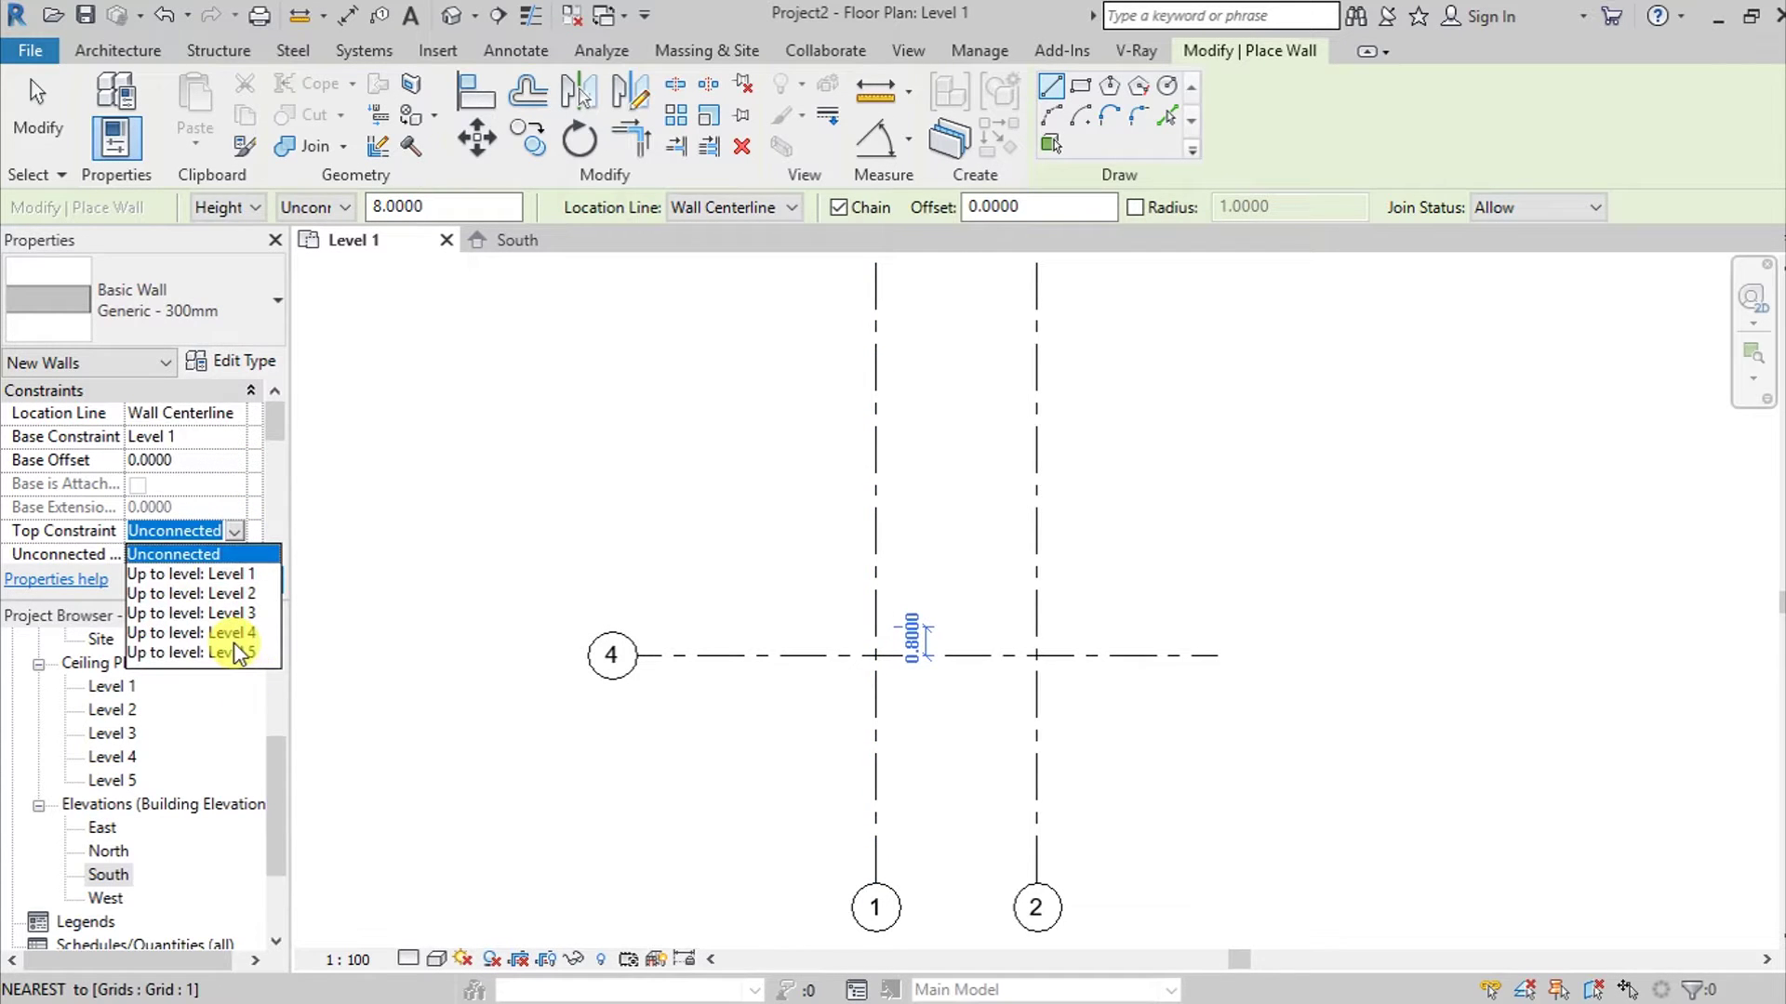
left_click(237, 653)
scroll(965, 662, "up", 2)
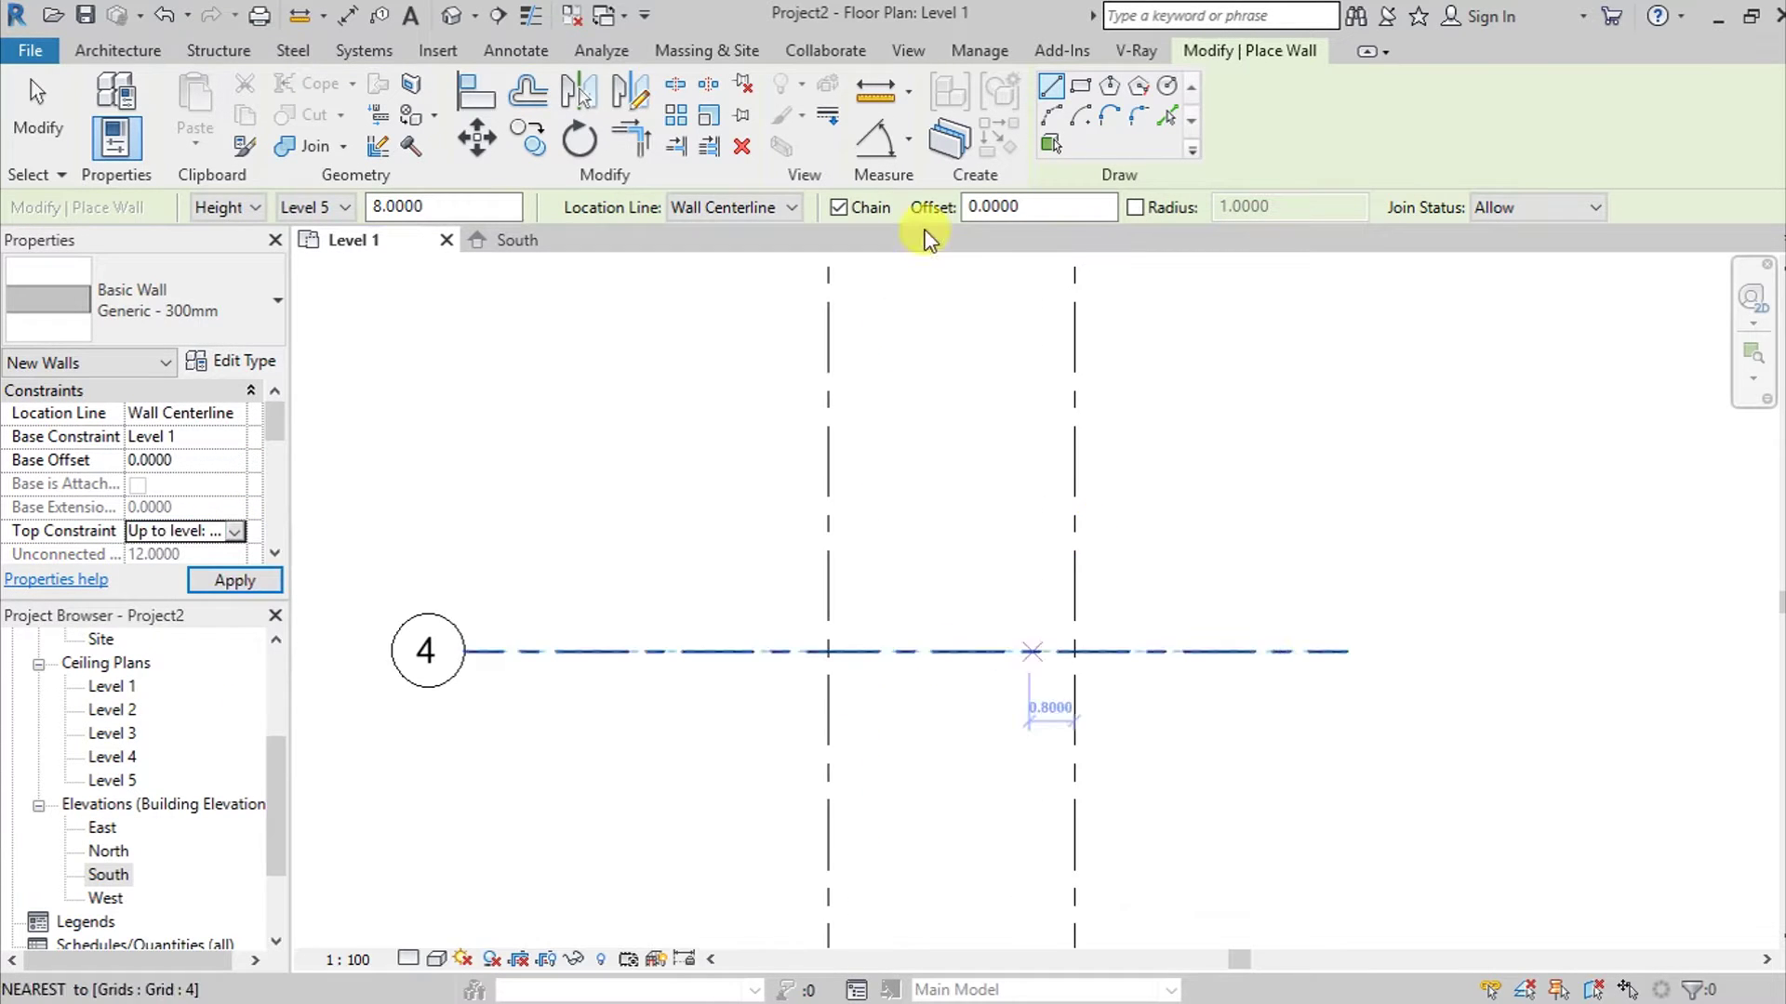
left_click(791, 207)
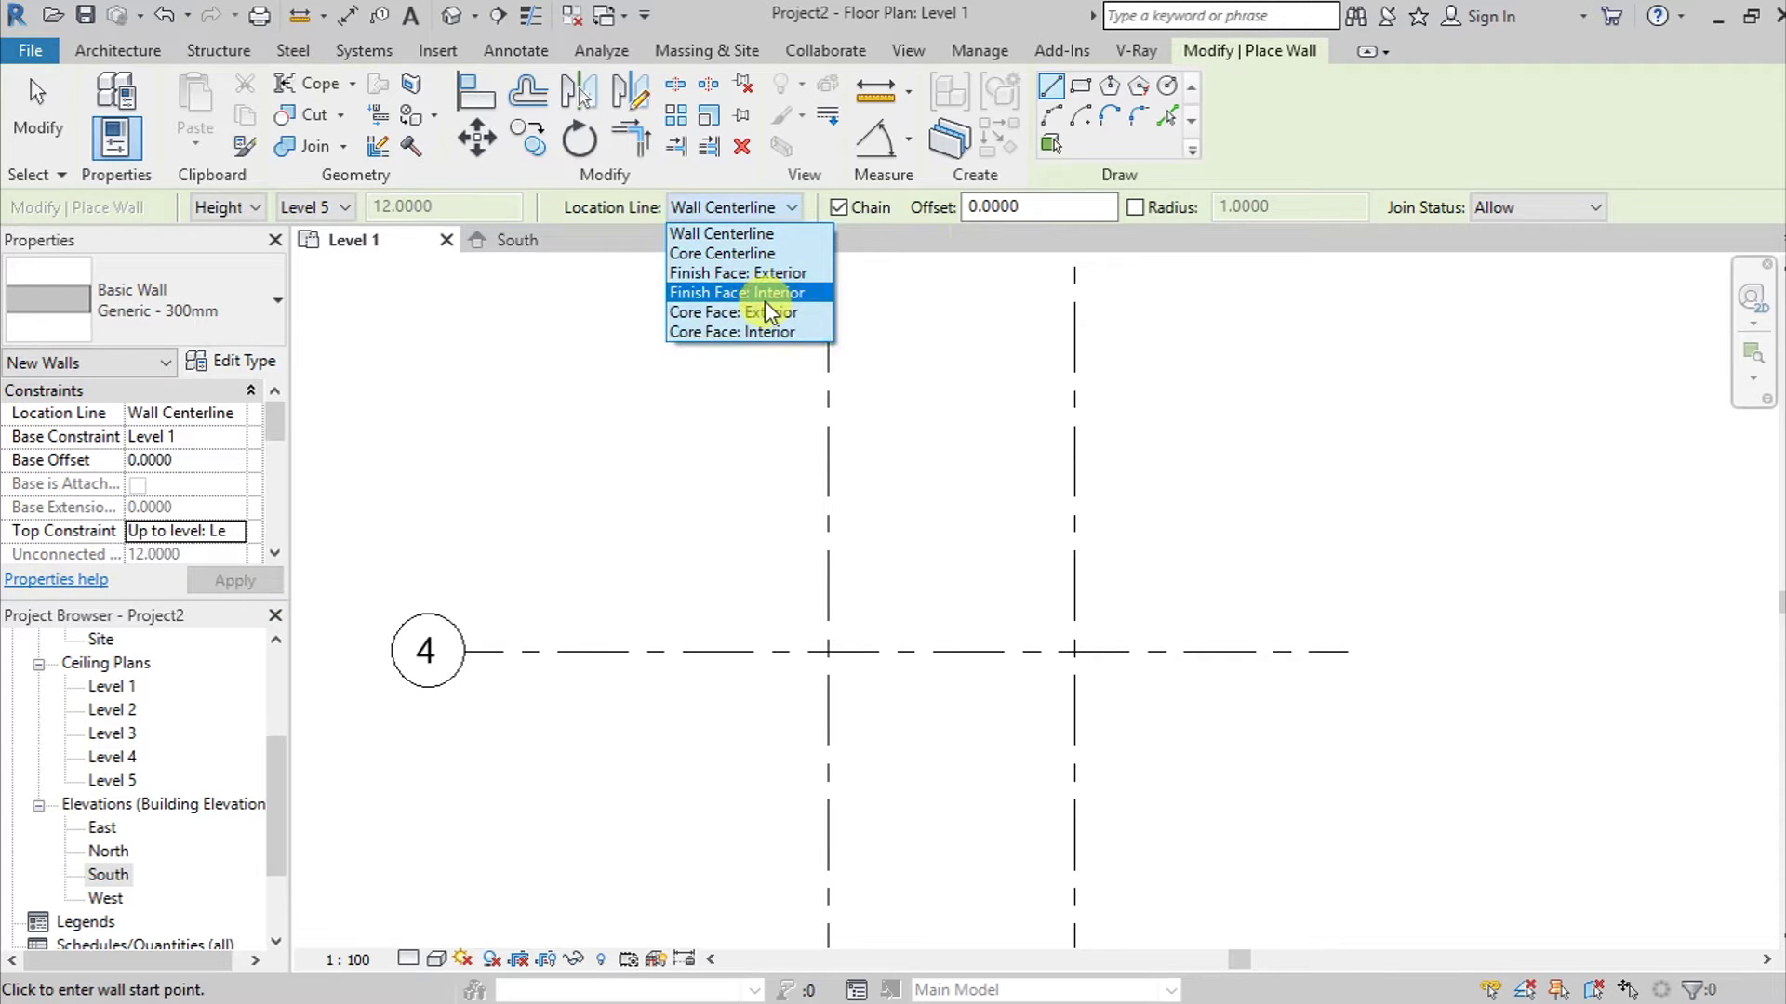
left_click(764, 296)
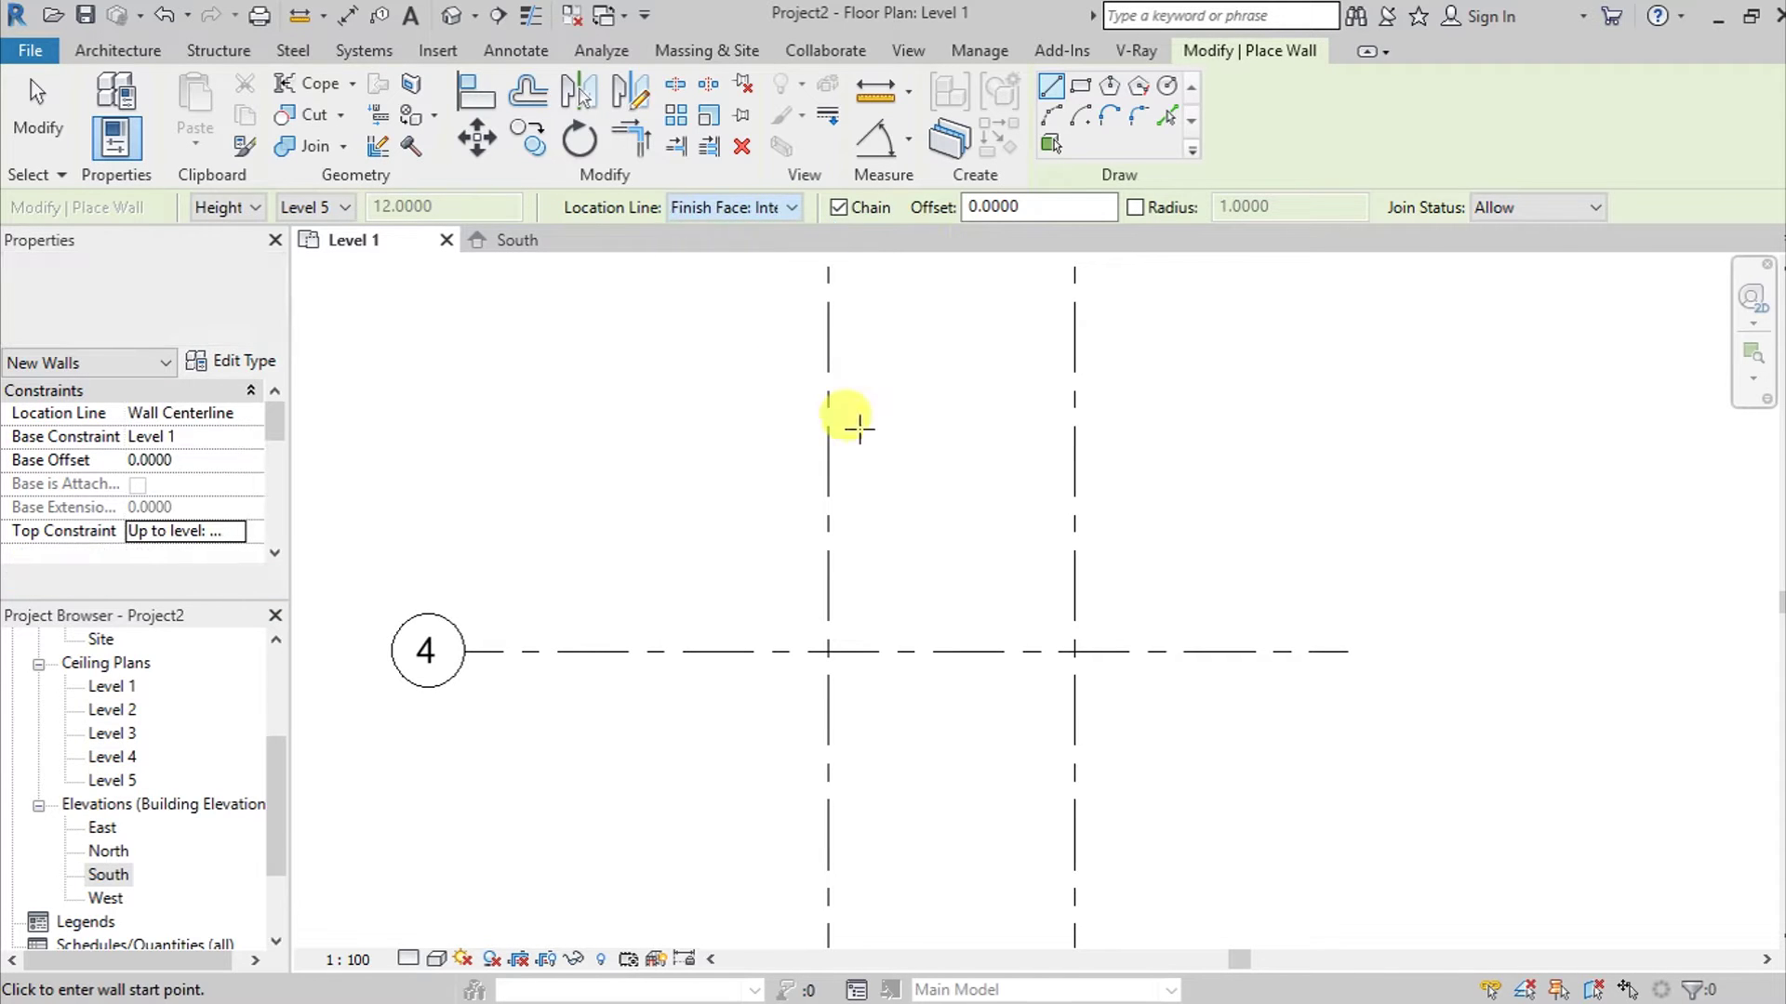
Draw the wall along the horizontal grid from grid 1 to grid 2, about 4.36 m long.
left_click(828, 649)
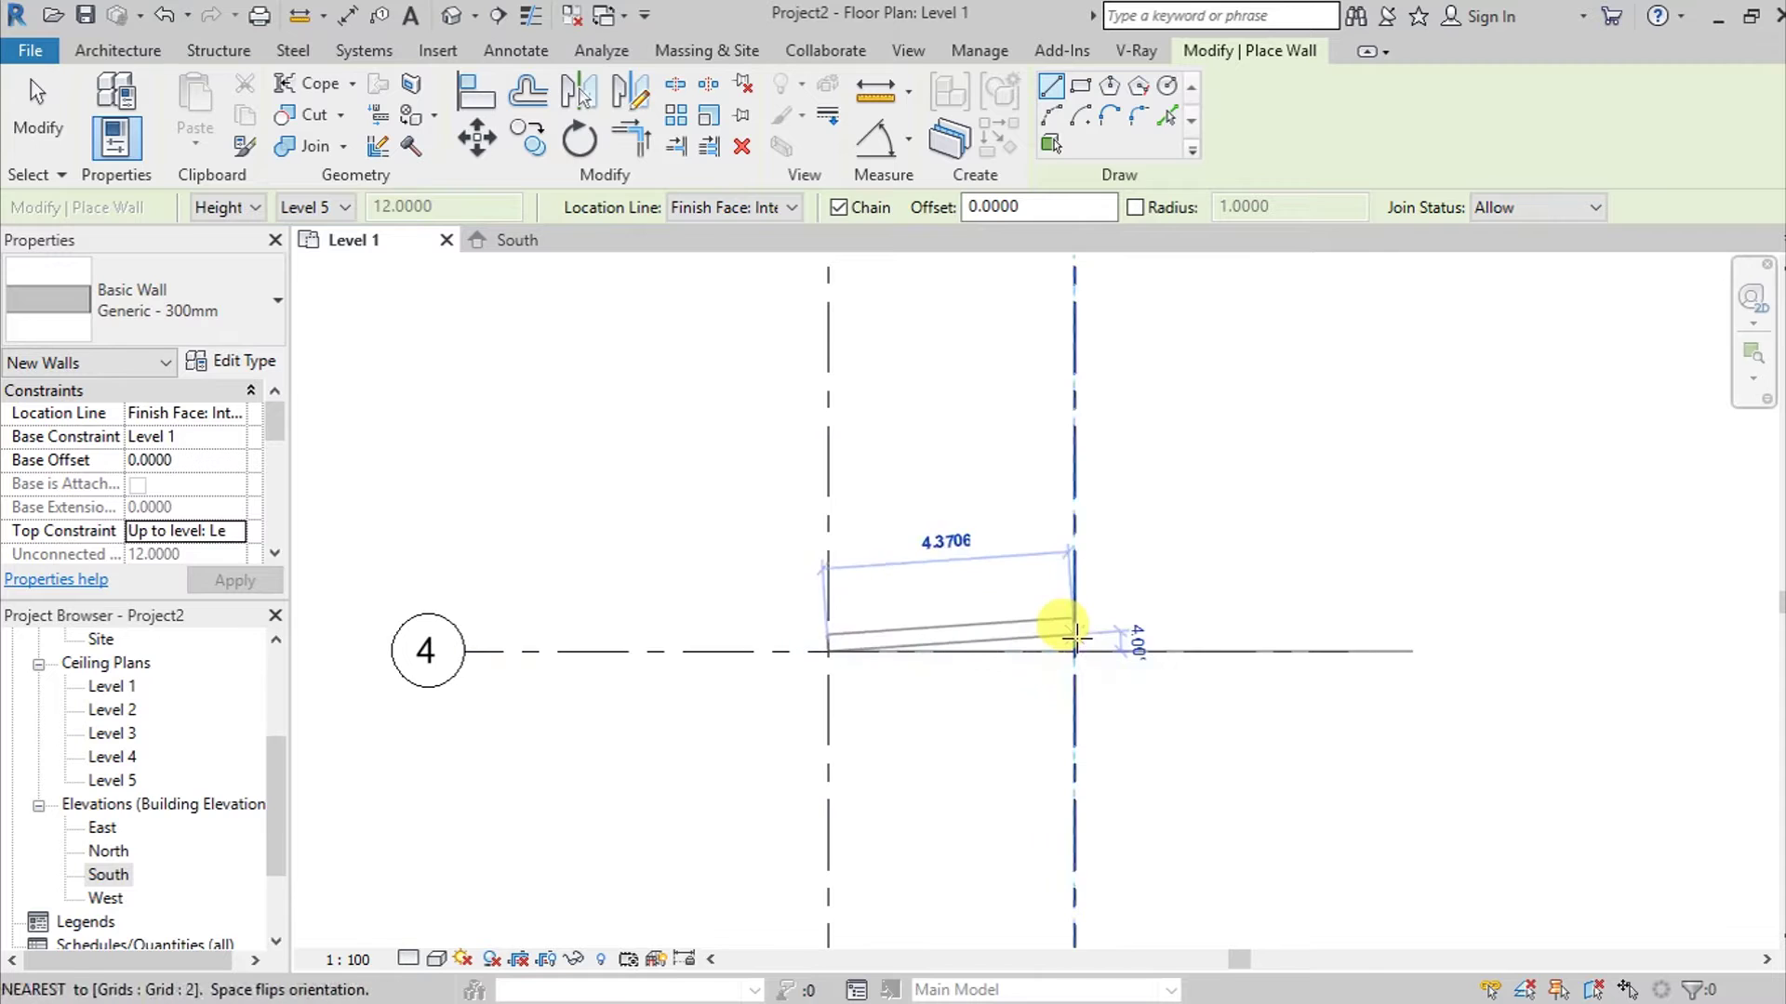
scroll(1074, 642, "up", 3)
left_click(1074, 641)
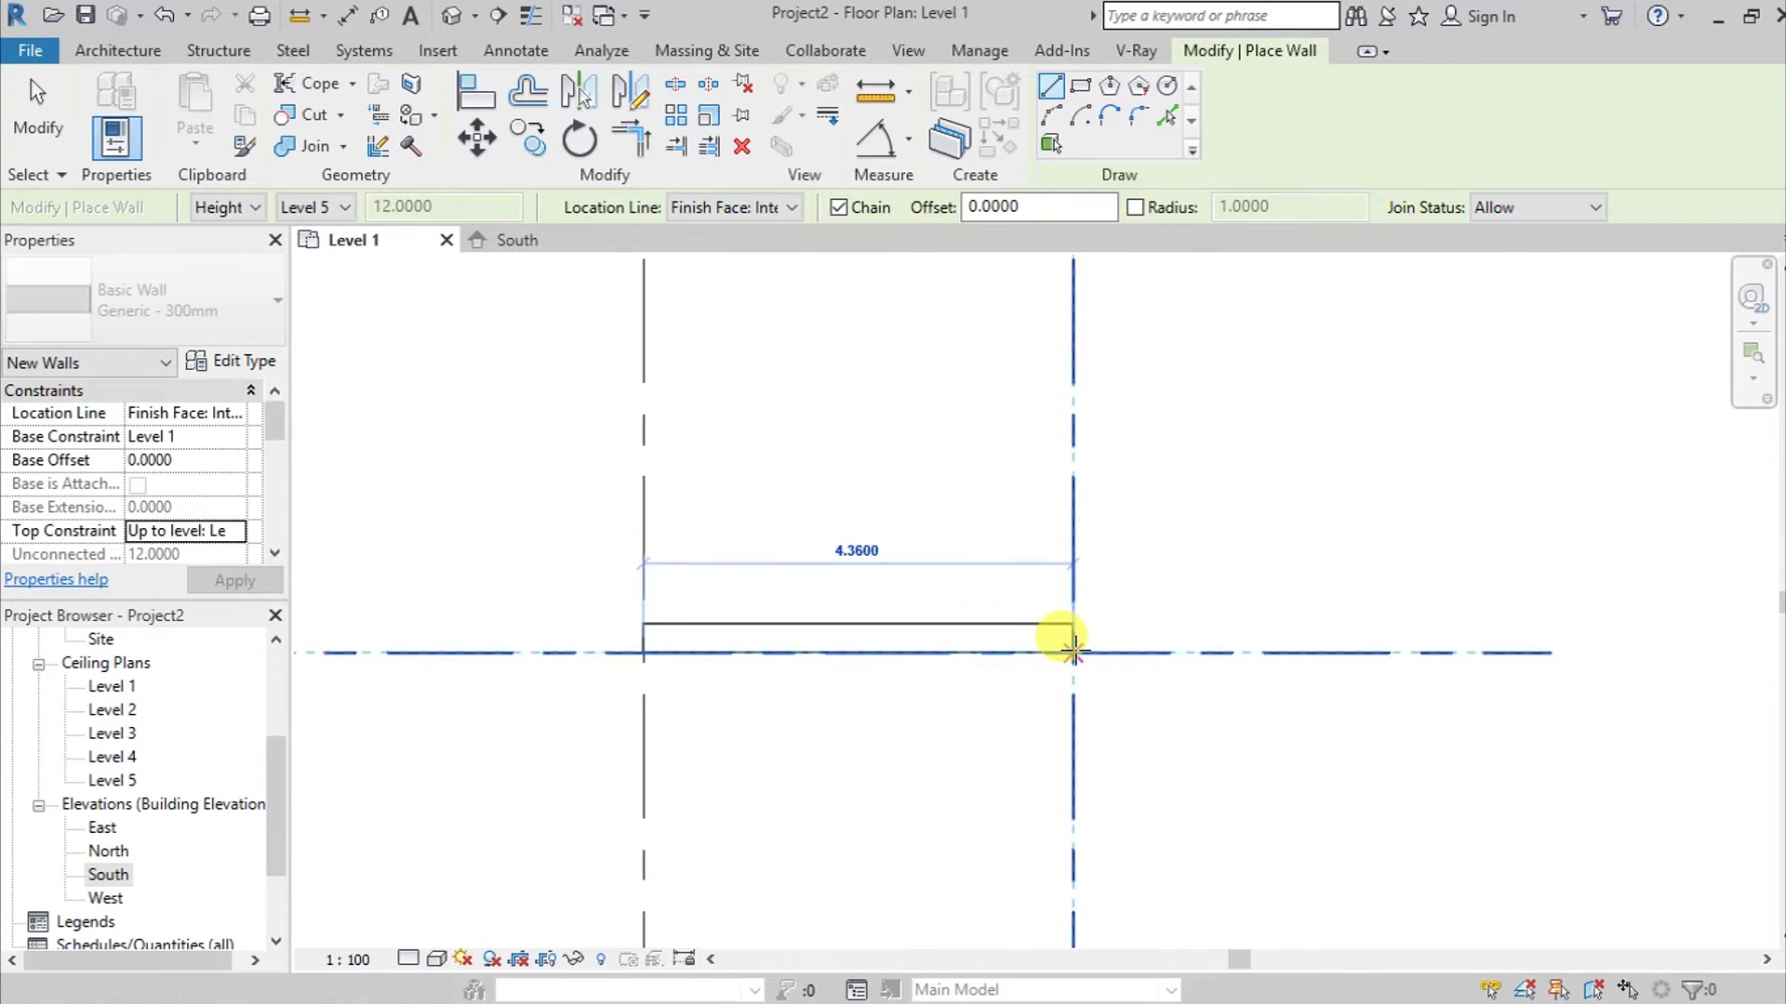
key("Escape")
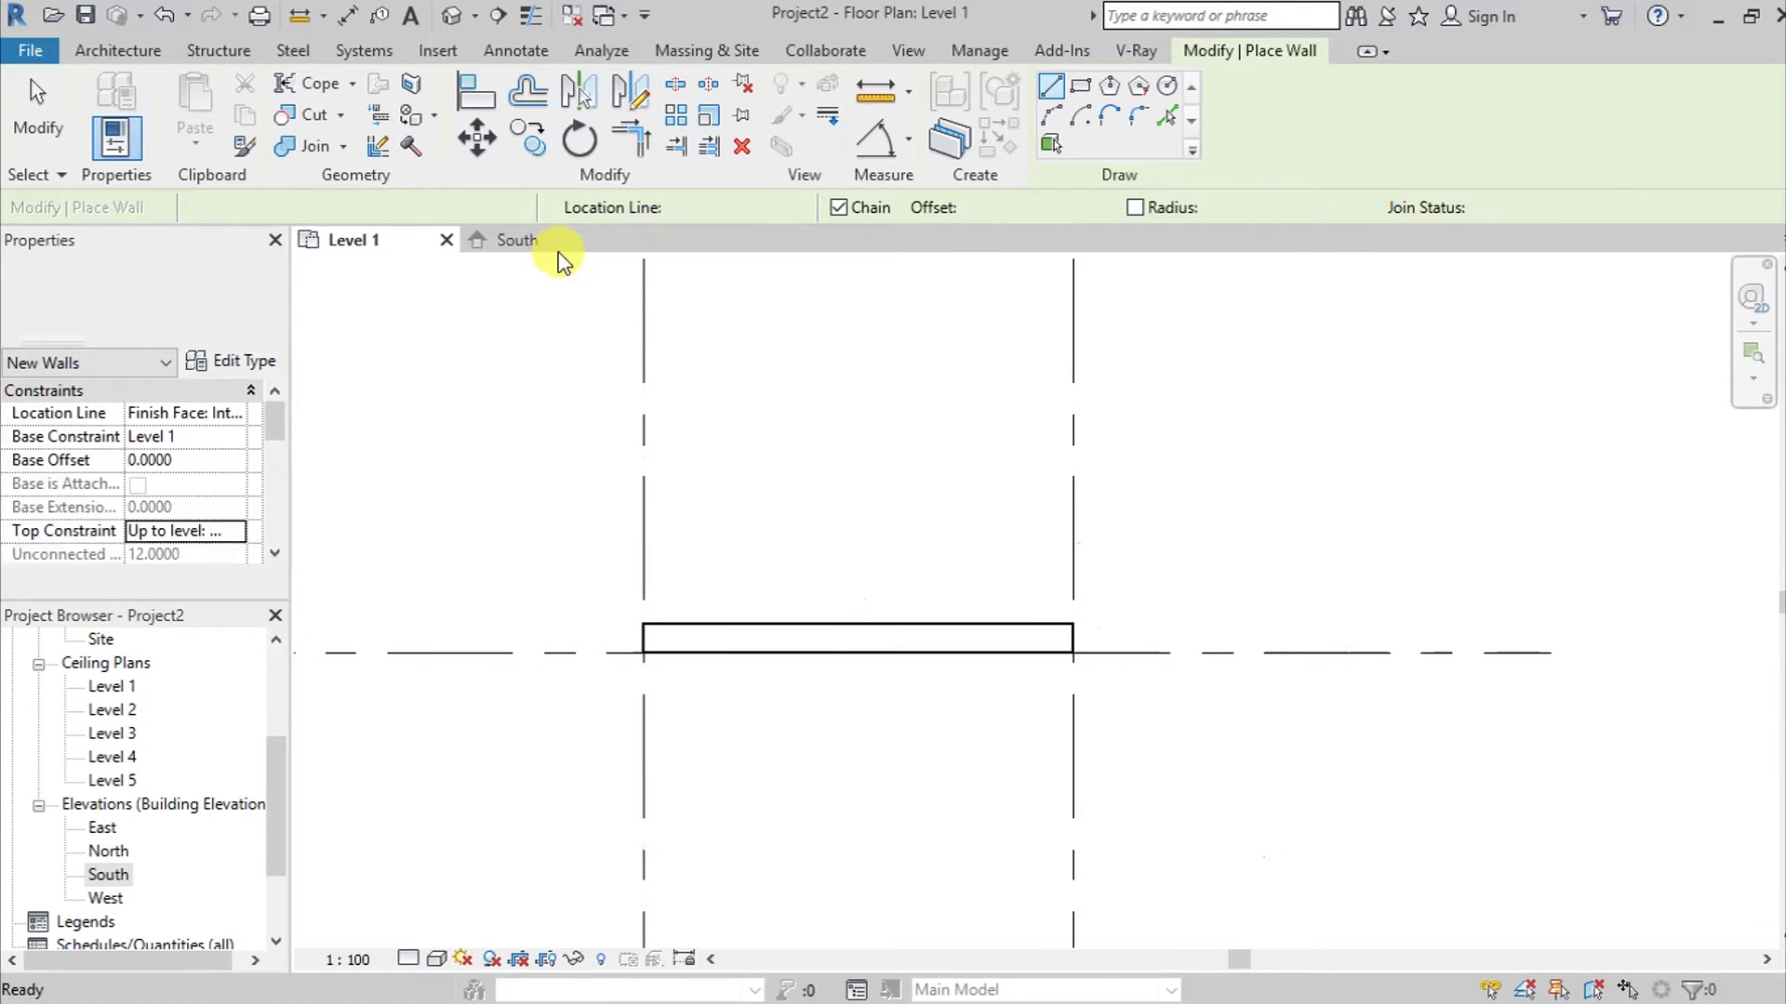
key("Escape")
Display the South elevation in the Wireframe visual style.
left_click(532, 240)
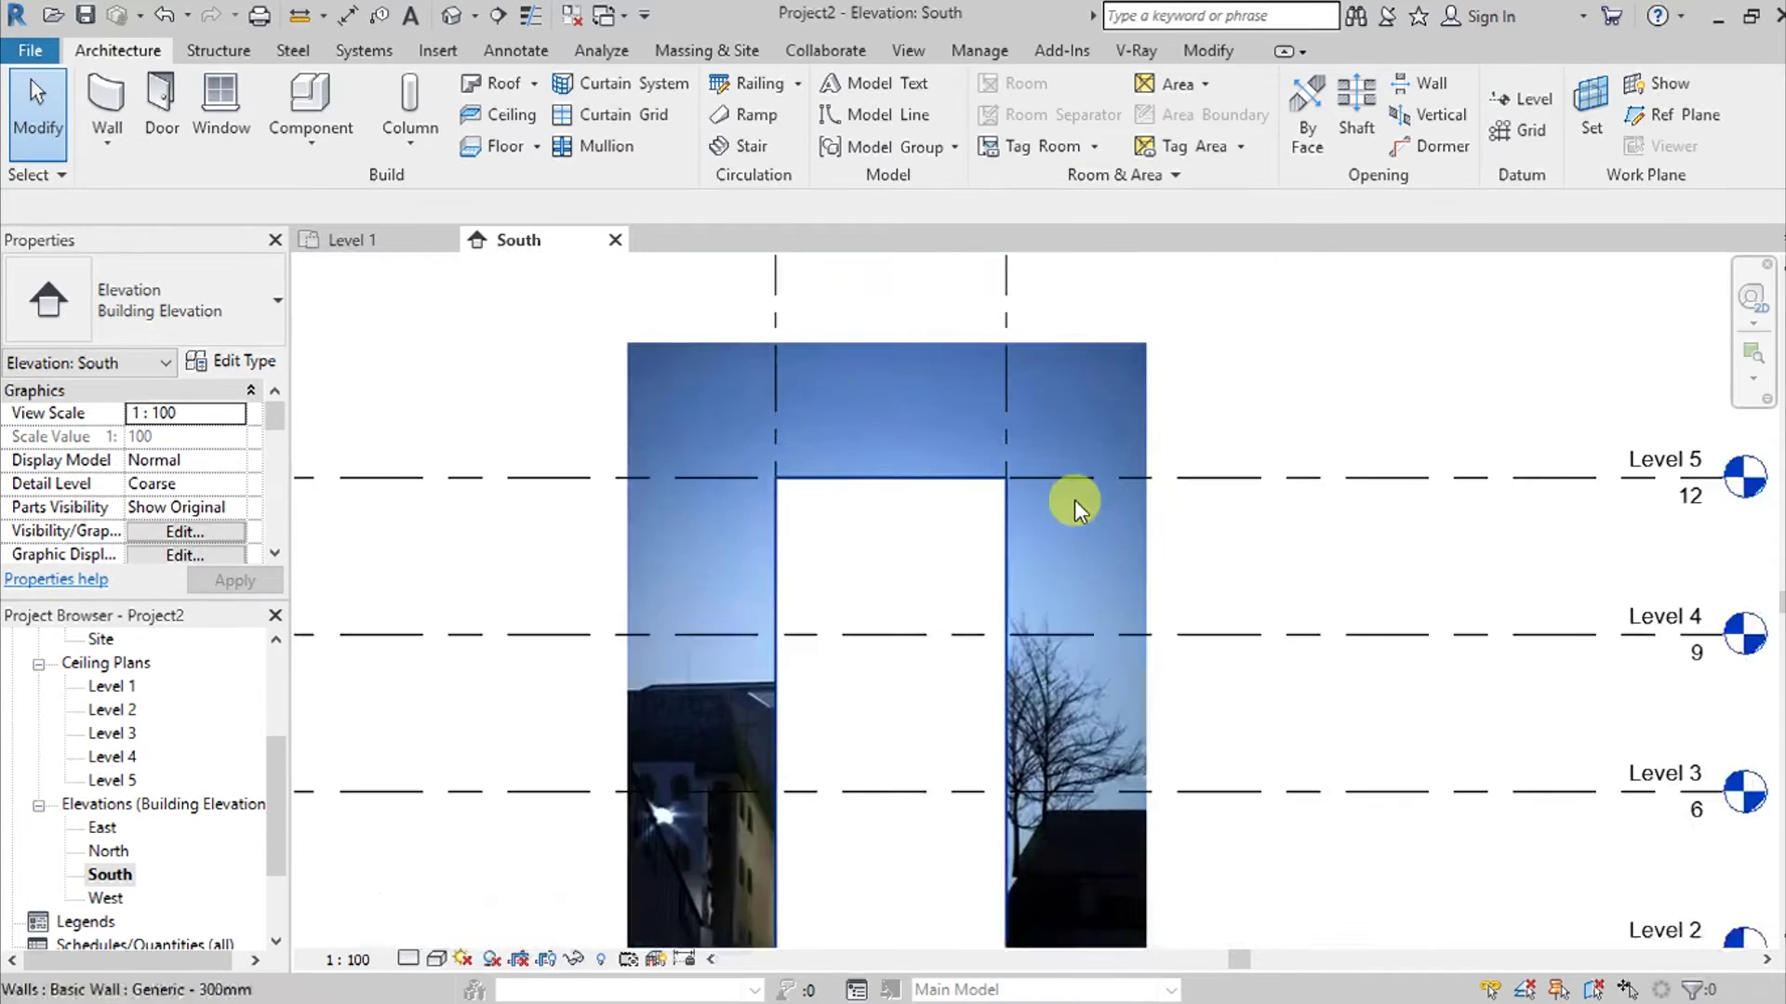
scroll(1074, 501, "down", 1)
middle_click_drag(1116, 489, 1079, 354)
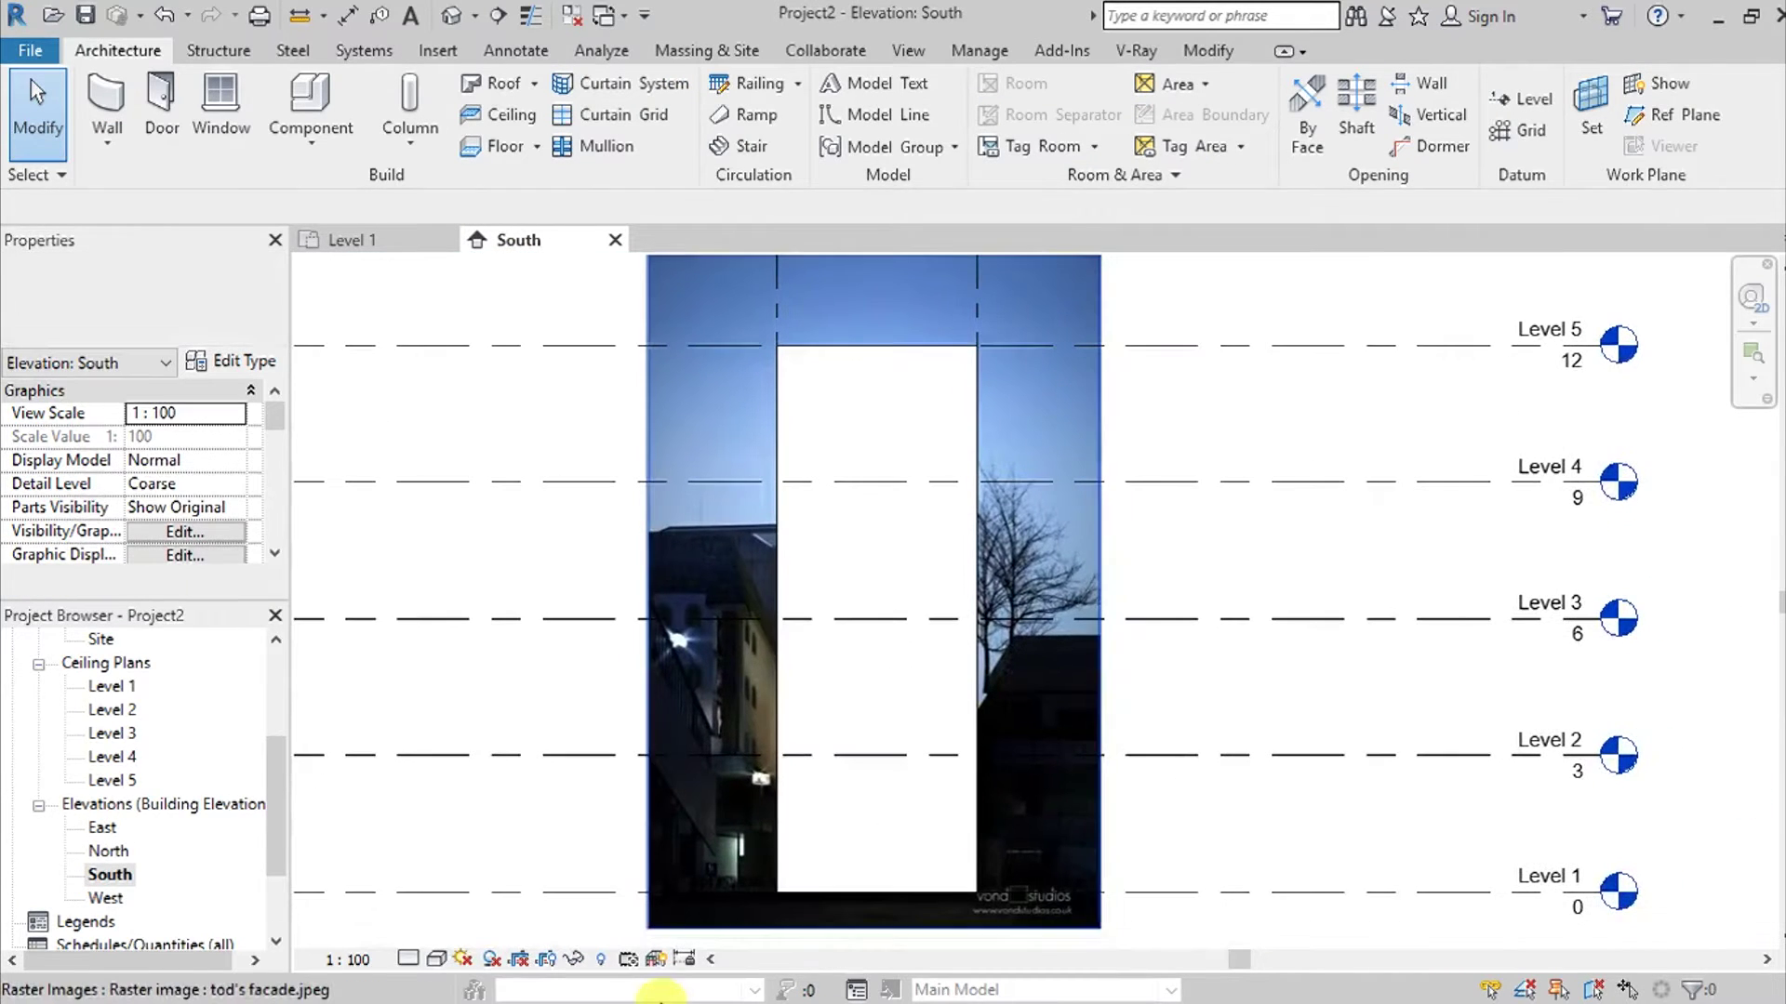
left_click(435, 960)
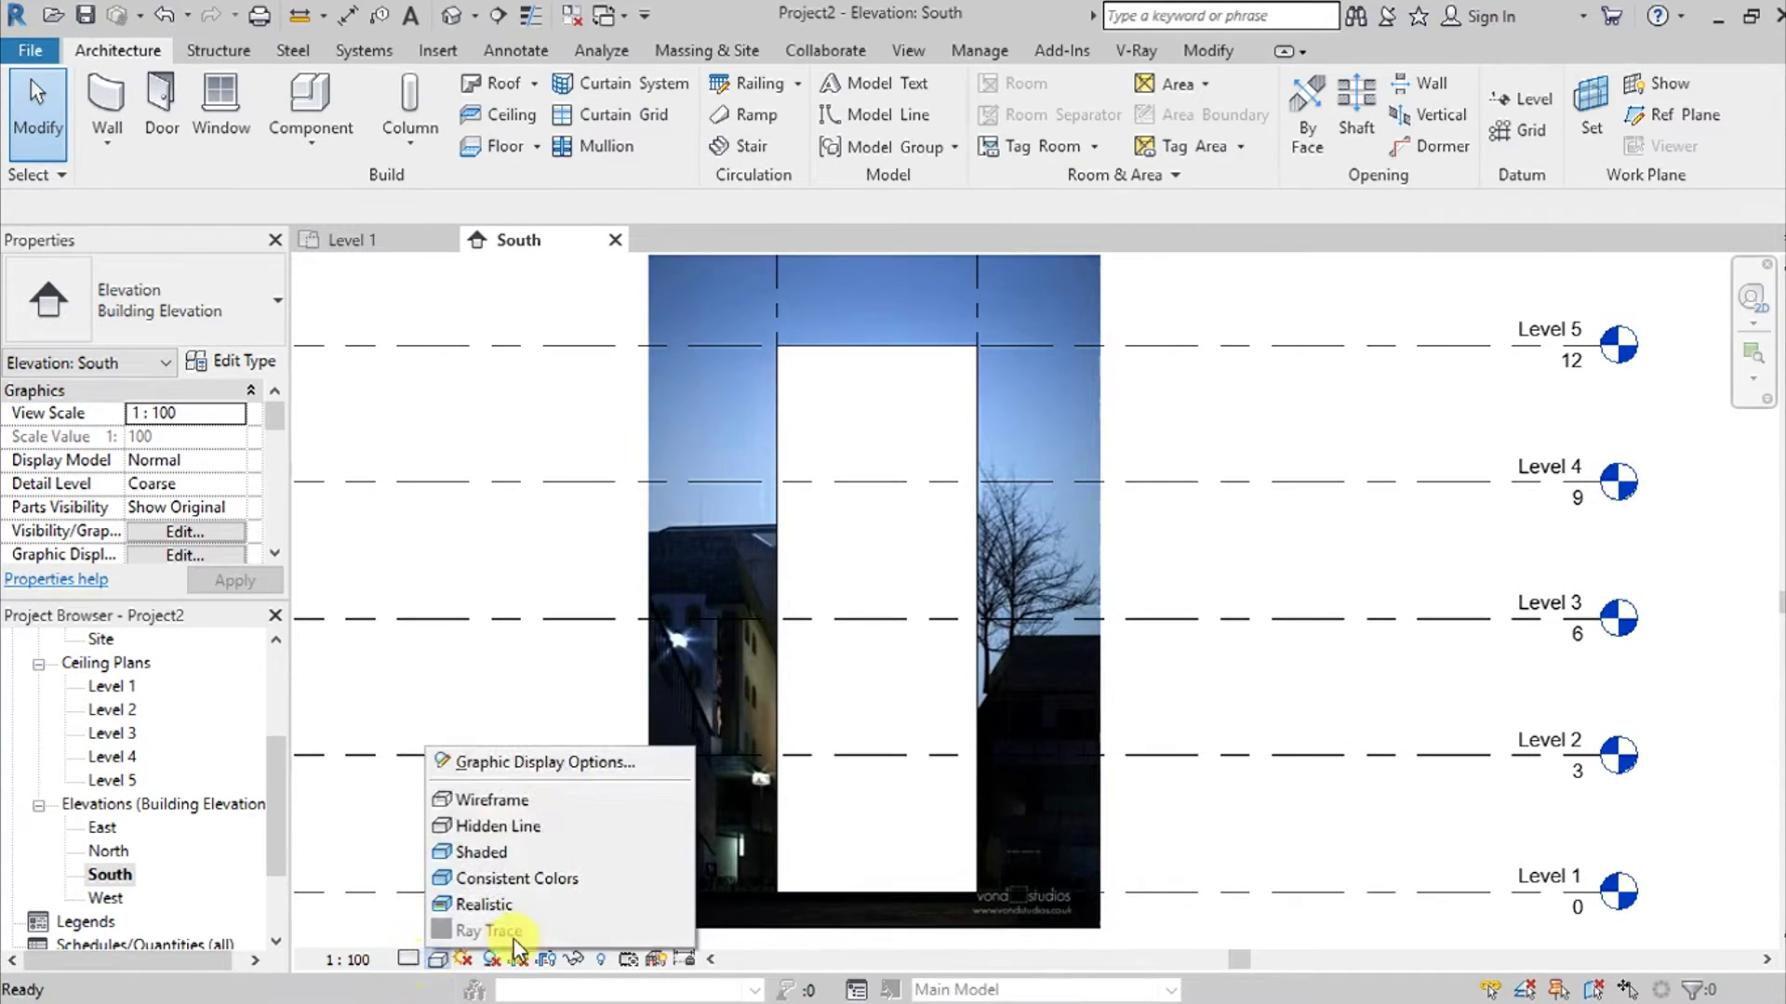
left_click(555, 798)
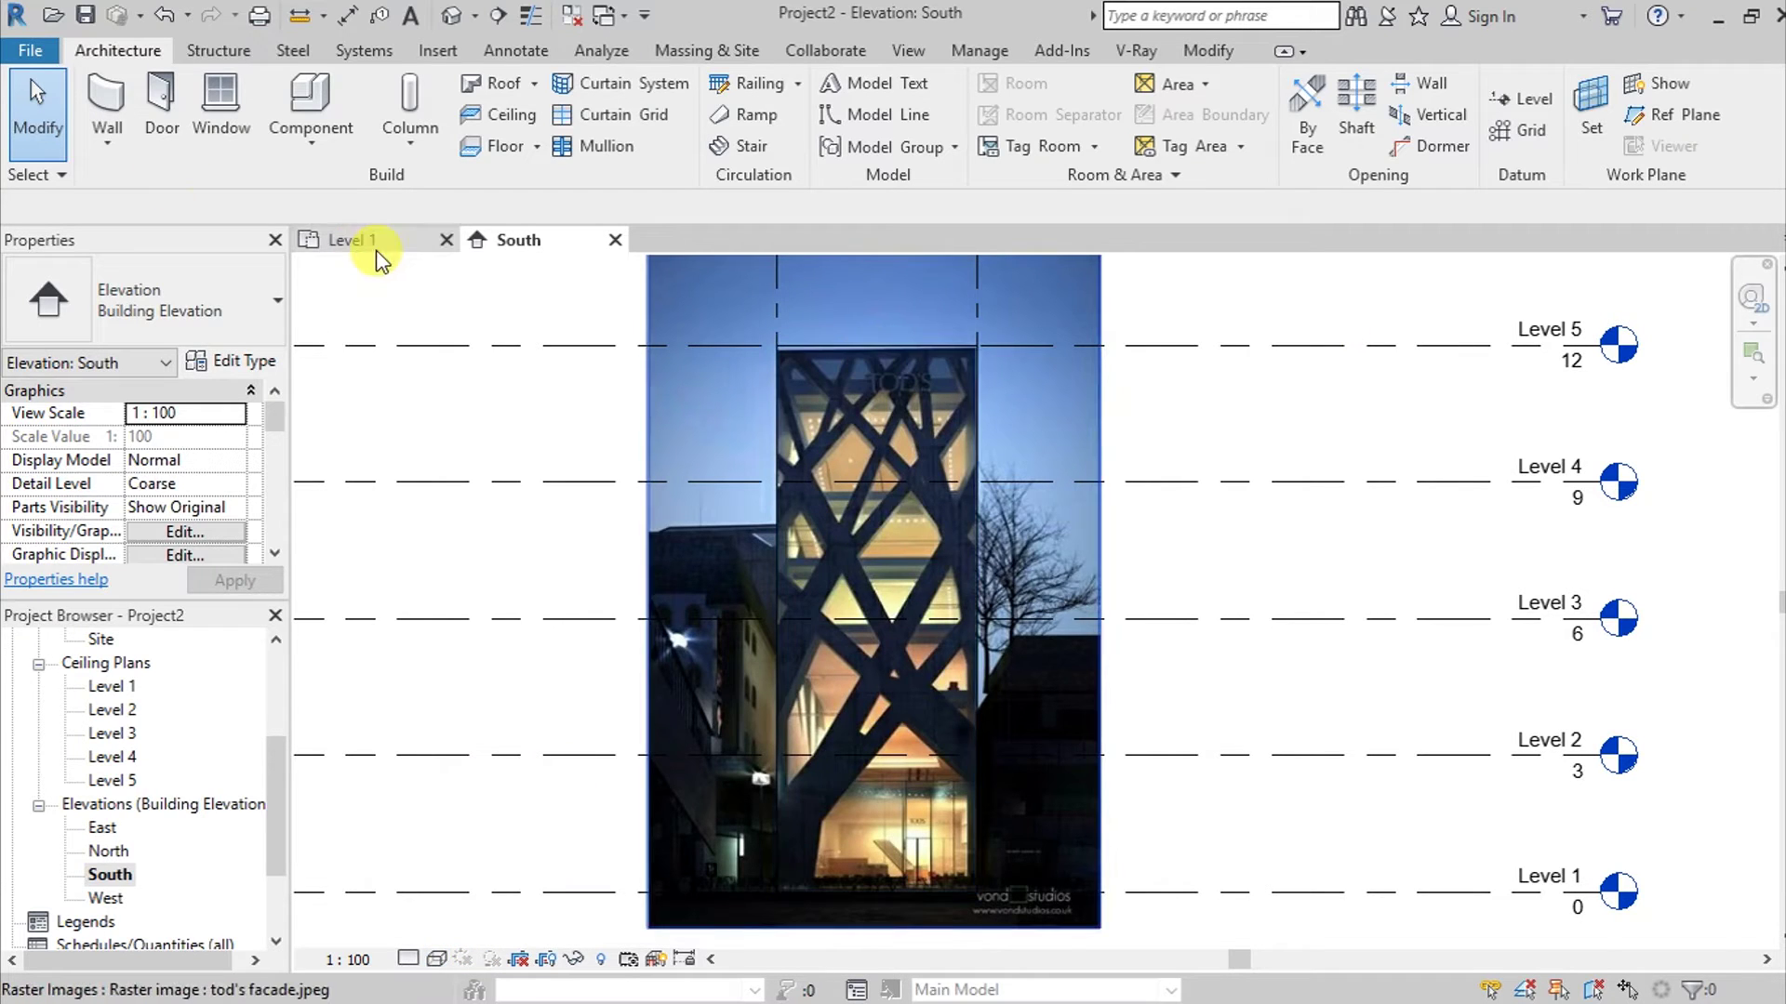
In the Level 1 plan, start a new wall with the Curtain Wall type and enable Automatically Embed in its type properties.
left_click(410, 279)
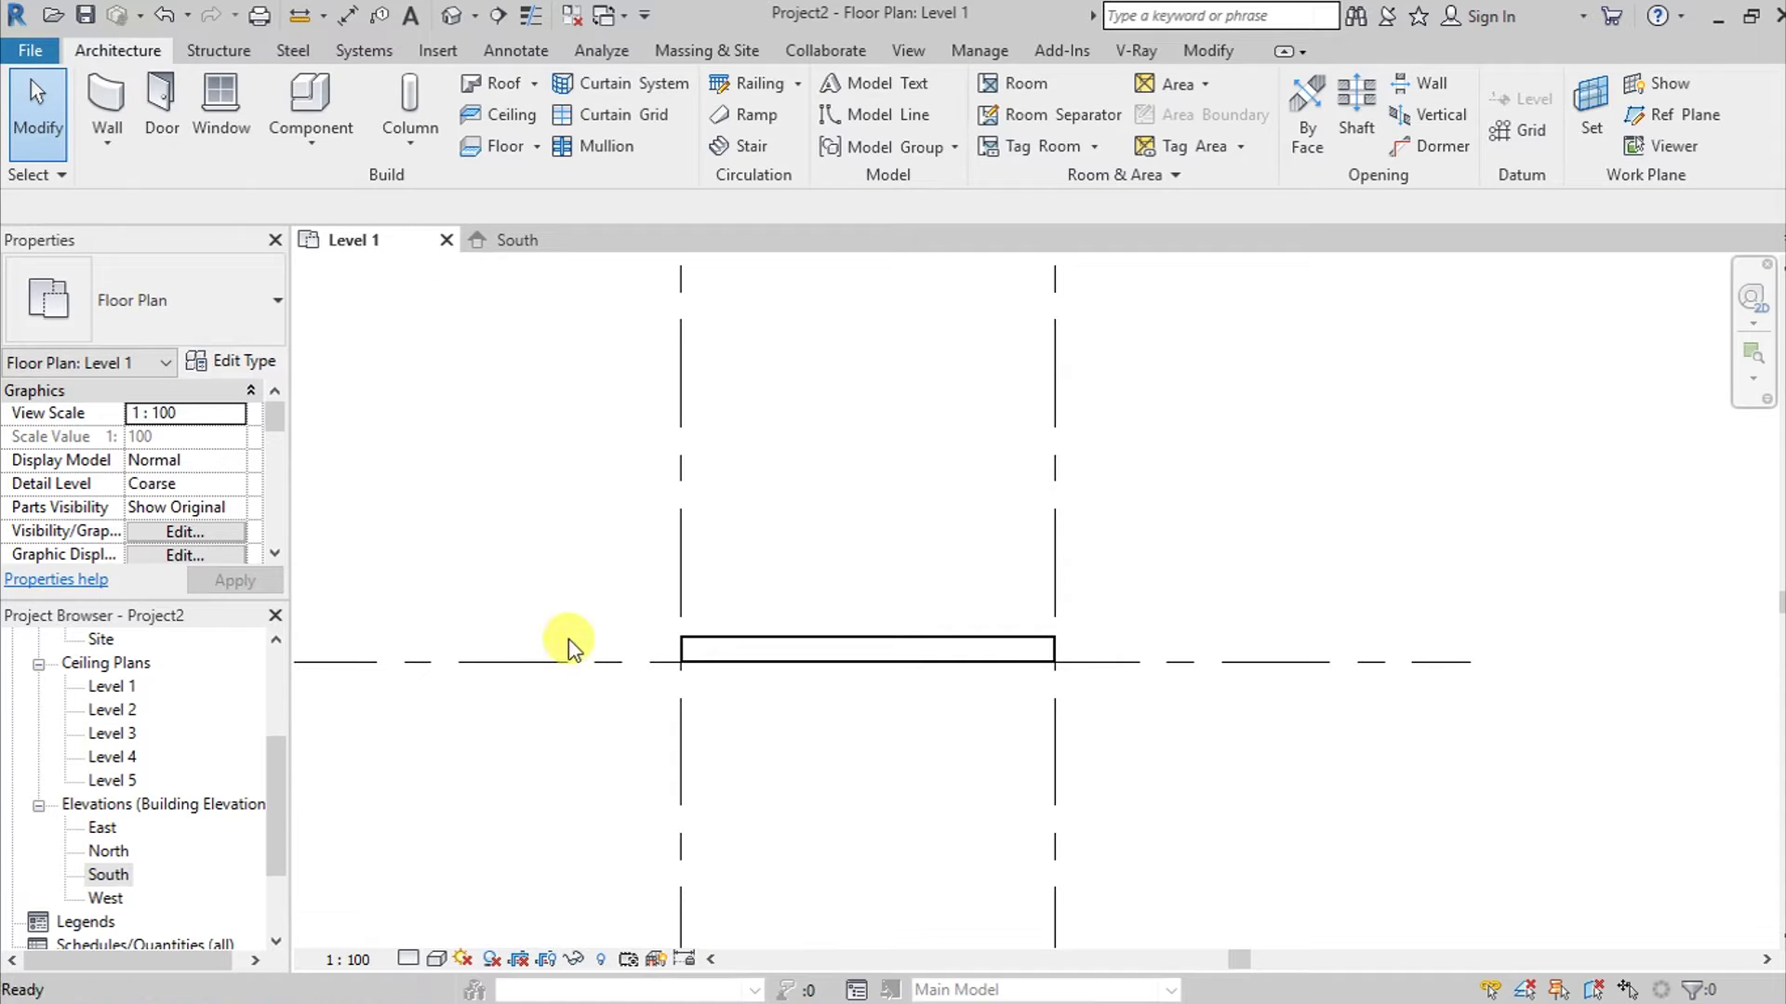
key("w")
key("a")
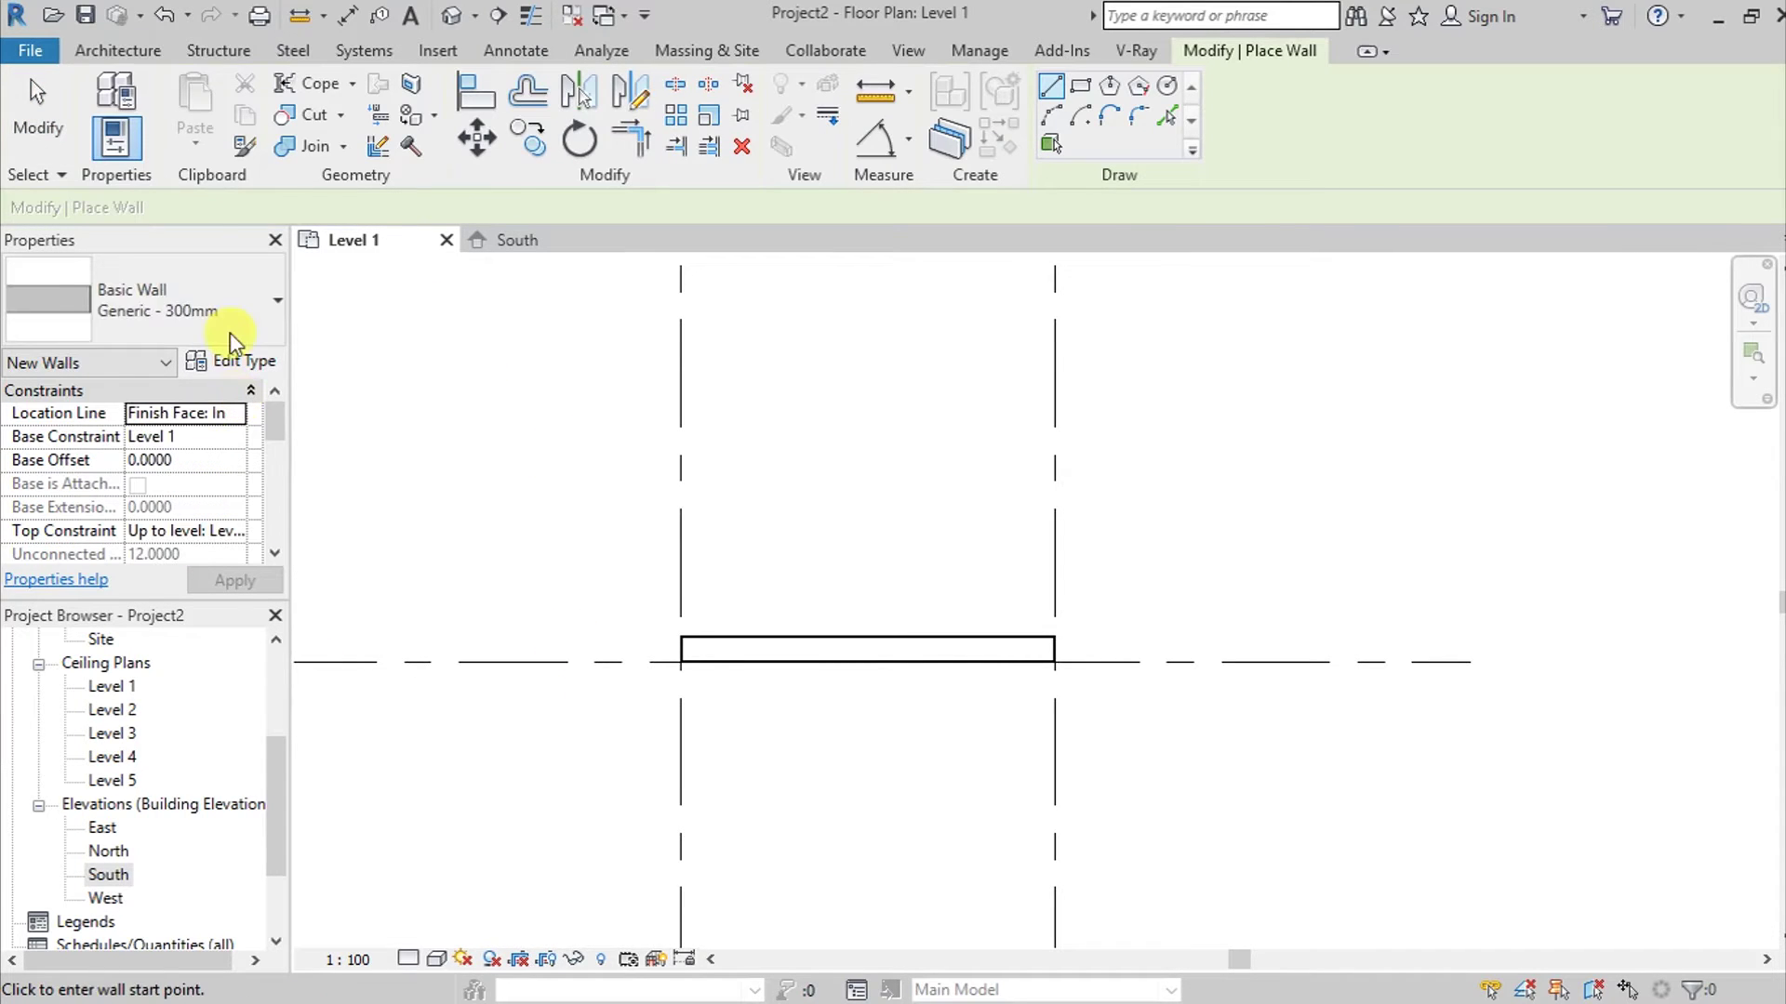
left_click(239, 311)
scroll(216, 621, "down", 2)
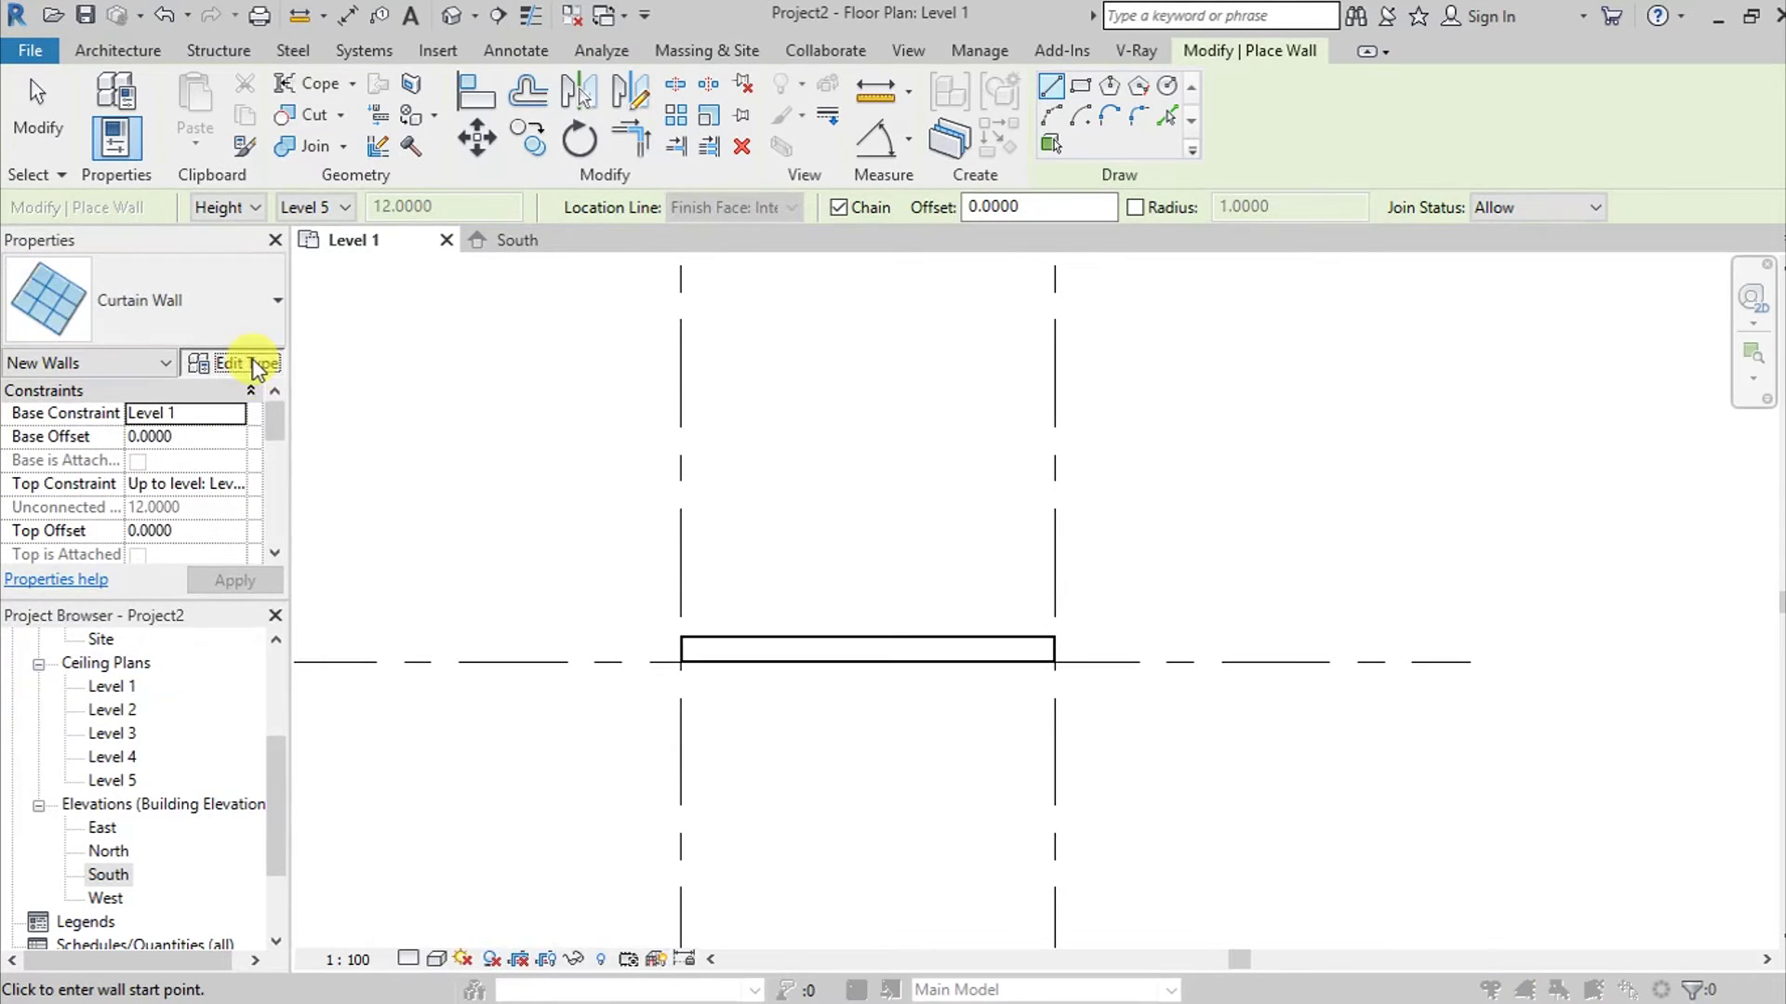
left_click(246, 364)
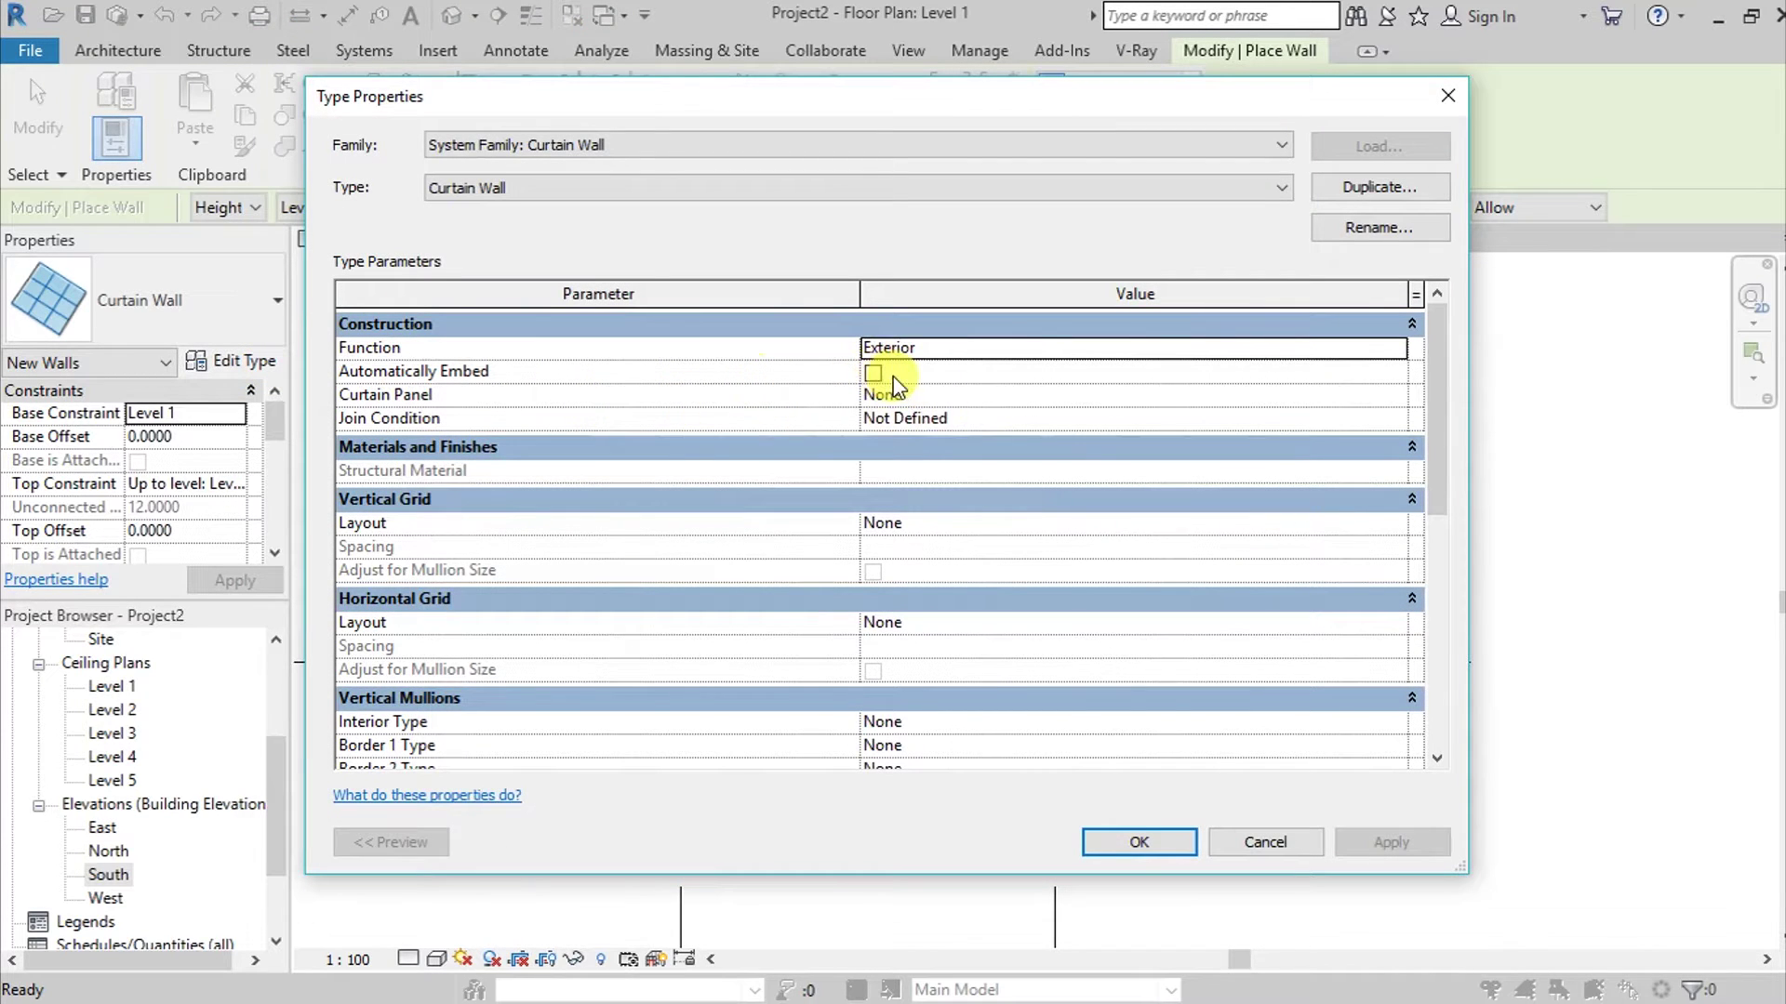
left_click(1140, 843)
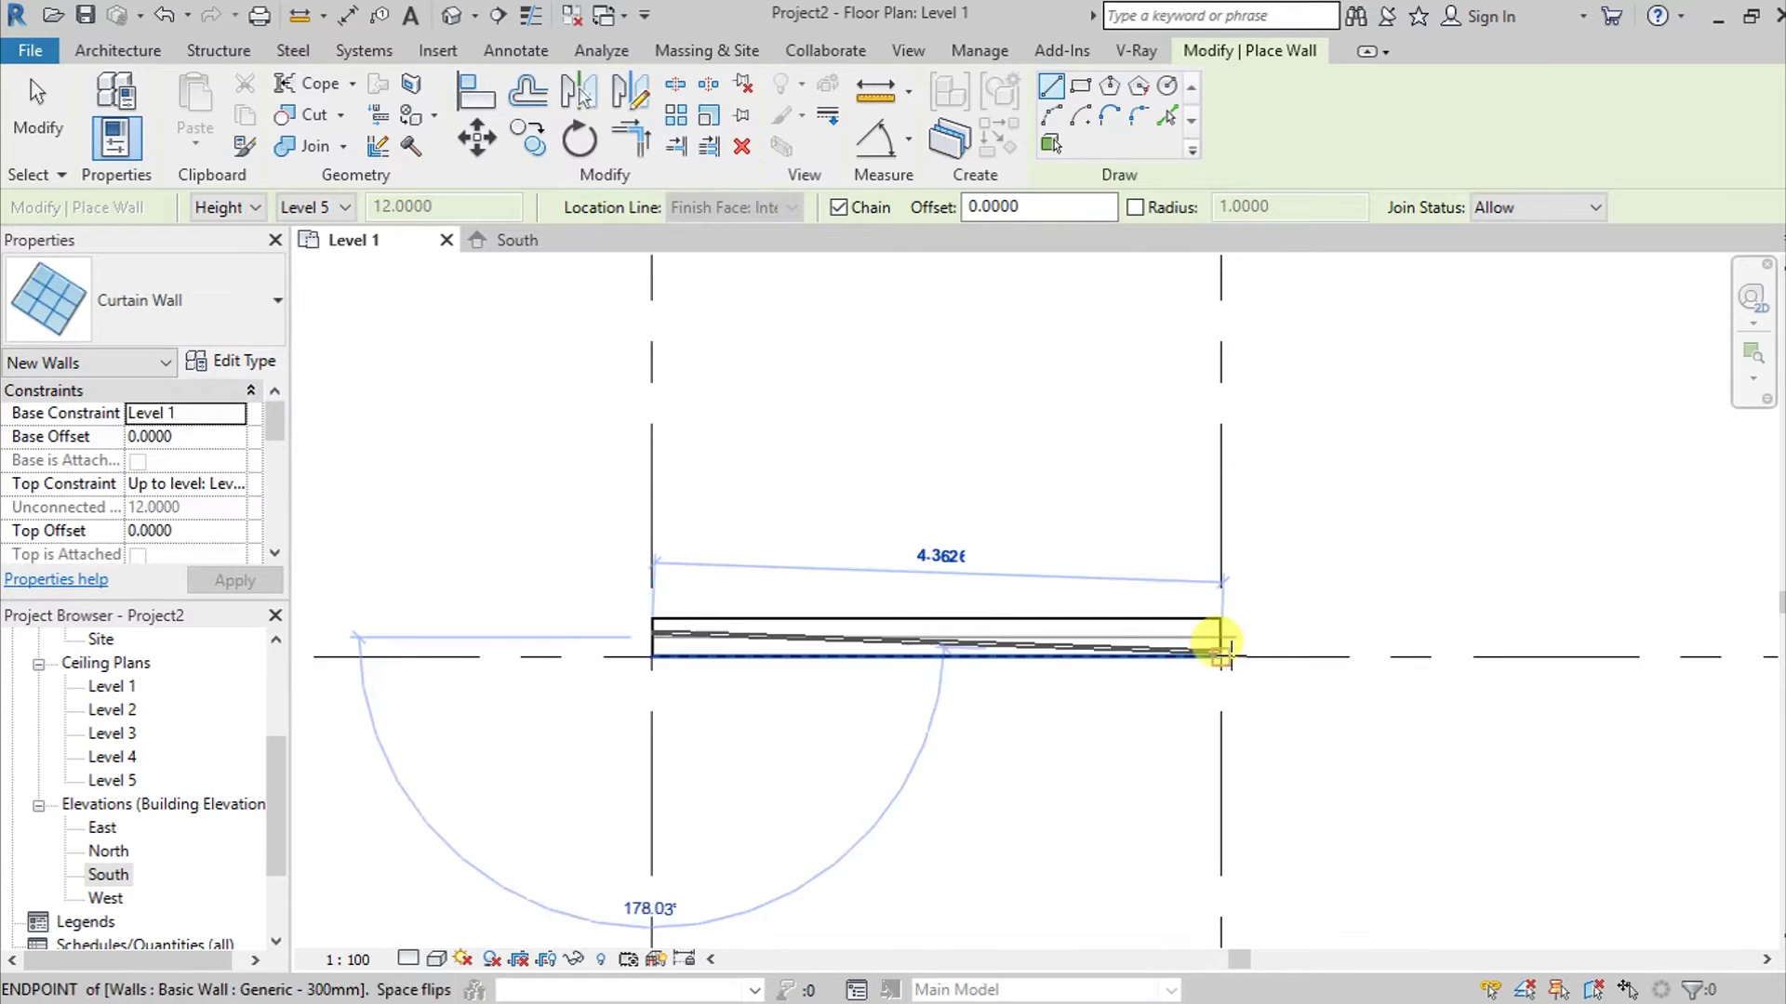
Draw the curtain wall inside the existing 300 mm wall from grid 1 to grid 2, about 4.36 m long.
left_click(1217, 638)
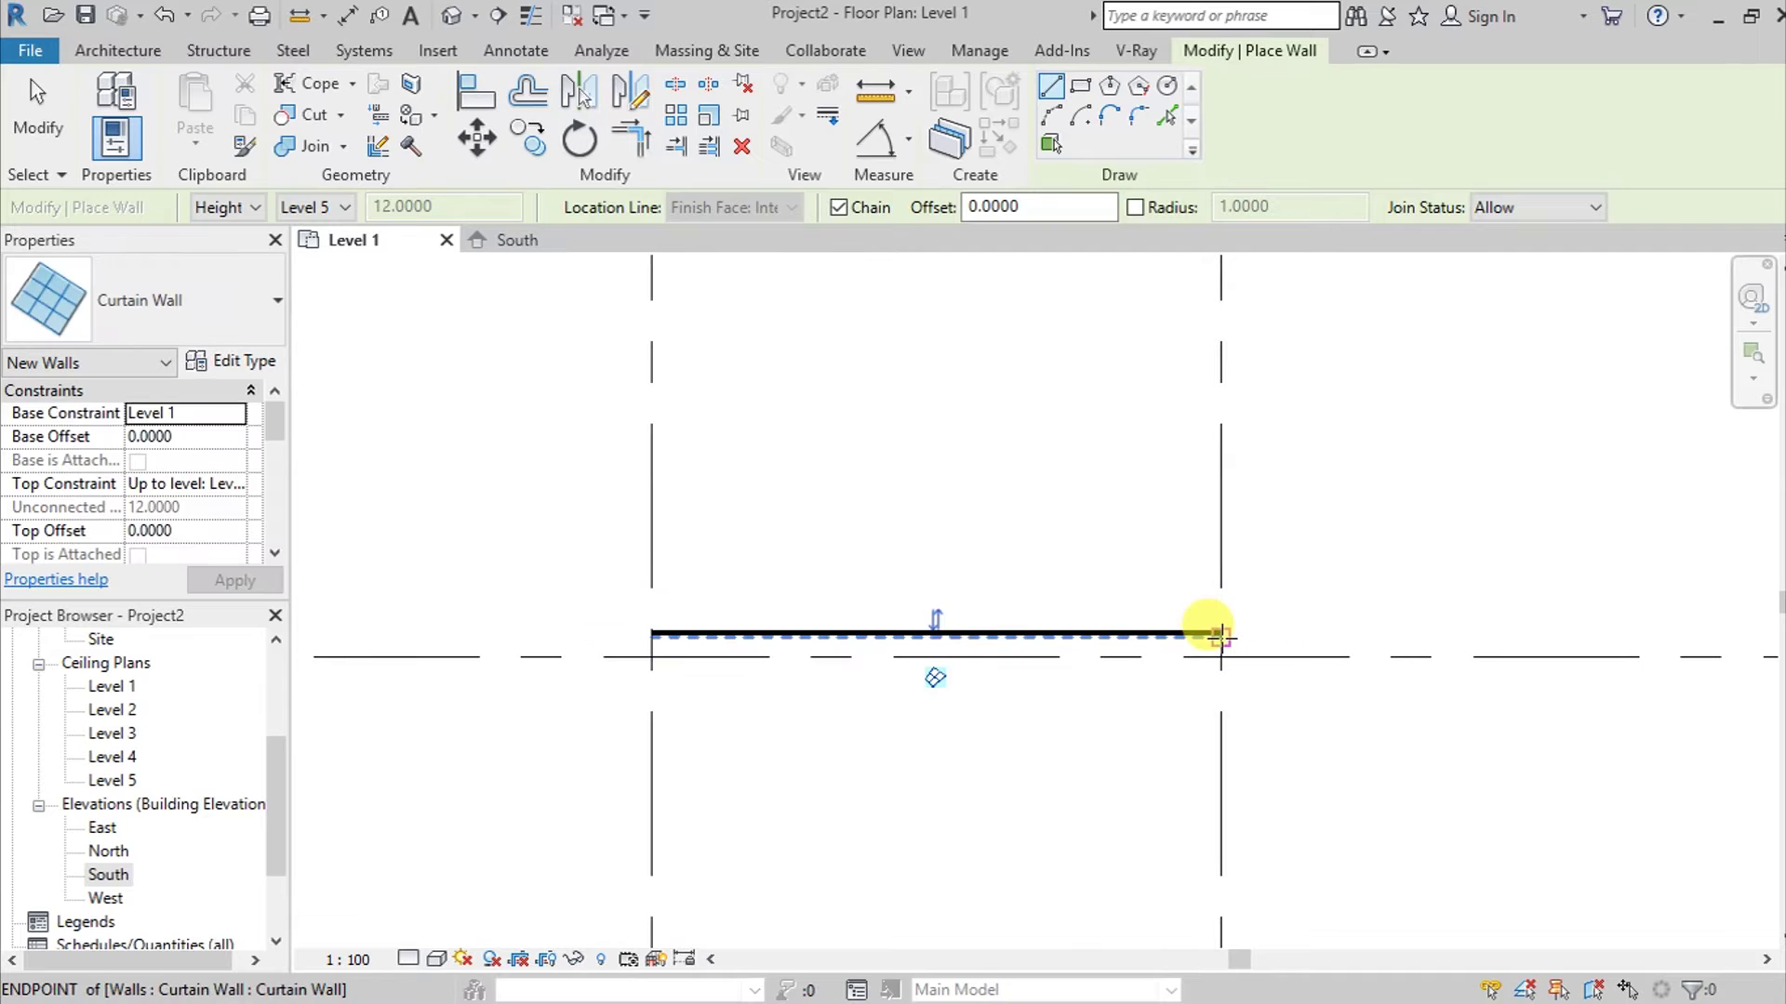
key("Escape")
key("Escape")
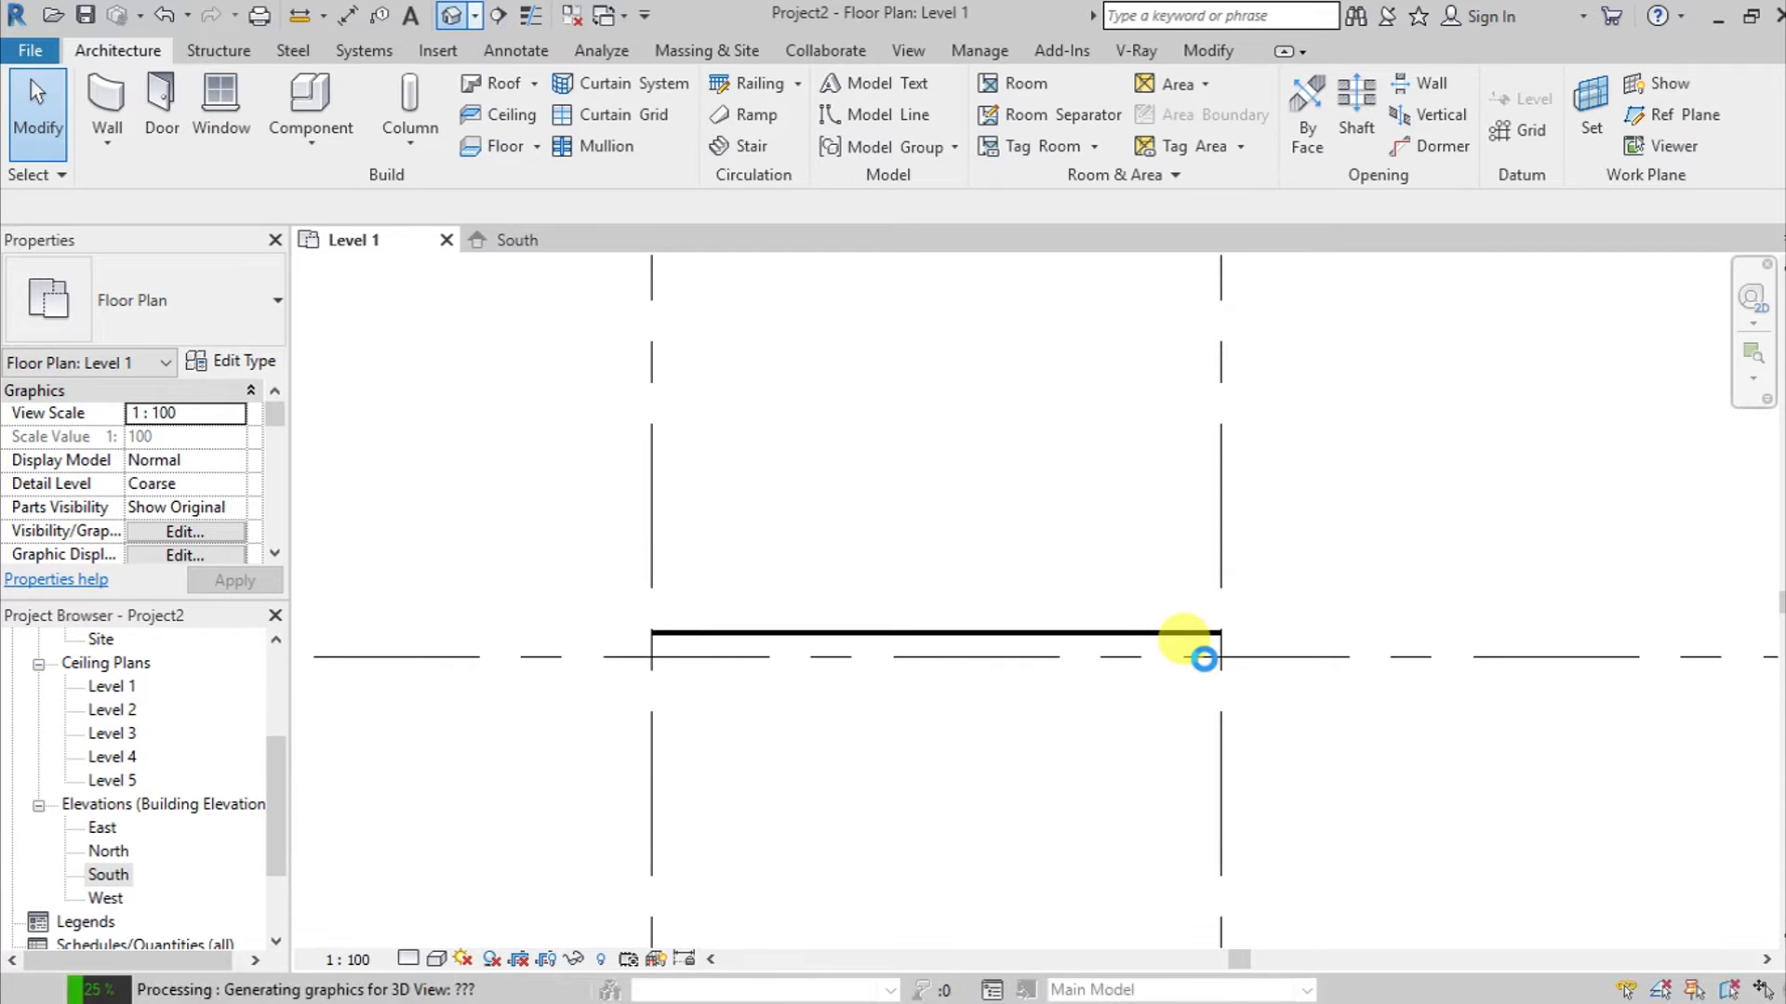
Show the model in 3D from the front with the Shaded visual style.
middle_click_drag(1298, 704, 1264, 632, "shift")
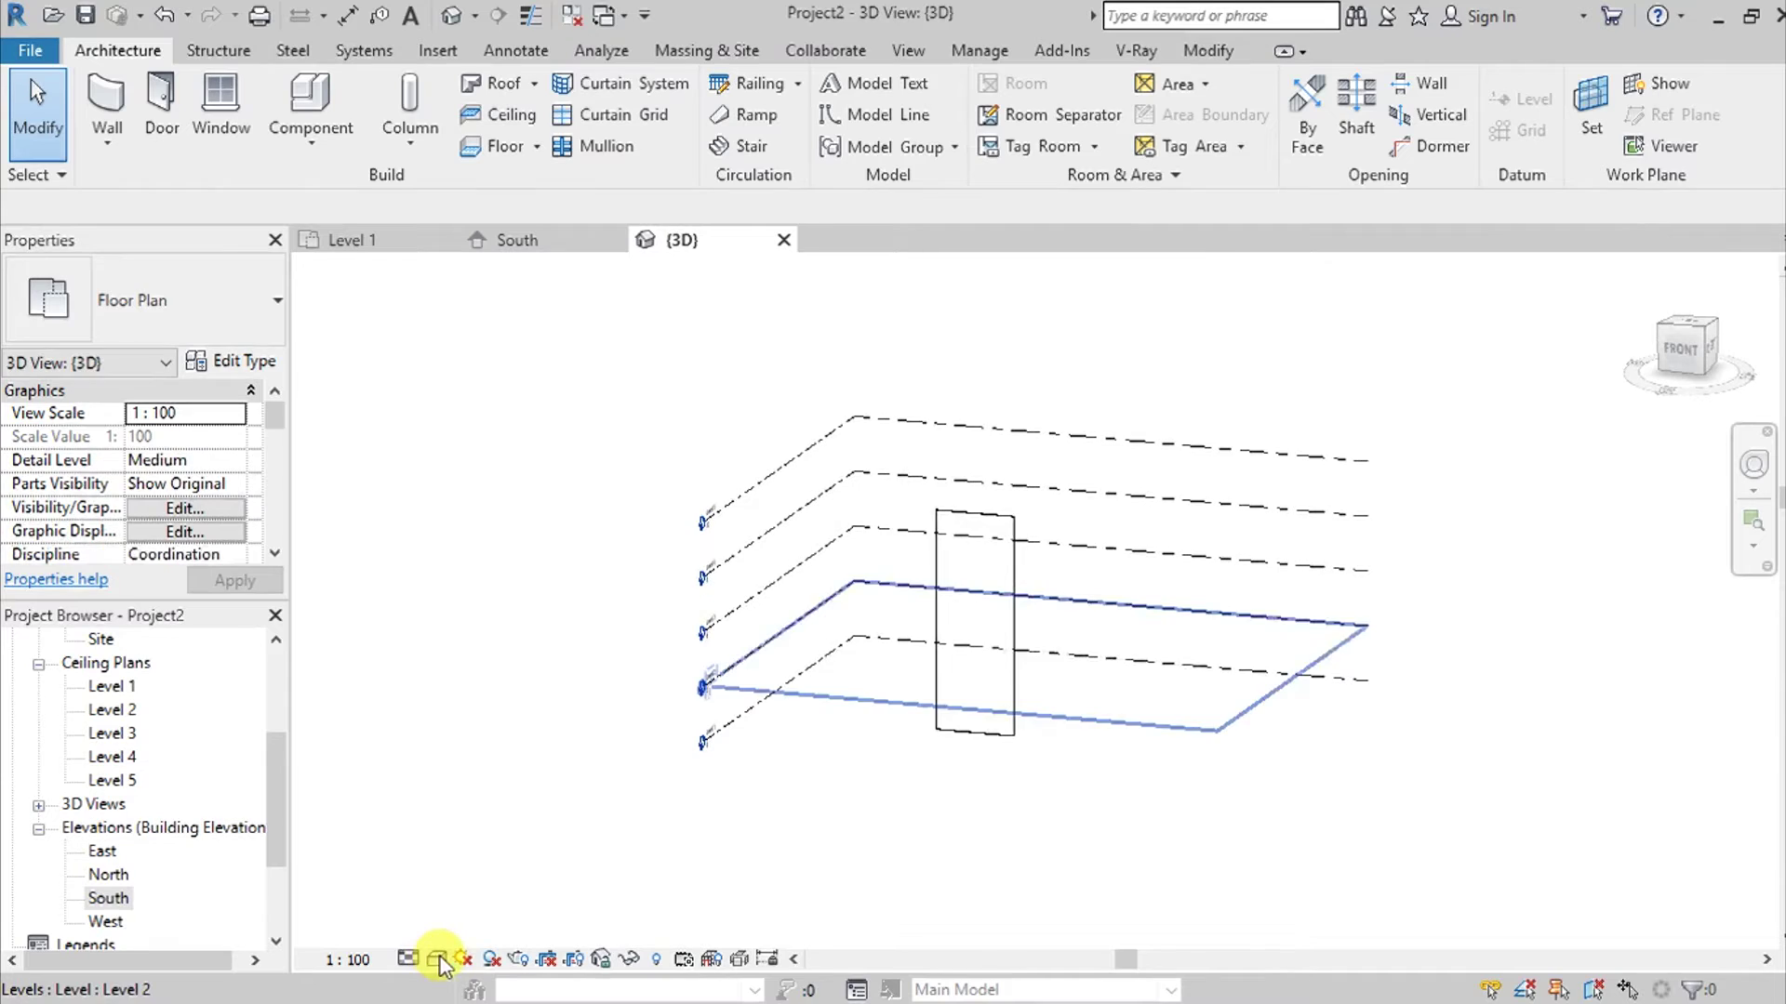
left_click(437, 958)
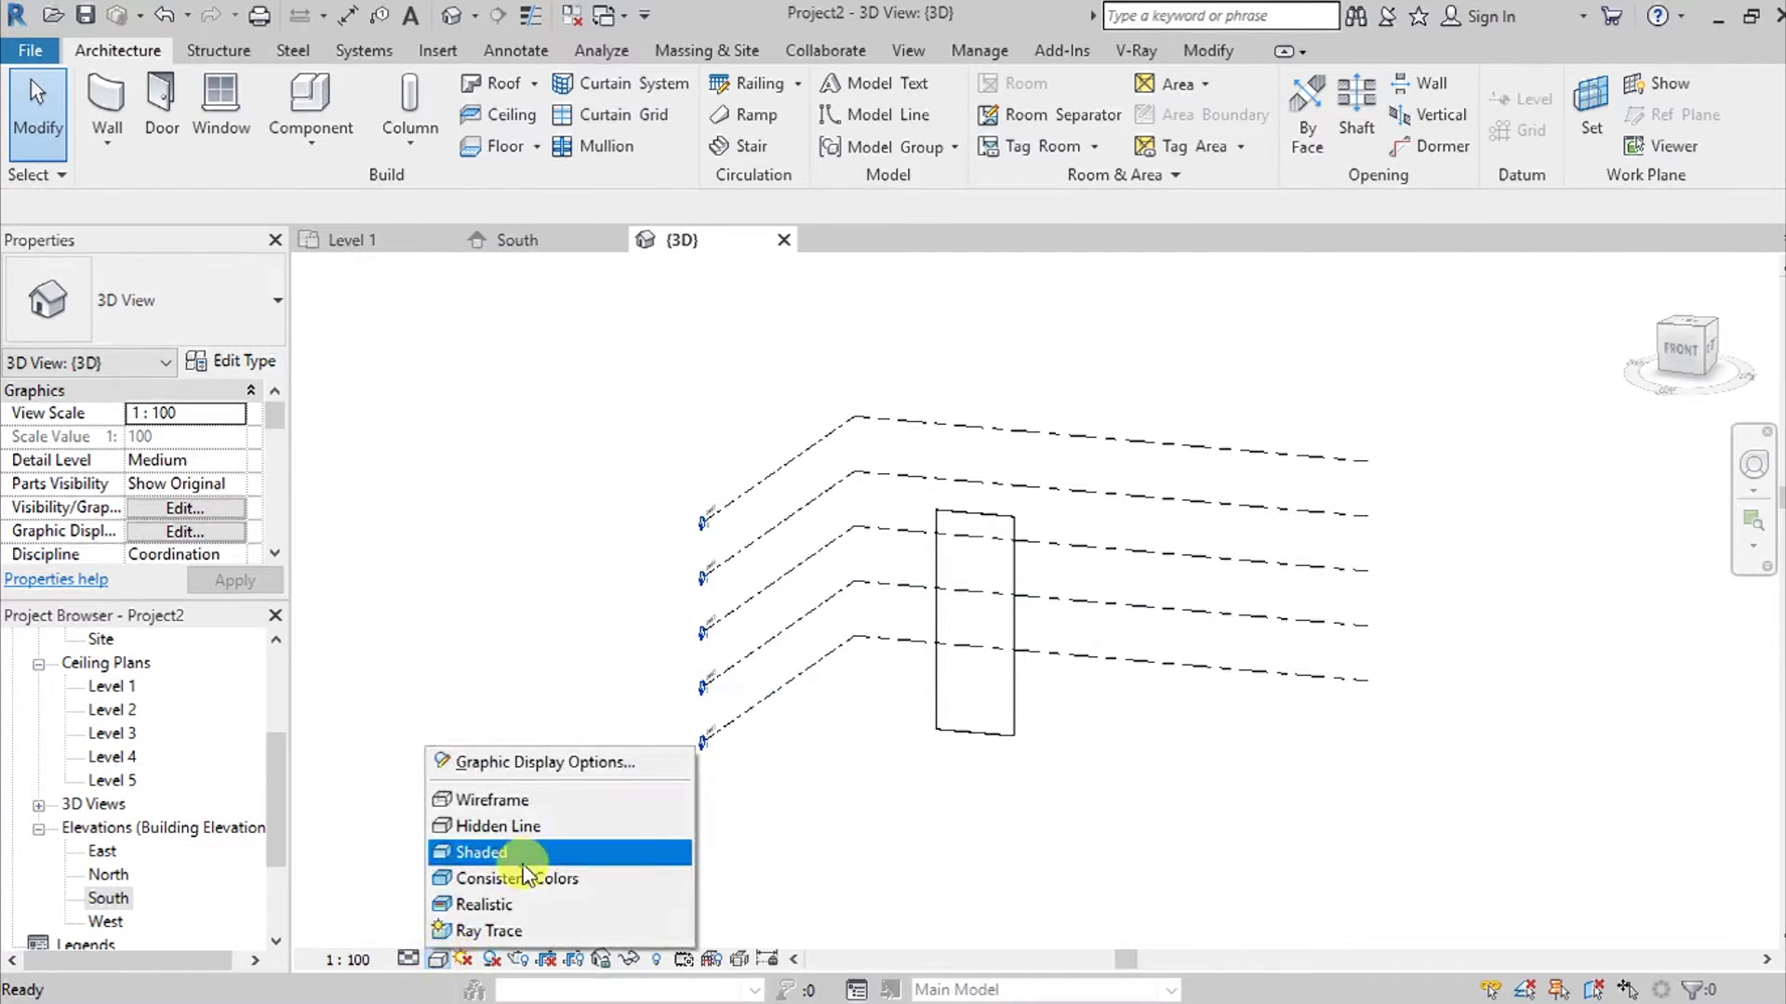
left_click(518, 848)
middle_click_drag(1080, 785, 1069, 772, "shift")
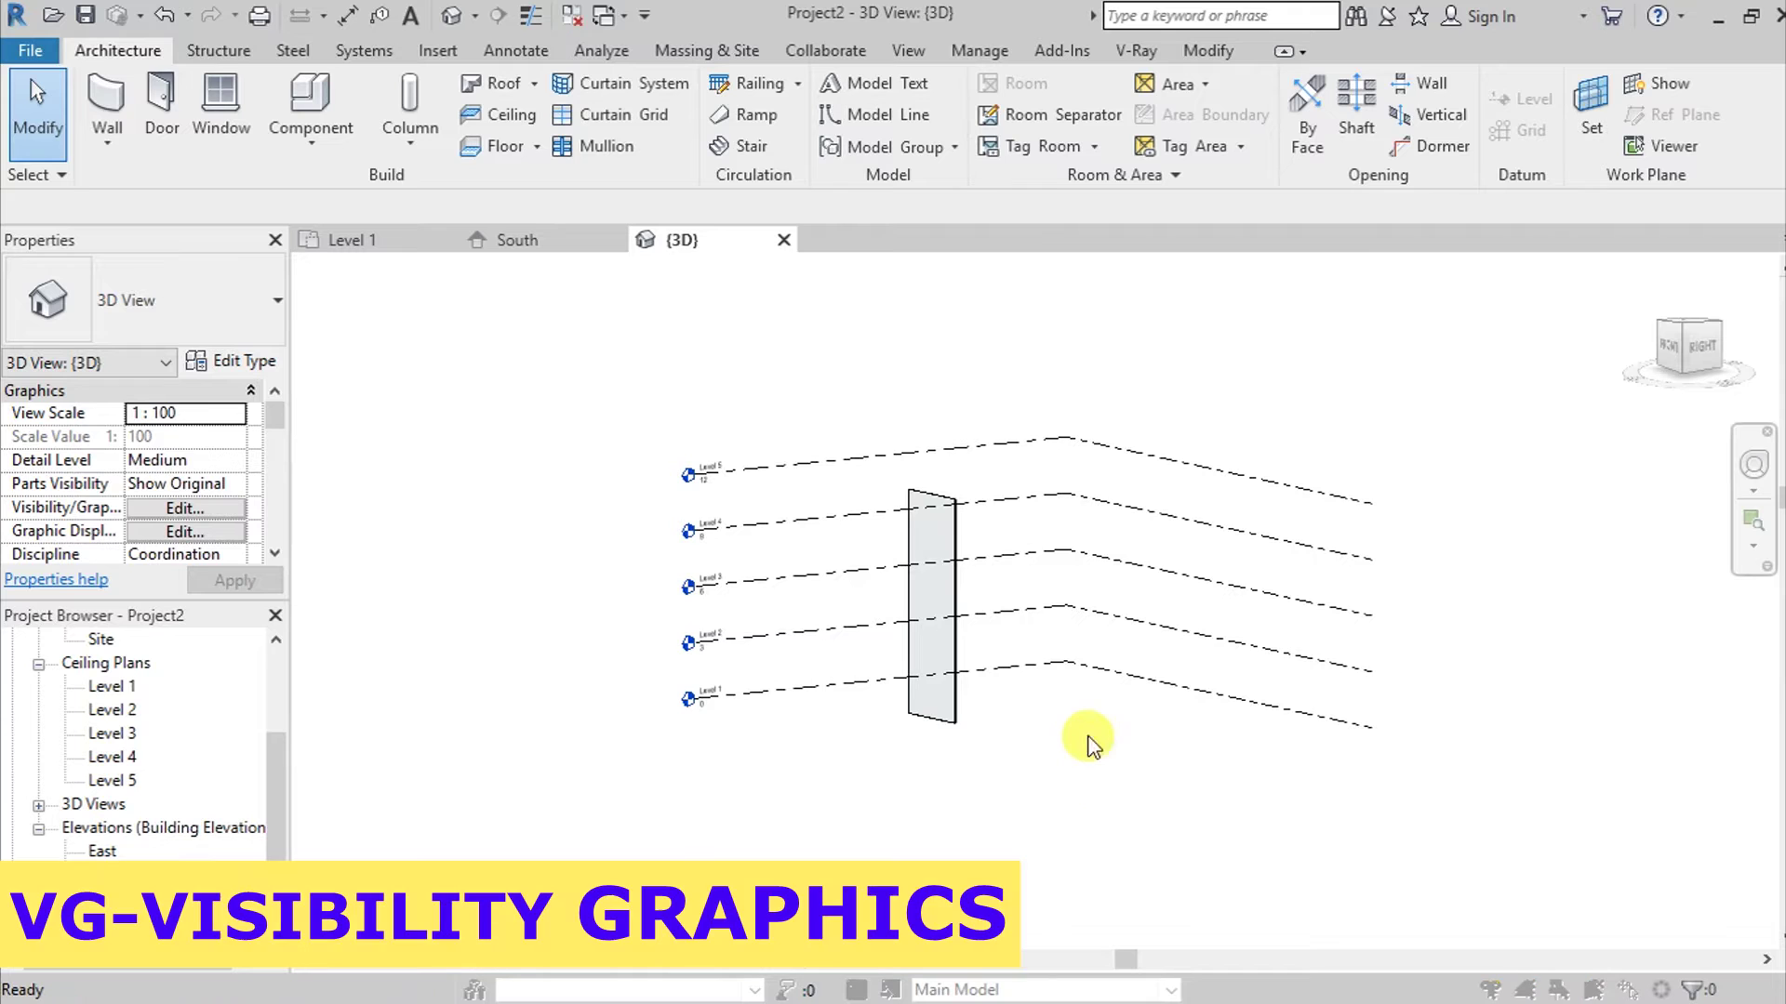
Hide the Levels annotation category in the 3D view's Visibility/Graphic Overrides.
key("v")
key("g")
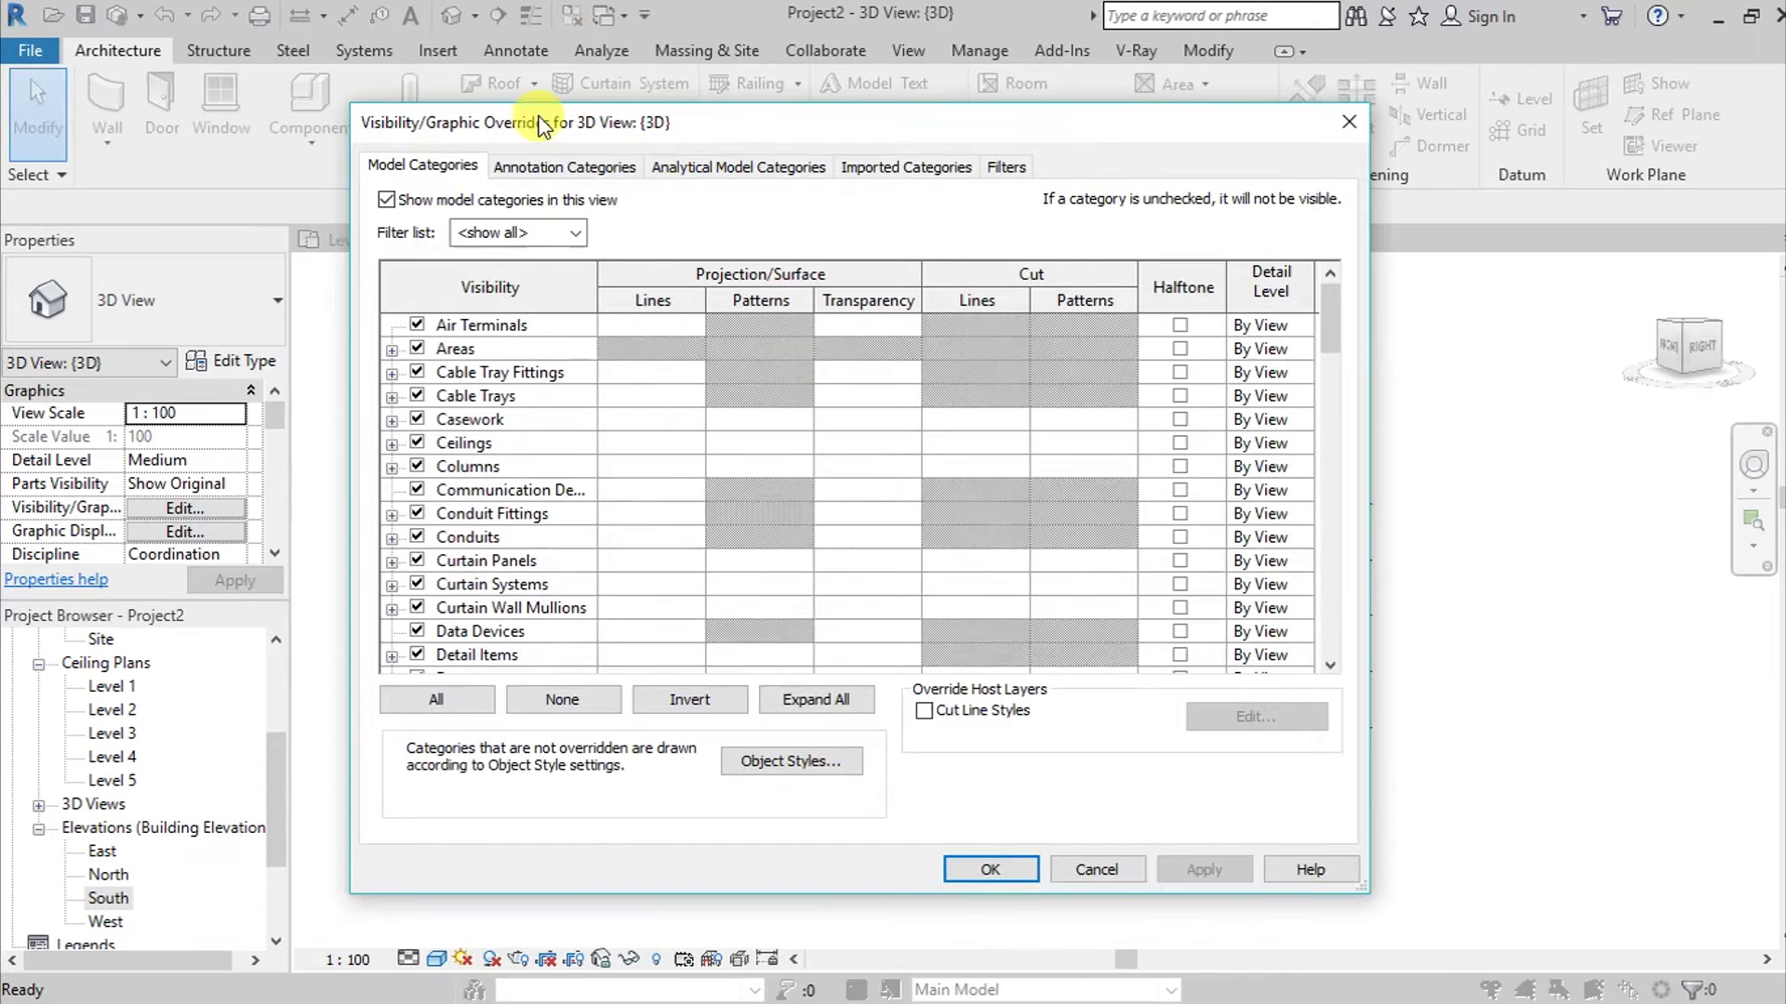
left_click(537, 172)
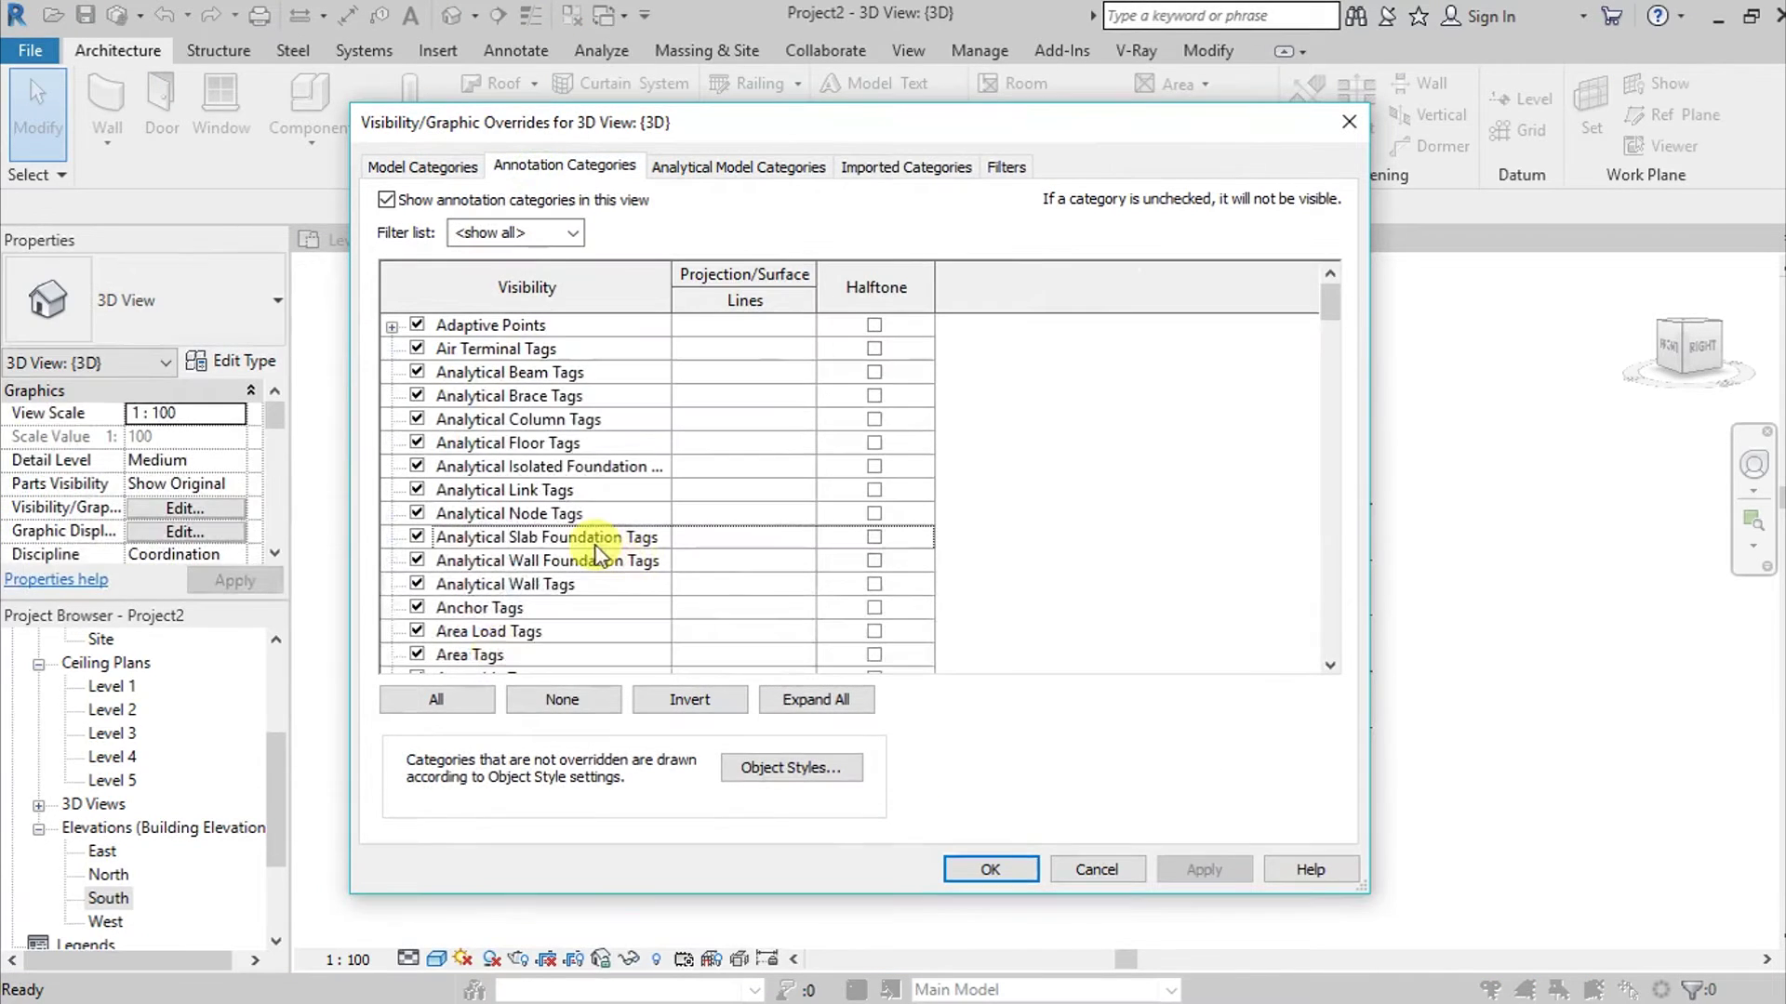
key("l")
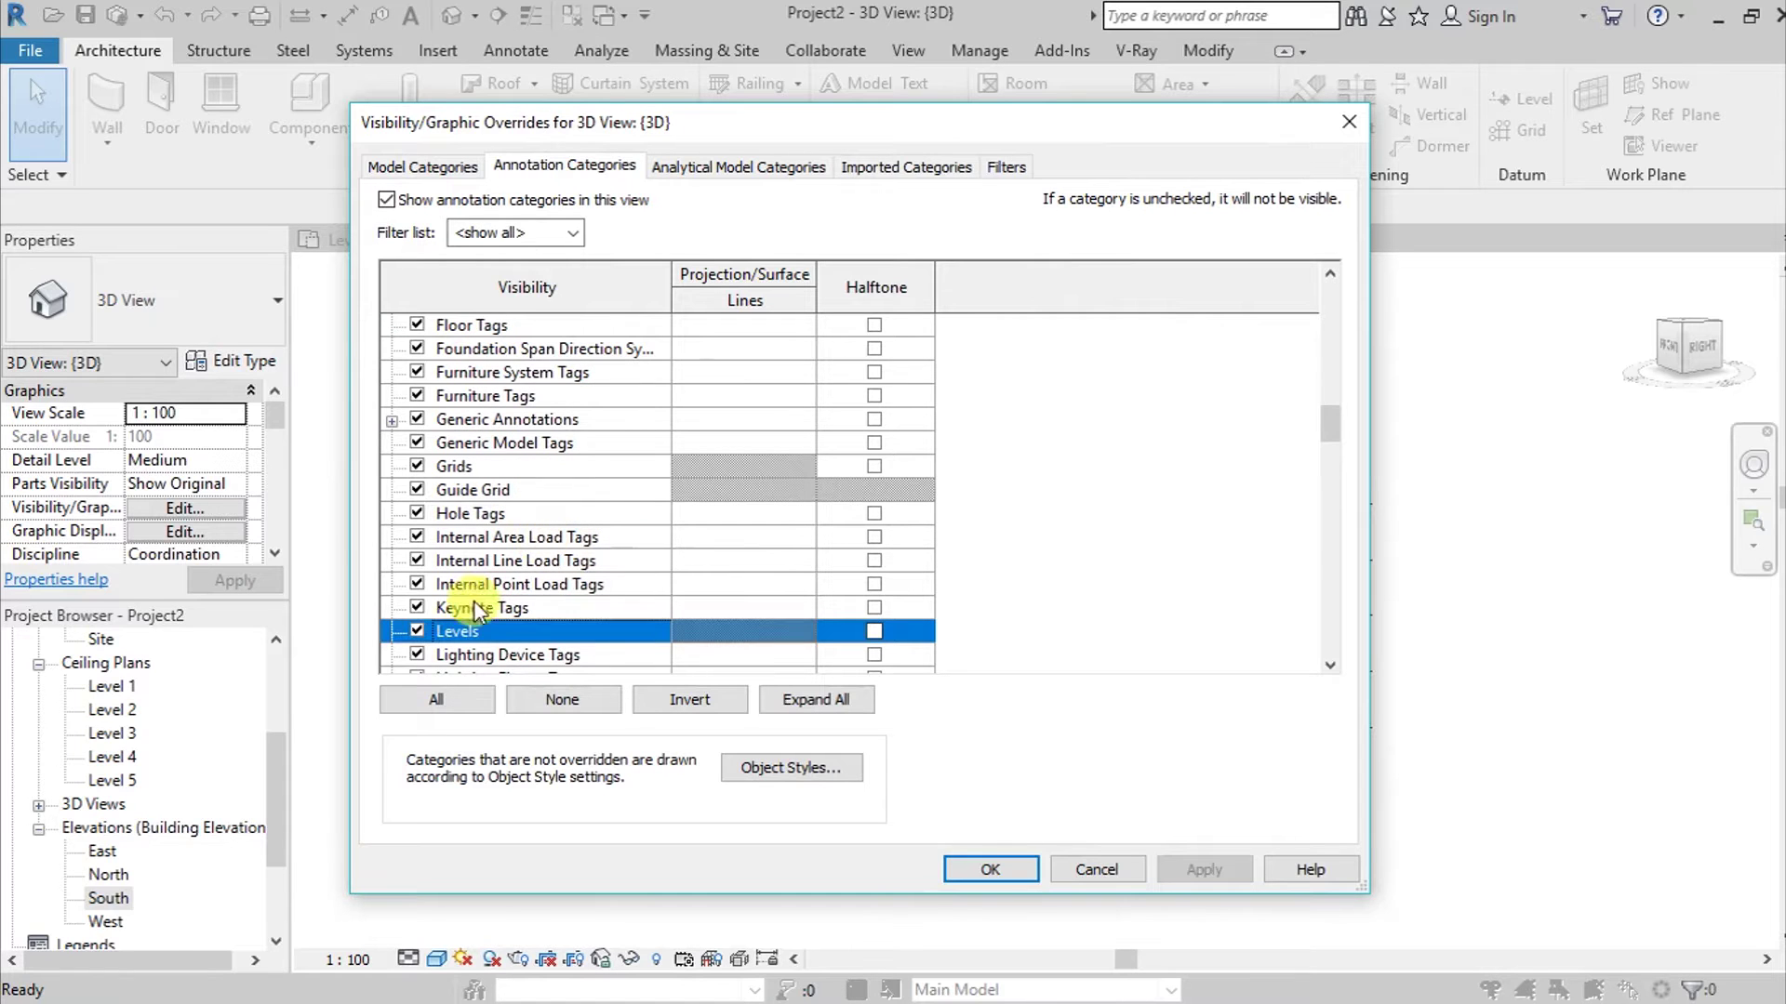
left_click(1202, 871)
left_click(991, 870)
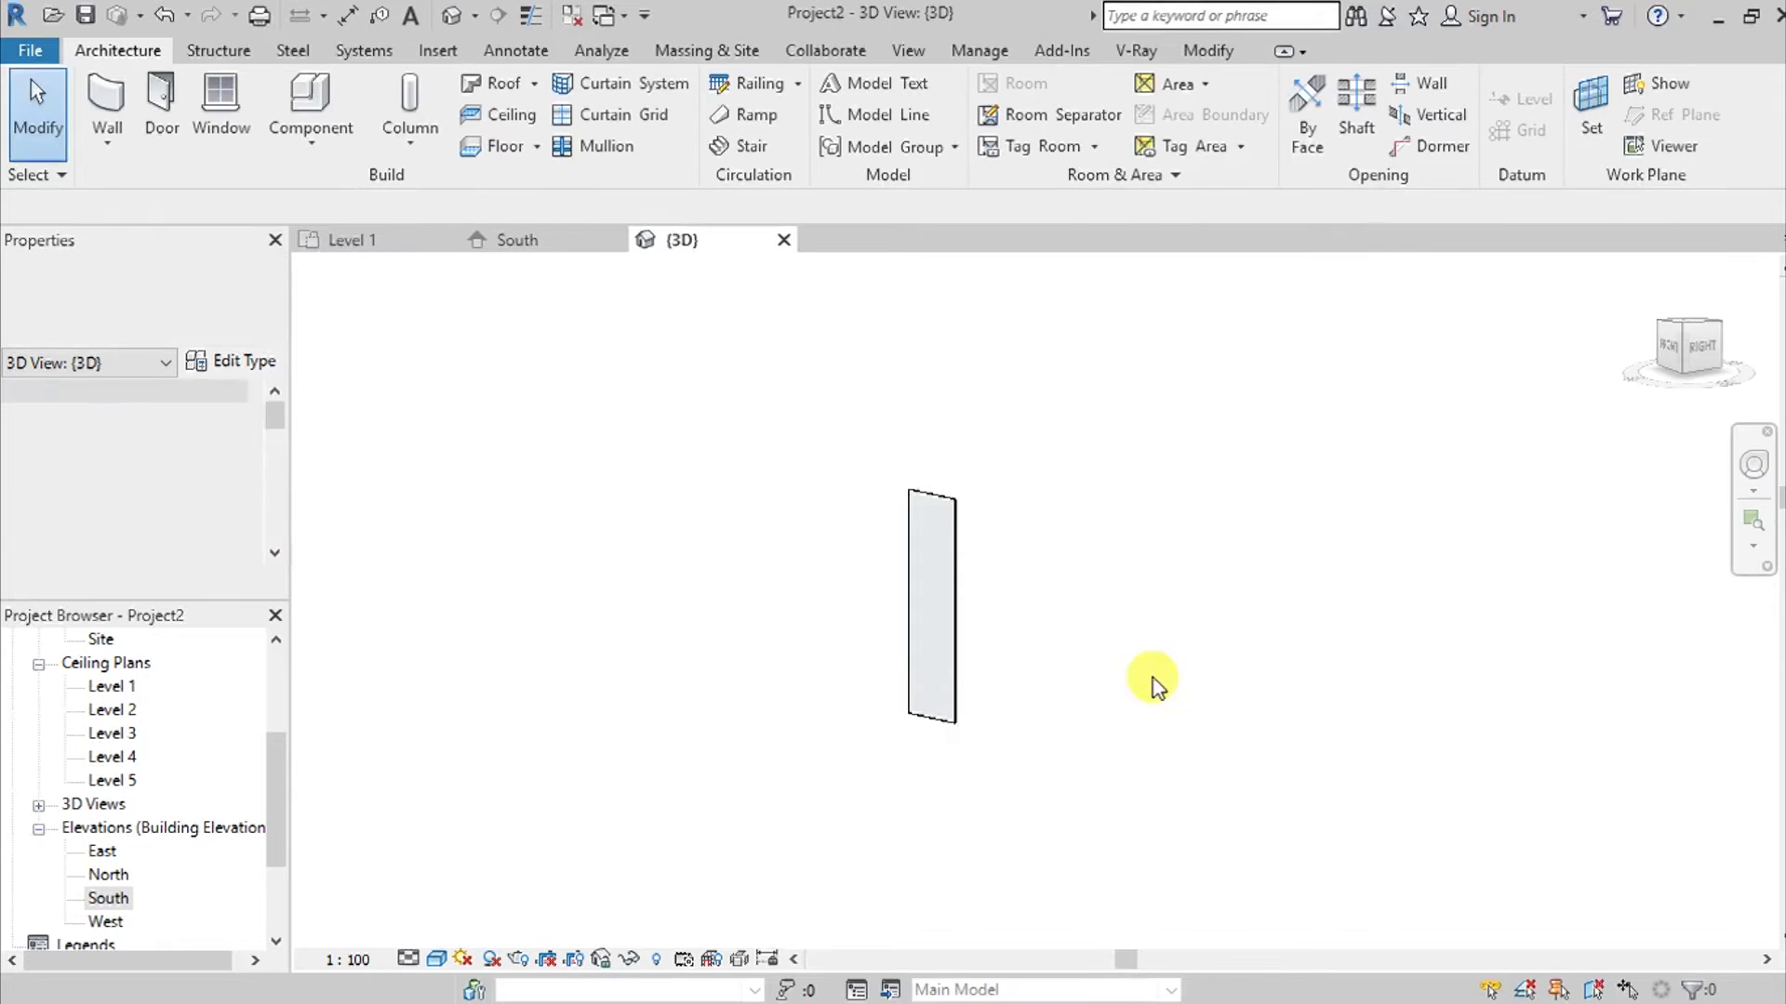
Select the embedded curtain wall in 3D and open its profile for editing in the South elevation.
middle_click_drag(1152, 682, 1116, 626, "shift")
scroll(1116, 625, "up", 5)
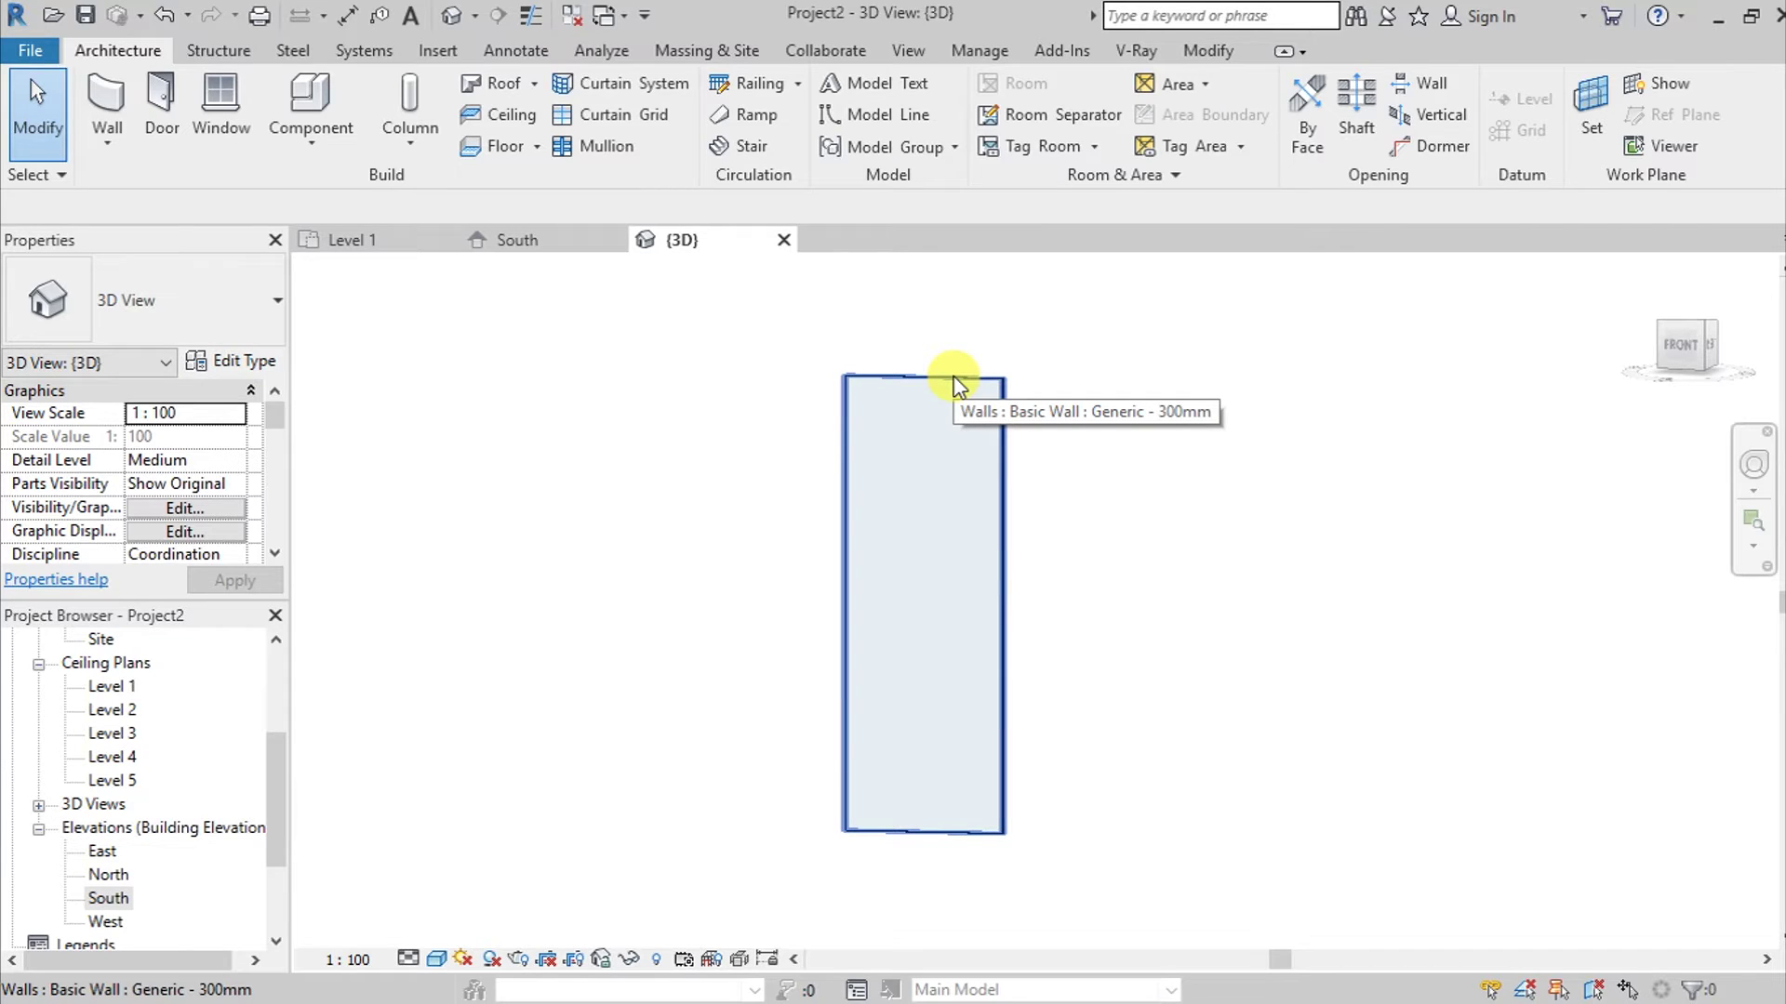
key("Tab")
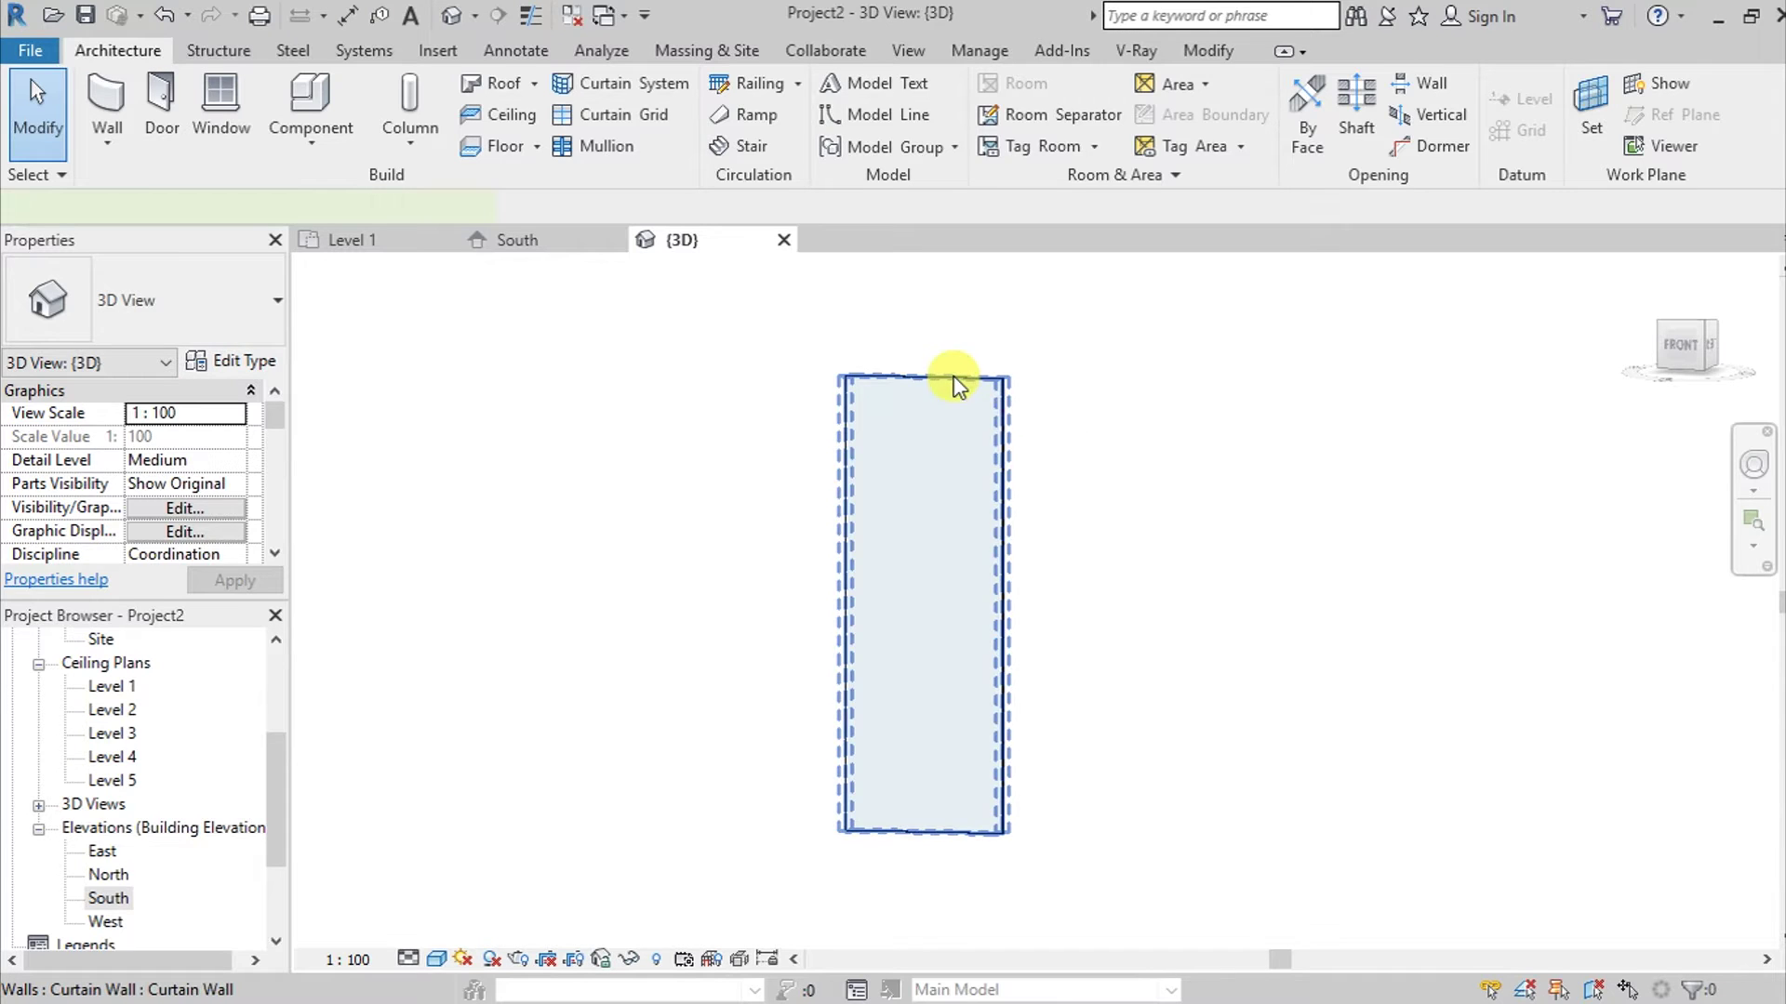
left_click(953, 381)
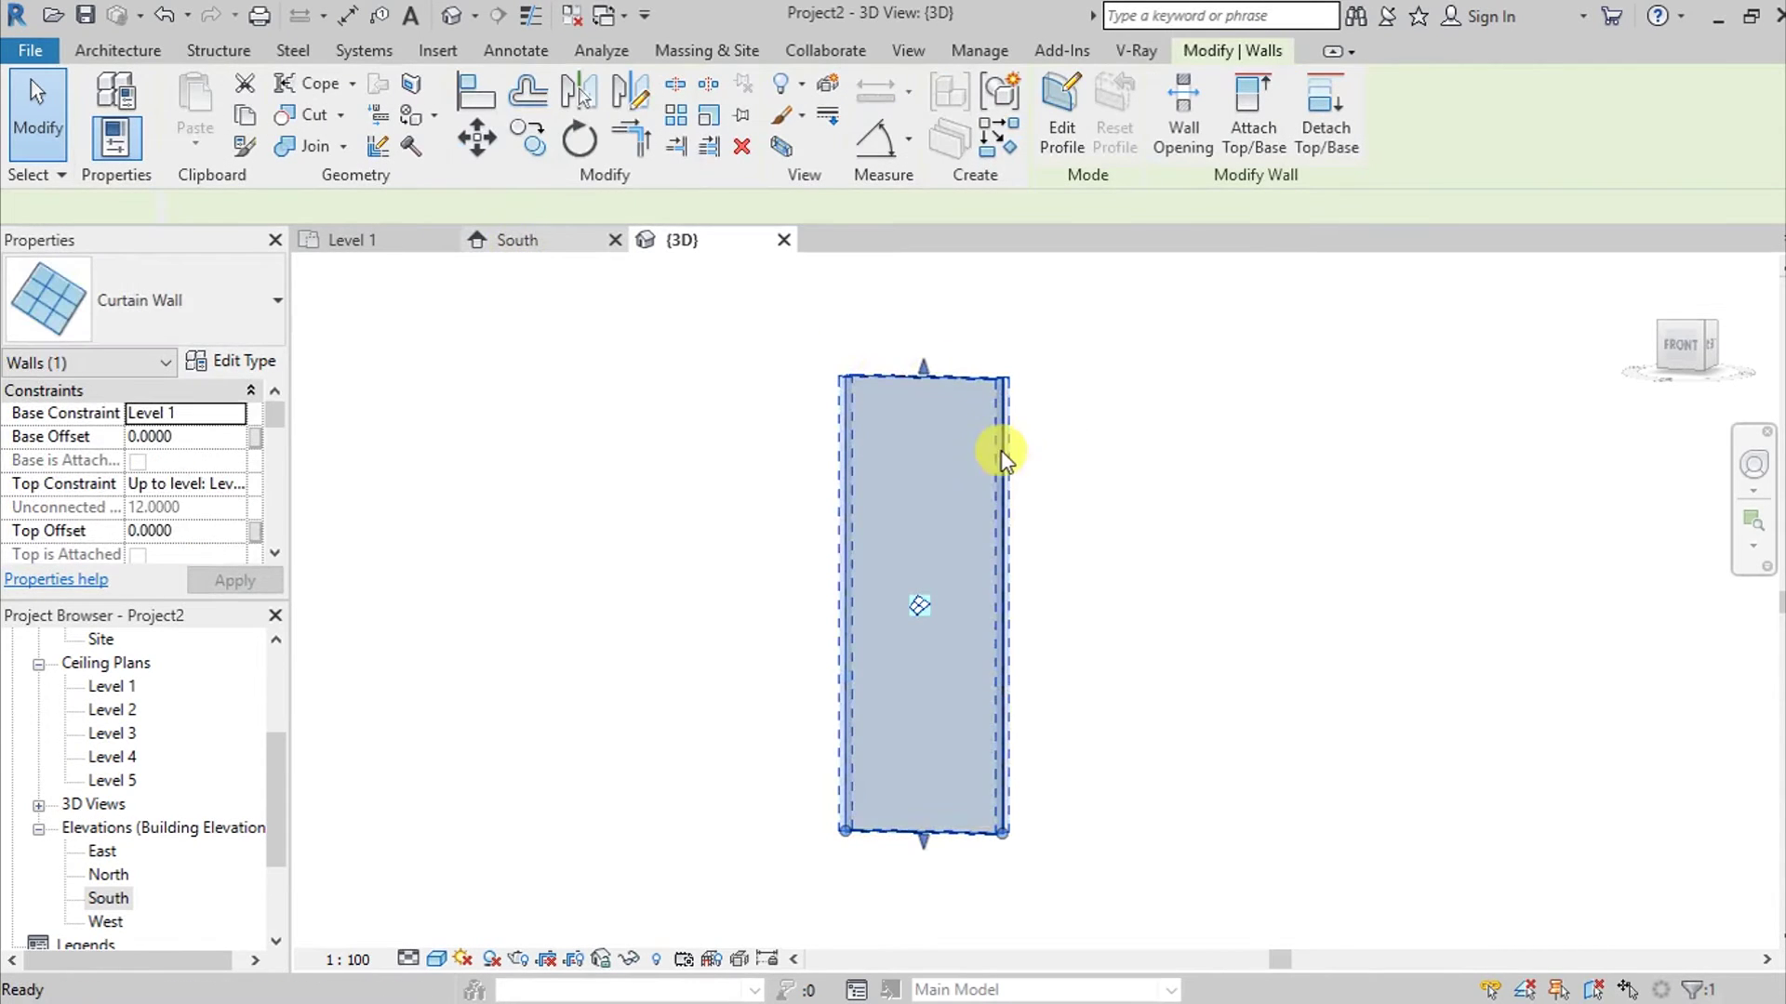
key("ctrl+Tab")
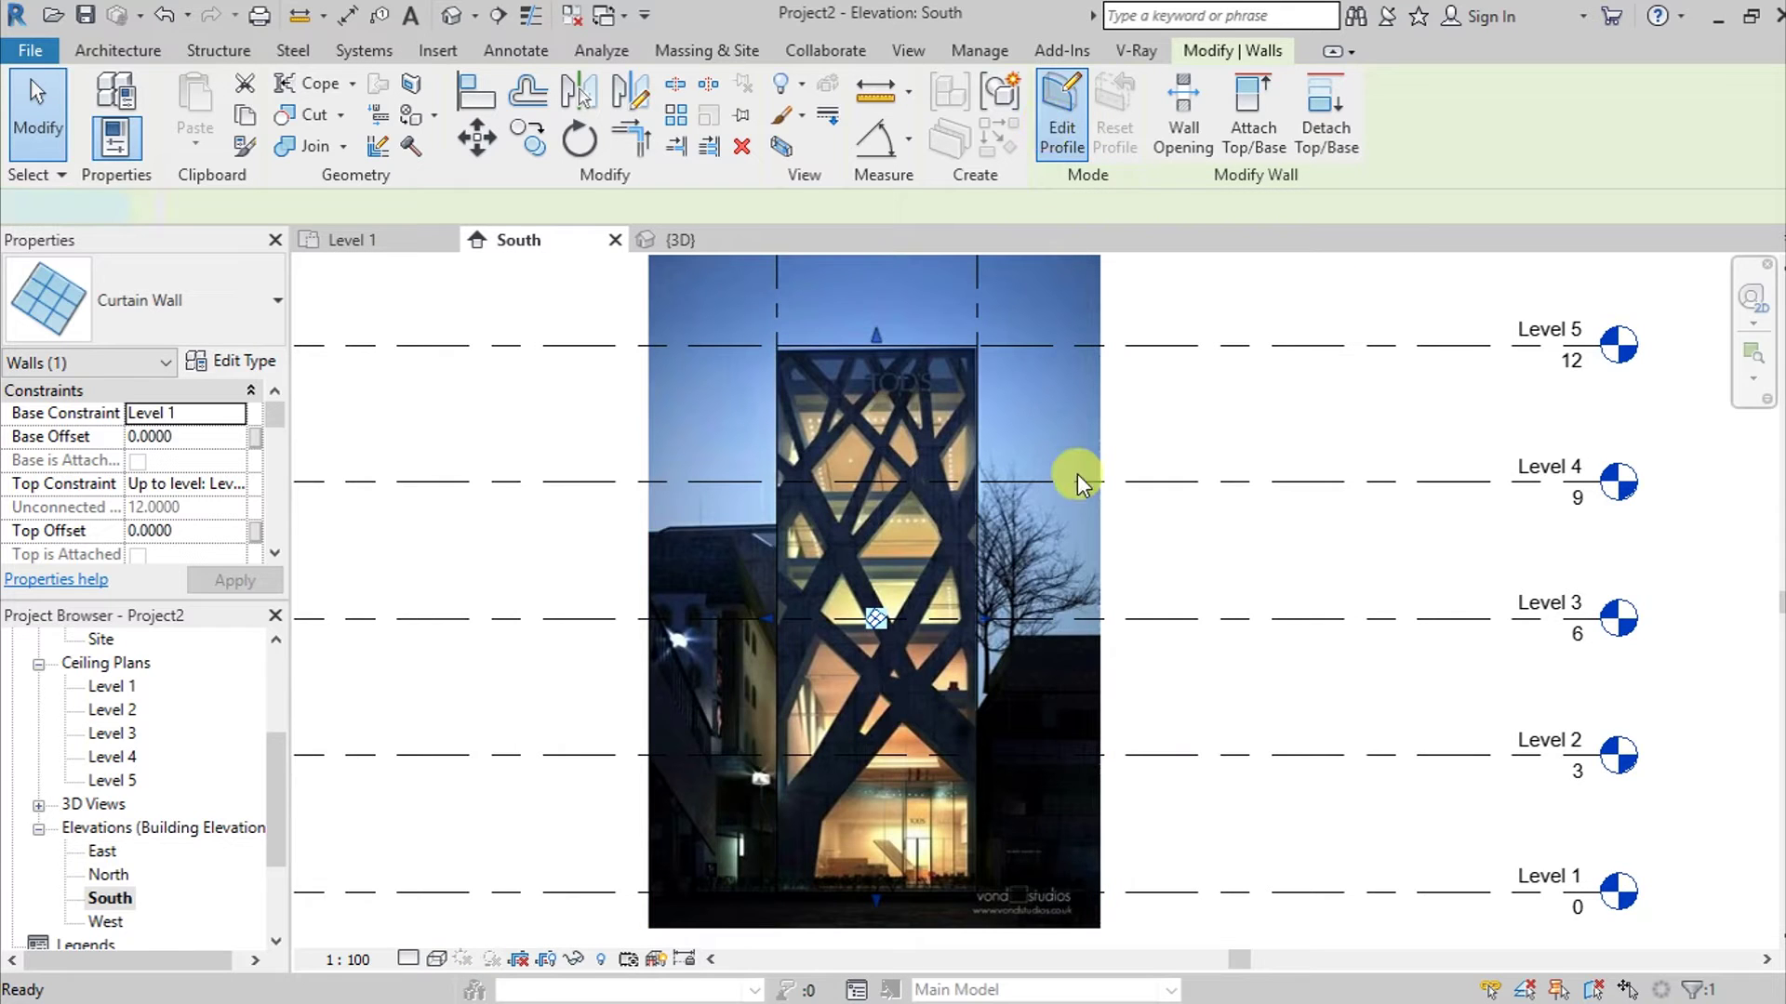
Trace the facade opening at the wall's upper-left corner over the reference image as a closed loop of lines.
middle_click_drag(858, 420, 900, 562)
scroll(900, 561, "up", 2)
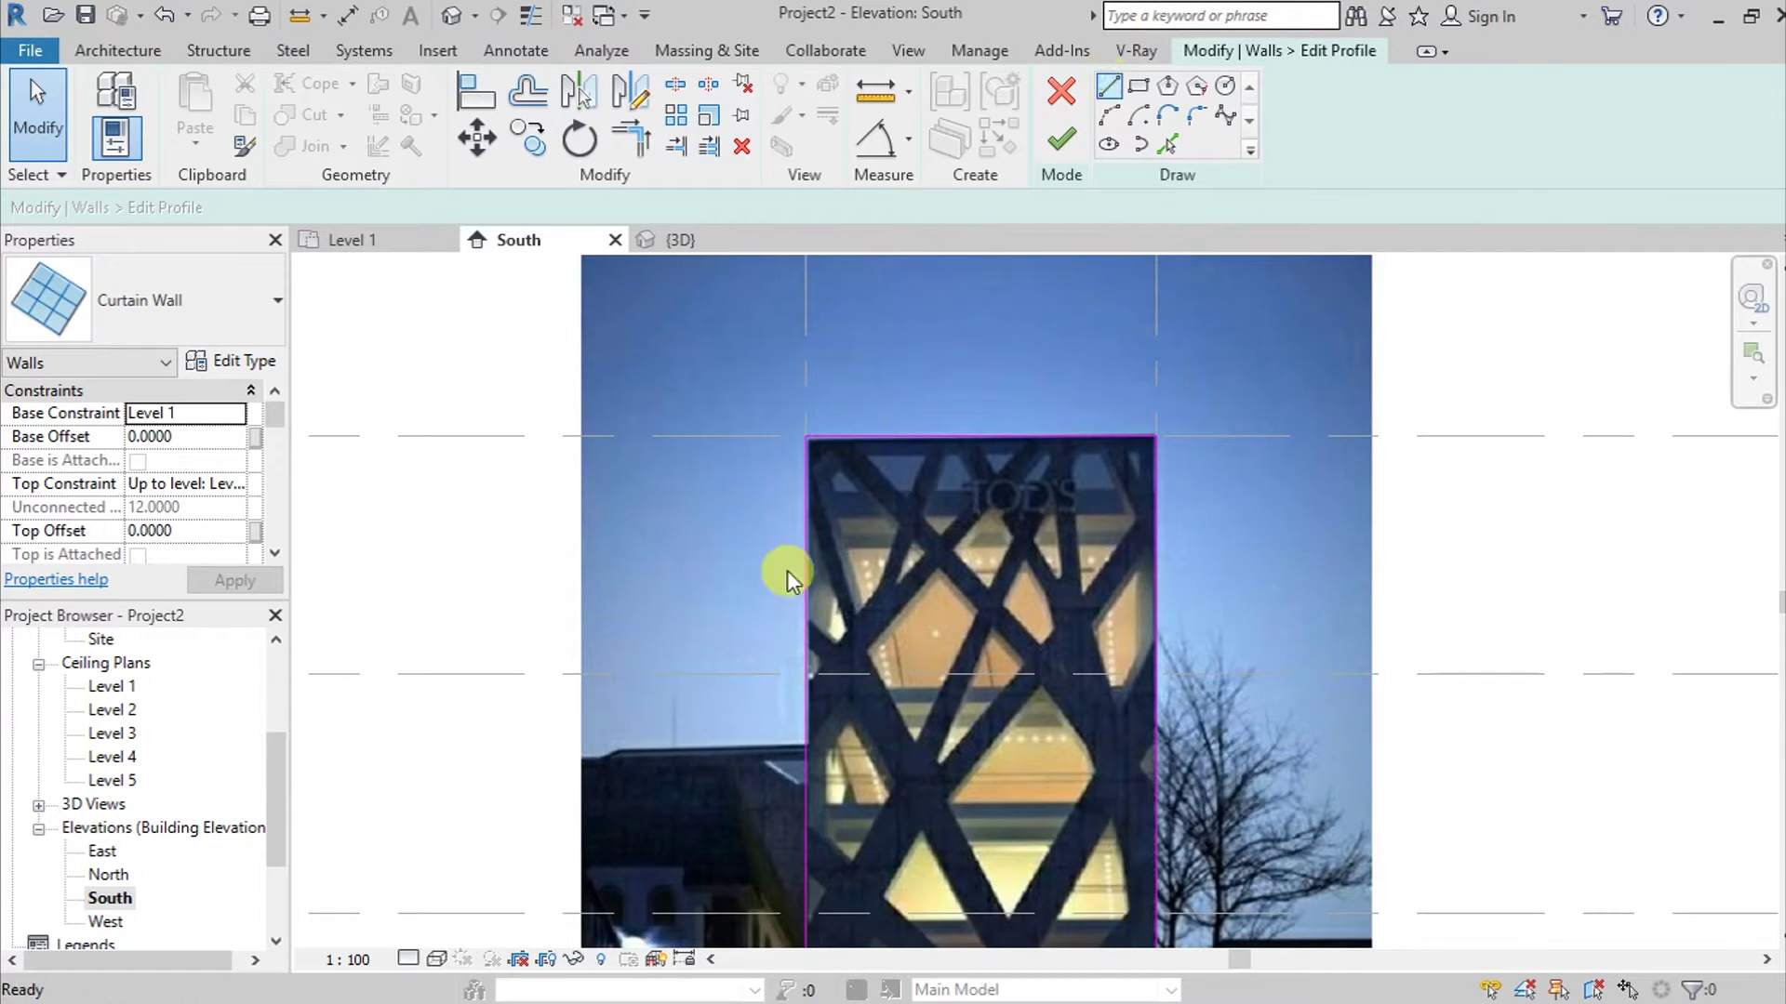
scroll(786, 577, "up", 4)
left_click(778, 444)
left_click(890, 831)
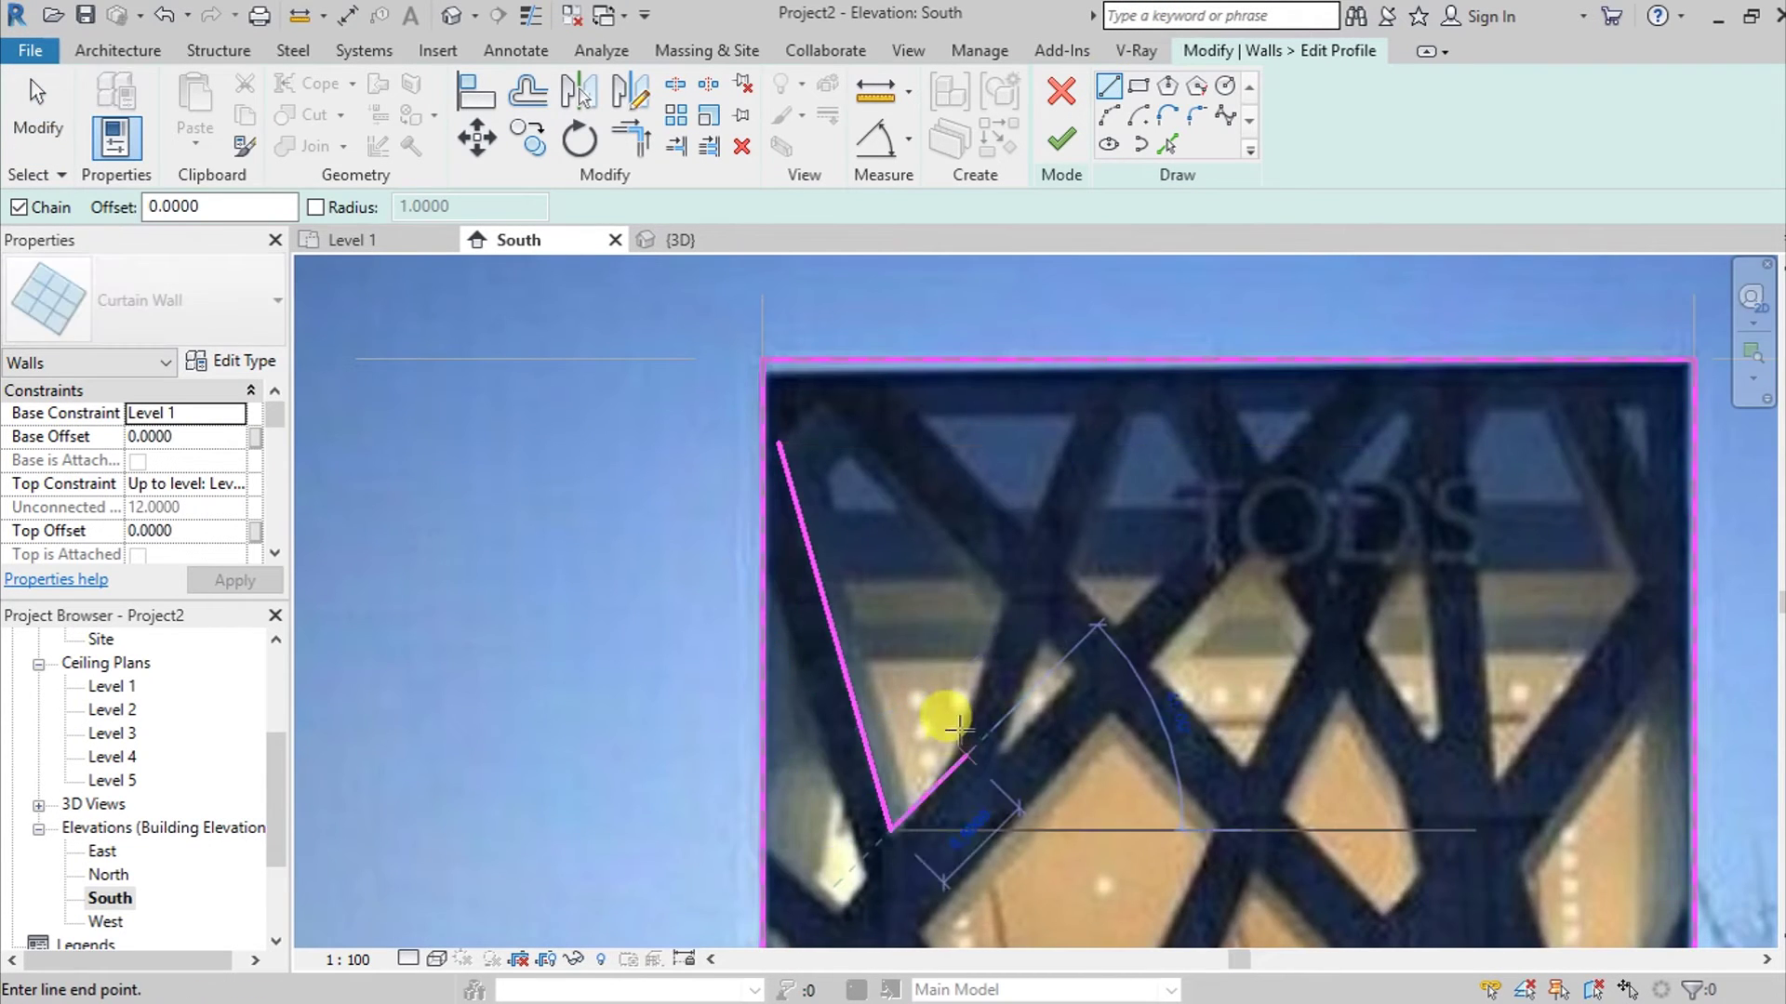
left_click(1016, 590)
left_click(835, 410)
left_click(779, 444)
Trace the lower right side of the large left opening, from the wall's left edge about 0.84 m below Level 2 up to its right corner.
middle_click_drag(984, 428, 958, 500)
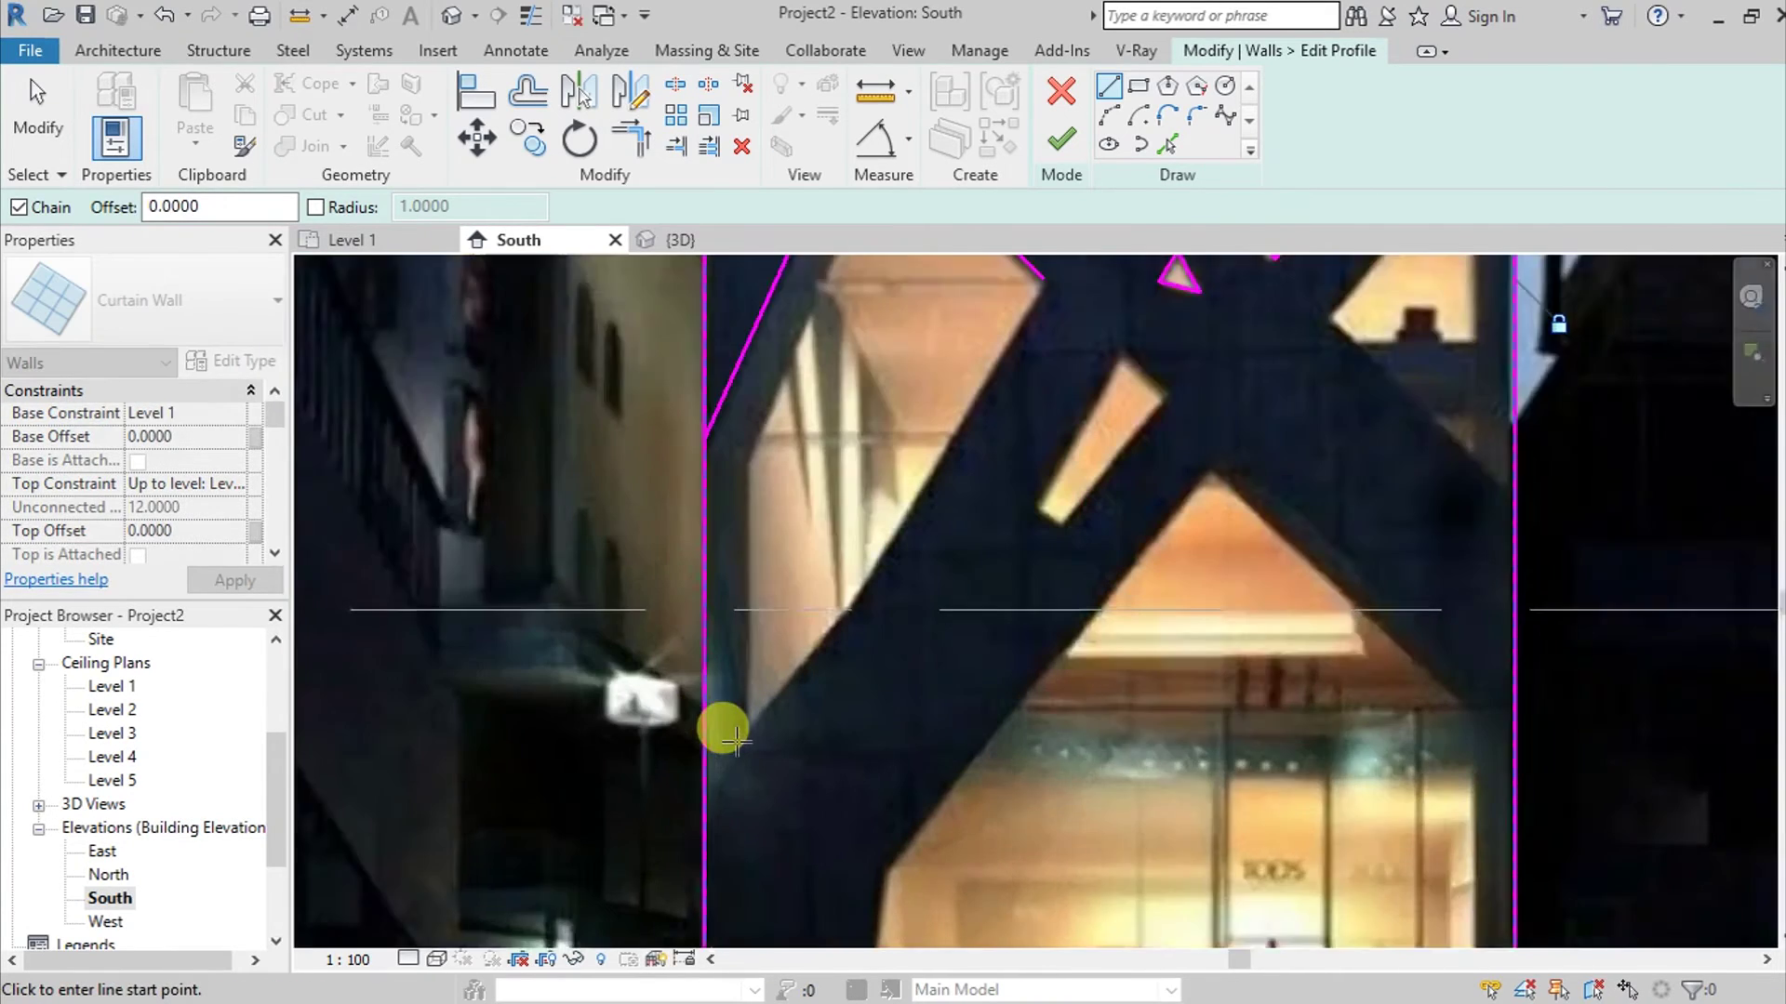
scroll(740, 734, "up", 1)
left_click(693, 773)
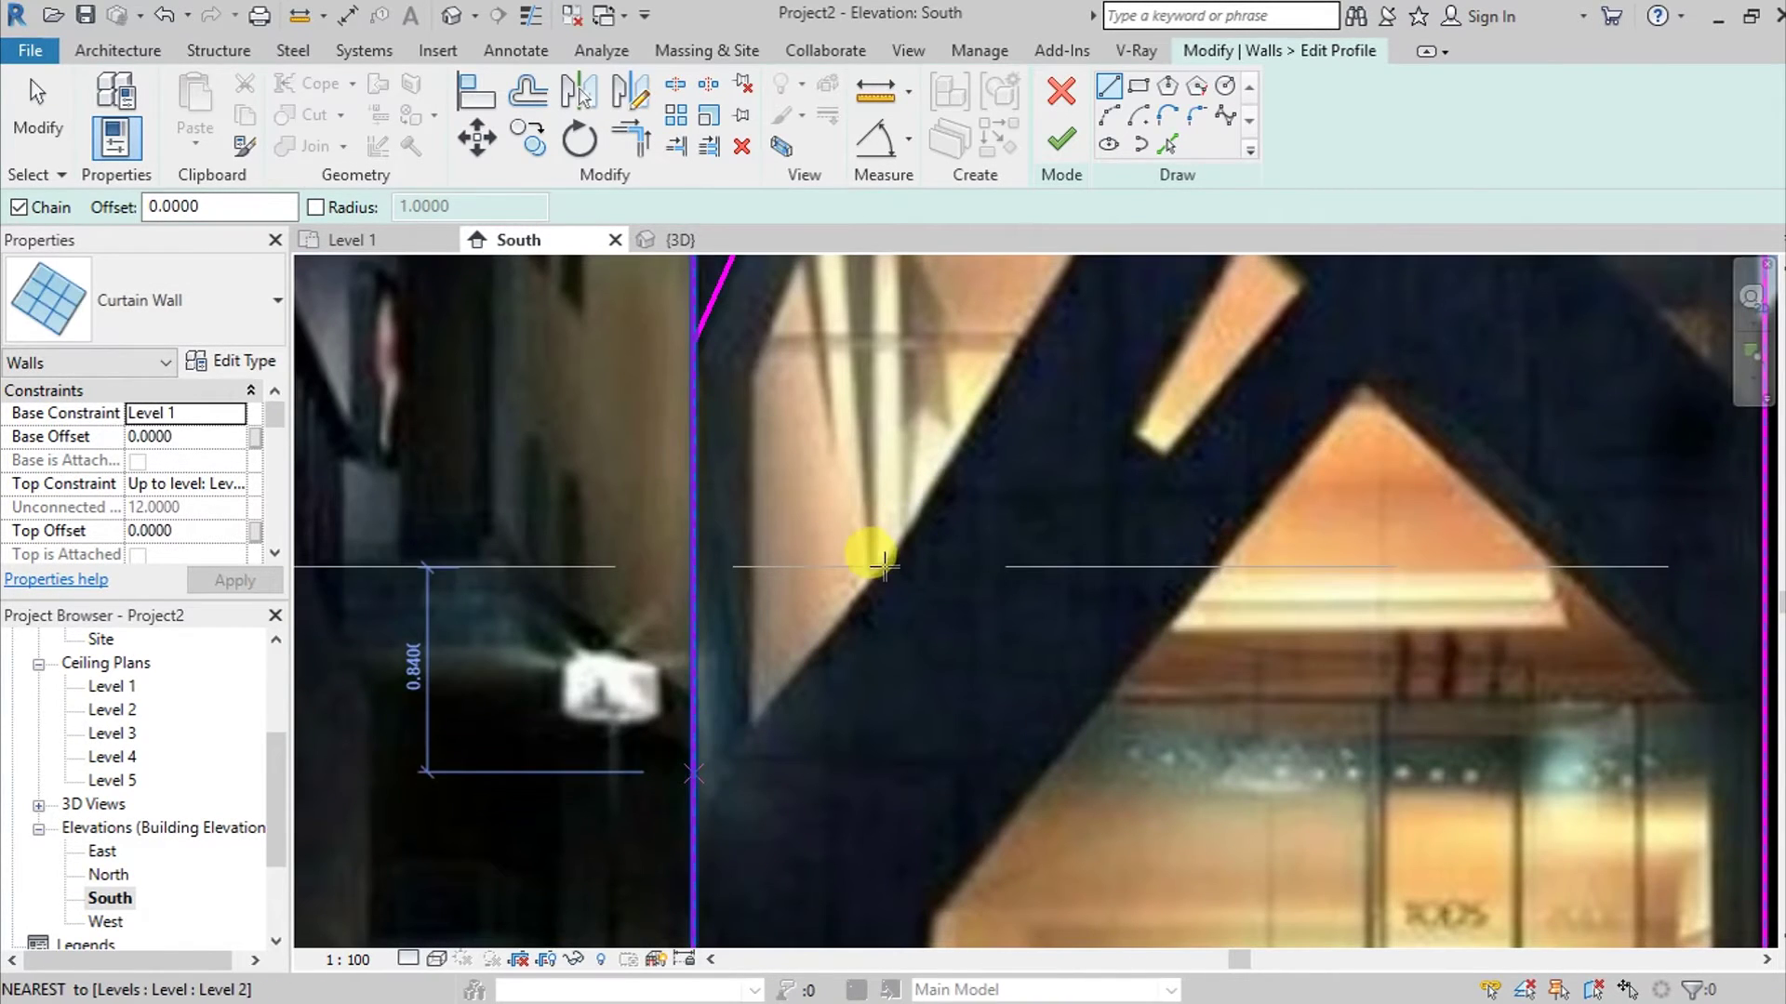
left_click(884, 565)
scroll(862, 636, "down", 3)
mouse_move(797, 778)
middle_mouse_down()
mouse_move(971, 583)
mouse_move(984, 475)
middle_mouse_up()
left_click(989, 480)
Trace the narrow four-sided opening above Level 2 as a closed loop, with its long left side about 0.92 m.
left_click(1082, 575)
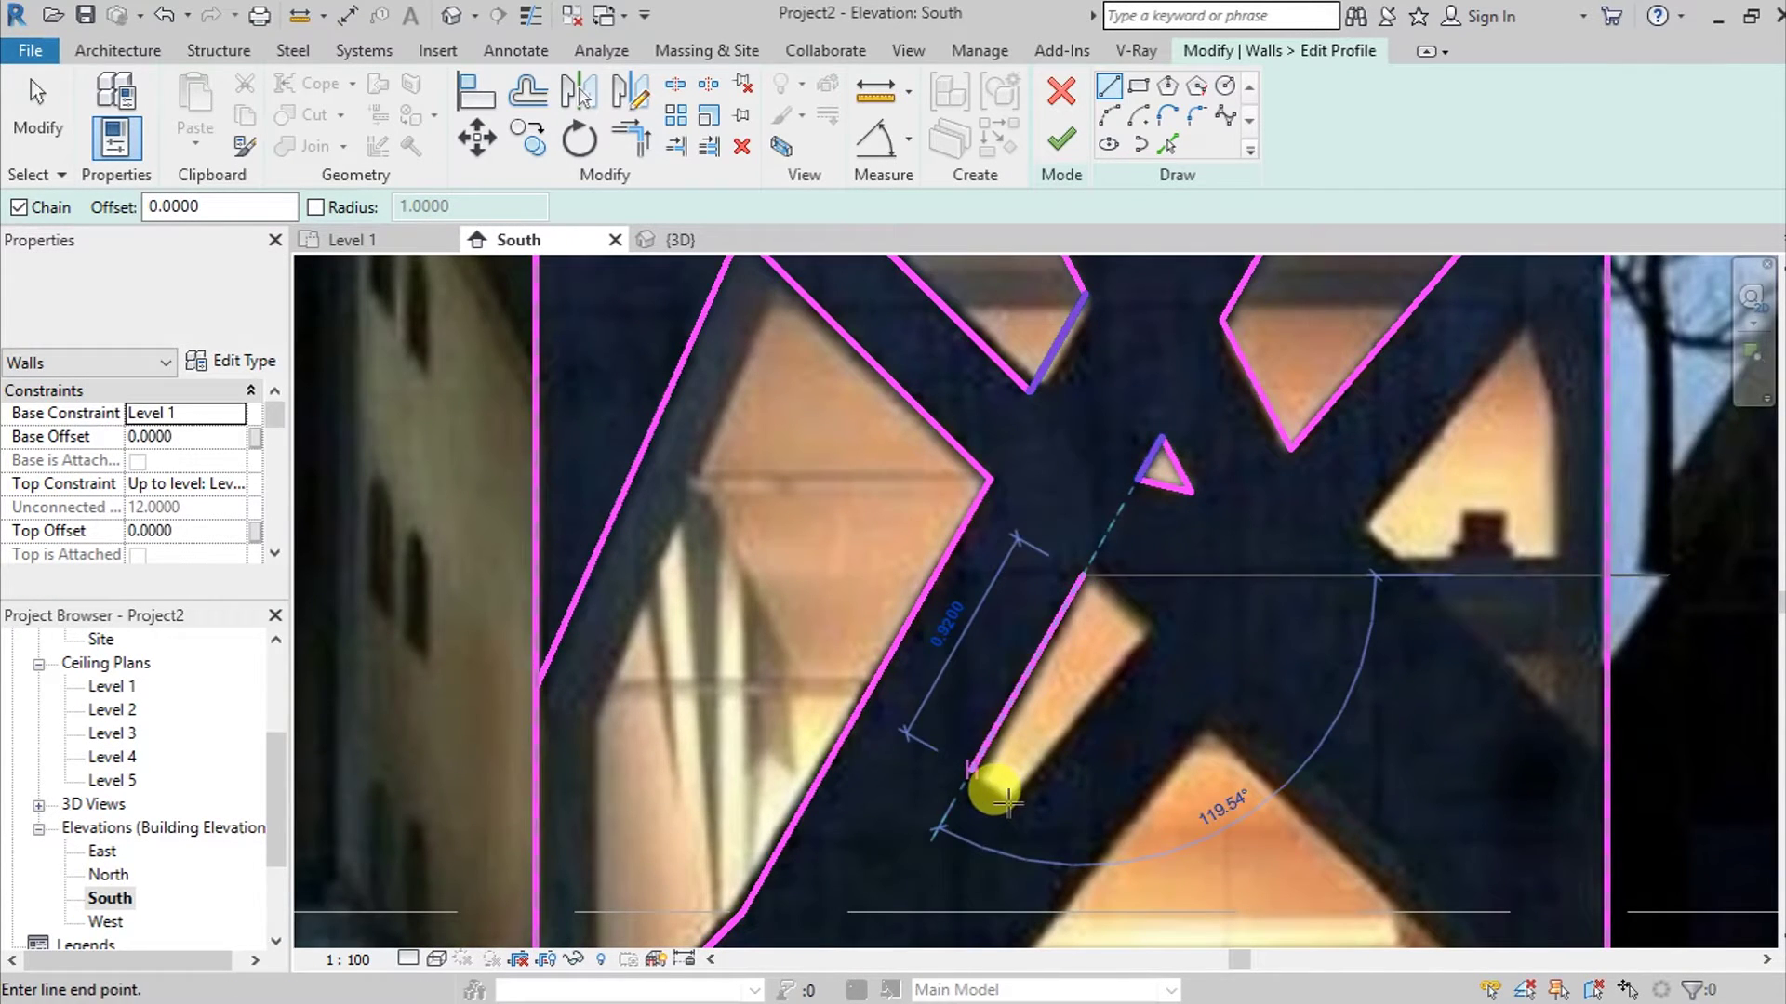
left_click(972, 770)
left_click(1007, 805)
left_click(1156, 629)
key("Escape")
key("Escape")
left_click(1109, 87)
left_click(1082, 575)
left_click(1156, 629)
Trace the ground-floor opening's peak and its left side down to the wall's base line.
scroll(1170, 688, "down", 3)
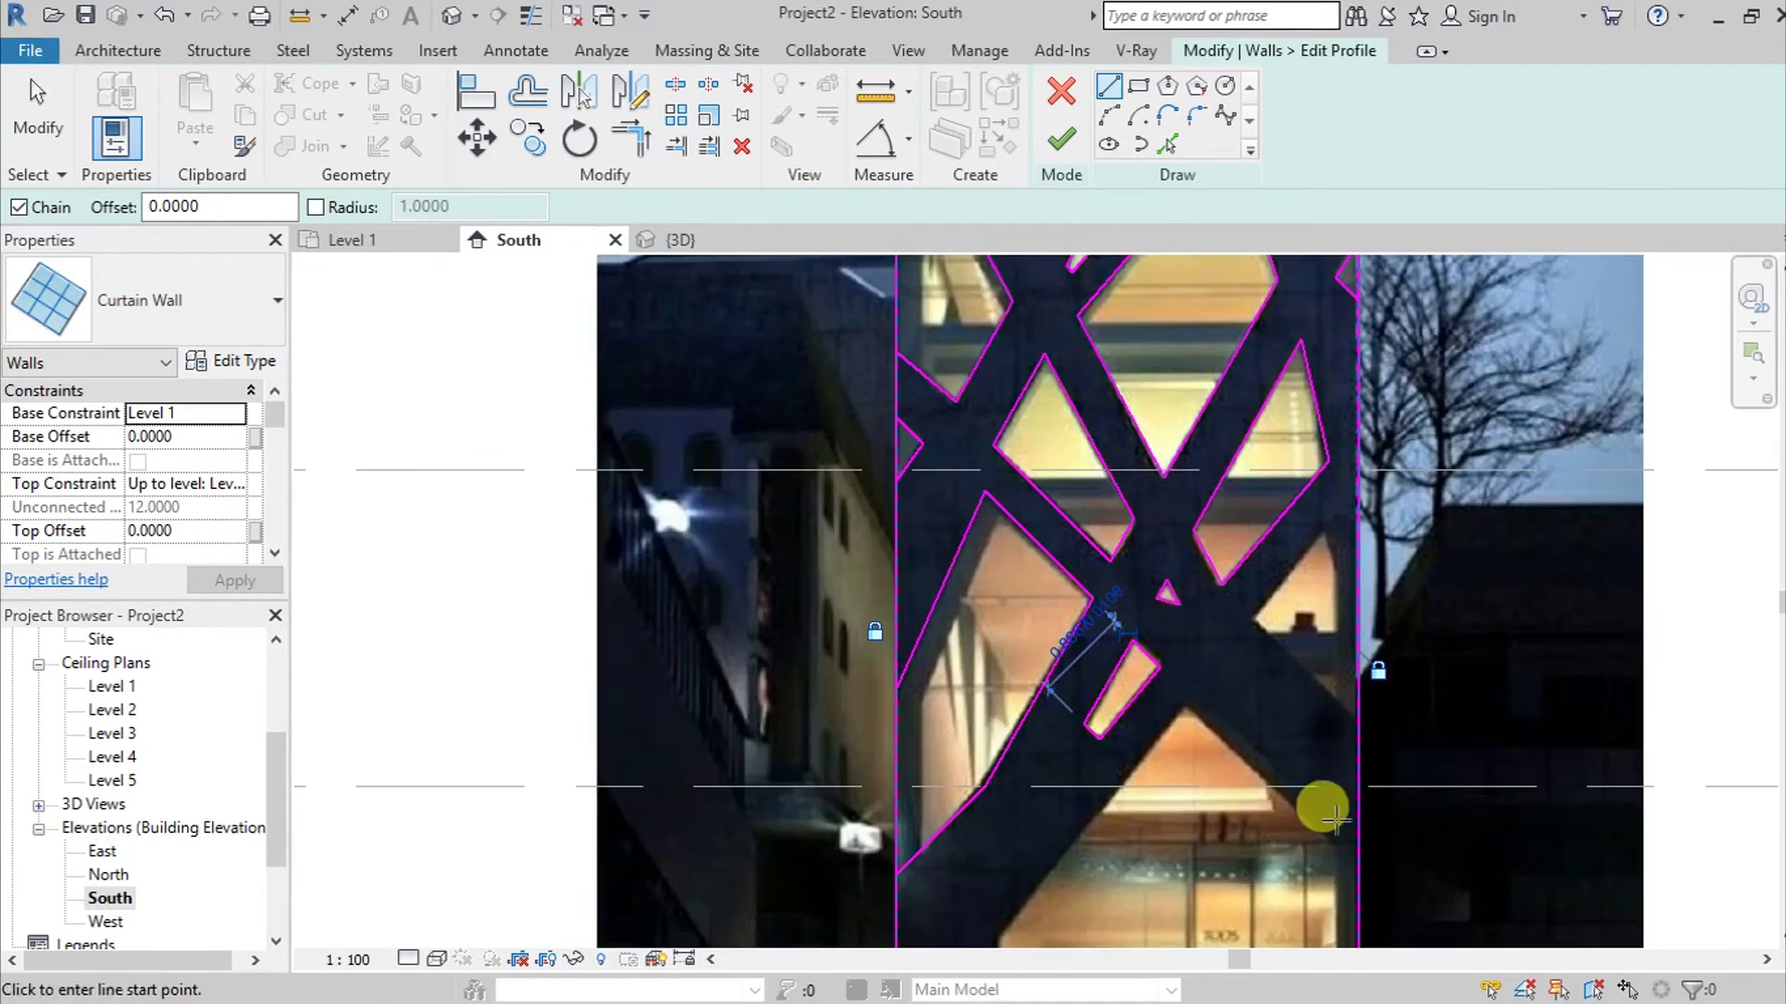
middle_click_drag(1332, 817, 1228, 638)
scroll(1212, 623, "up", 5)
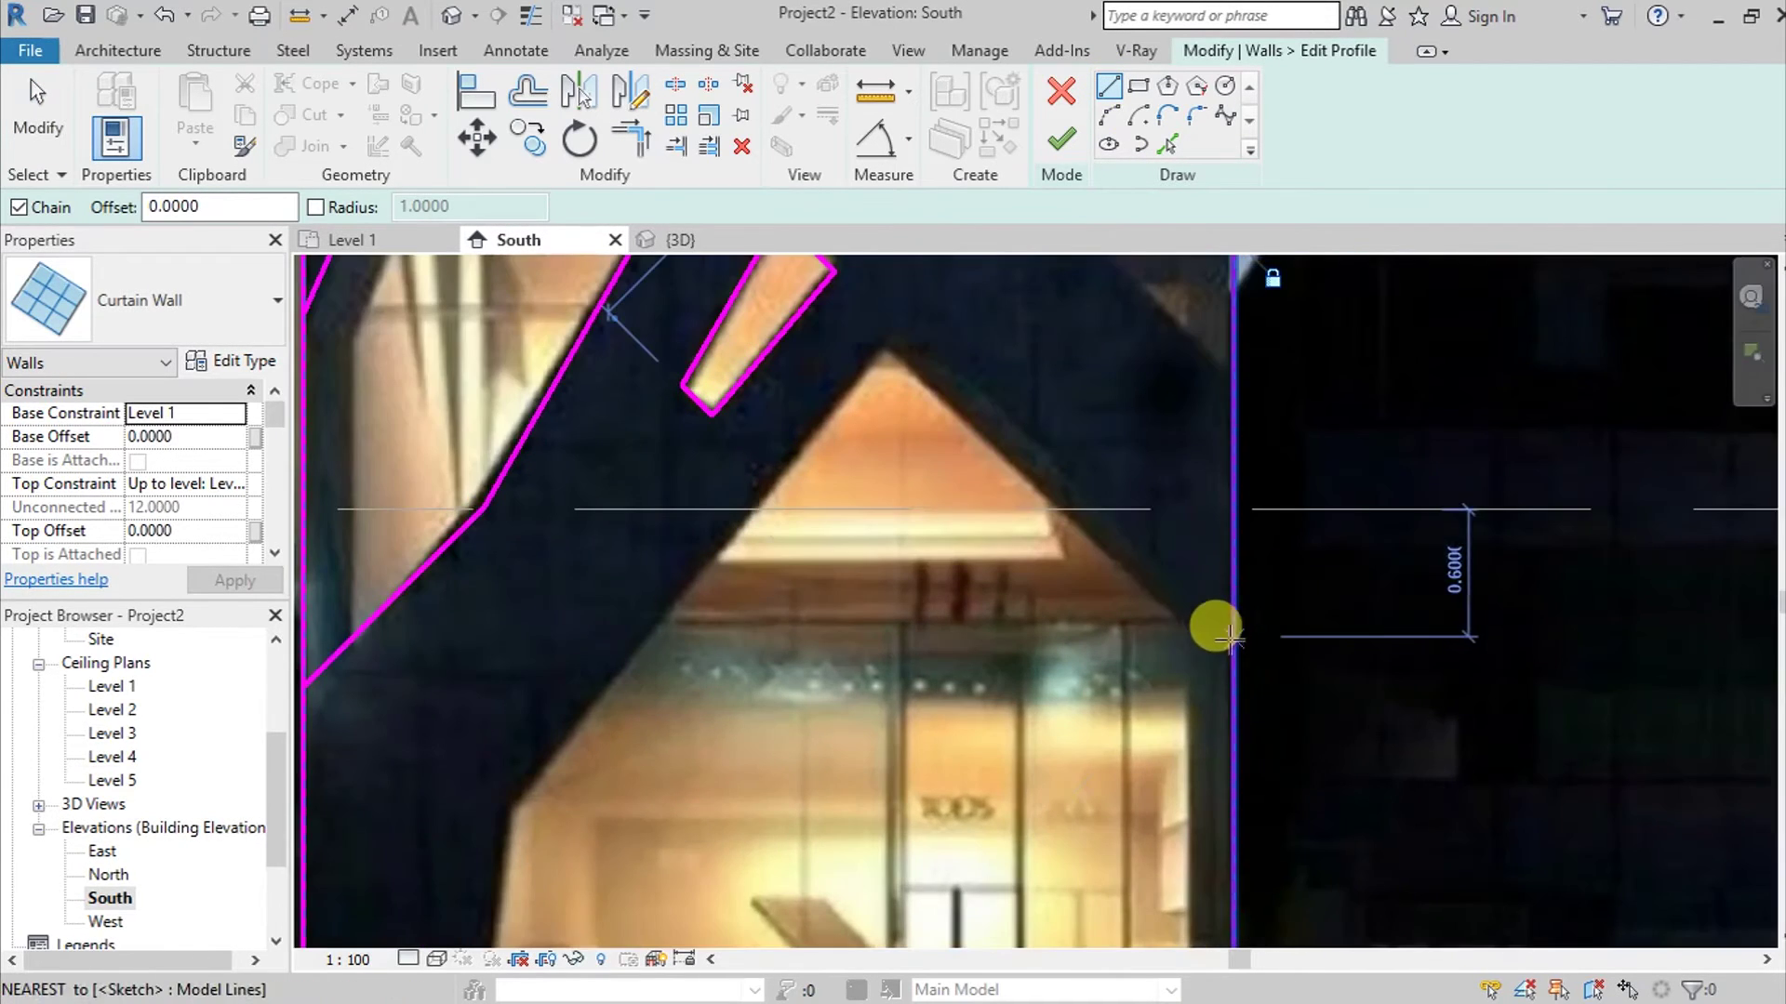
left_click(883, 340)
left_click(497, 801)
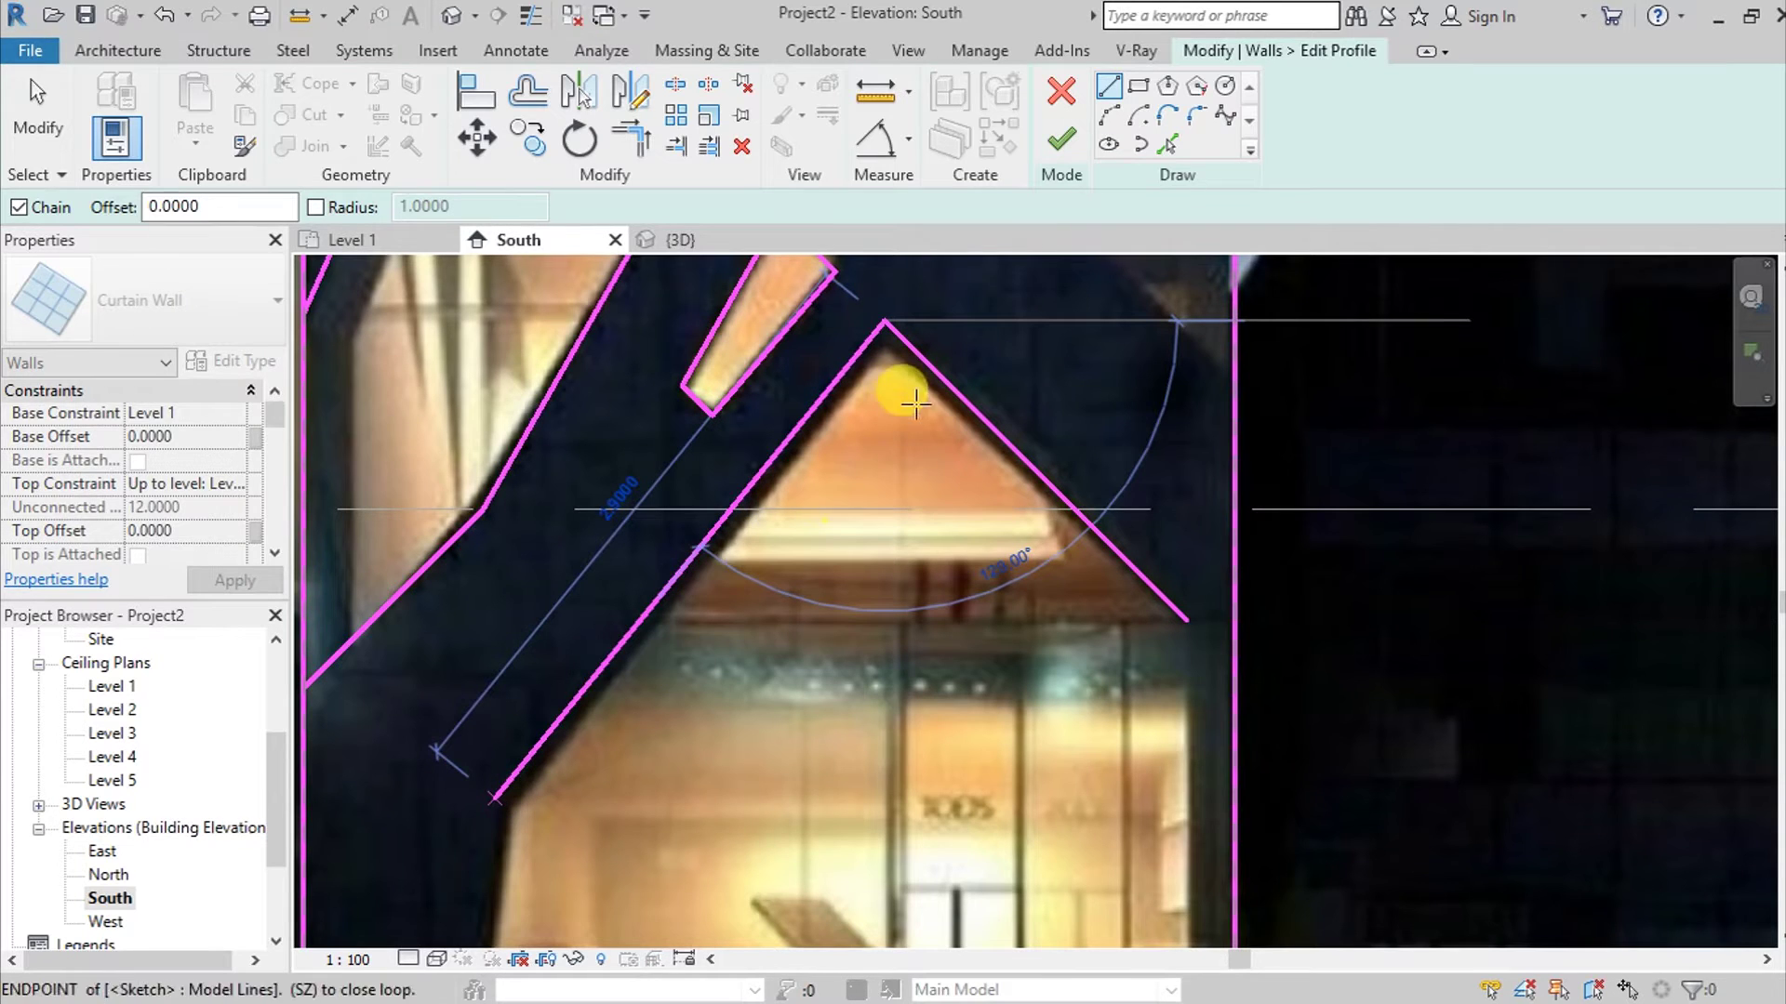
middle_click_drag(625, 774, 1160, 281)
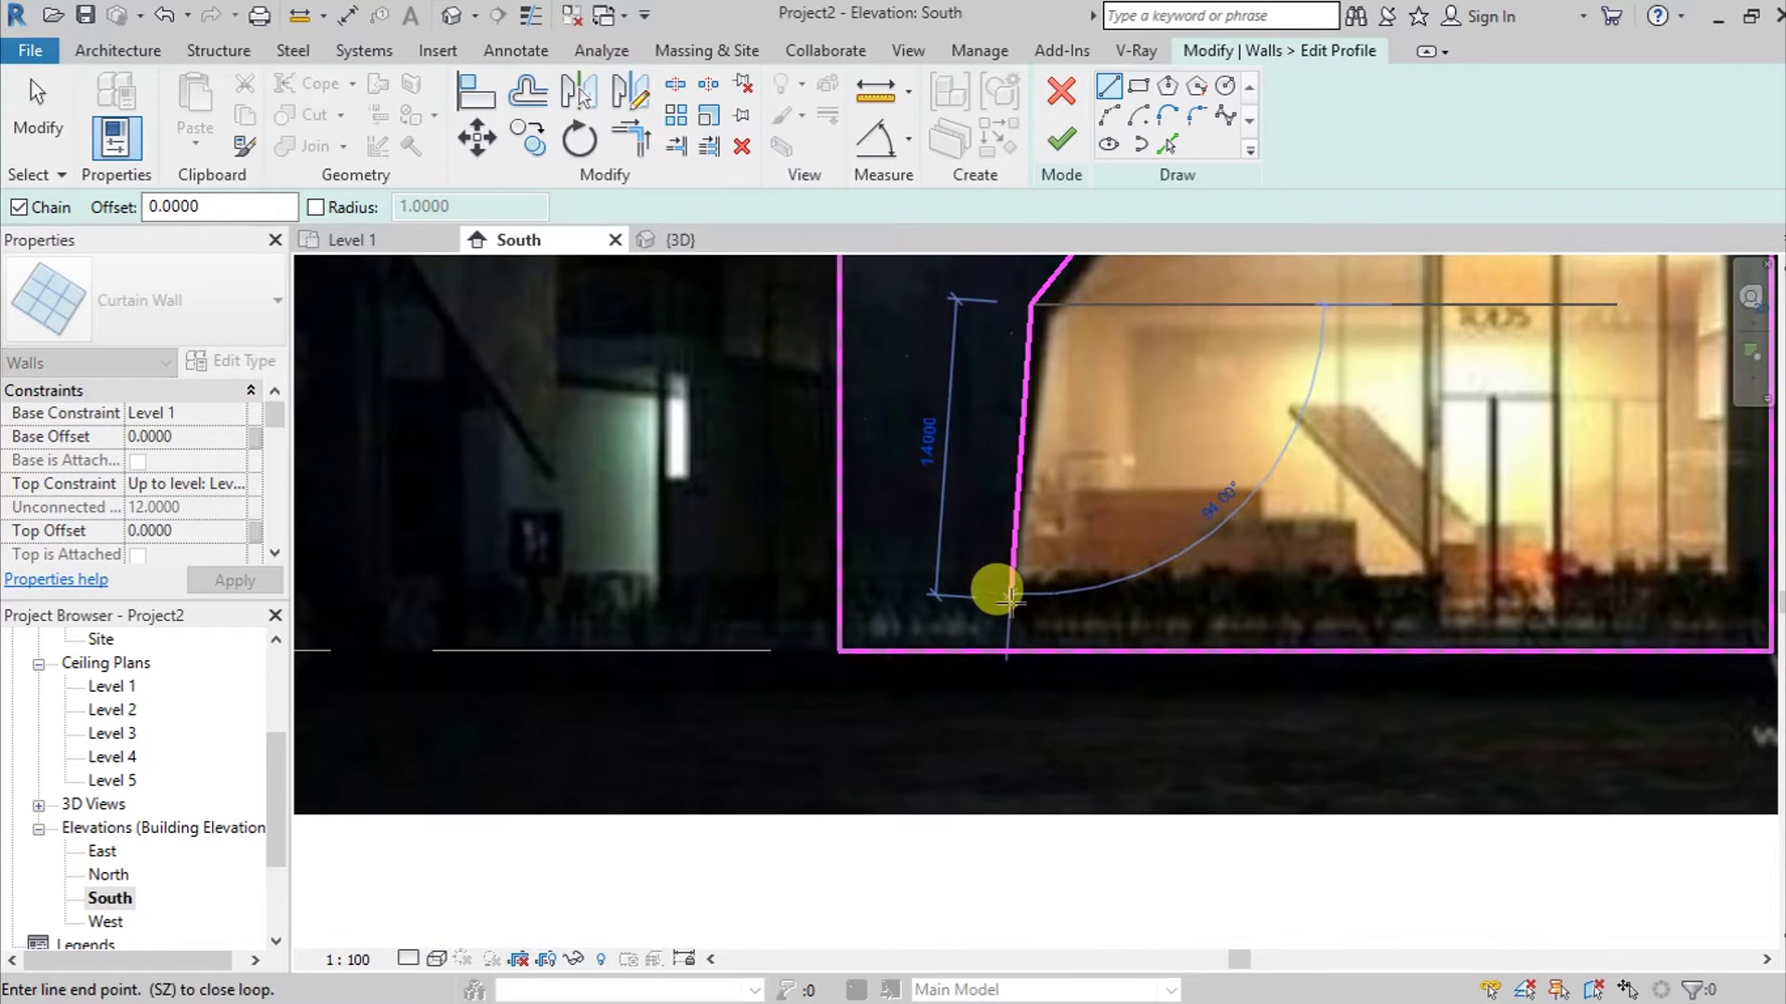
left_click(1009, 650)
Close the ground-floor opening's right side with a vertical line down to the wall's base line.
scroll(1259, 469, "down", 2)
middle_click_drag(1542, 410, 1048, 681)
scroll(995, 570, "up", 2)
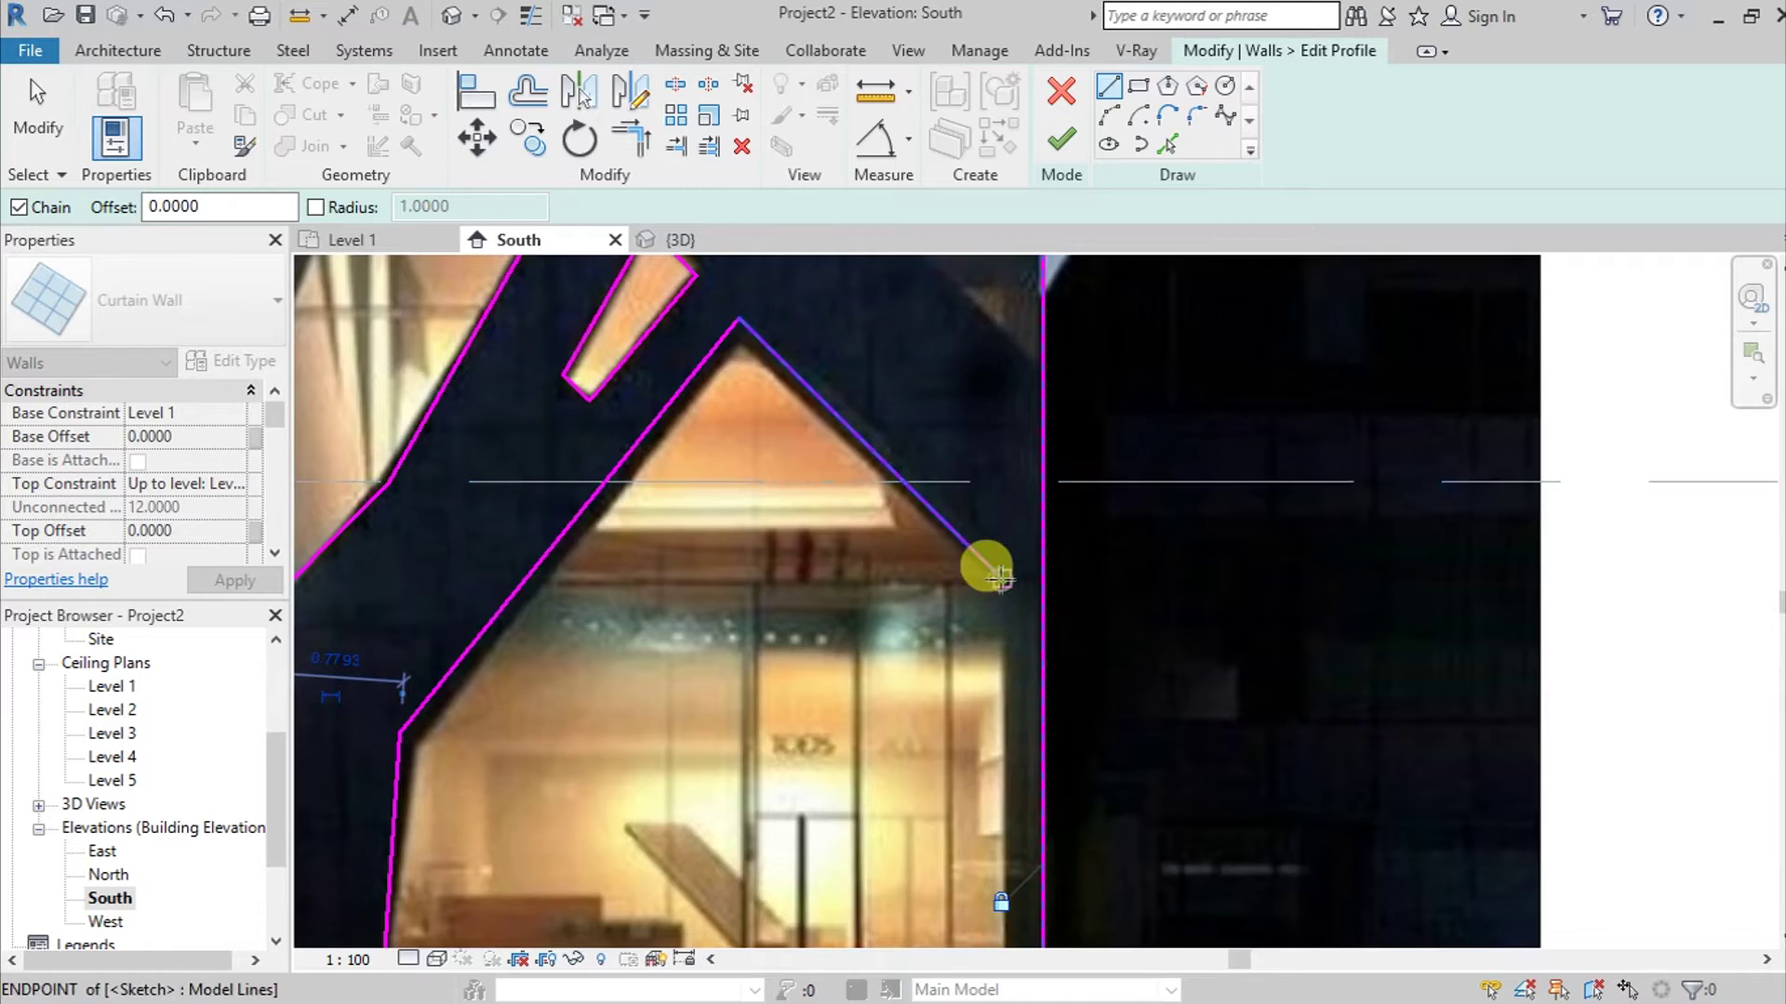
left_click(996, 570)
middle_click_drag(1003, 816, 1021, 428)
left_click(1023, 642)
key("Escape")
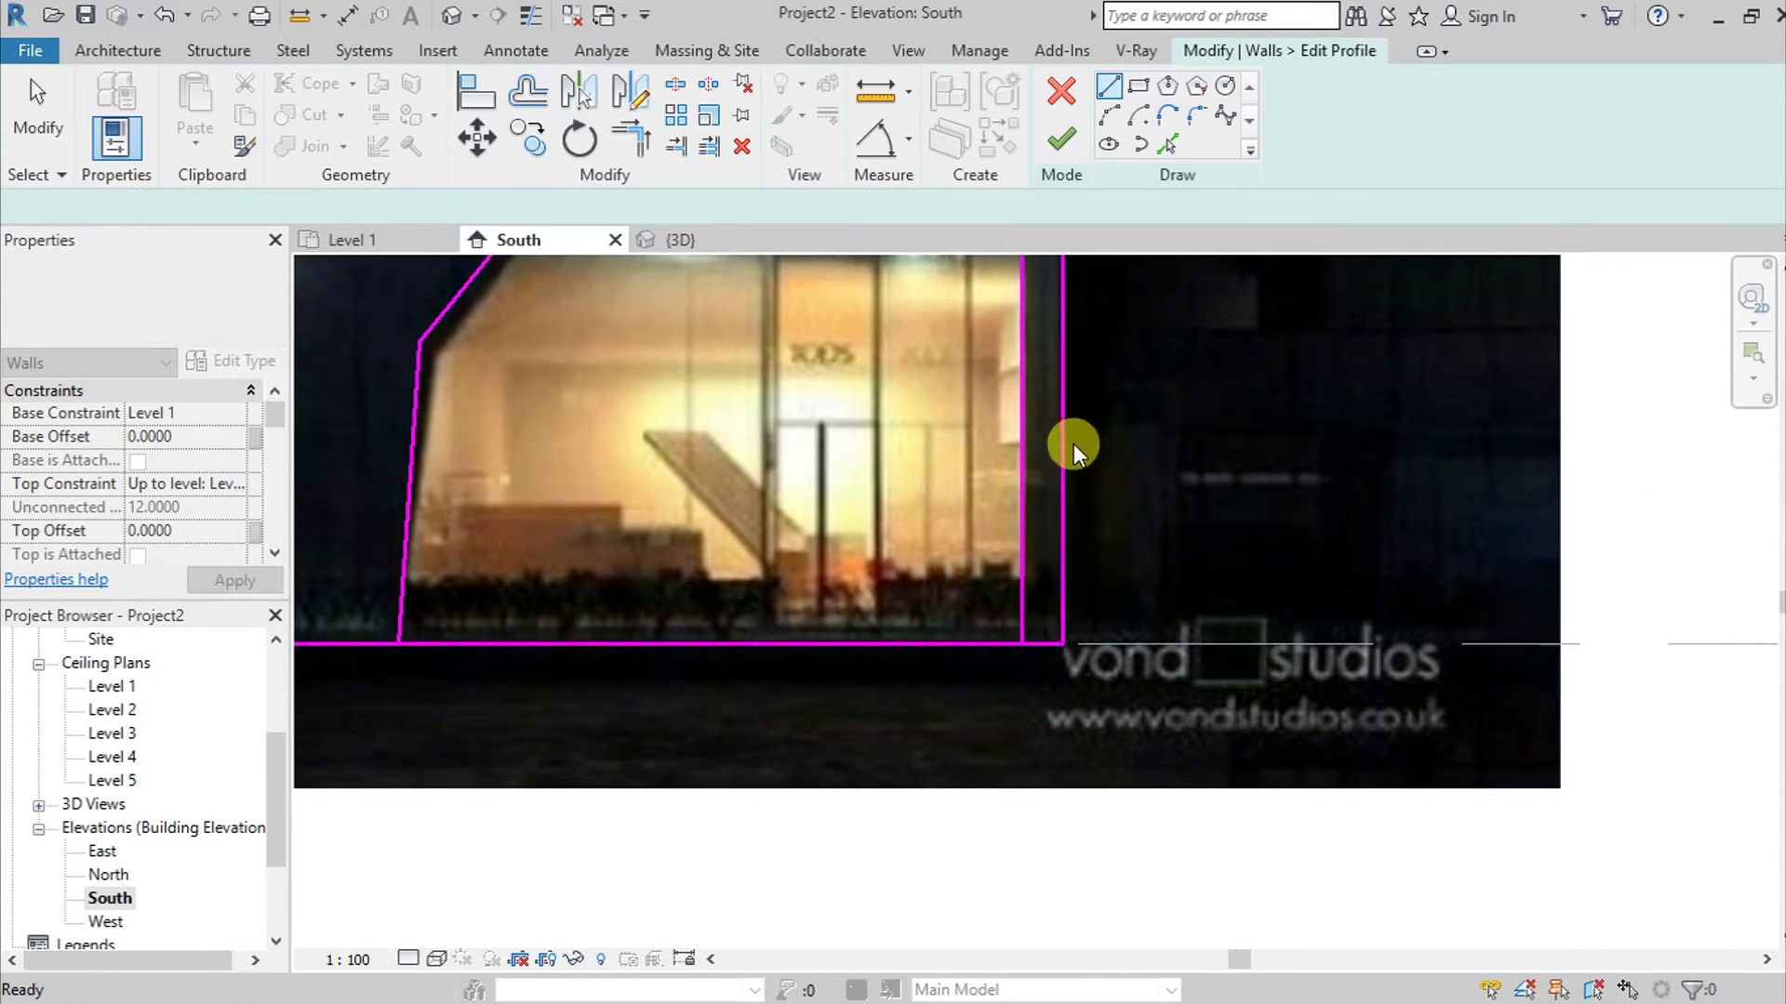
key("Escape")
Split the profile's base line beside the ground-floor opening.
scroll(1135, 330, "down", 2)
middle_click_drag(1139, 325, 1185, 657)
scroll(1184, 657, "down", 1)
key("s")
key("l")
scroll(828, 799, "up", 2)
left_click(747, 792)
left_click(1403, 789)
Trace the right-edge opening between Level 2 and Level 3 with two lines meeting the wall's edge, the lower one about 1.43 m long.
scroll(1456, 558, "down", 2)
middle_click_drag(1456, 558, 1324, 767)
left_click(1108, 86)
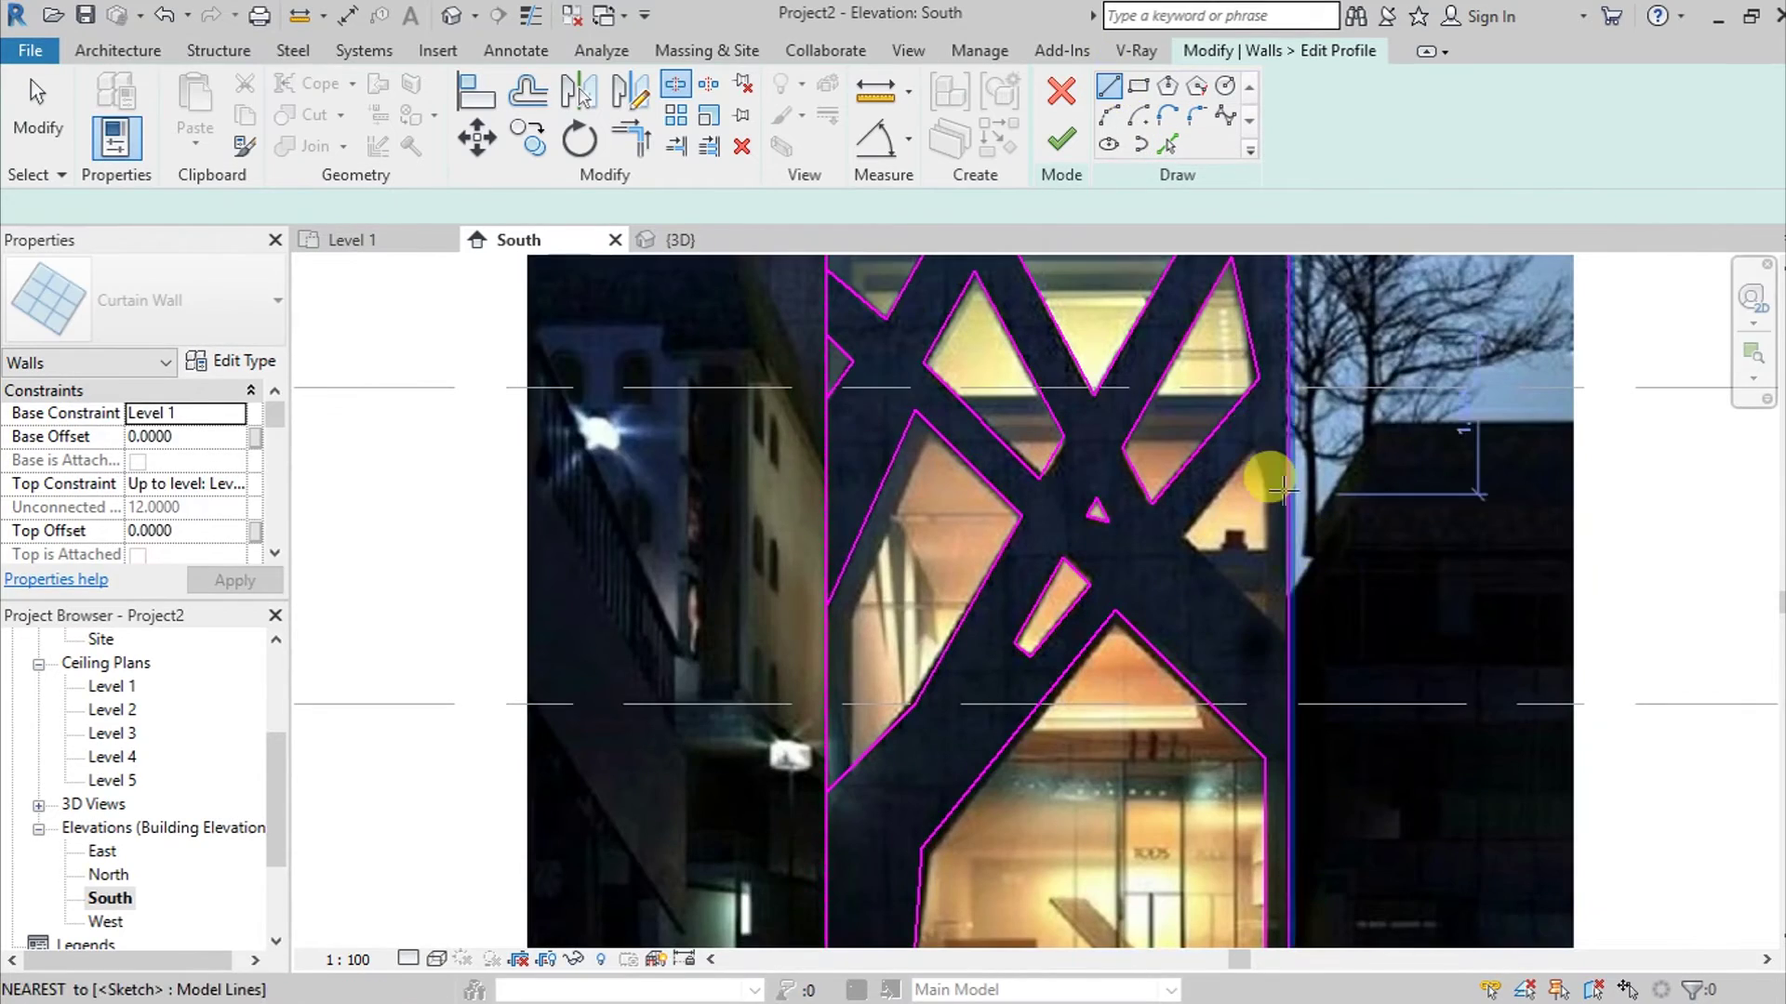
scroll(1232, 343, "up", 3)
left_click(1054, 594)
left_click(1291, 827)
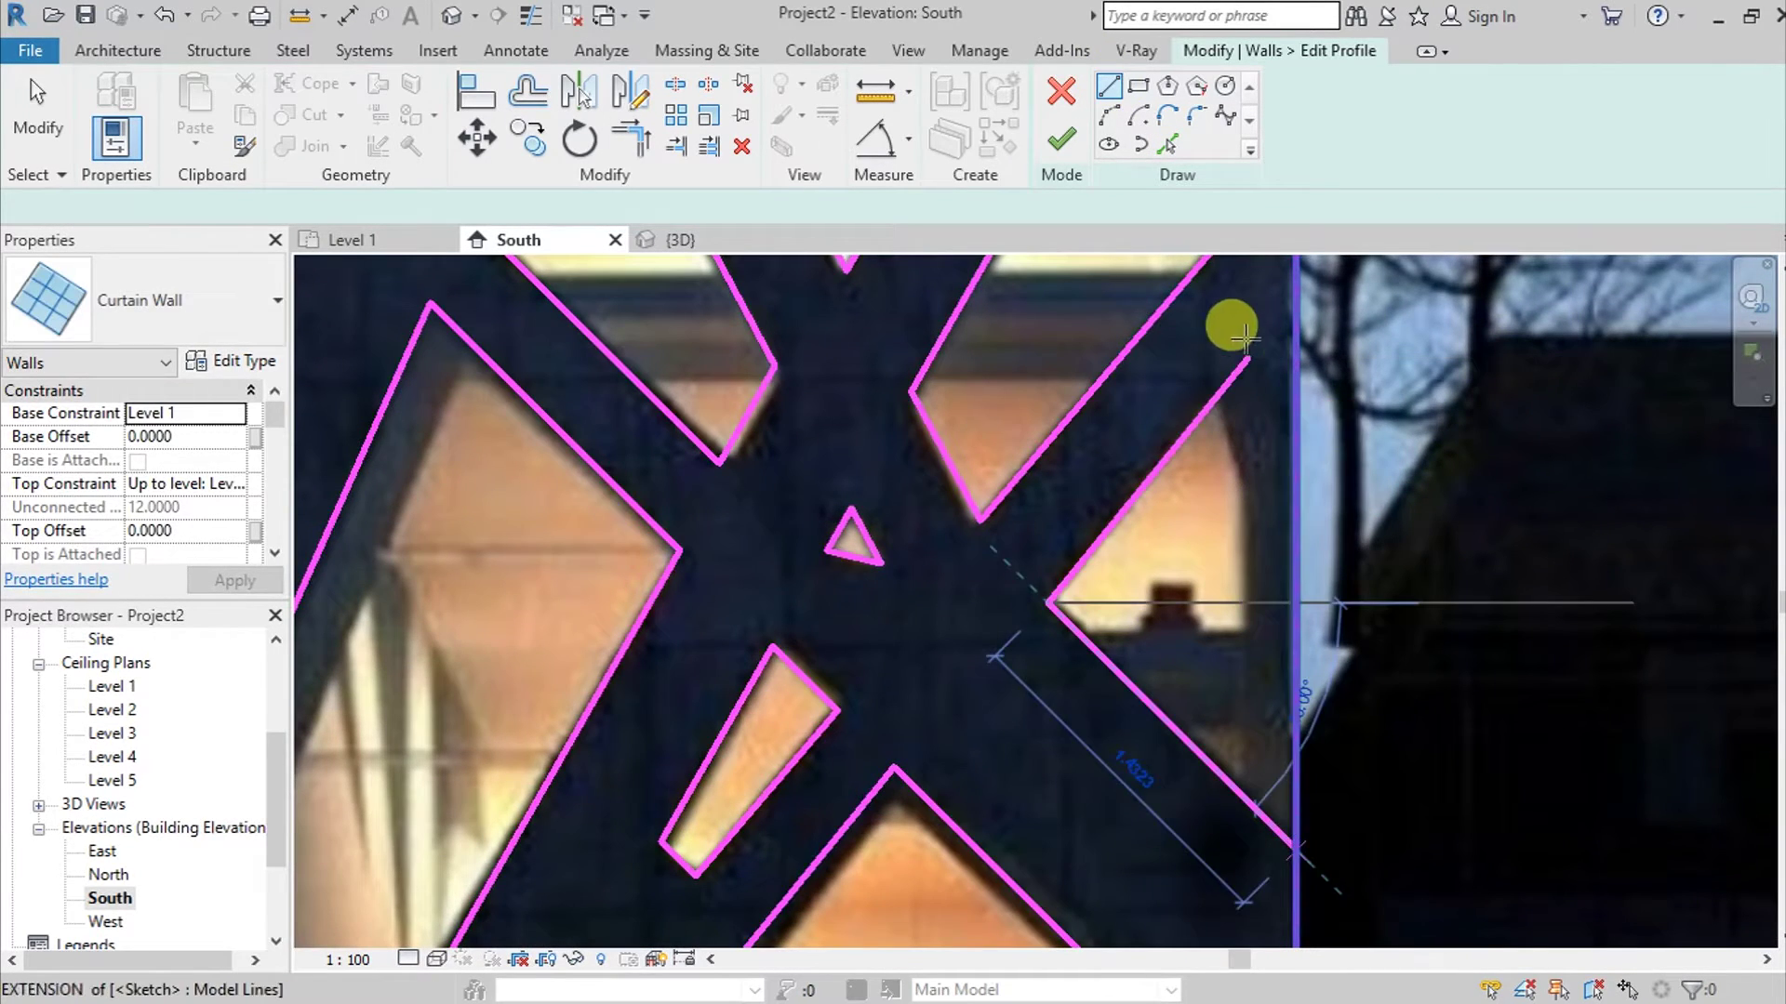
left_click(1296, 272)
scroll(1347, 350, "down", 4)
key("Escape")
key("Escape")
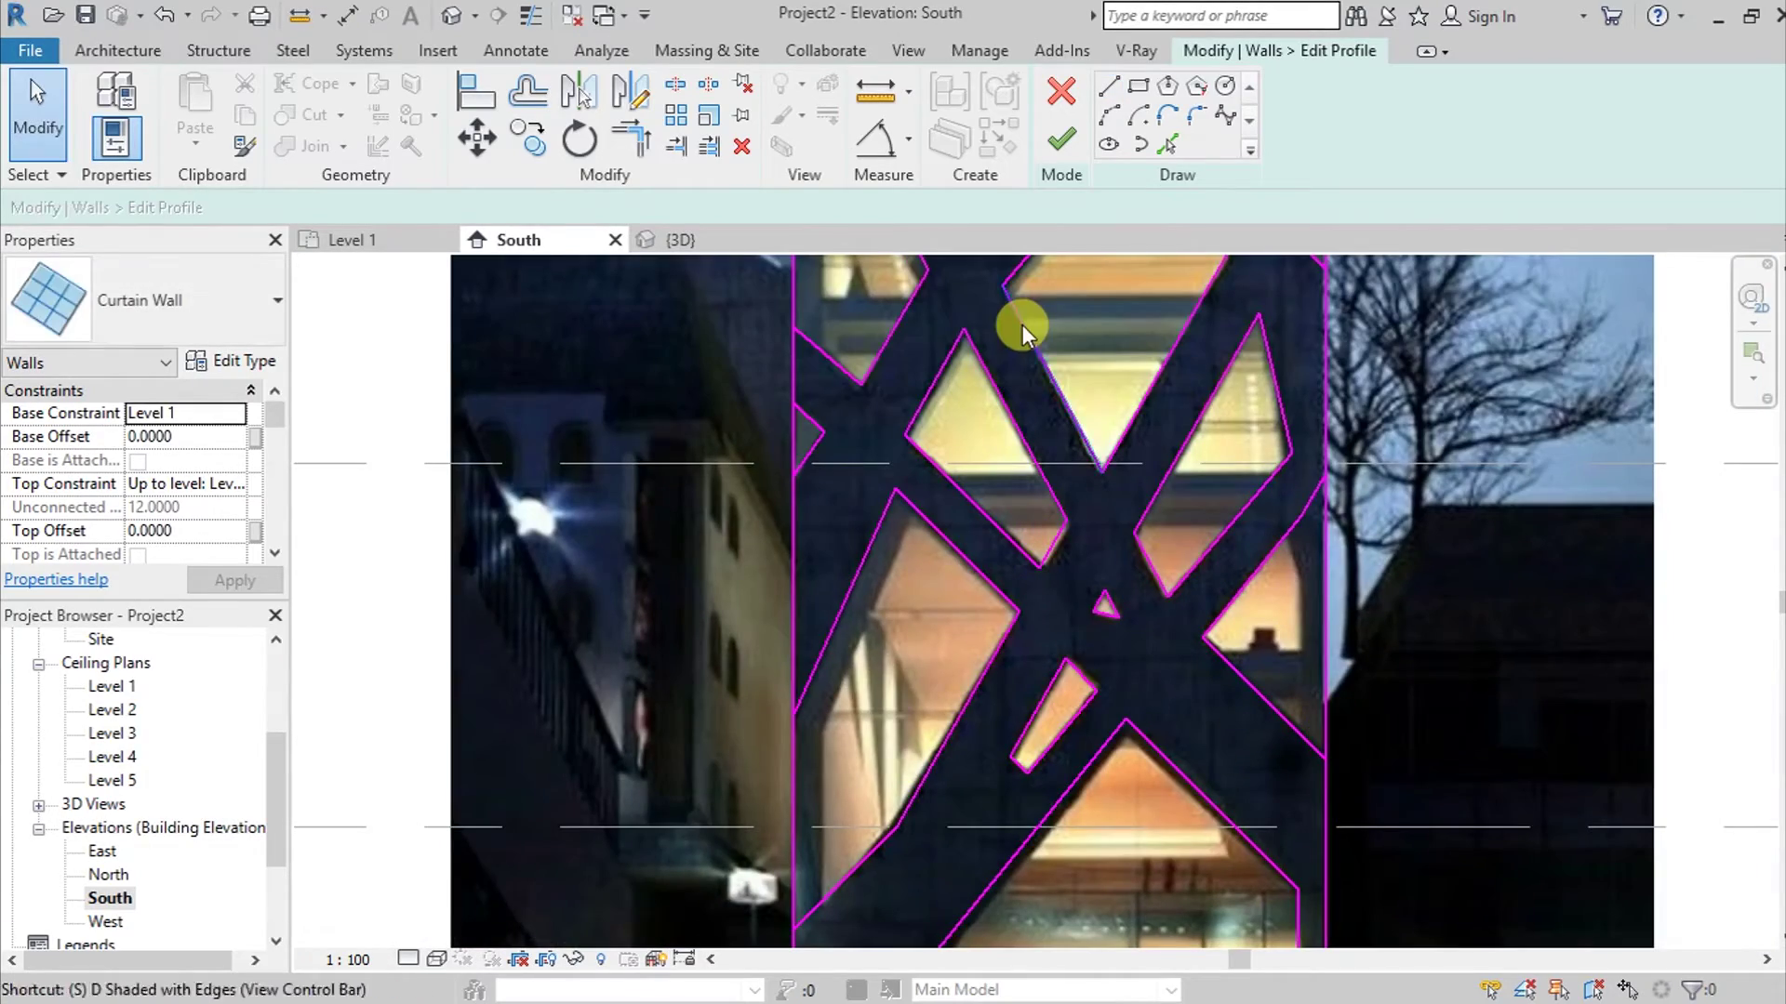
Split the profile's right edge beside the openings that meet it.
key("s")
key("l")
middle_click_drag(1360, 782, 1099, 558)
scroll(1100, 558, "down", 3)
scroll(1076, 797, "up", 5)
middle_click_drag(1092, 343, 1092, 681)
middle_click_drag(1166, 485, 1186, 783)
middle_click_drag(1183, 332, 1213, 728)
middle_click_drag(1169, 372, 1219, 691)
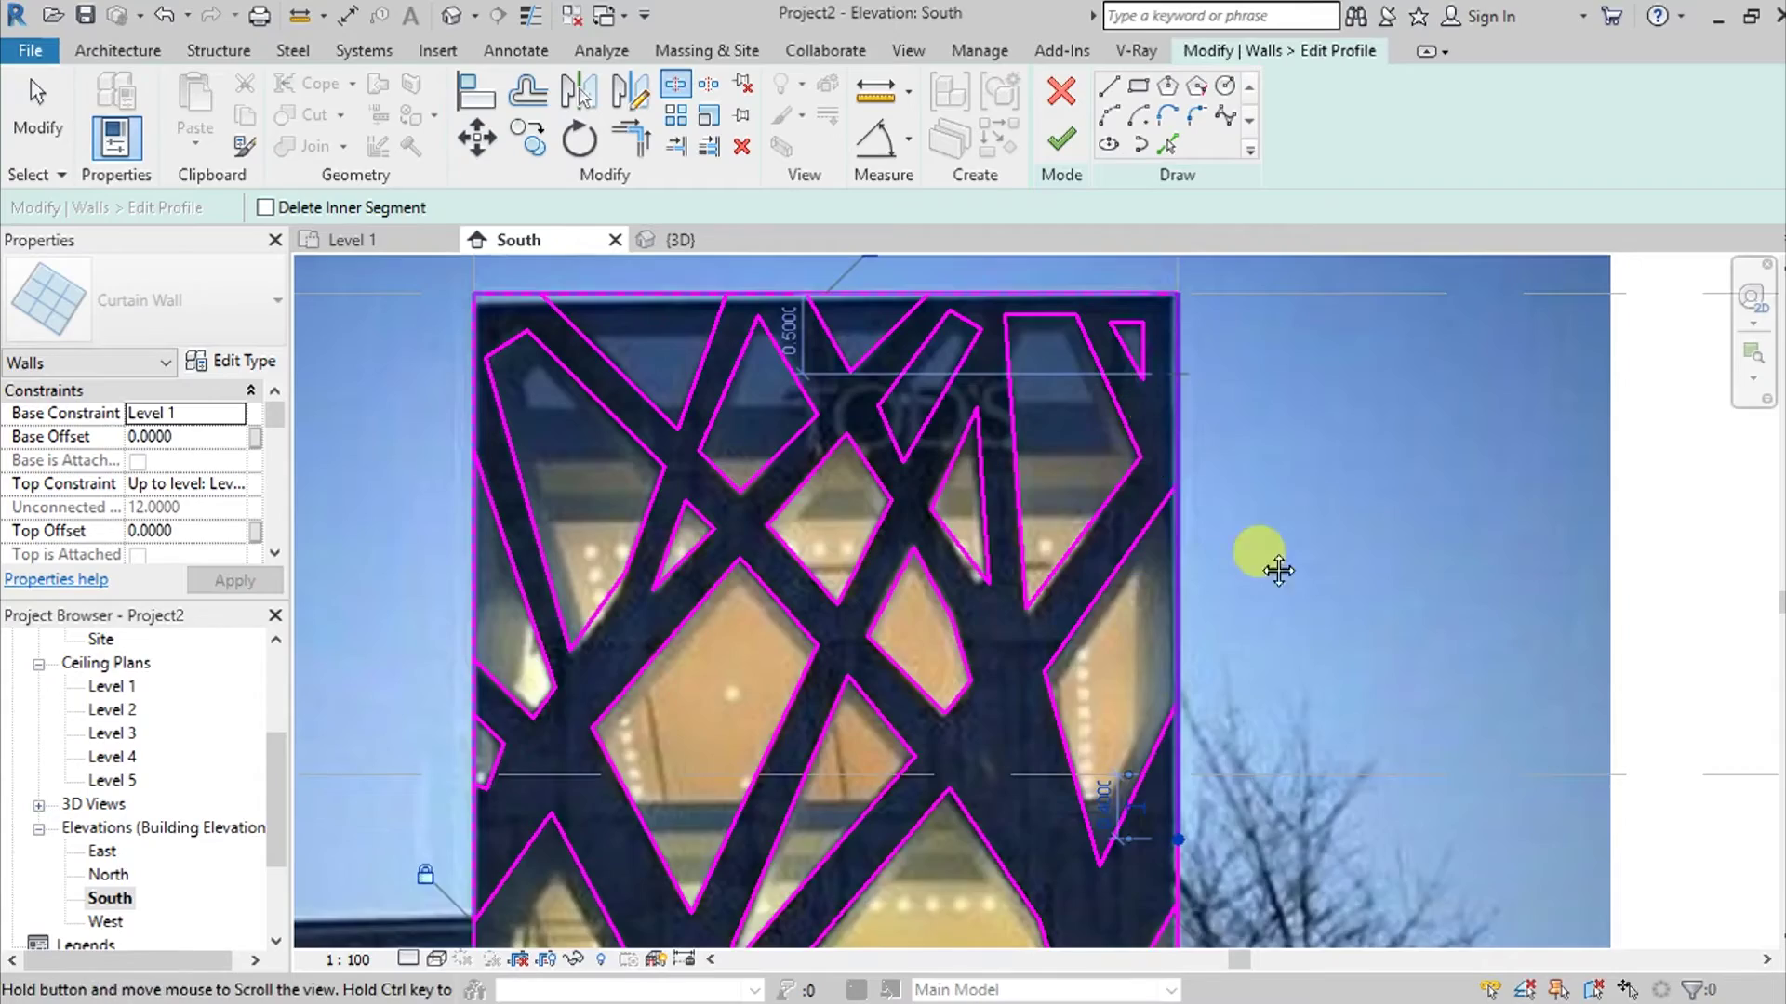
Split the profile's top edge at two points between the openings that meet it.
middle_click_drag(1279, 570, 1439, 688)
left_click(941, 410)
middle_click_drag(1161, 470, 1327, 511)
left_click(829, 449)
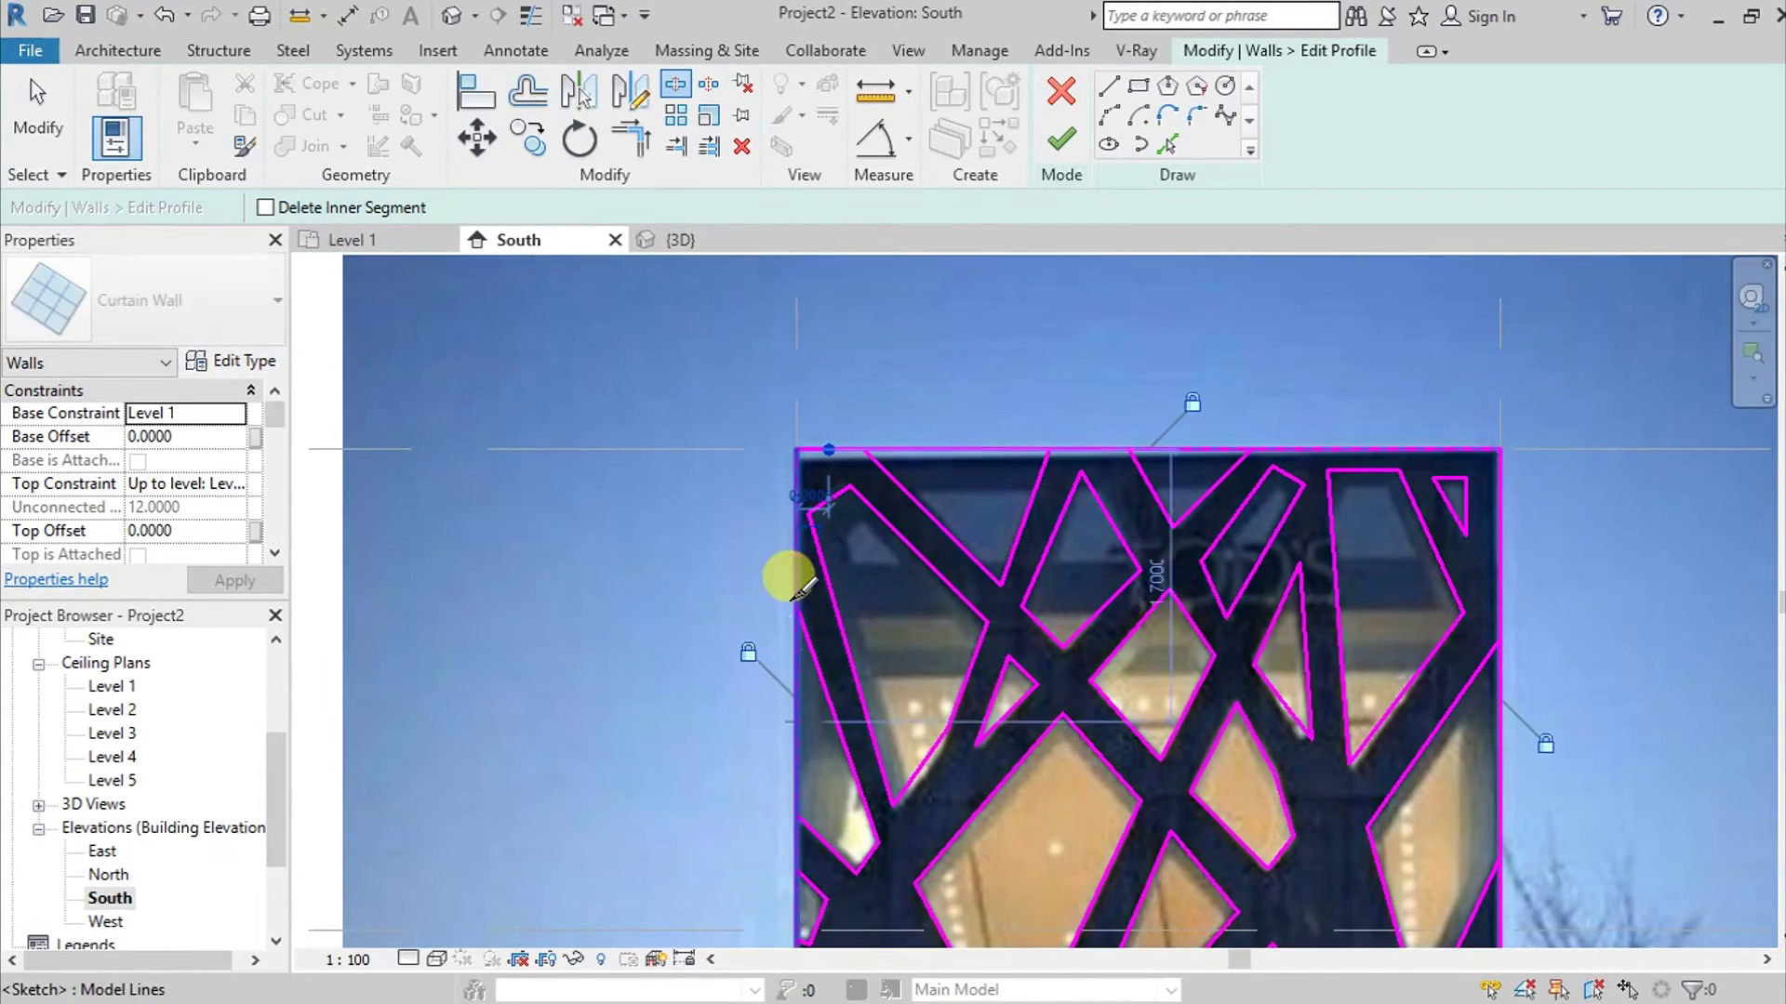
Split the profile's left edge between the openings that meet it.
middle_click_drag(810, 846, 957, 556)
left_click(944, 721)
middle_click_drag(1097, 796, 1089, 427)
left_click(936, 617)
middle_click_drag(986, 856, 988, 652)
left_click(938, 642)
Trim the profile's bottom edge to the two sides of the large ground-floor opening.
scroll(938, 642, "down", 1)
middle_click_drag(1081, 754, 1131, 543)
scroll(1112, 791, "down", 1)
middle_click_drag(1200, 865, 1209, 641)
key("t")
key("r")
scroll(1157, 796, "up", 3)
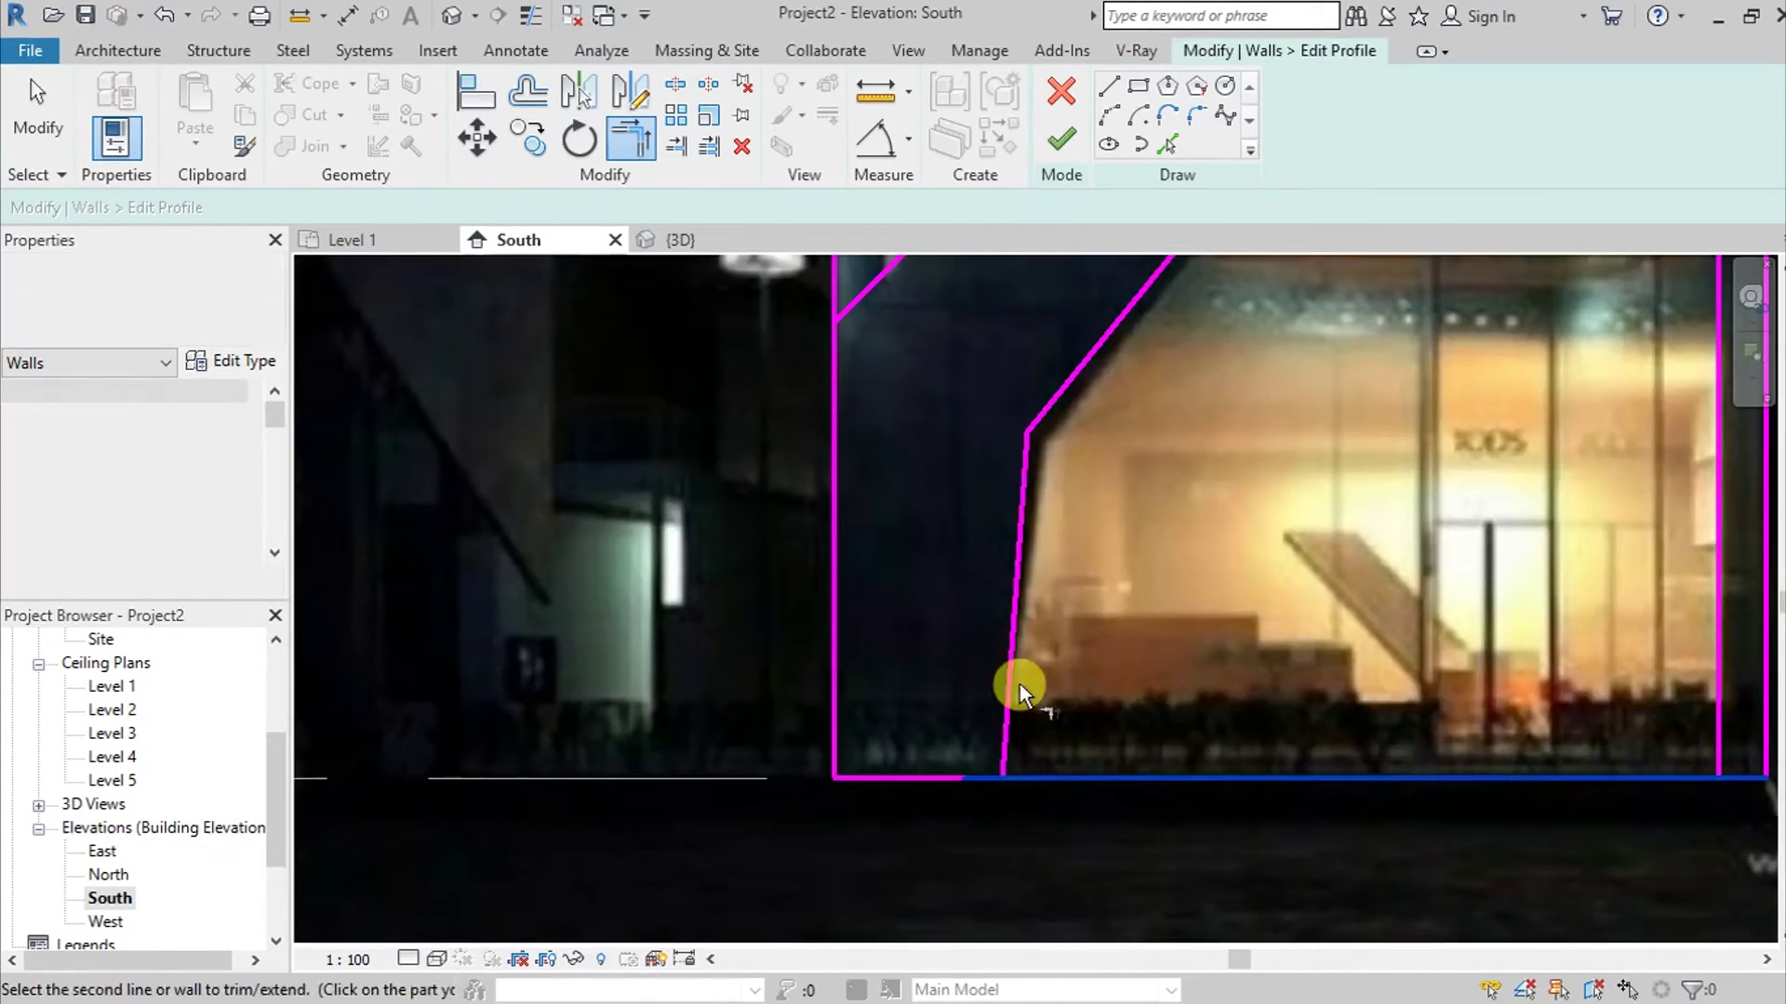
left_click(1257, 759)
scroll(1257, 777, "down", 2)
scroll(1257, 800, "up", 2)
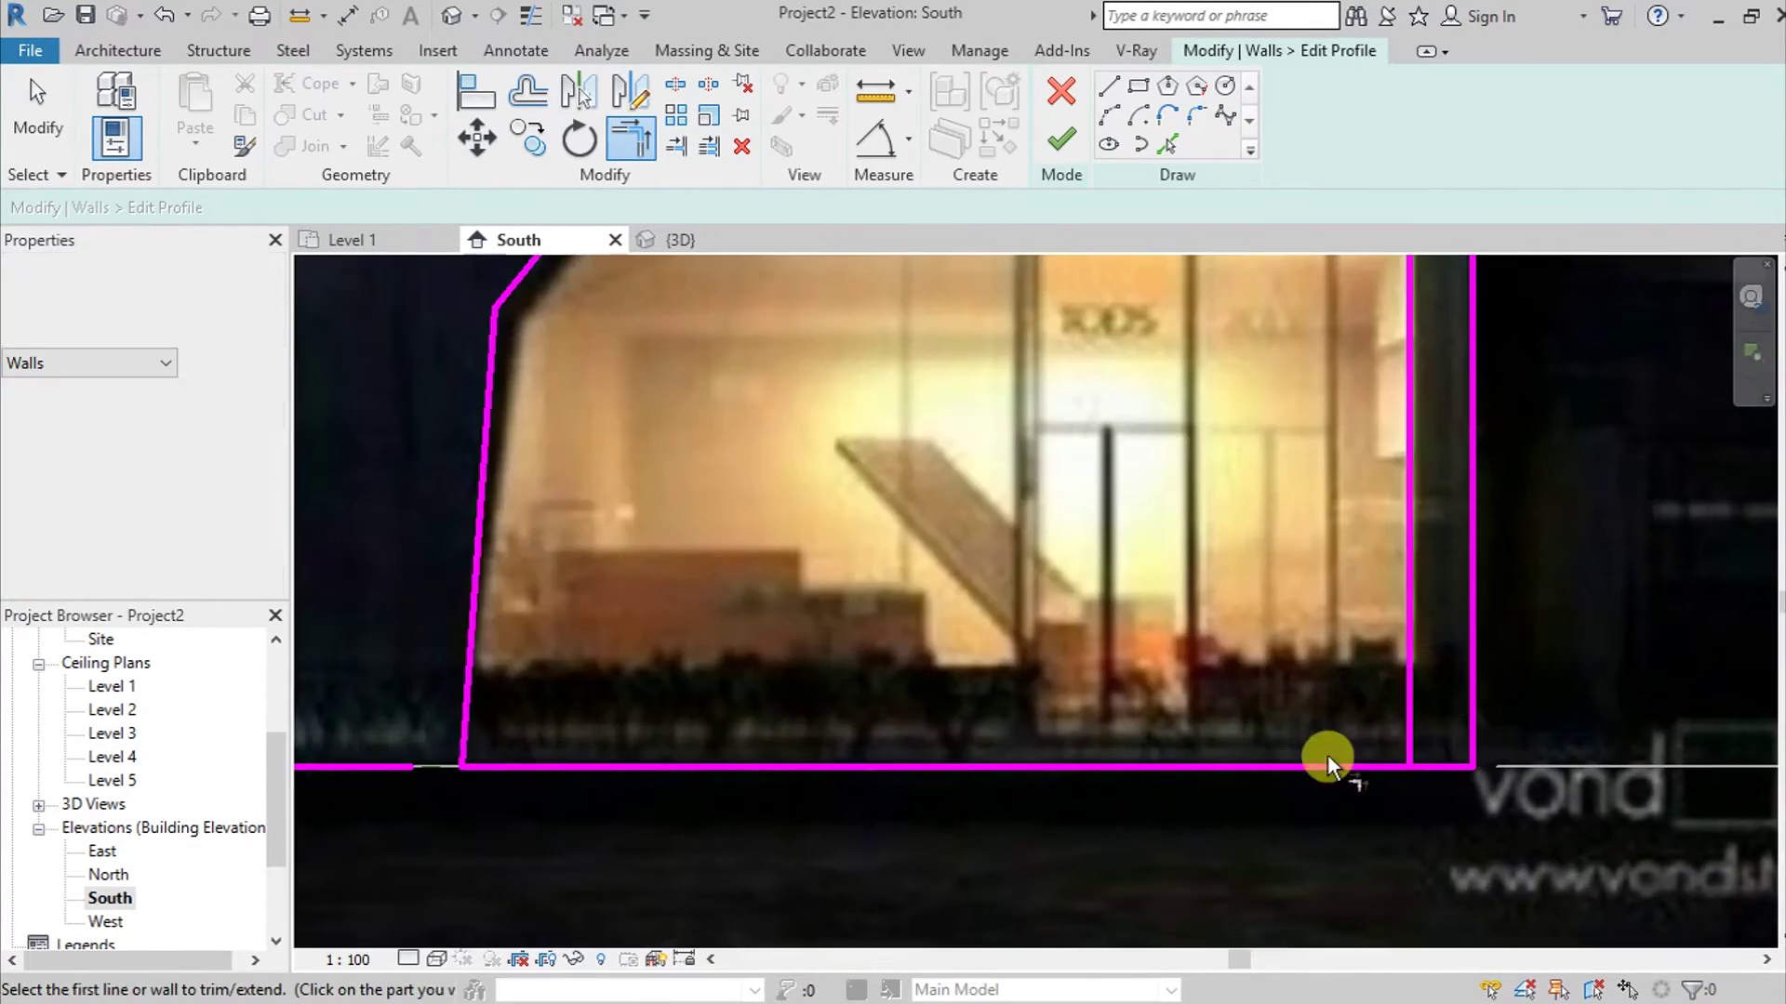
left_click(1409, 673)
Trim the profile's right edge to the sketch lines of the openings that meet it, working upward.
scroll(1410, 675, "down", 1)
scroll(1412, 671, "down", 1)
middle_click_drag(1442, 288, 1348, 819)
scroll(1323, 701, "up", 3)
scroll(1320, 701, "down", 1)
middle_click_drag(1335, 711, 1333, 944)
left_click(1316, 381)
left_click(1354, 365)
scroll(1354, 365, "down", 3)
middle_click_drag(1359, 367, 1299, 837)
scroll(1289, 558, "up", 3)
left_click(1248, 576)
left_click(1280, 566)
scroll(1319, 603, "down", 3)
left_click(1275, 364)
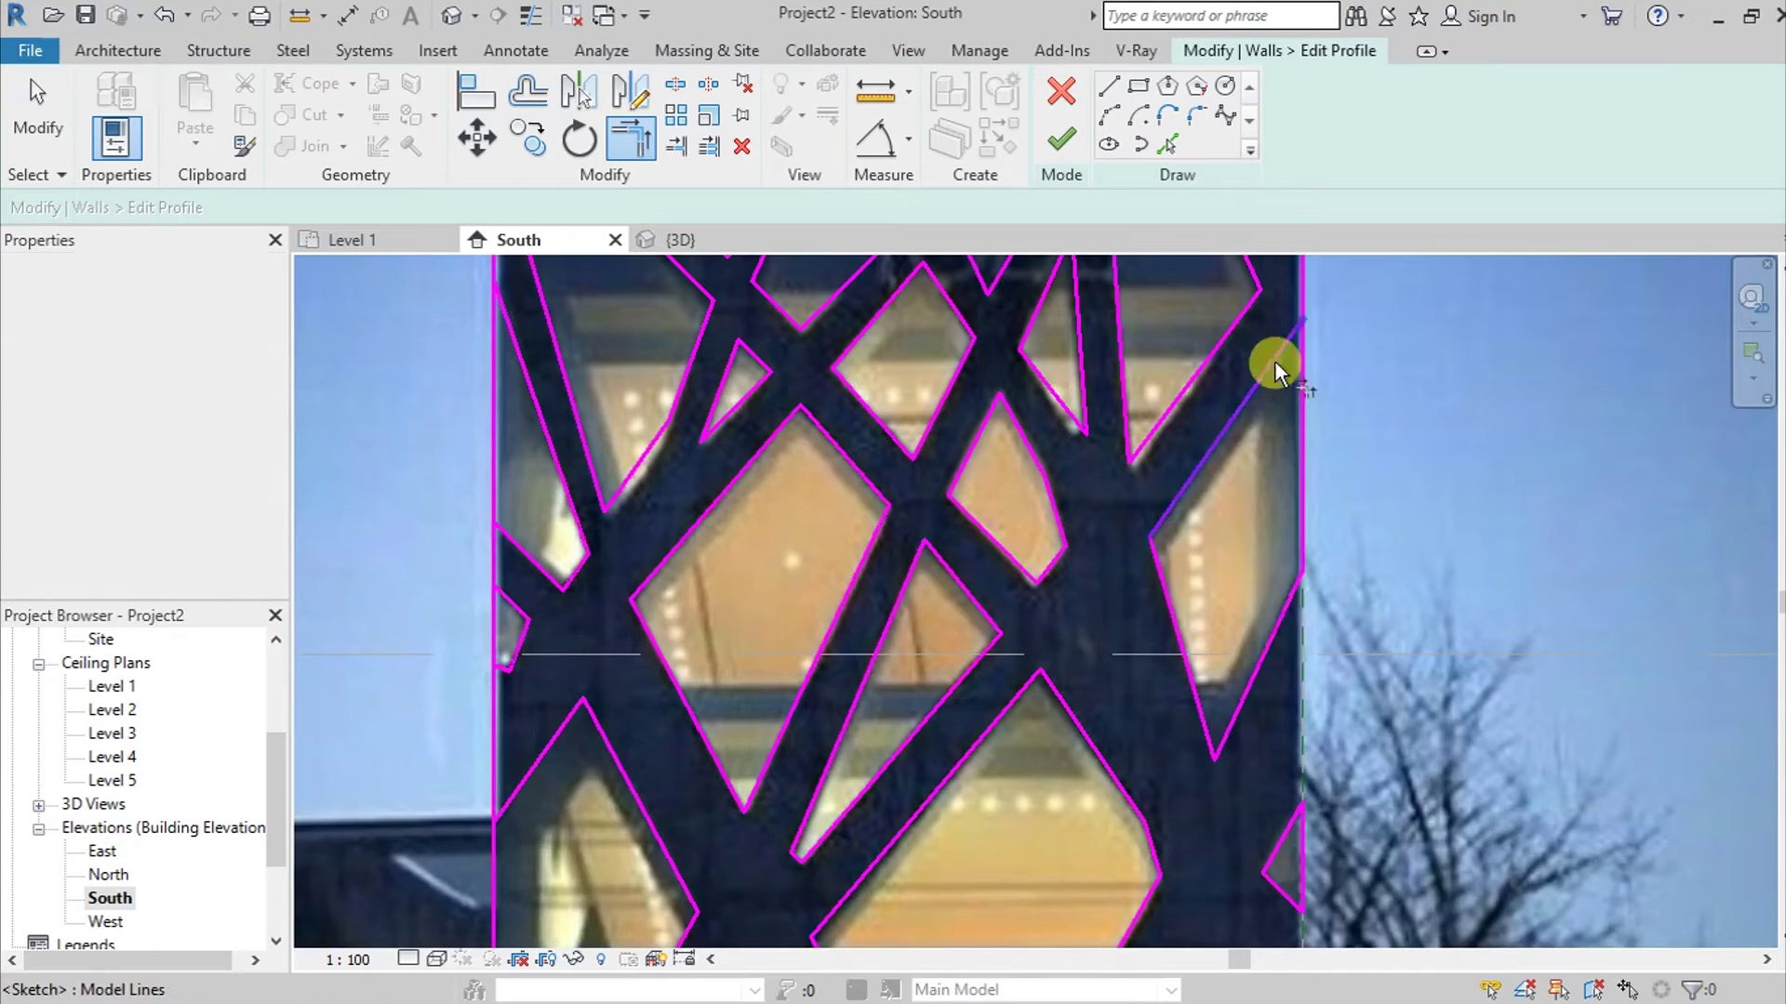
left_click(1312, 413)
Trim the profile's top edge to the openings that meet it and remove the leftover segment at the upper-left corner.
scroll(1301, 389, "up", 3)
scroll(1629, 262, "down", 2)
middle_click_drag(1639, 262, 1741, 798)
left_click(1049, 473)
left_click(972, 447)
left_click(904, 505)
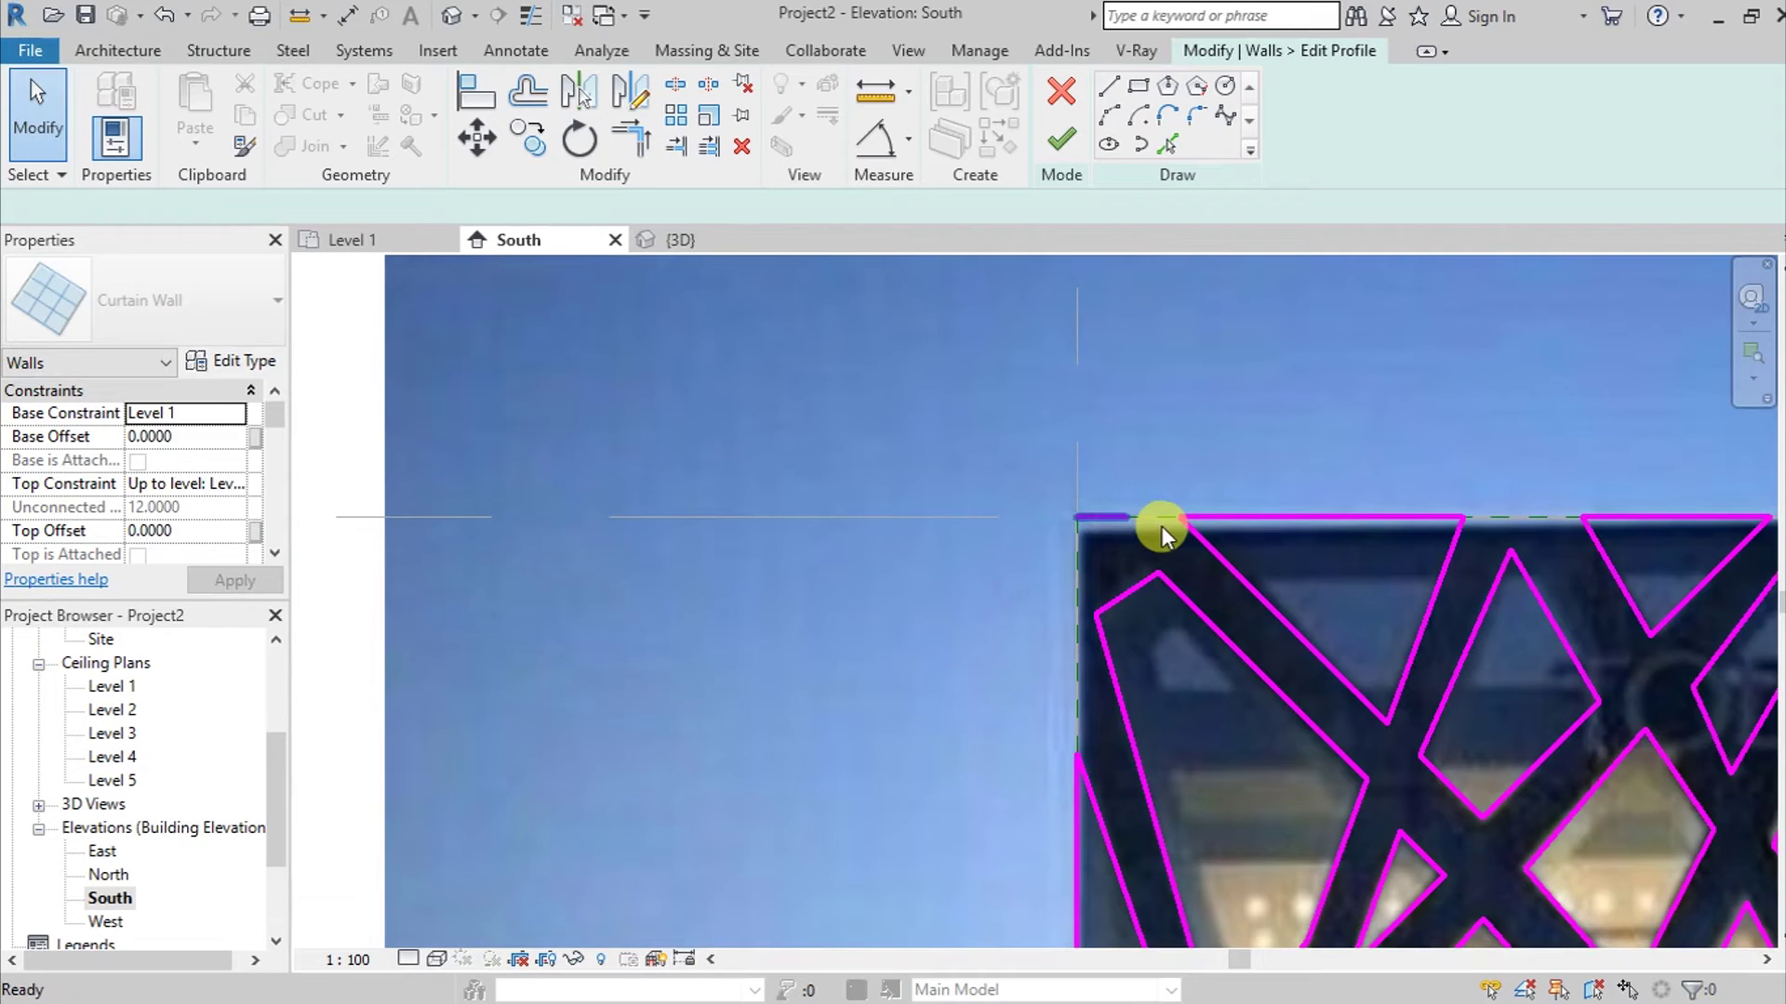
scroll(1170, 531, "down", 3)
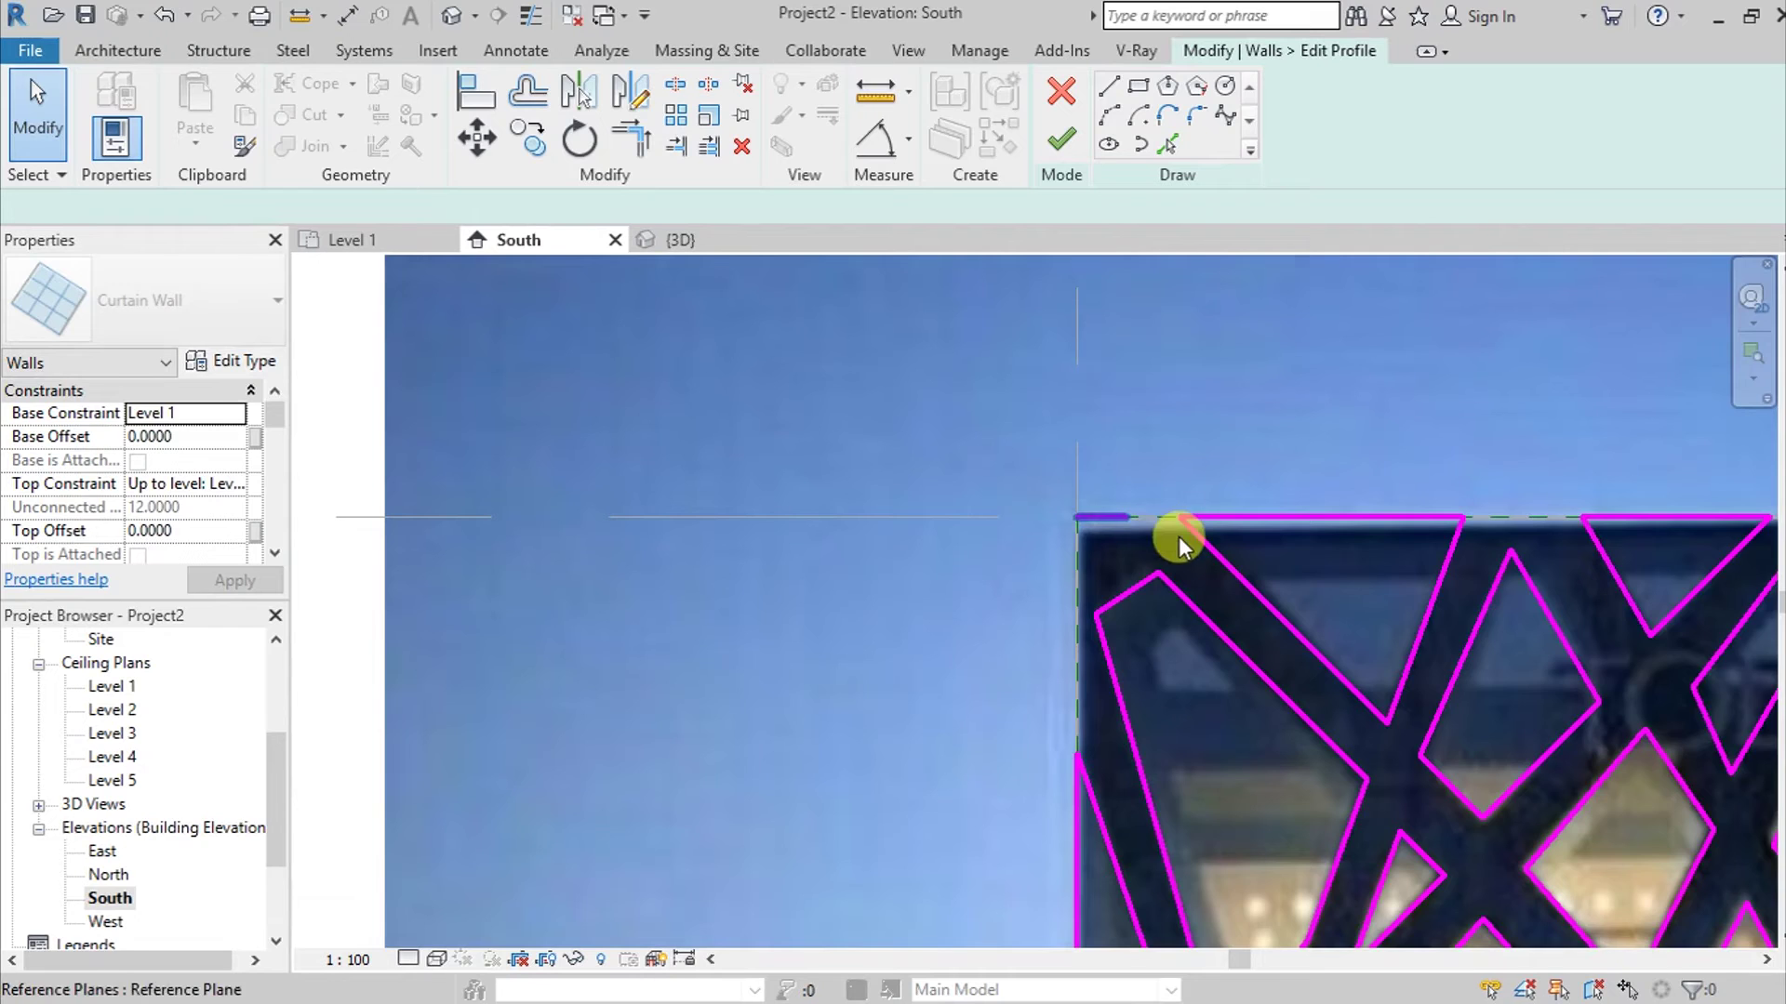
middle_click_drag(1380, 683, 1184, 447)
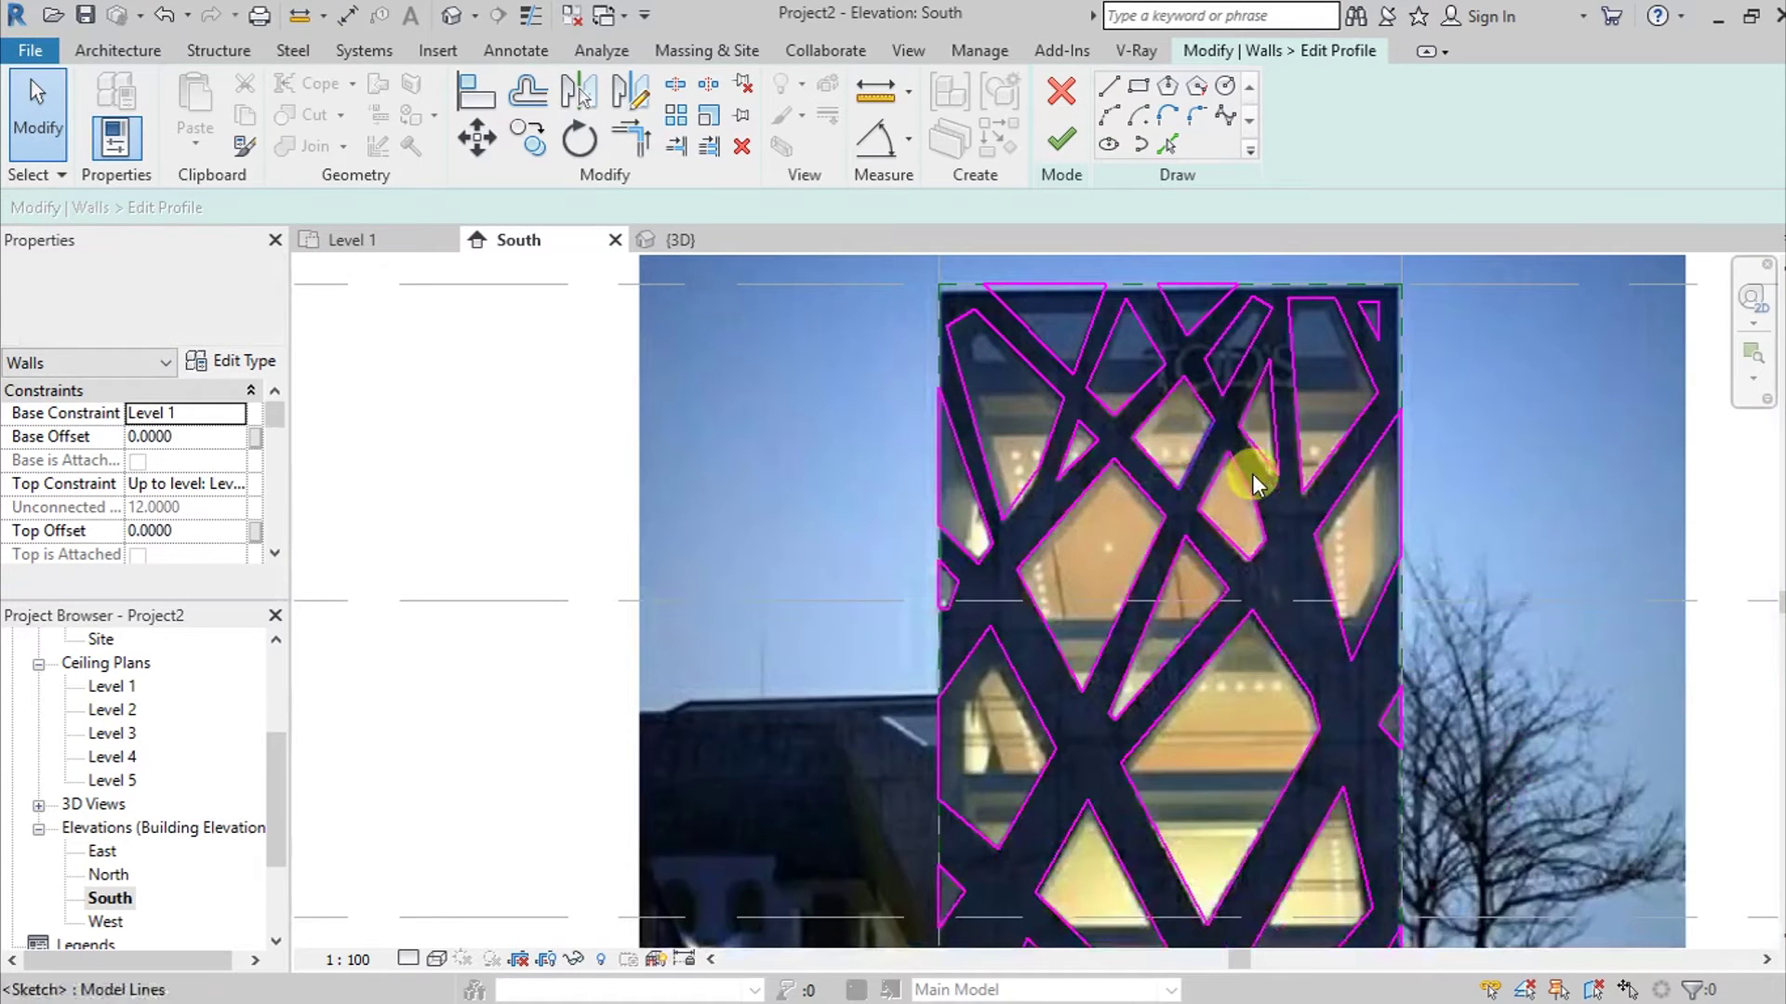
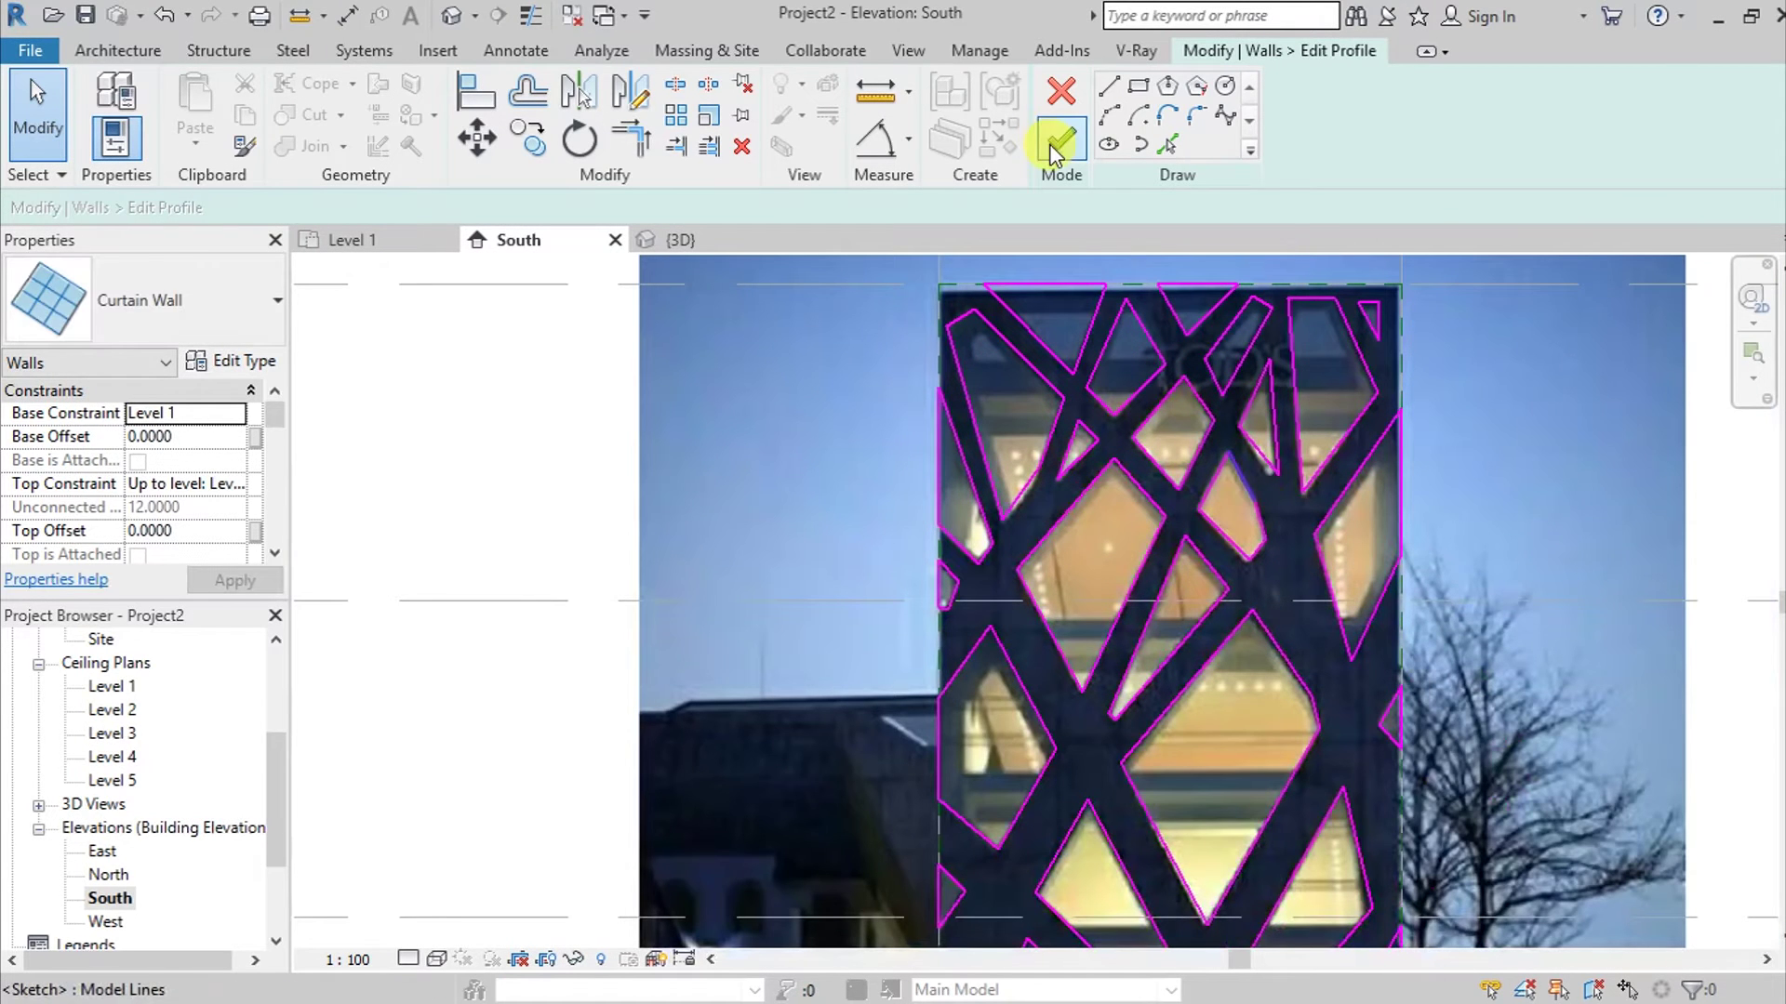
Finish the curtain wall's profile edit and inspect the resulting facade in the 3D view.
left_click(1058, 149)
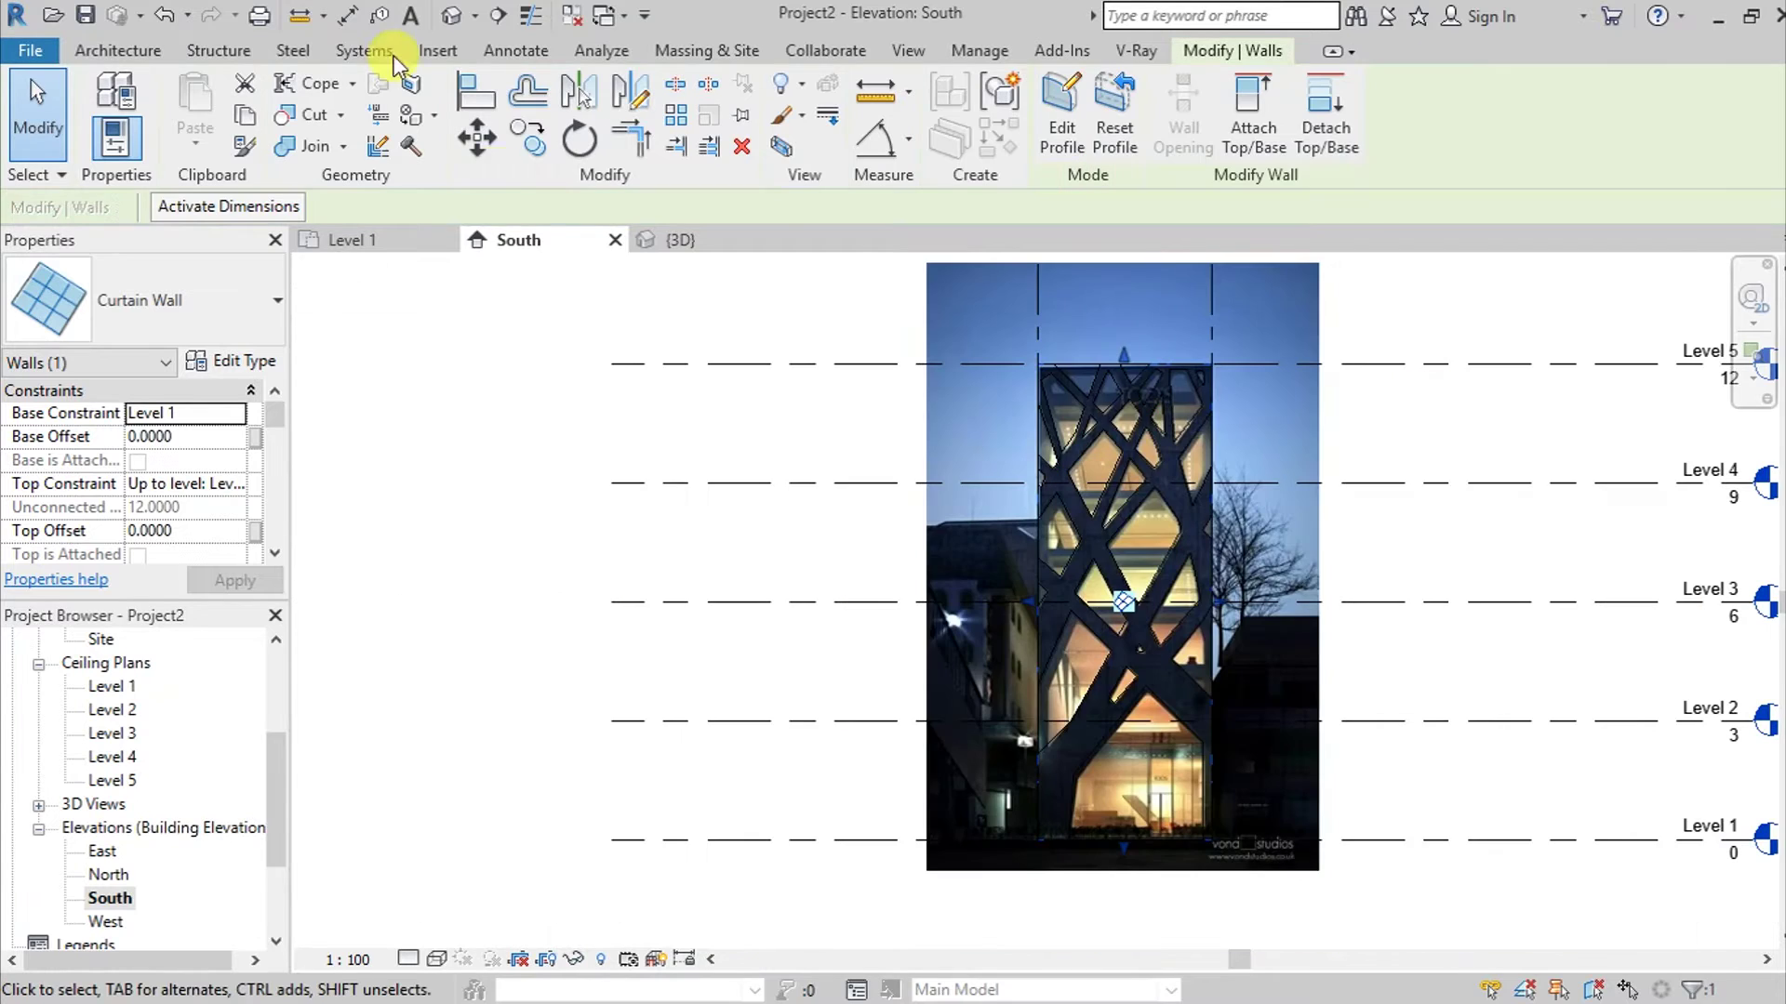
left_click(682, 244)
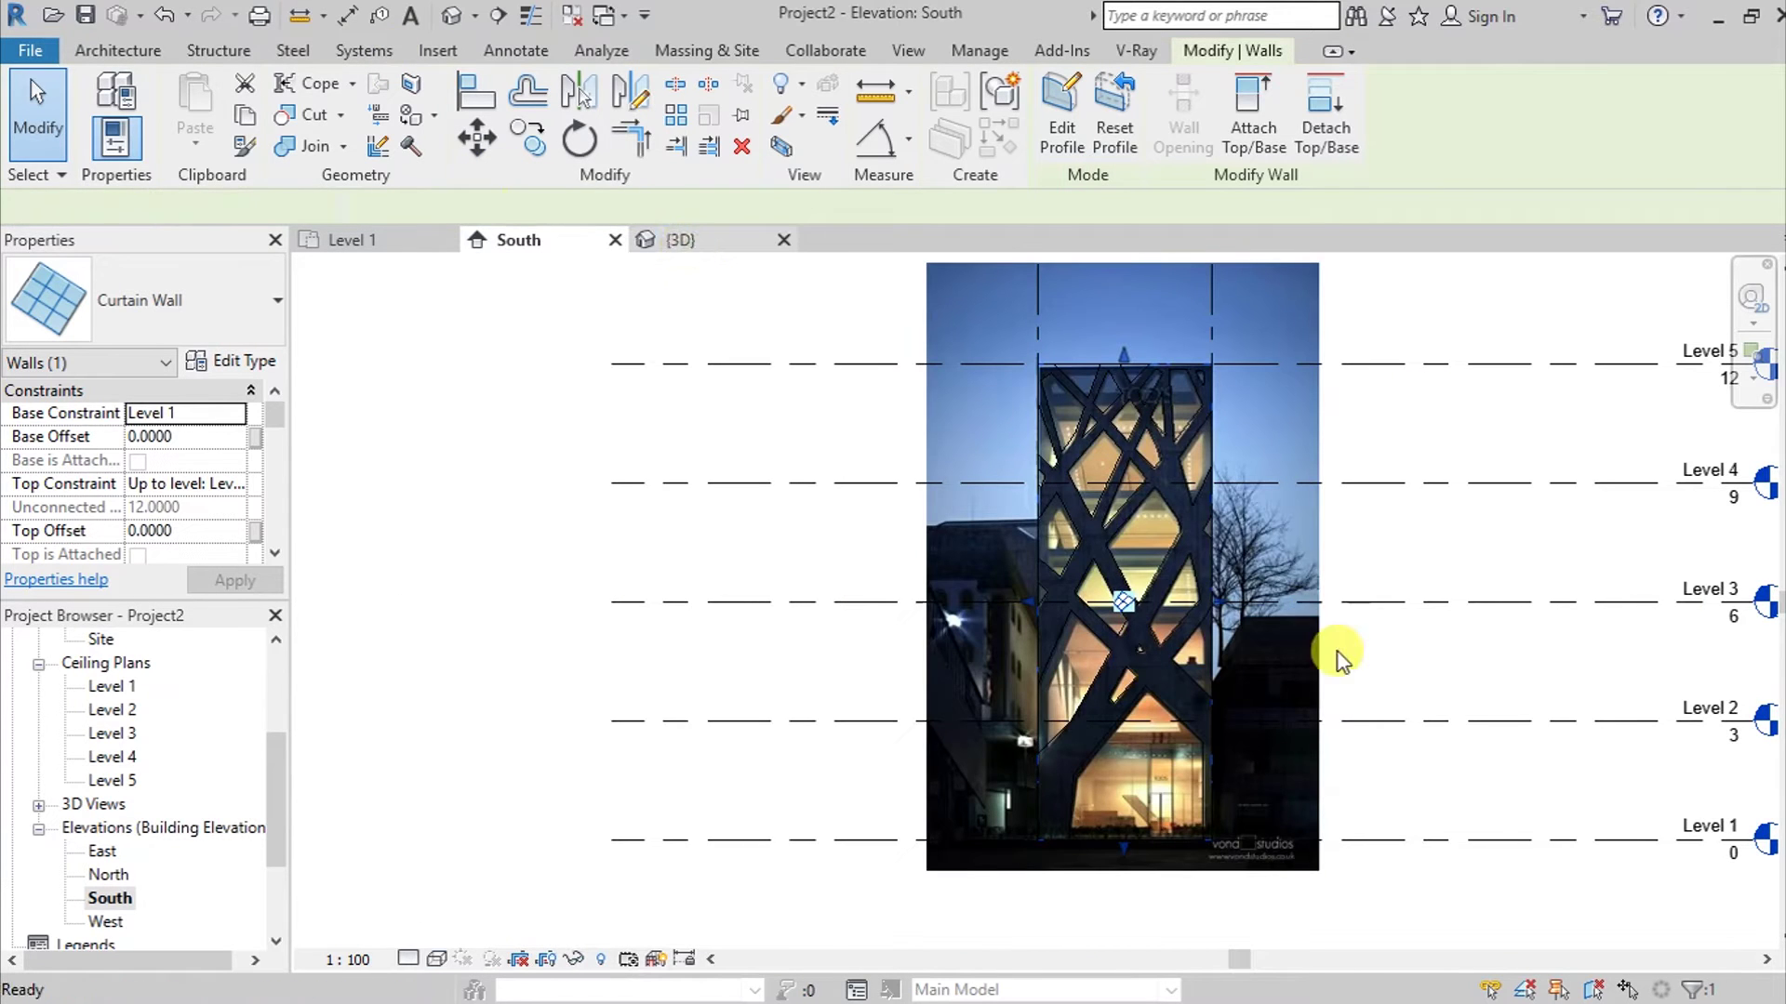
middle_click_drag(1188, 638, 1028, 717, "shift")
middle_click_drag(1176, 712, 1319, 551, "shift")
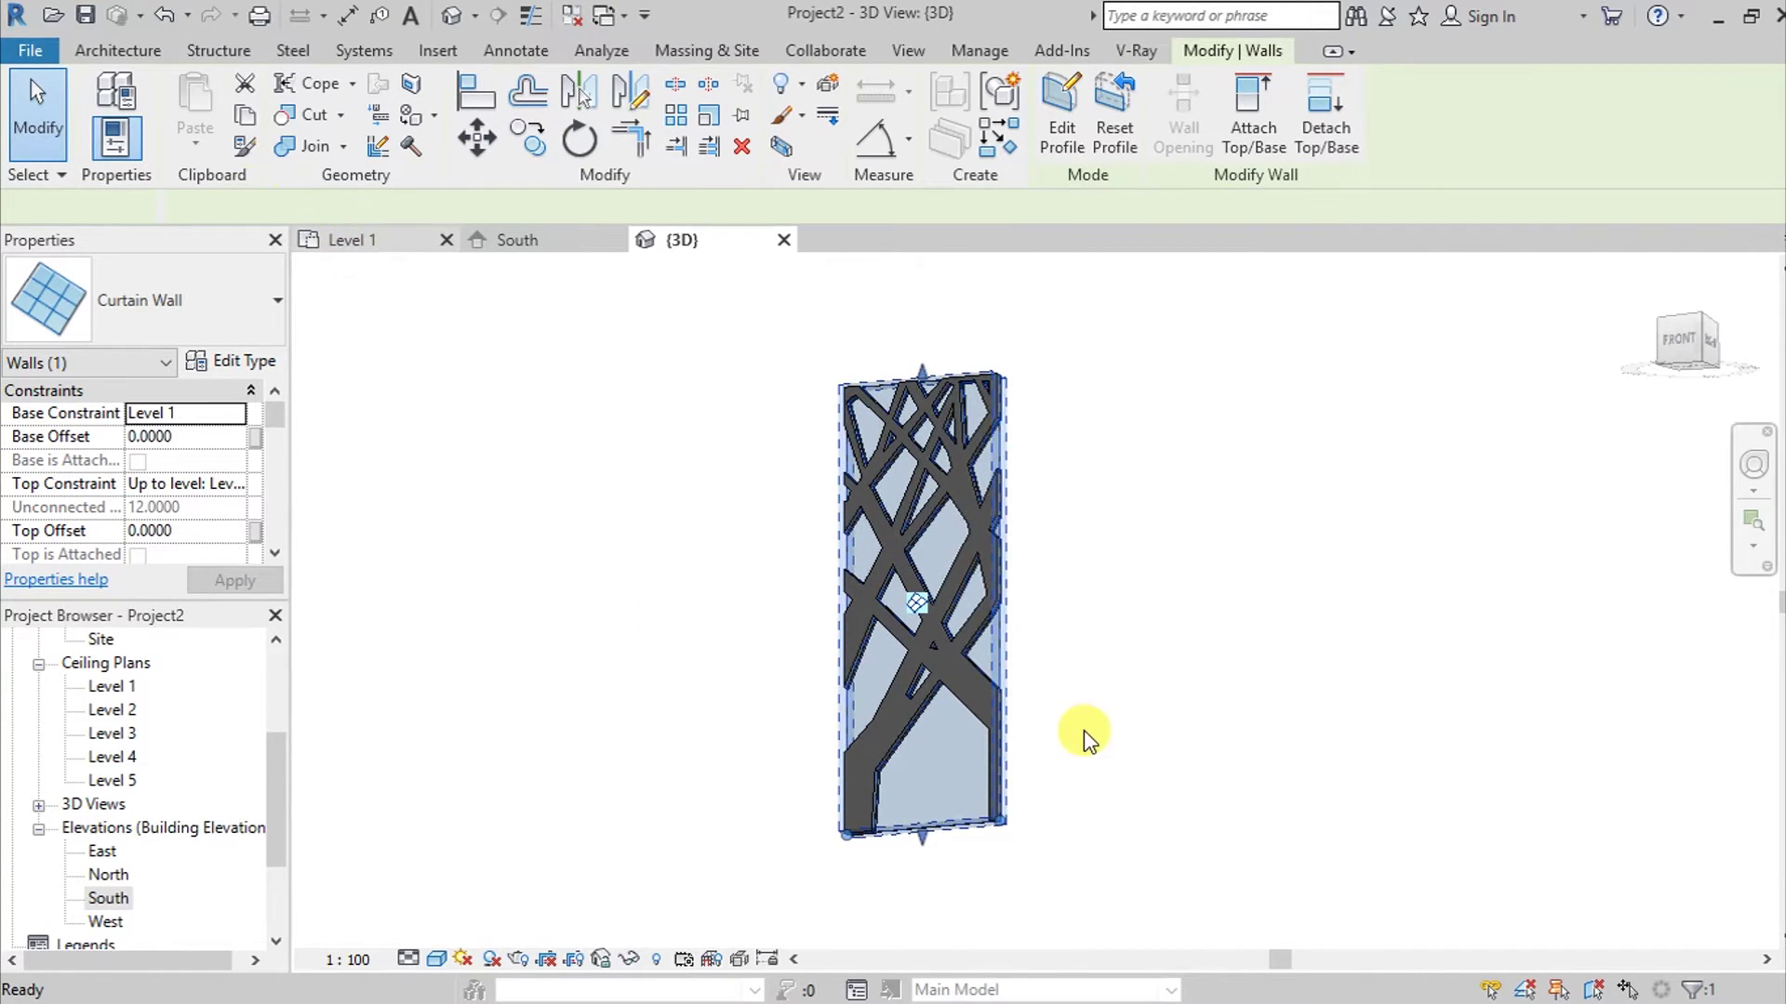
left_click(680, 242)
In the Level 1 plan, create a copy of the whole facade wall assembly rotated 90° about its centre.
left_click_drag(670, 325, 1217, 857)
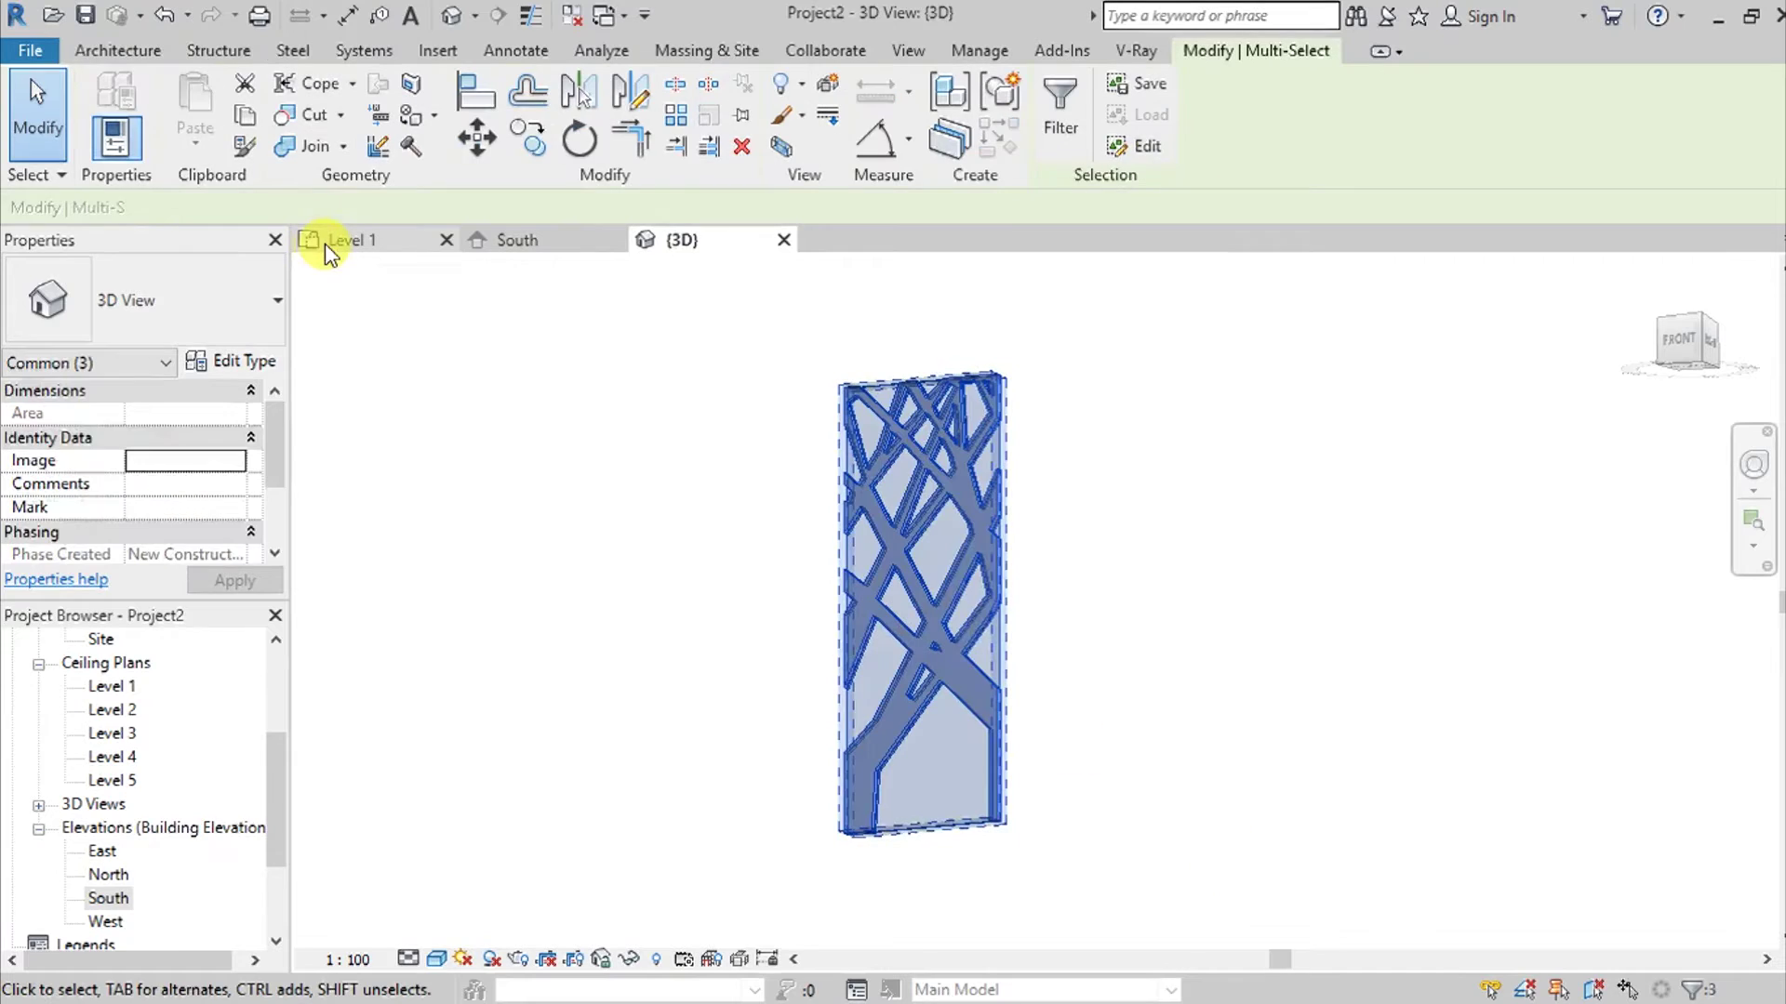
left_click(327, 242)
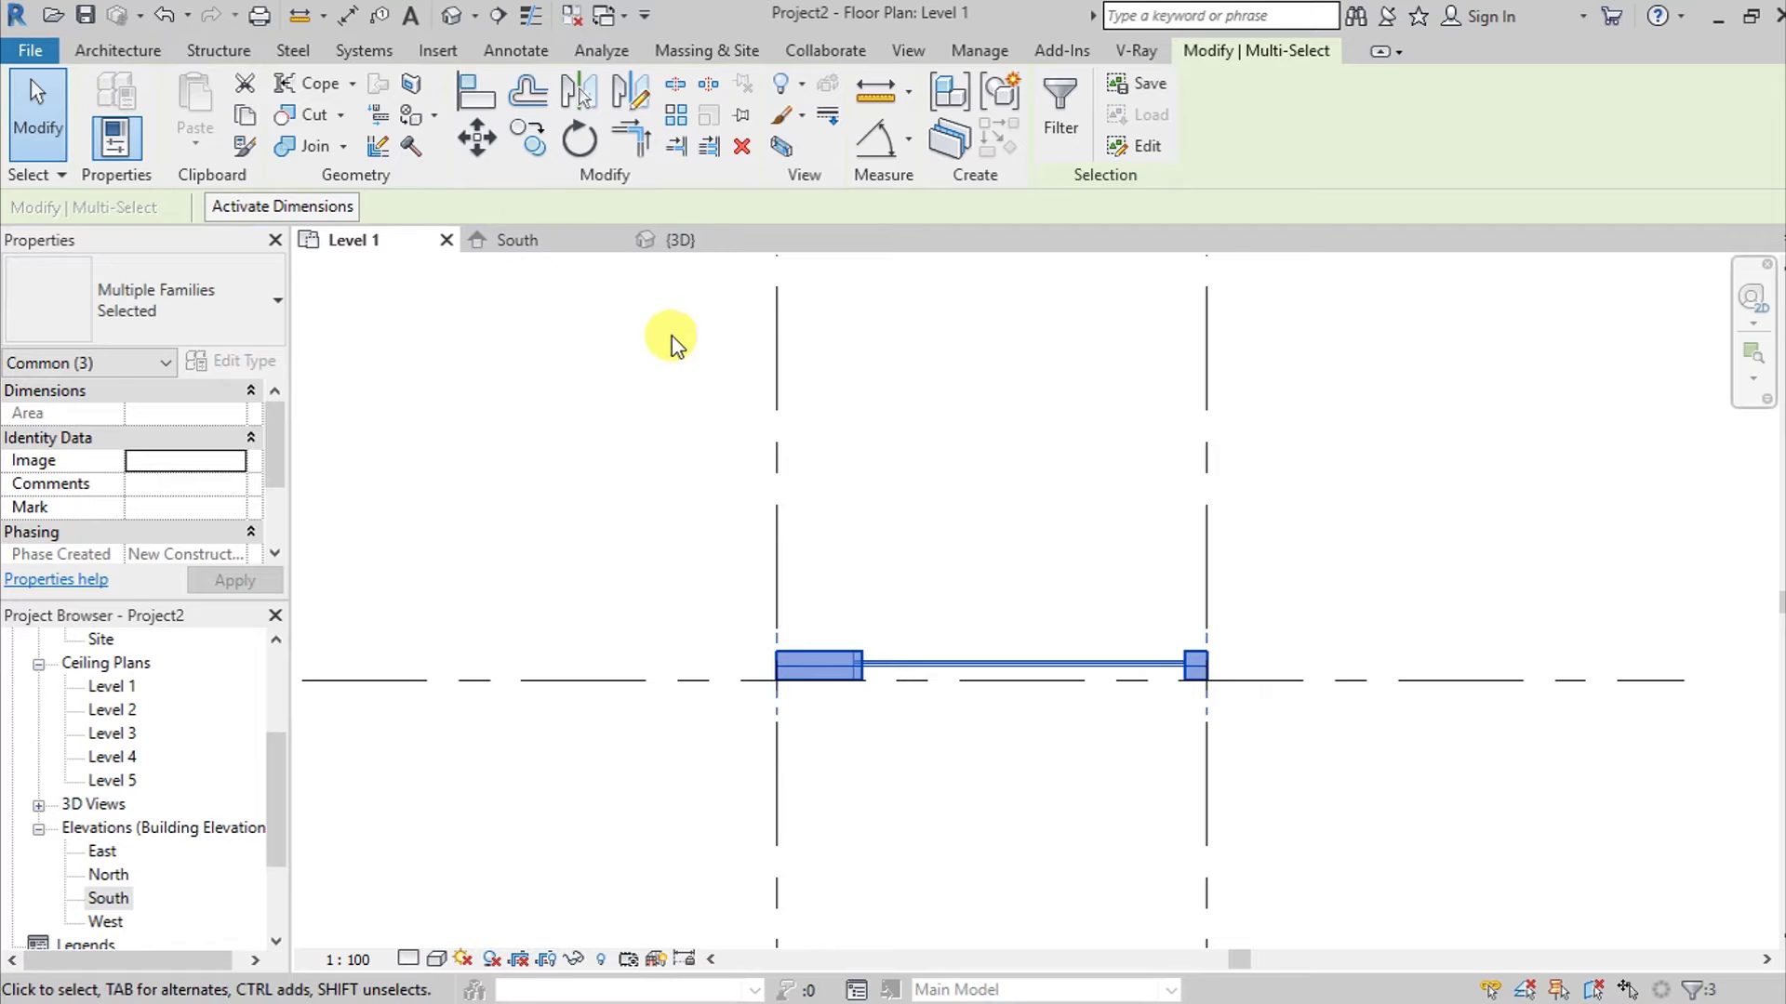
key("r")
key("o")
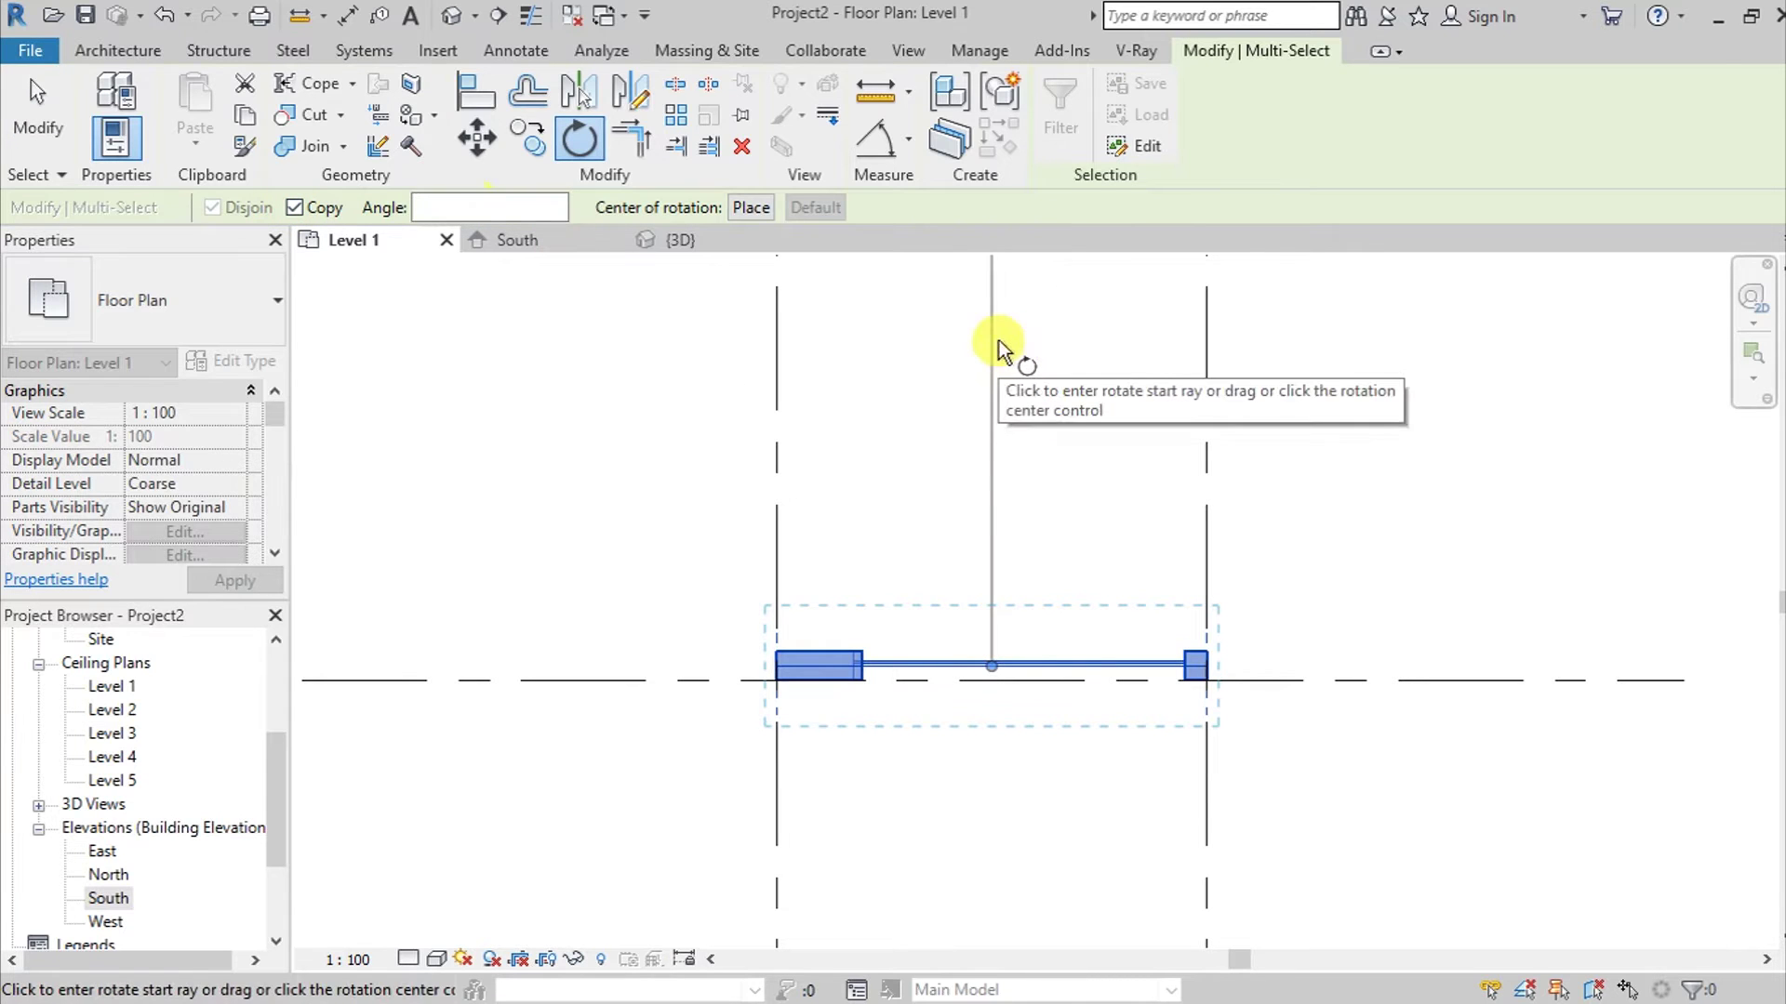
left_click(998, 340)
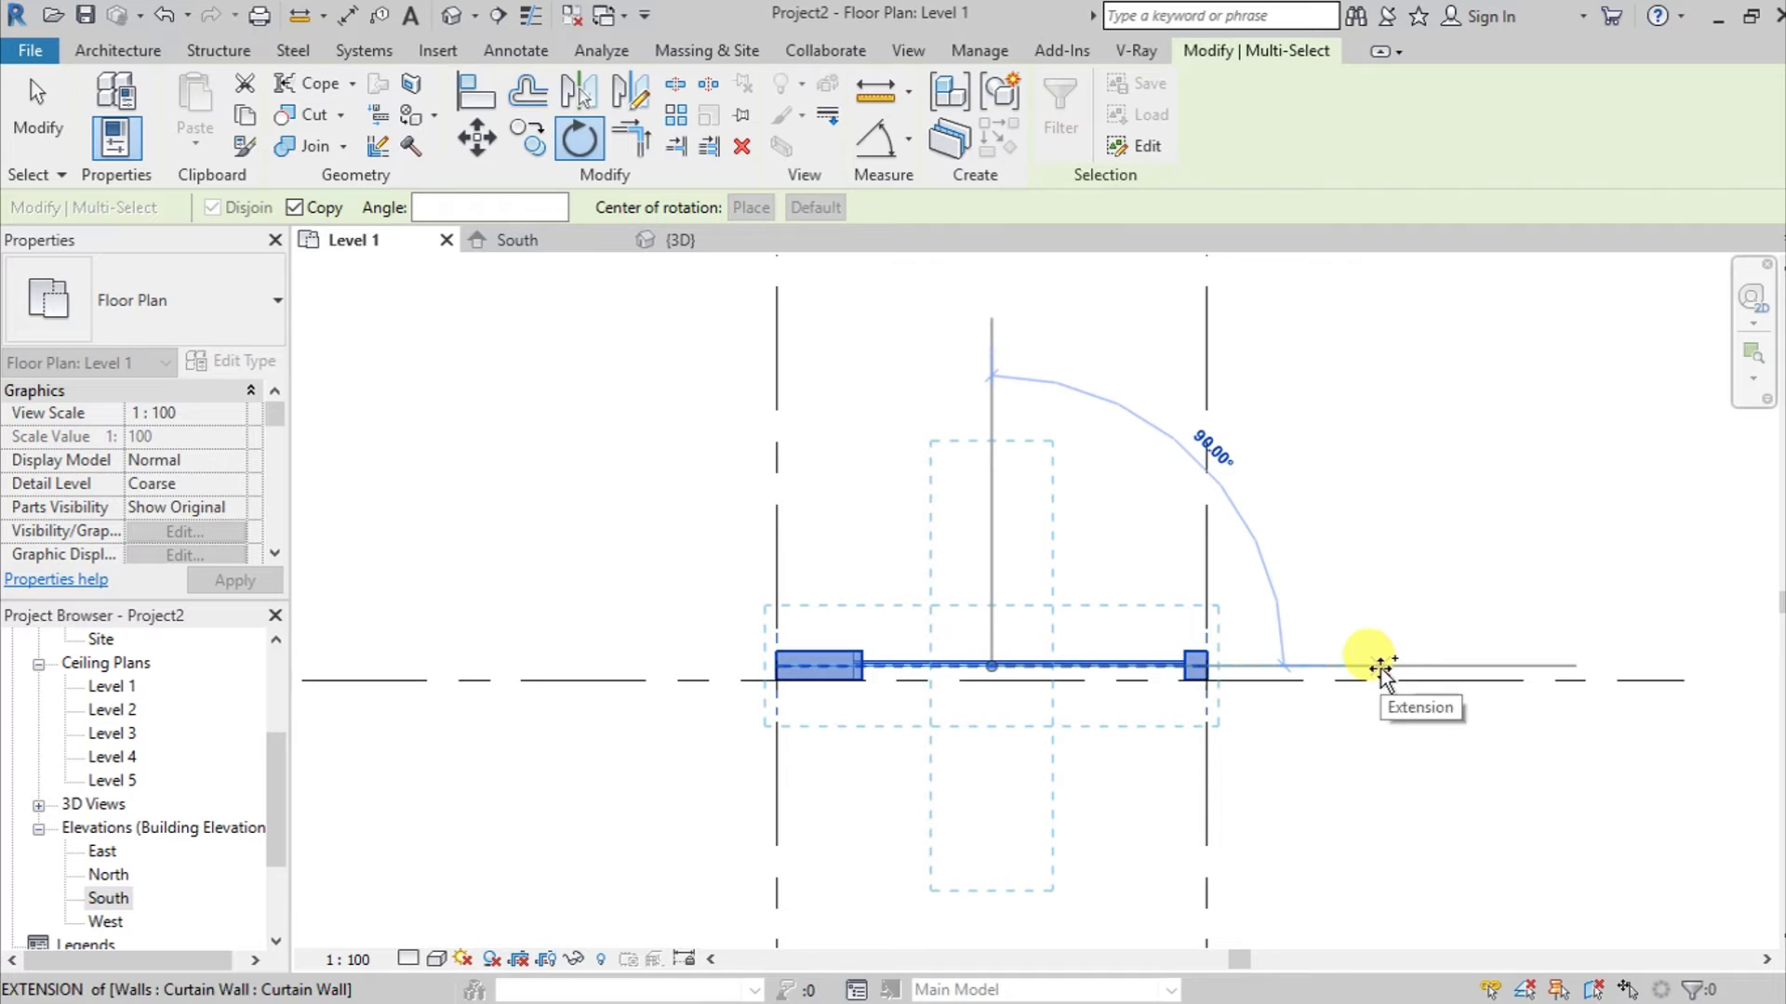
type("90")
key("Return")
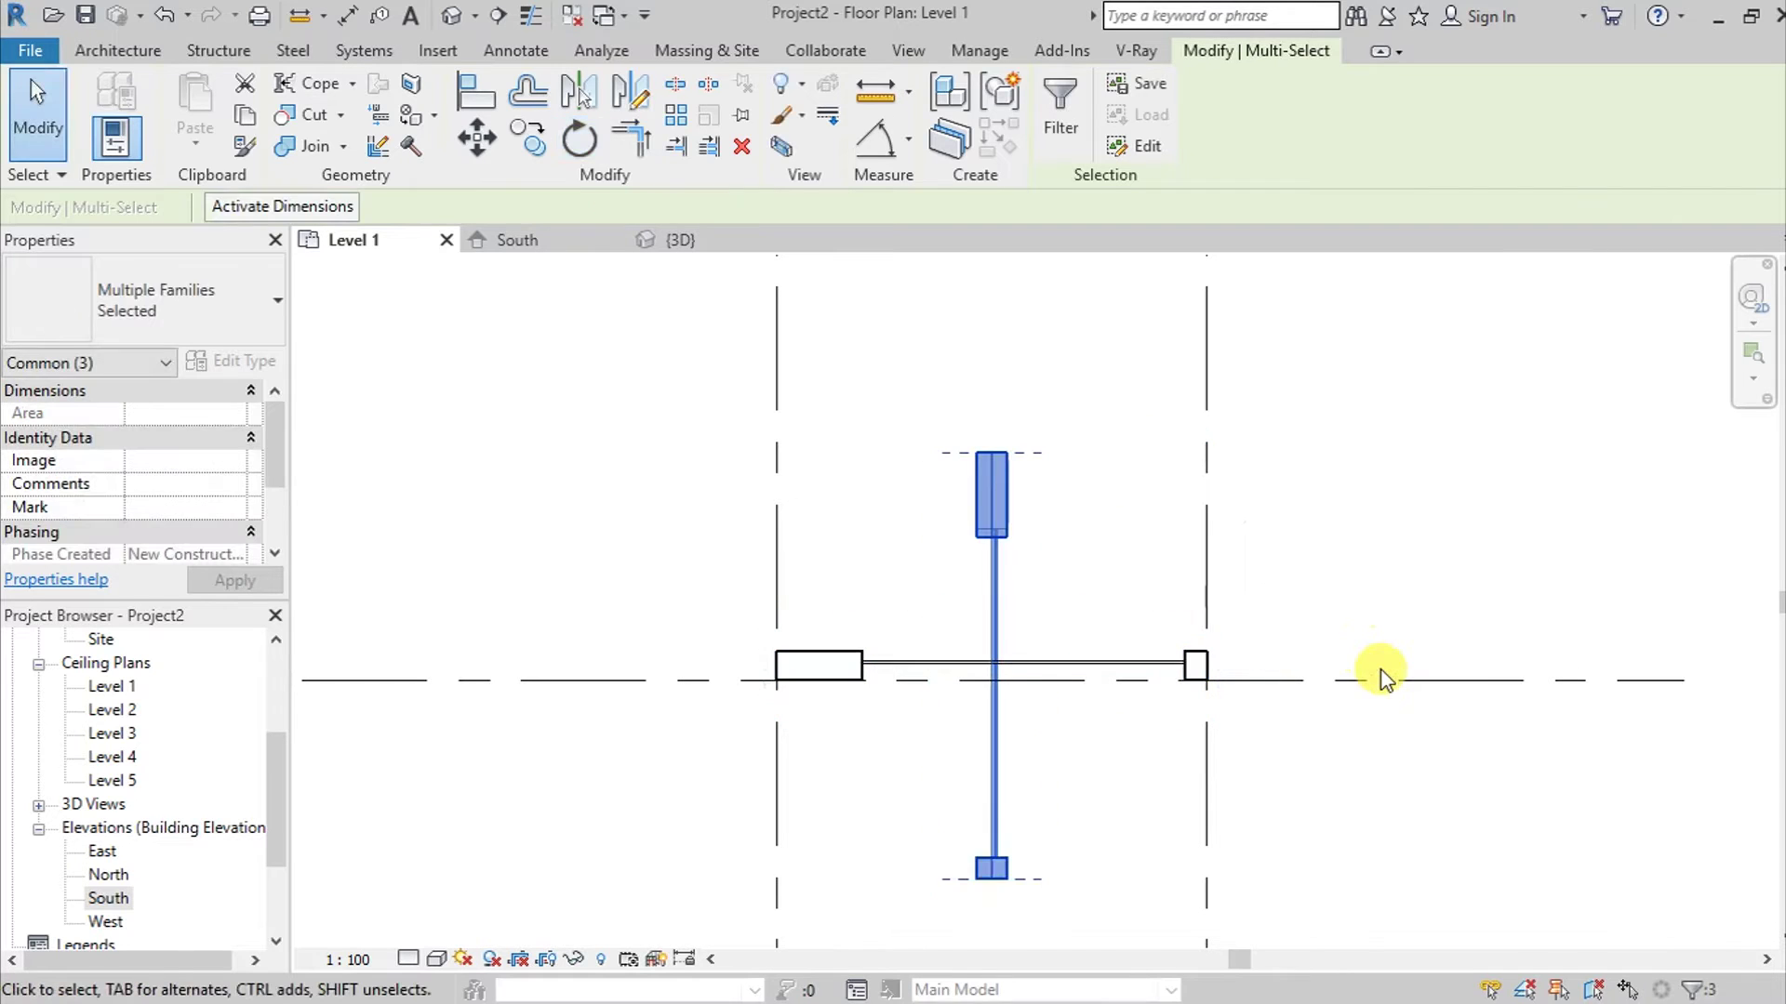
Move the rotated wall copy behind the front wall's right end and align its outer face with the right vertical reference plane.
left_click_drag(993, 610, 1163, 383)
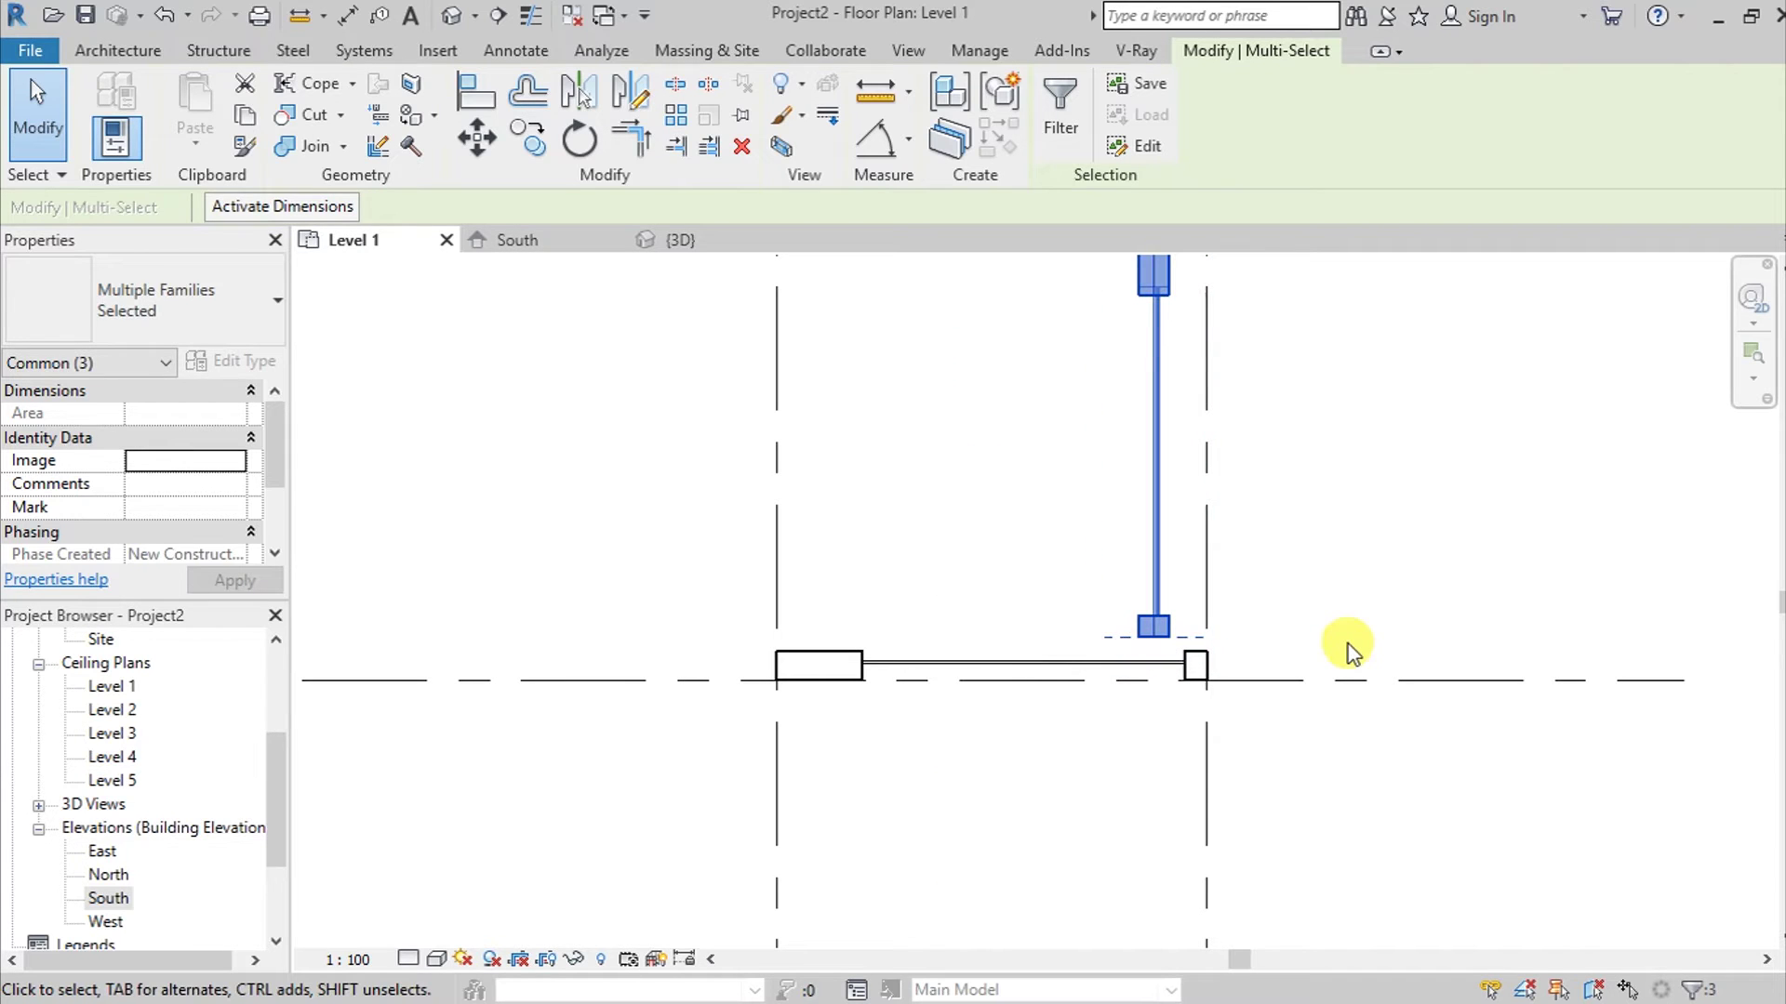
key("a")
key("l")
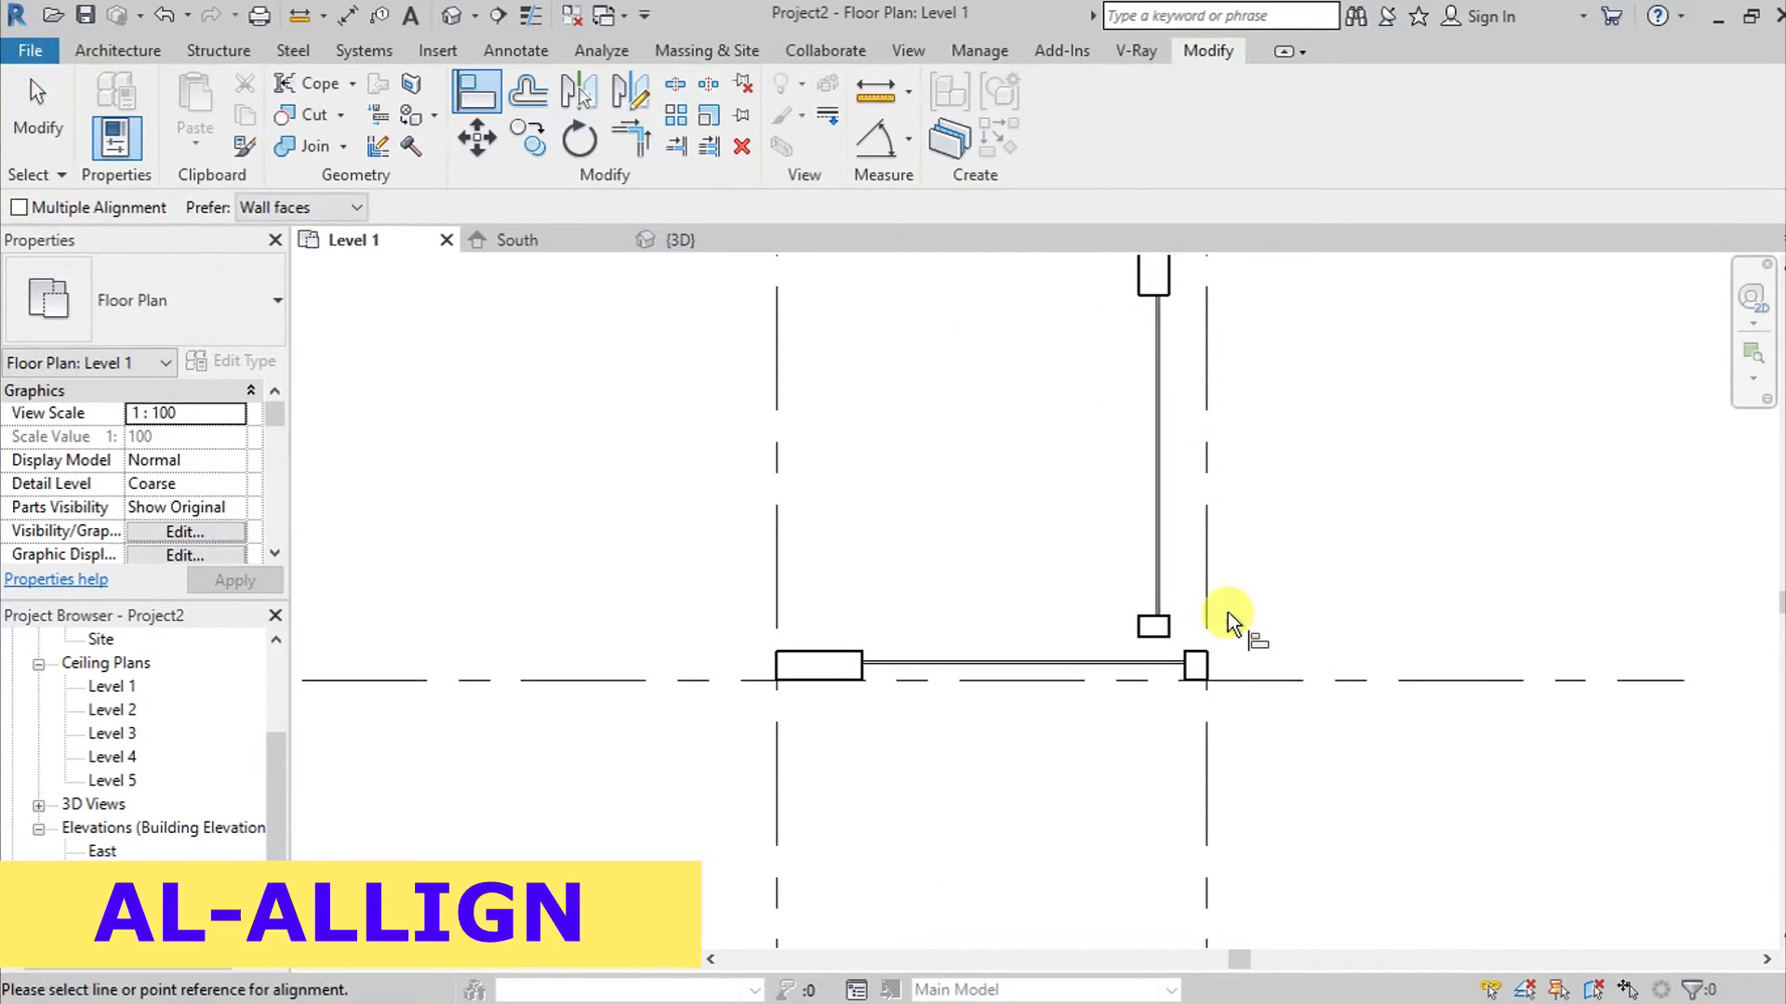
left_click(1206, 572)
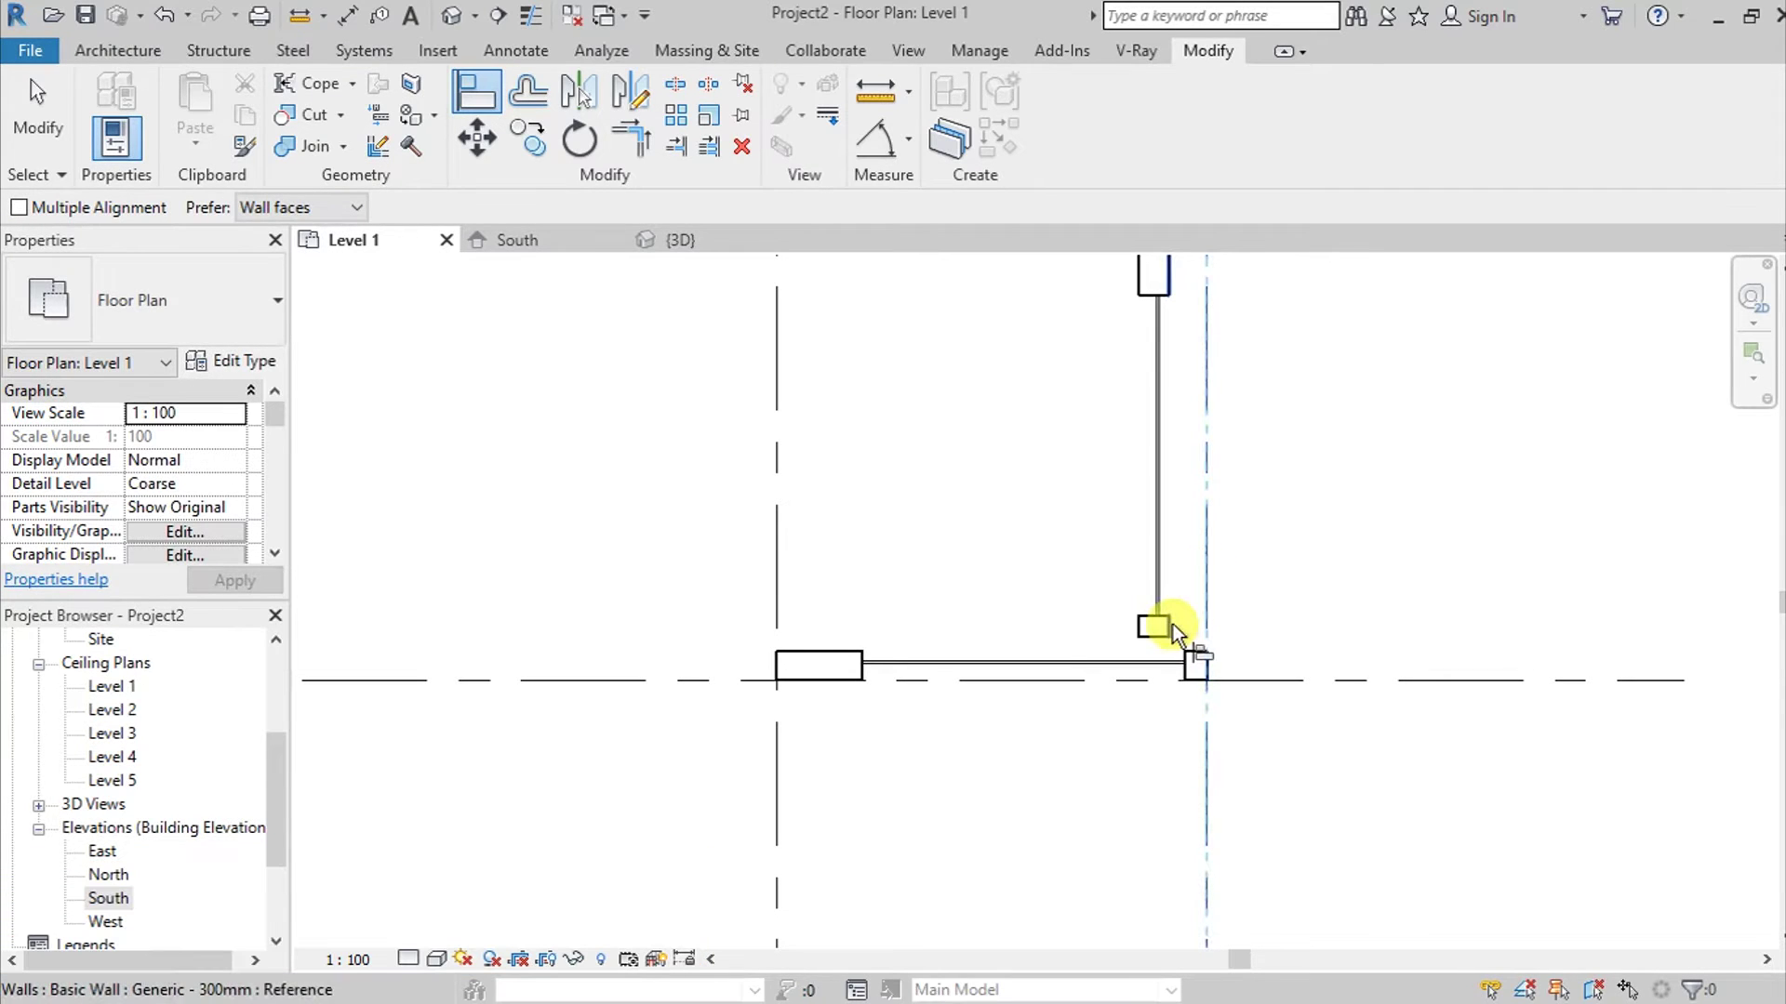
left_click(1335, 617)
scroll(1298, 662, "up", 3)
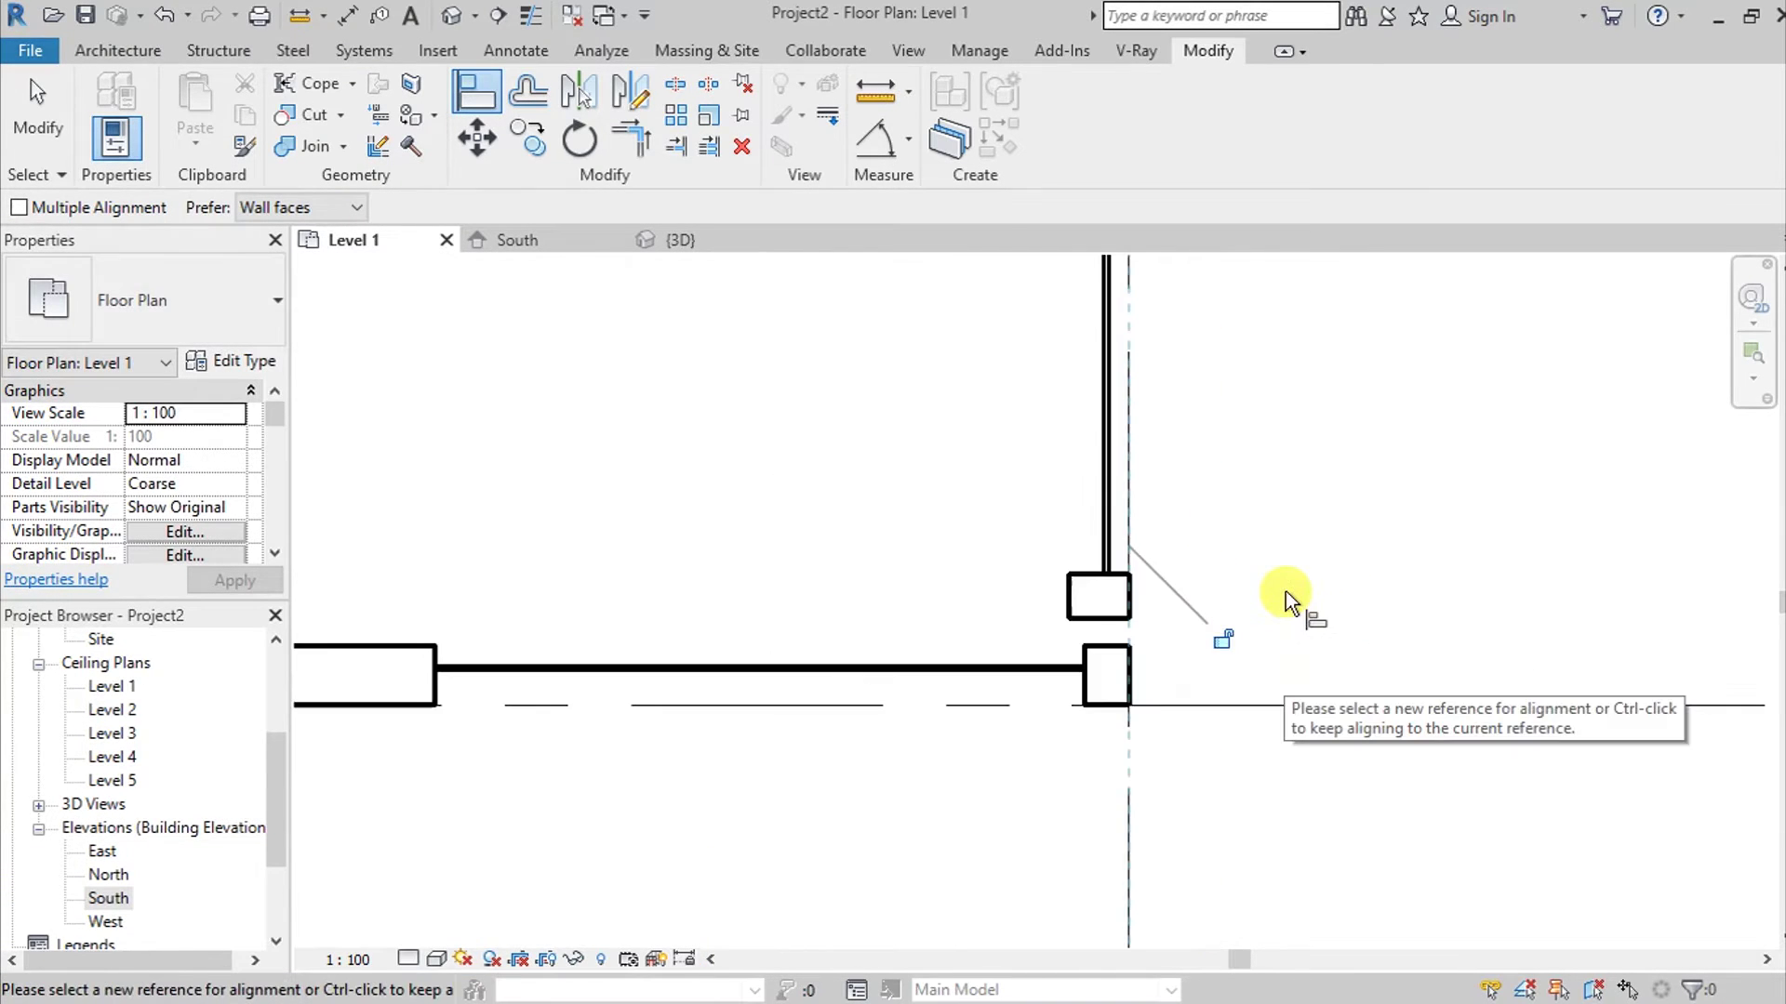
middle_click_drag(1285, 590, 1372, 698)
key("Escape")
key("Escape")
scroll(1435, 650, "down", 1)
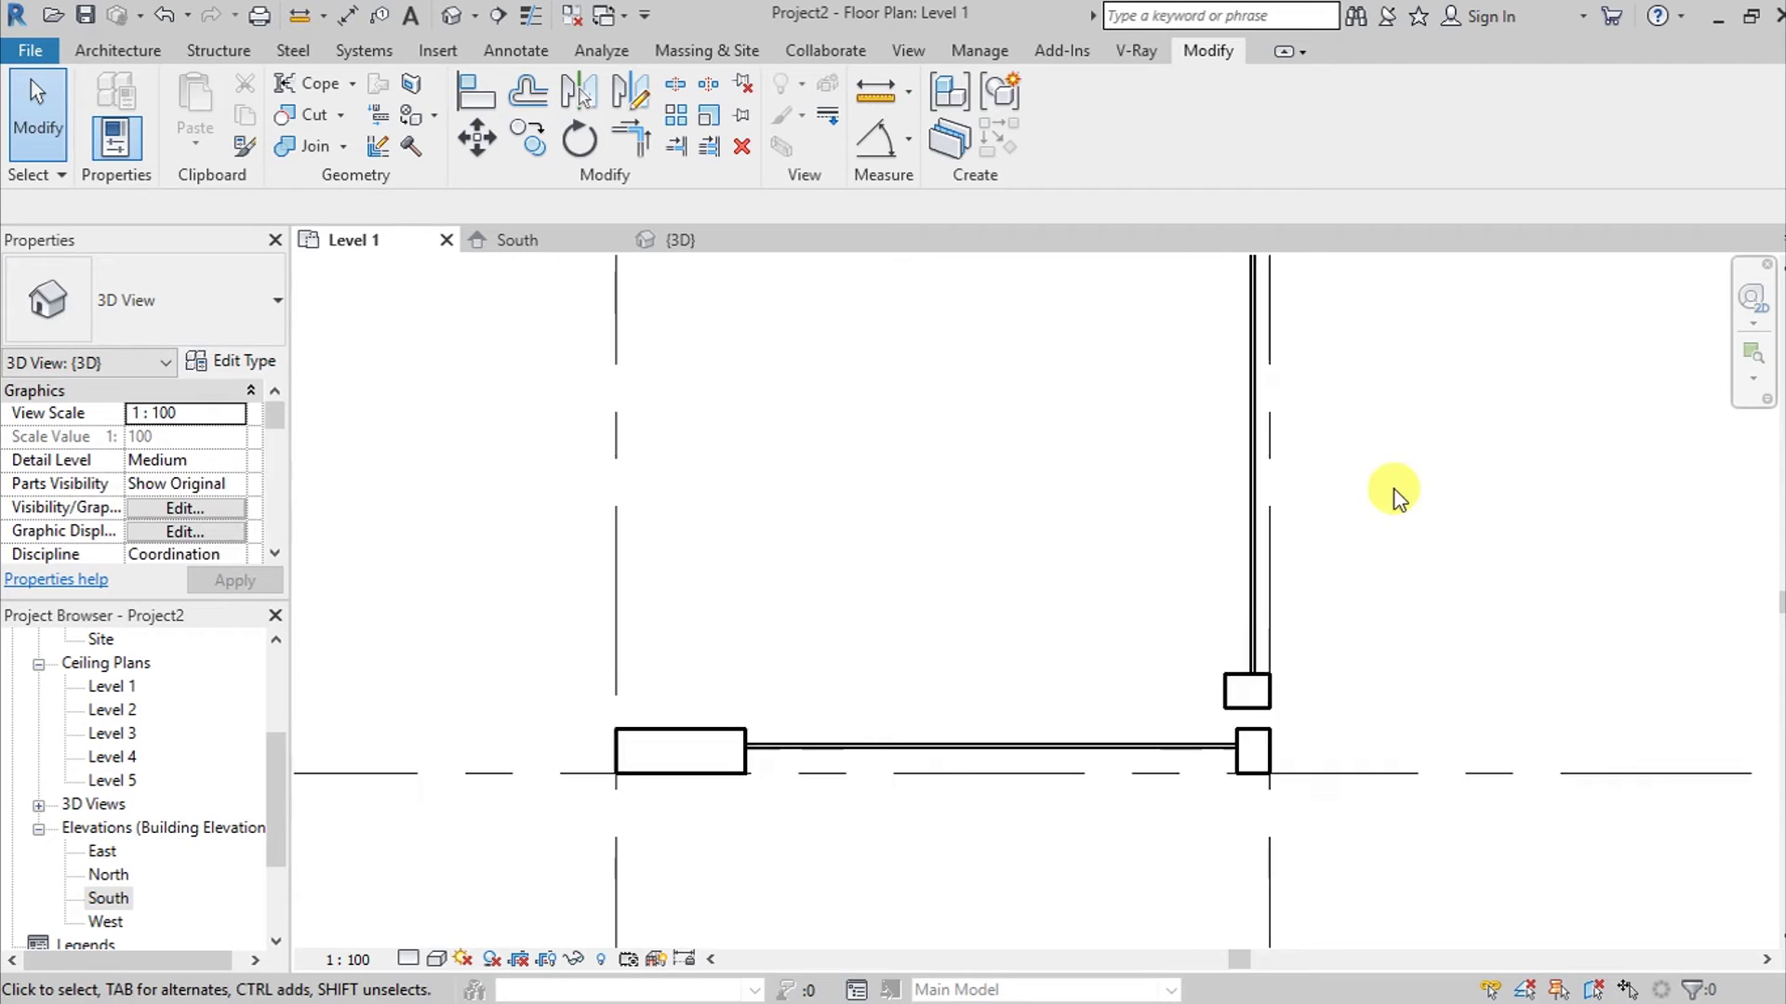
Select the whole side wall assembly and move it down close against the right end of the front wall.
middle_click_drag(1395, 498, 1377, 790)
scroll(1370, 598, "down", 3)
middle_click_drag(1420, 486, 1348, 410)
left_click_drag(1129, 300, 1311, 808)
scroll(1214, 811, "up", 5)
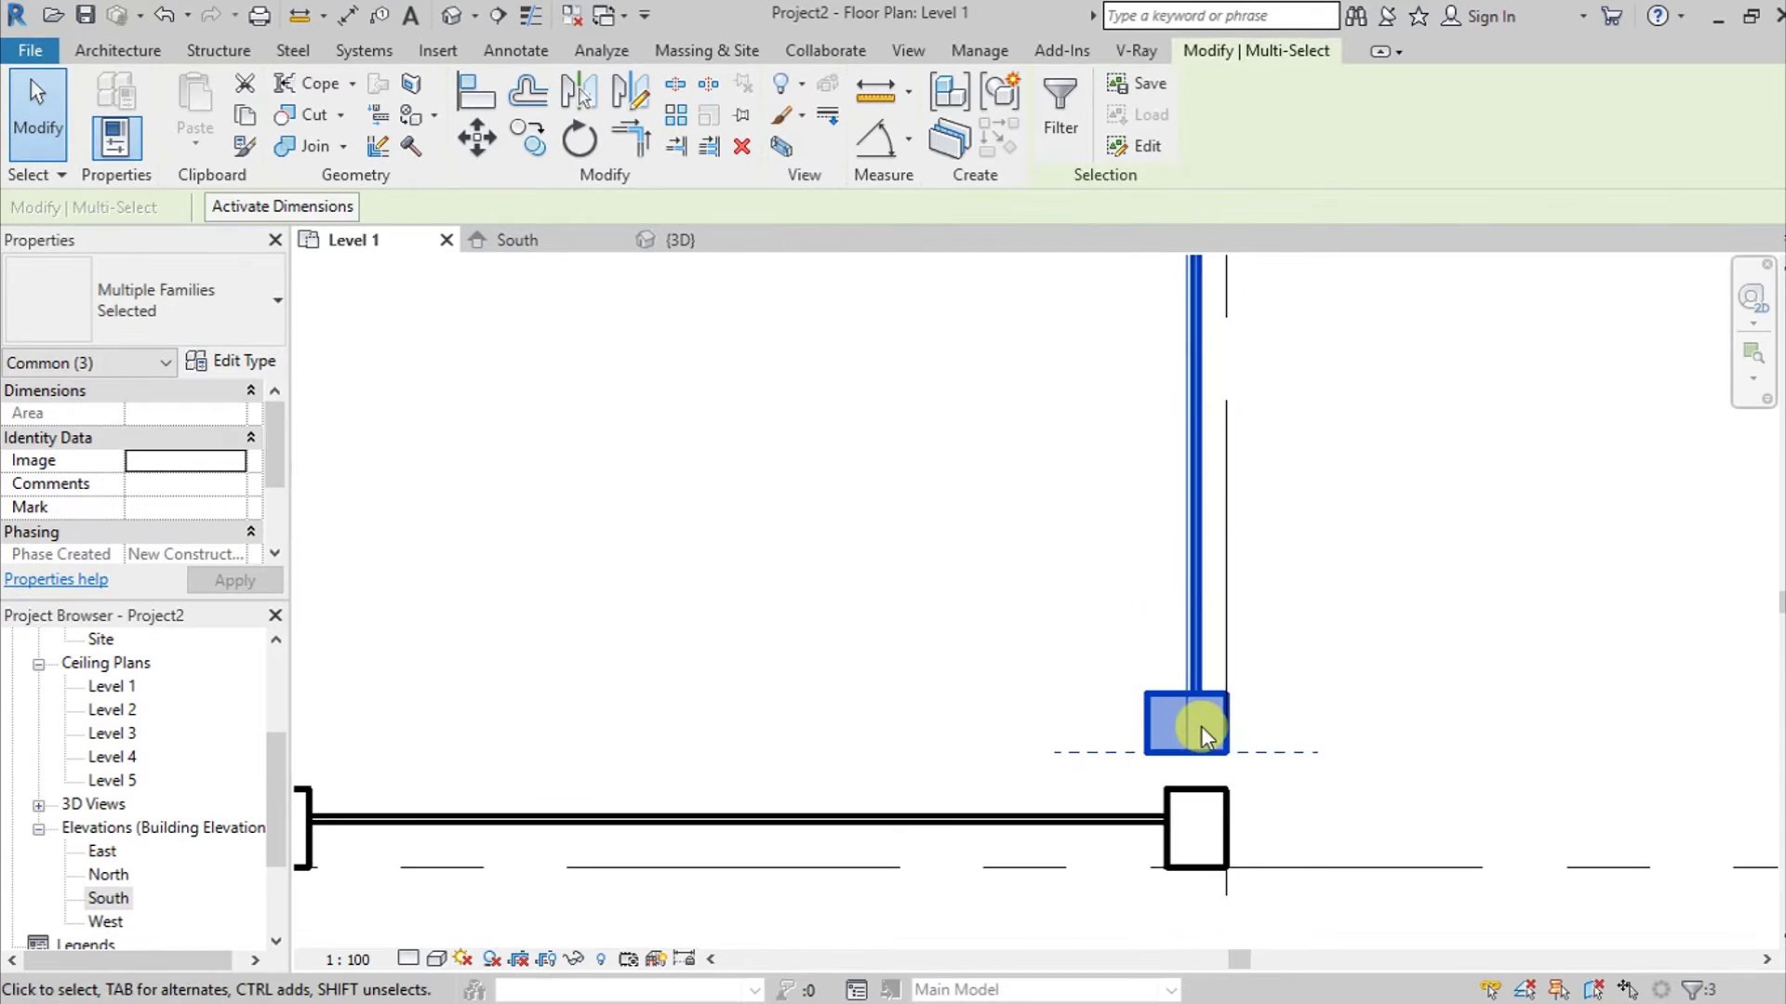
mouse_move(1191, 711)
left_mouse_down()
mouse_move(1200, 768)
mouse_move(1184, 729)
left_mouse_up()
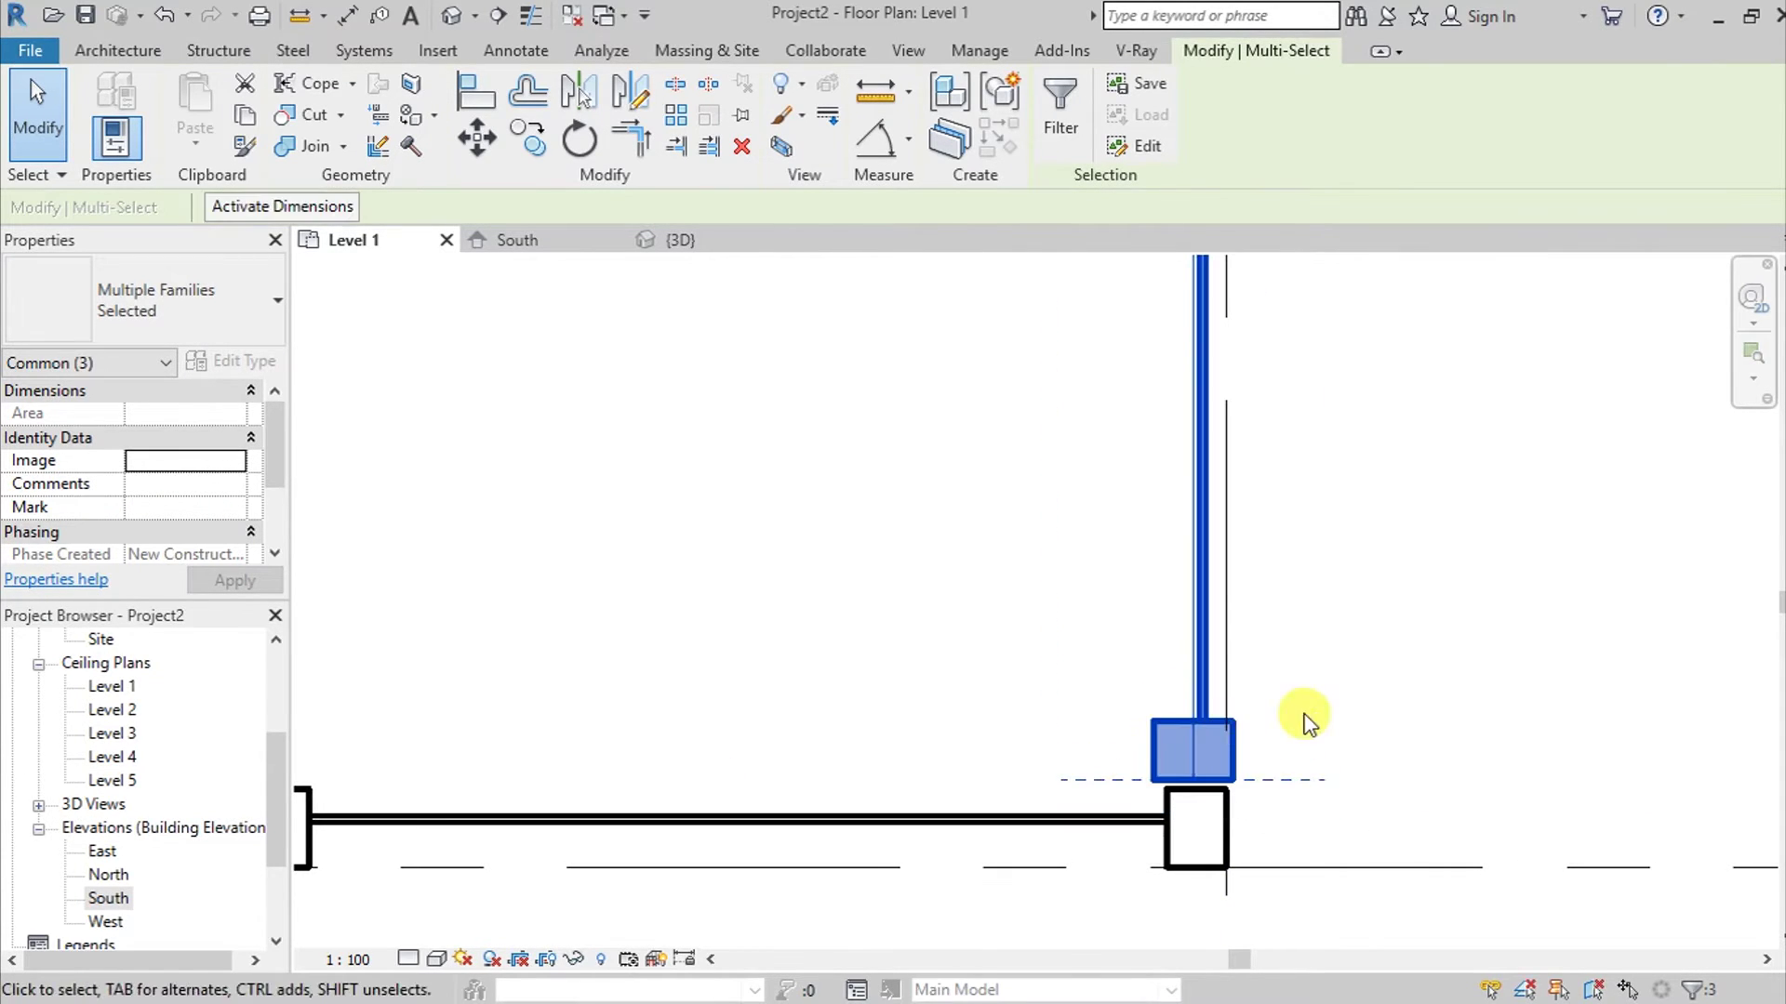
Realign the side wall's outer face with the right vertical reference plane, flush with the front wall's end.
key("a")
key("l")
left_click(1222, 649)
scroll(1255, 832, "up", 4)
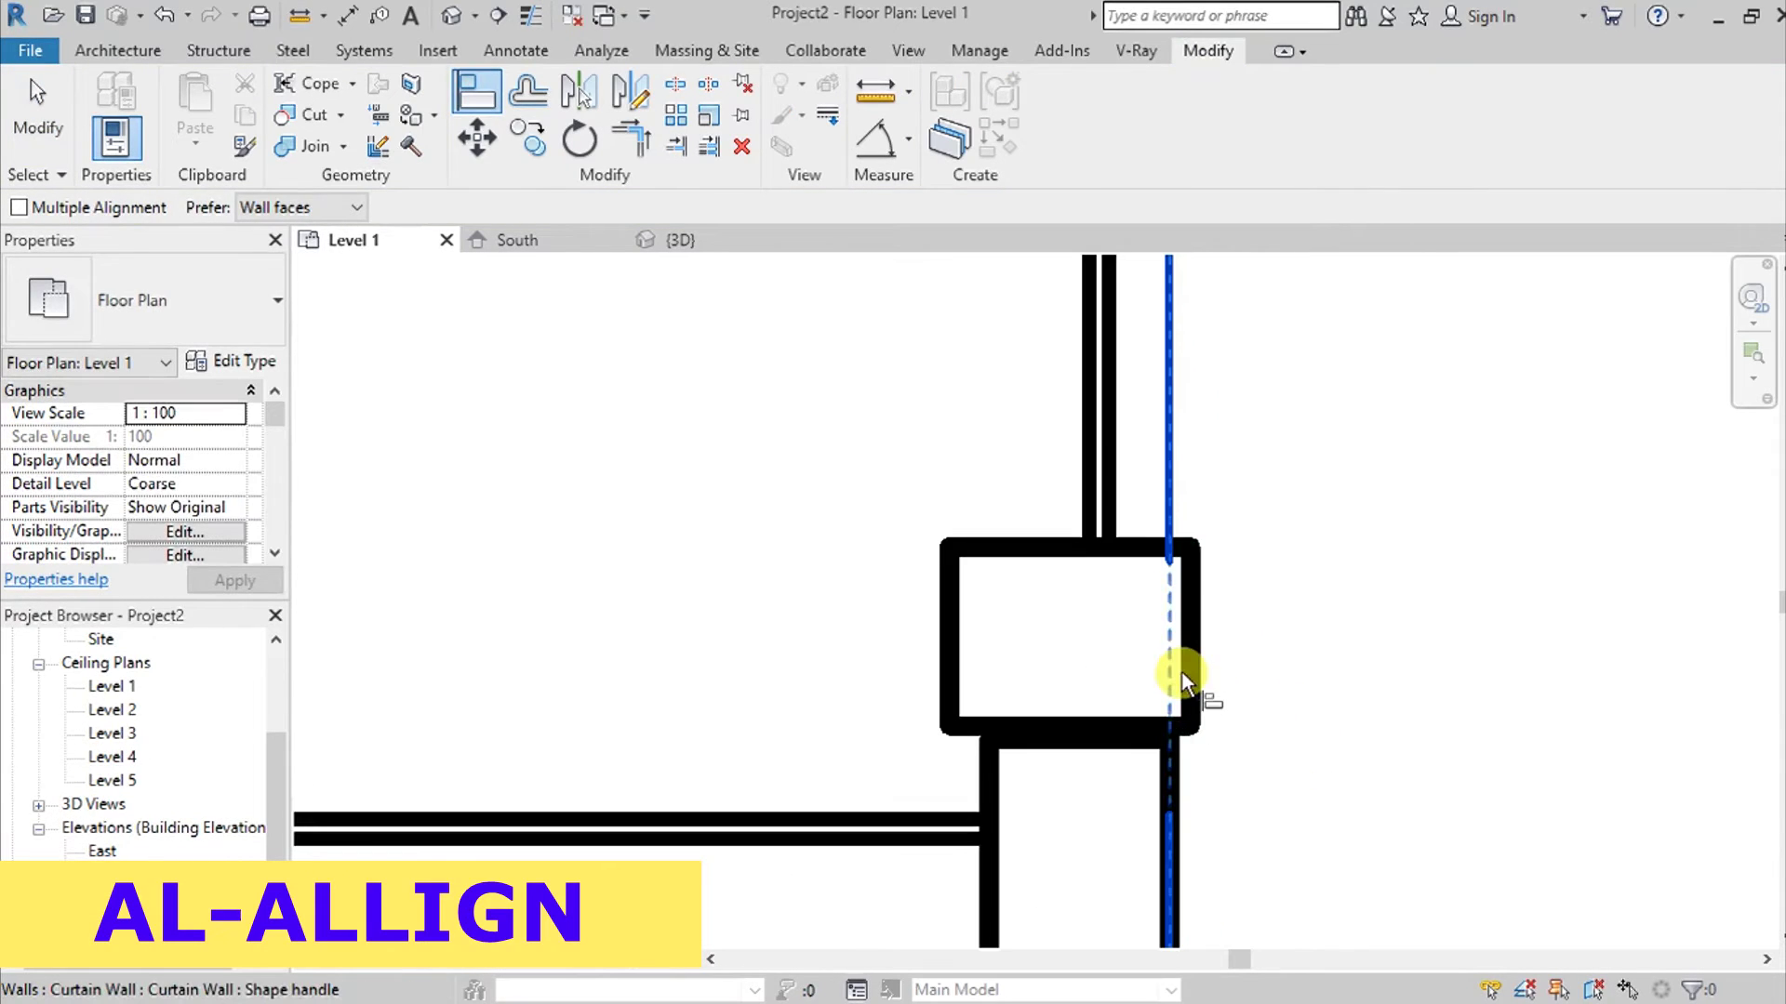
left_click(1192, 673)
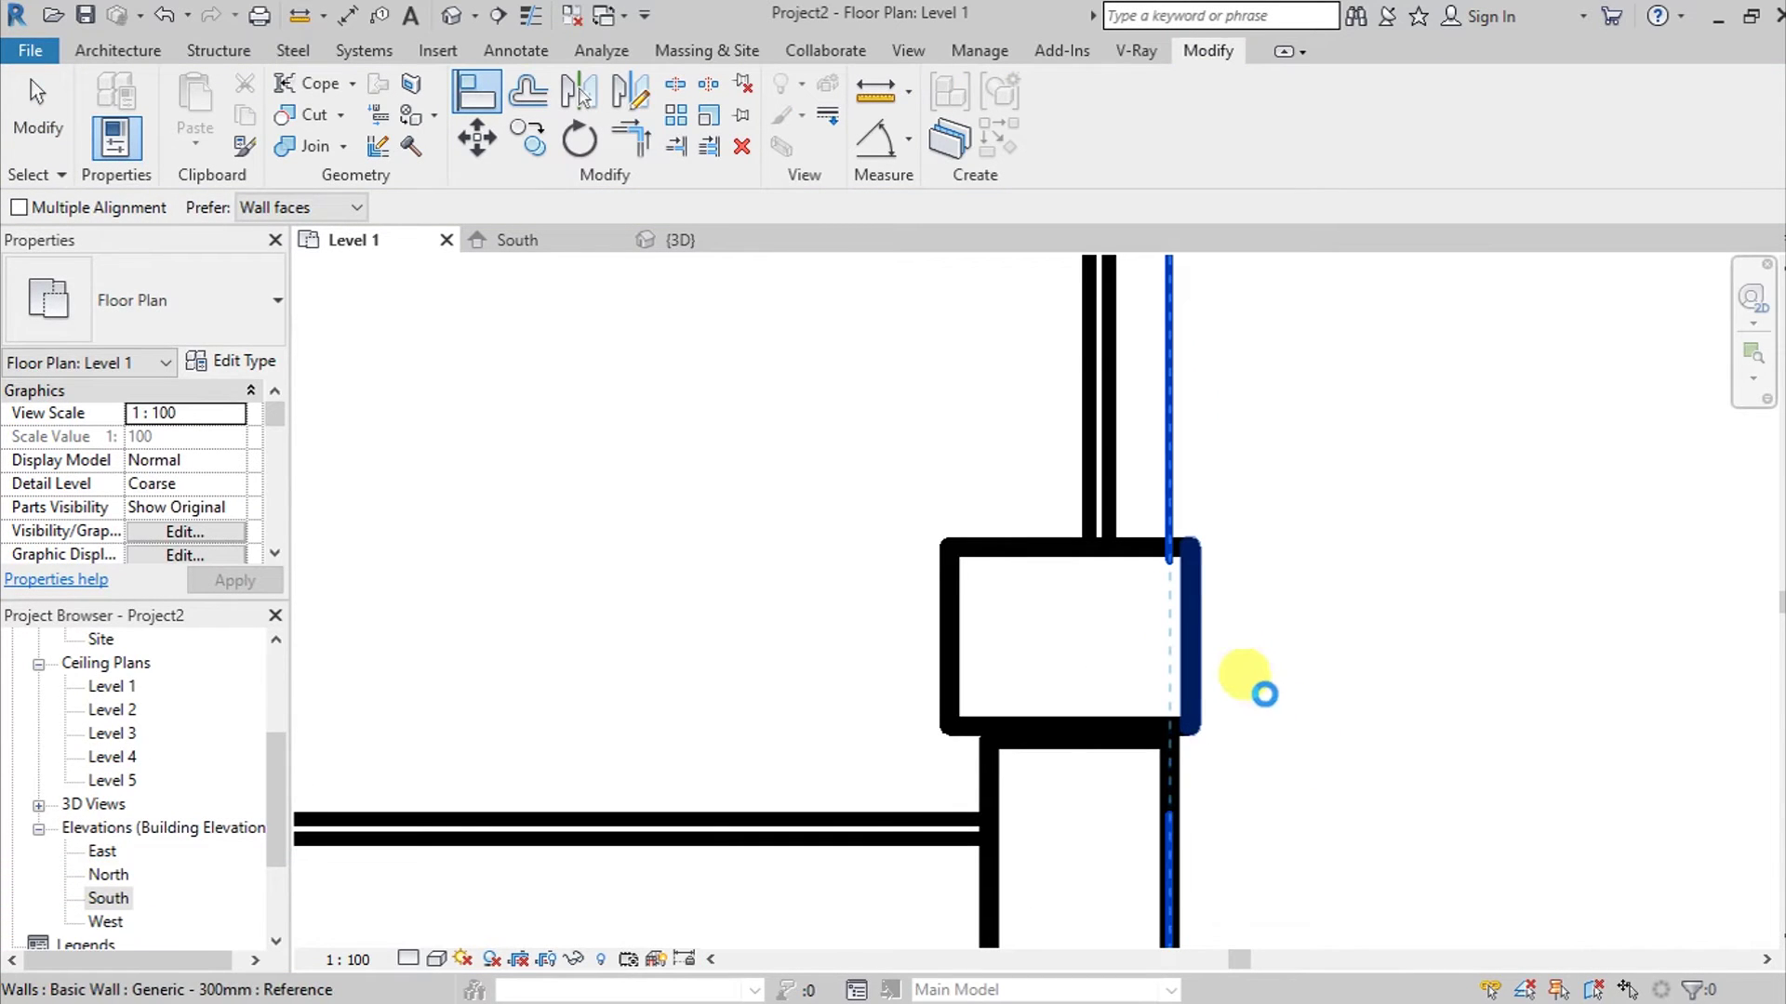
scroll(1272, 700, "down", 6)
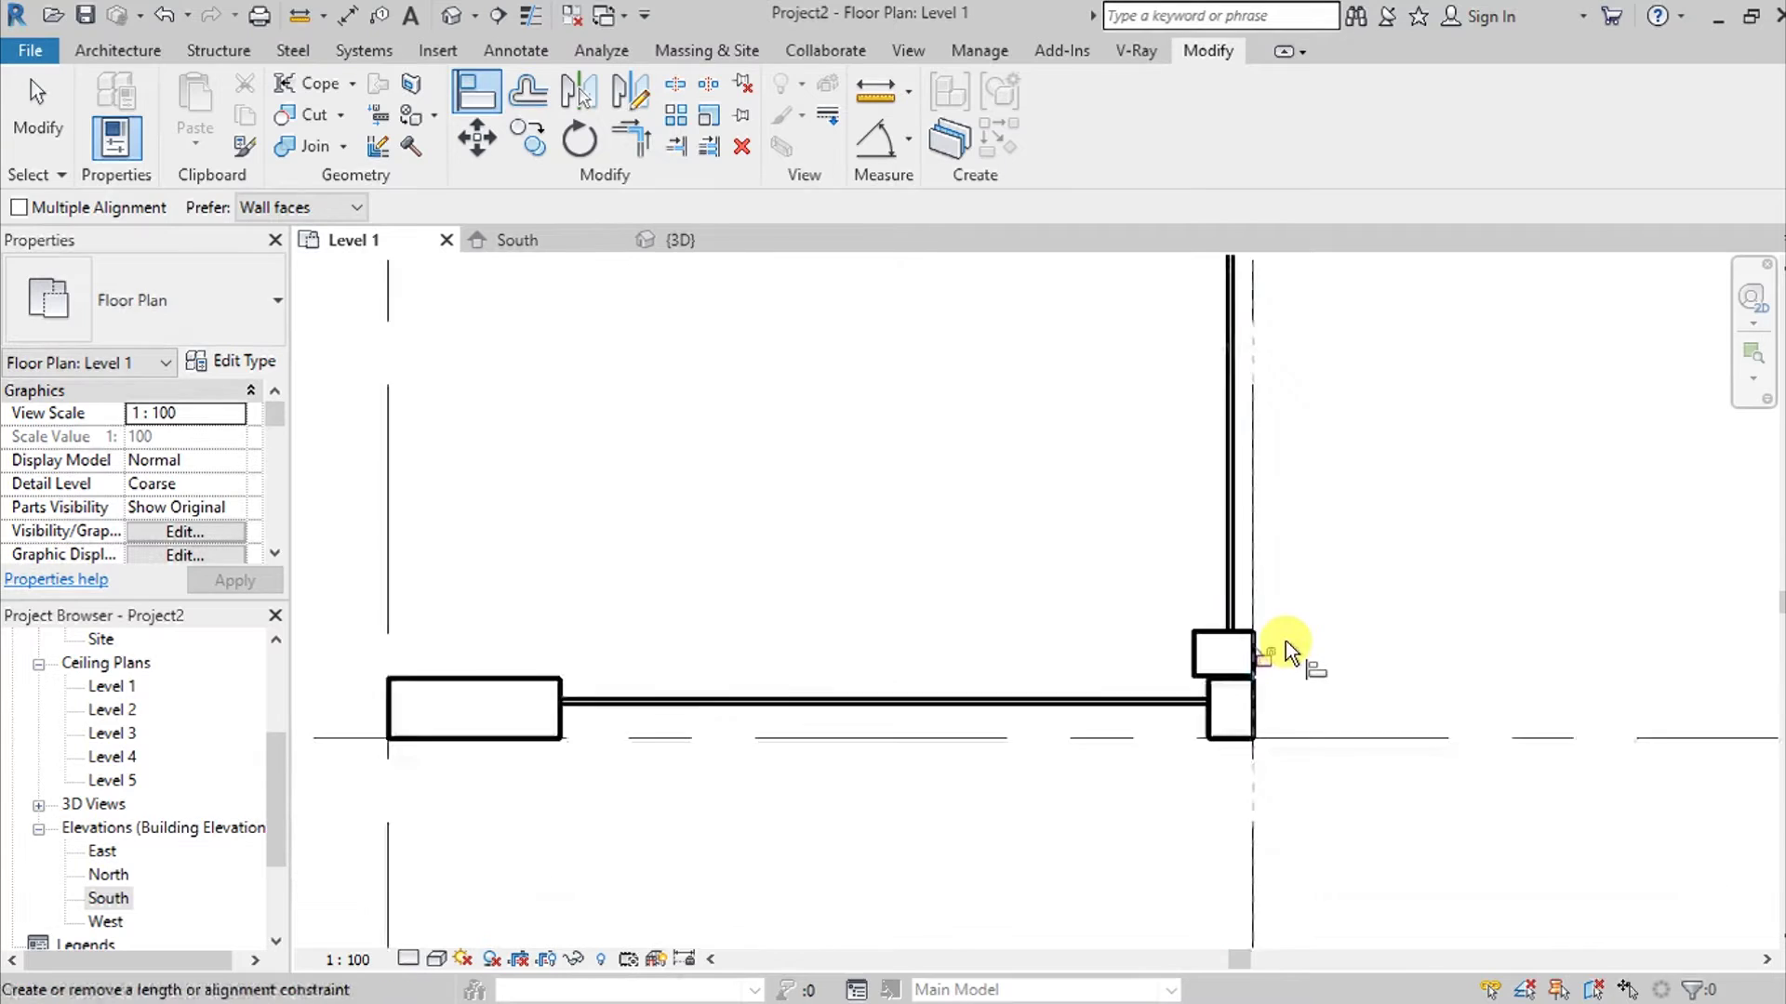
key("Escape")
key("Escape")
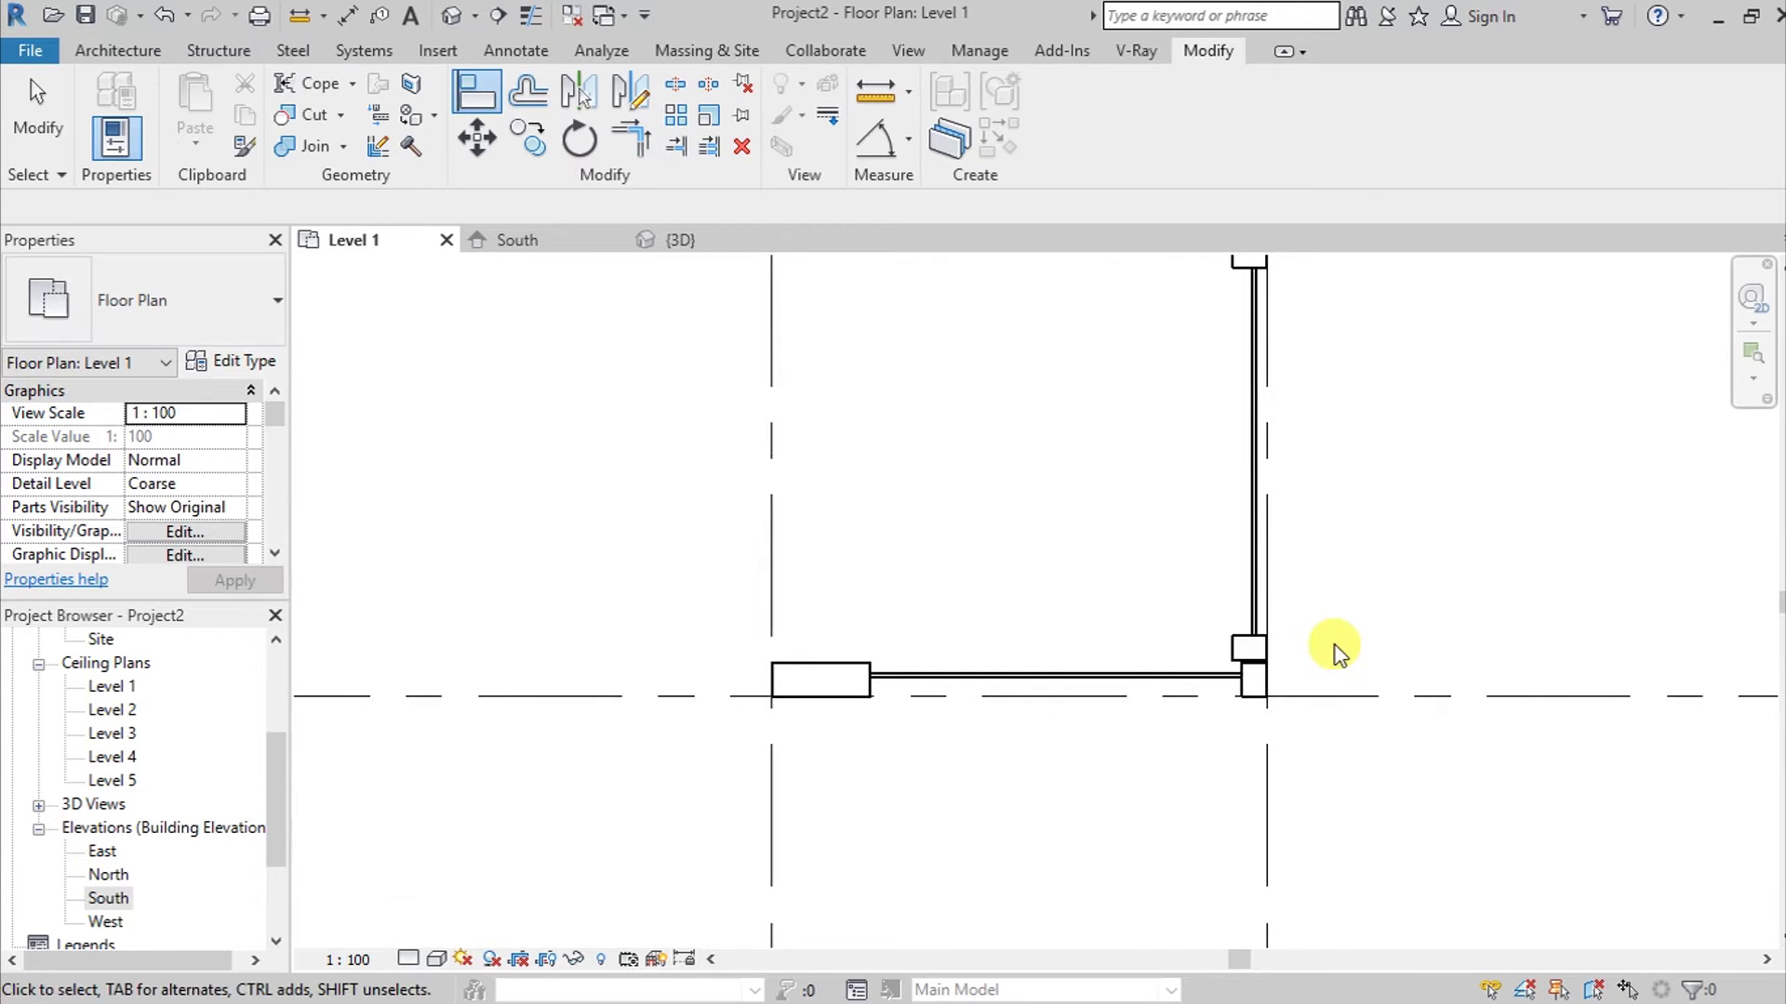
Mirror a copy of the right side wall assembly about a vertical axis drawn from the front wall's midpoint.
scroll(1326, 631, "down", 1)
middle_click_drag(1347, 657, 1338, 809)
left_click_drag(1138, 304, 1392, 818)
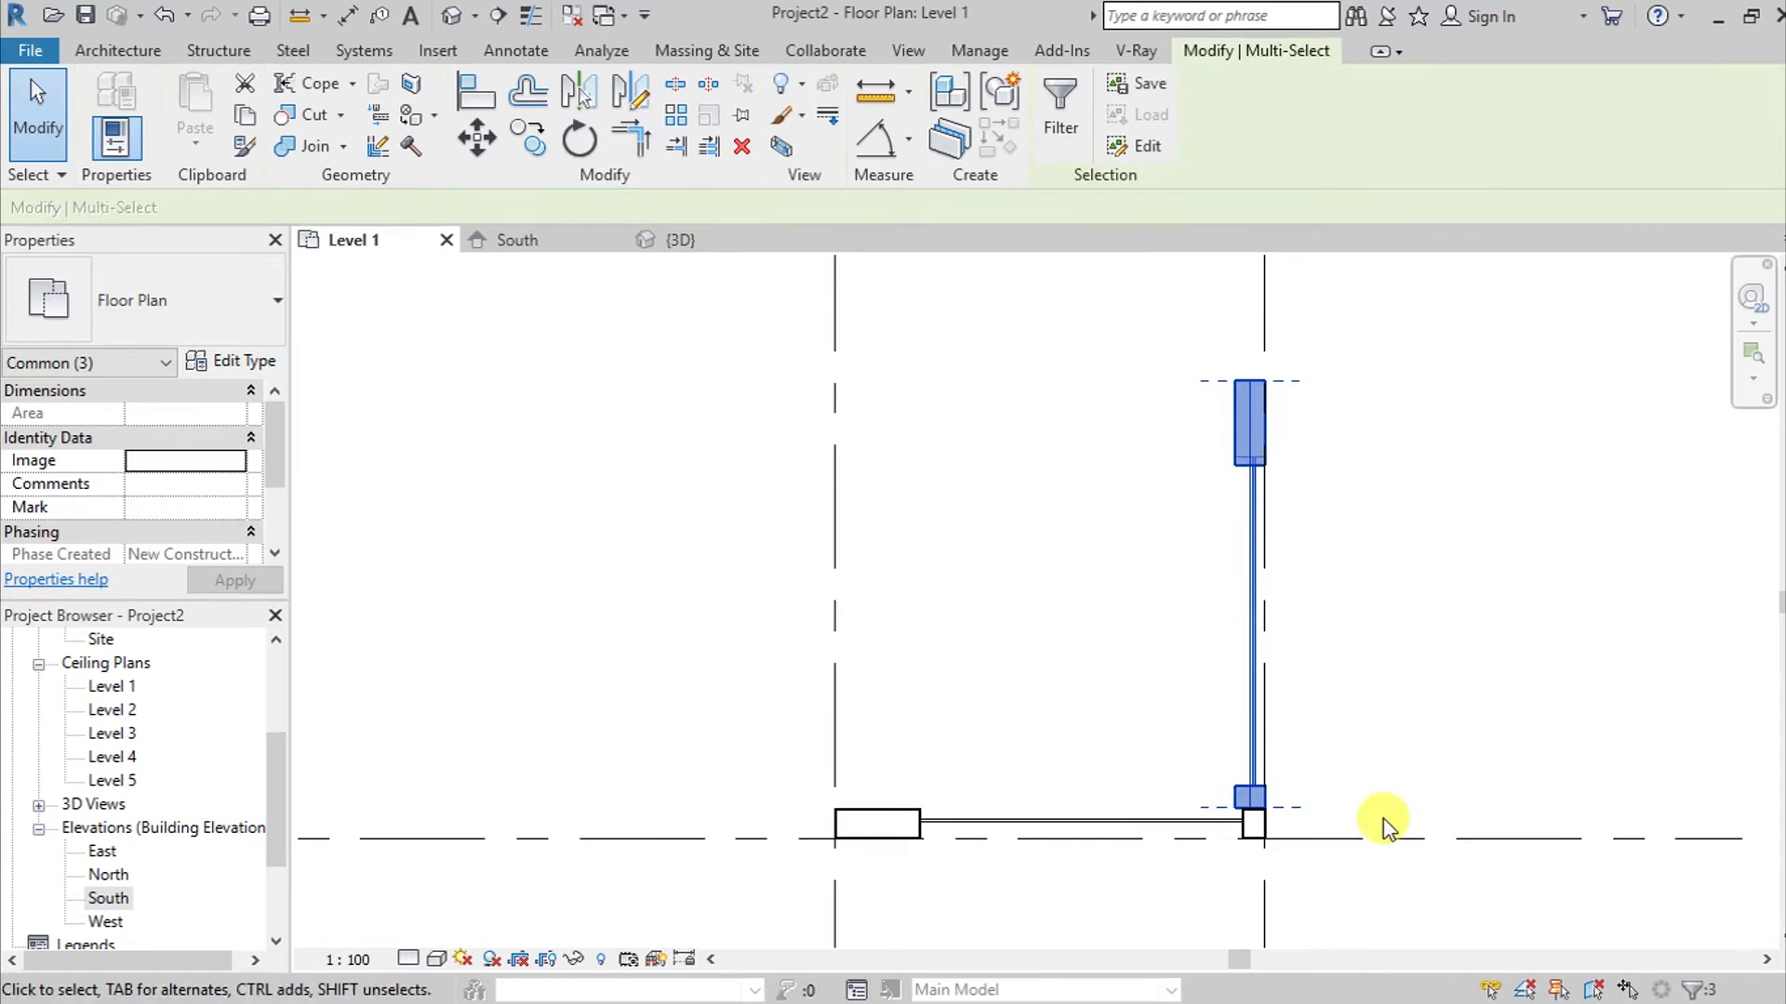
left_click(628, 104)
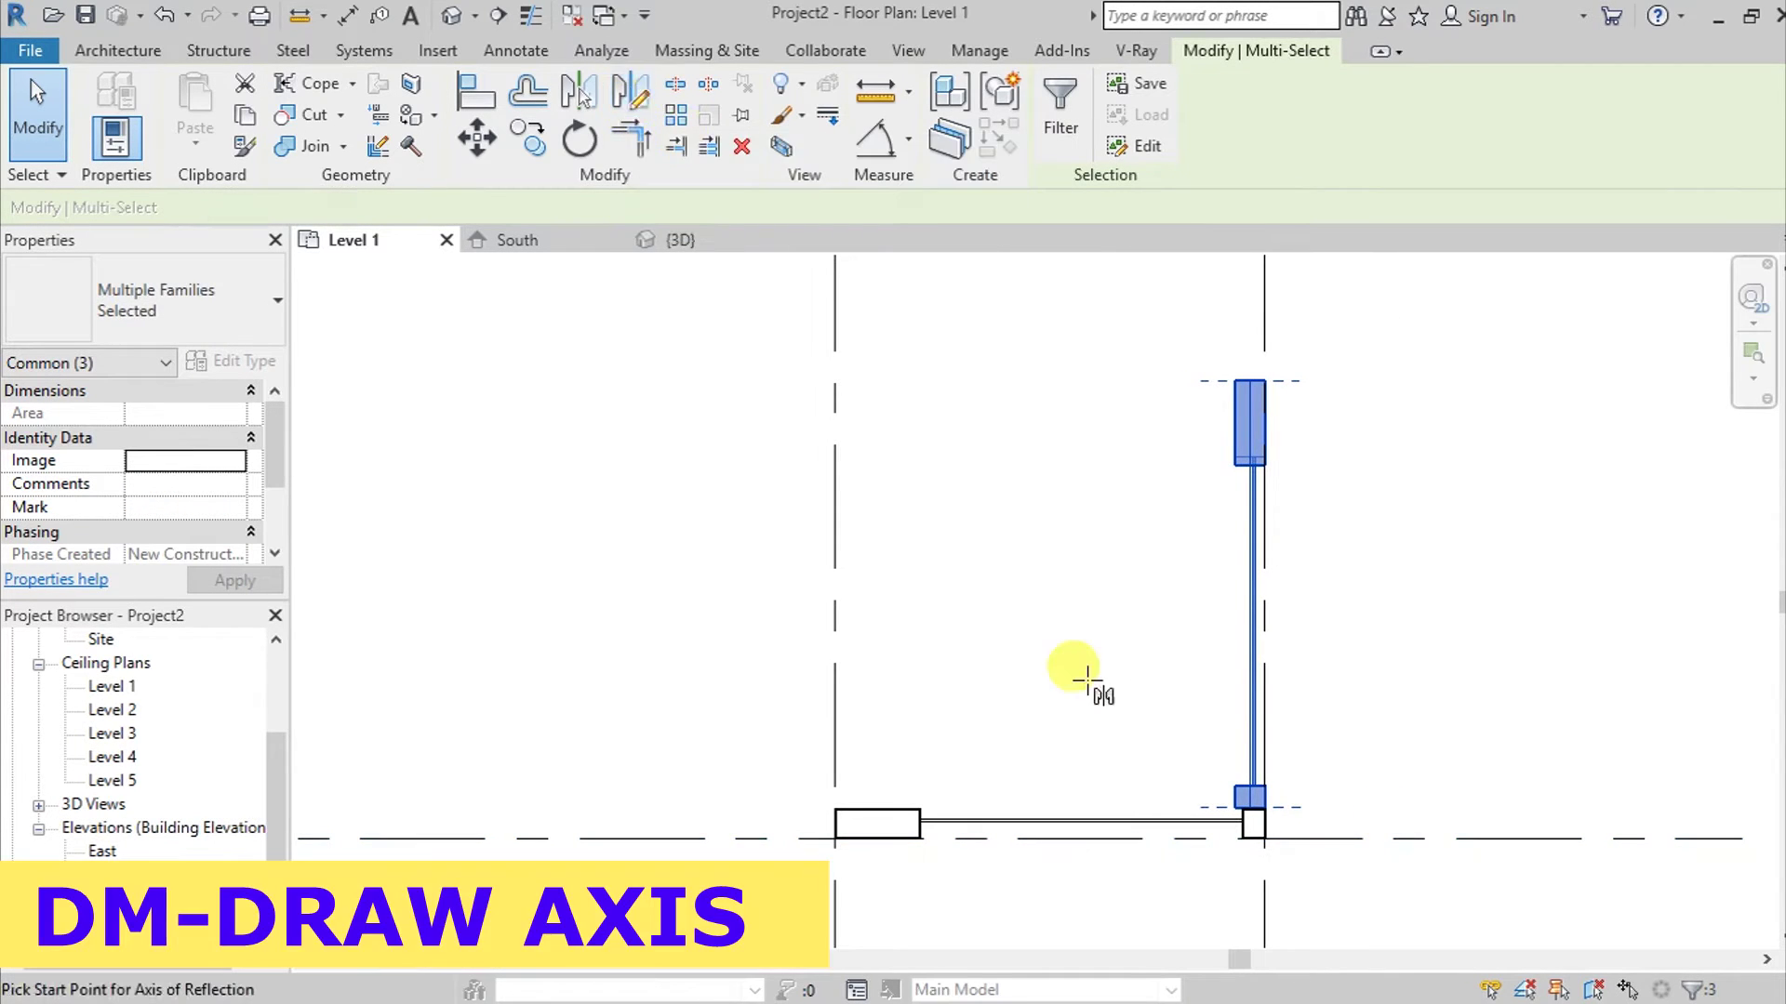
left_click(1056, 836)
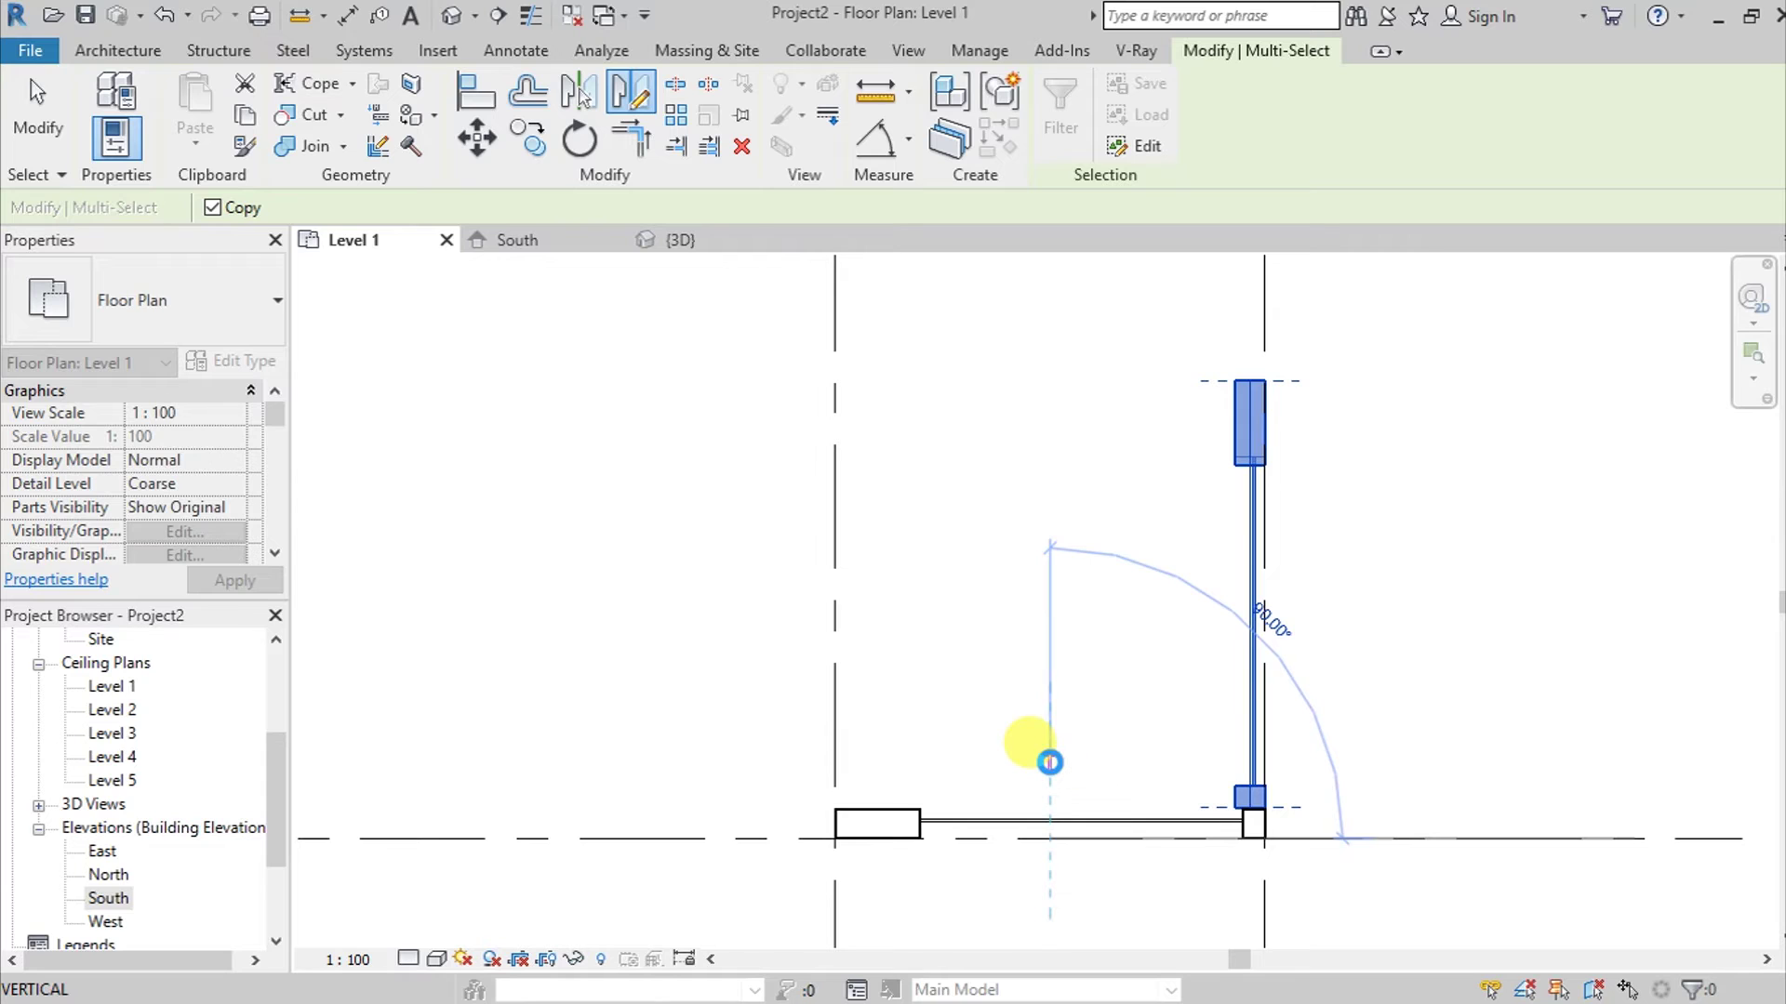
left_click(1049, 763)
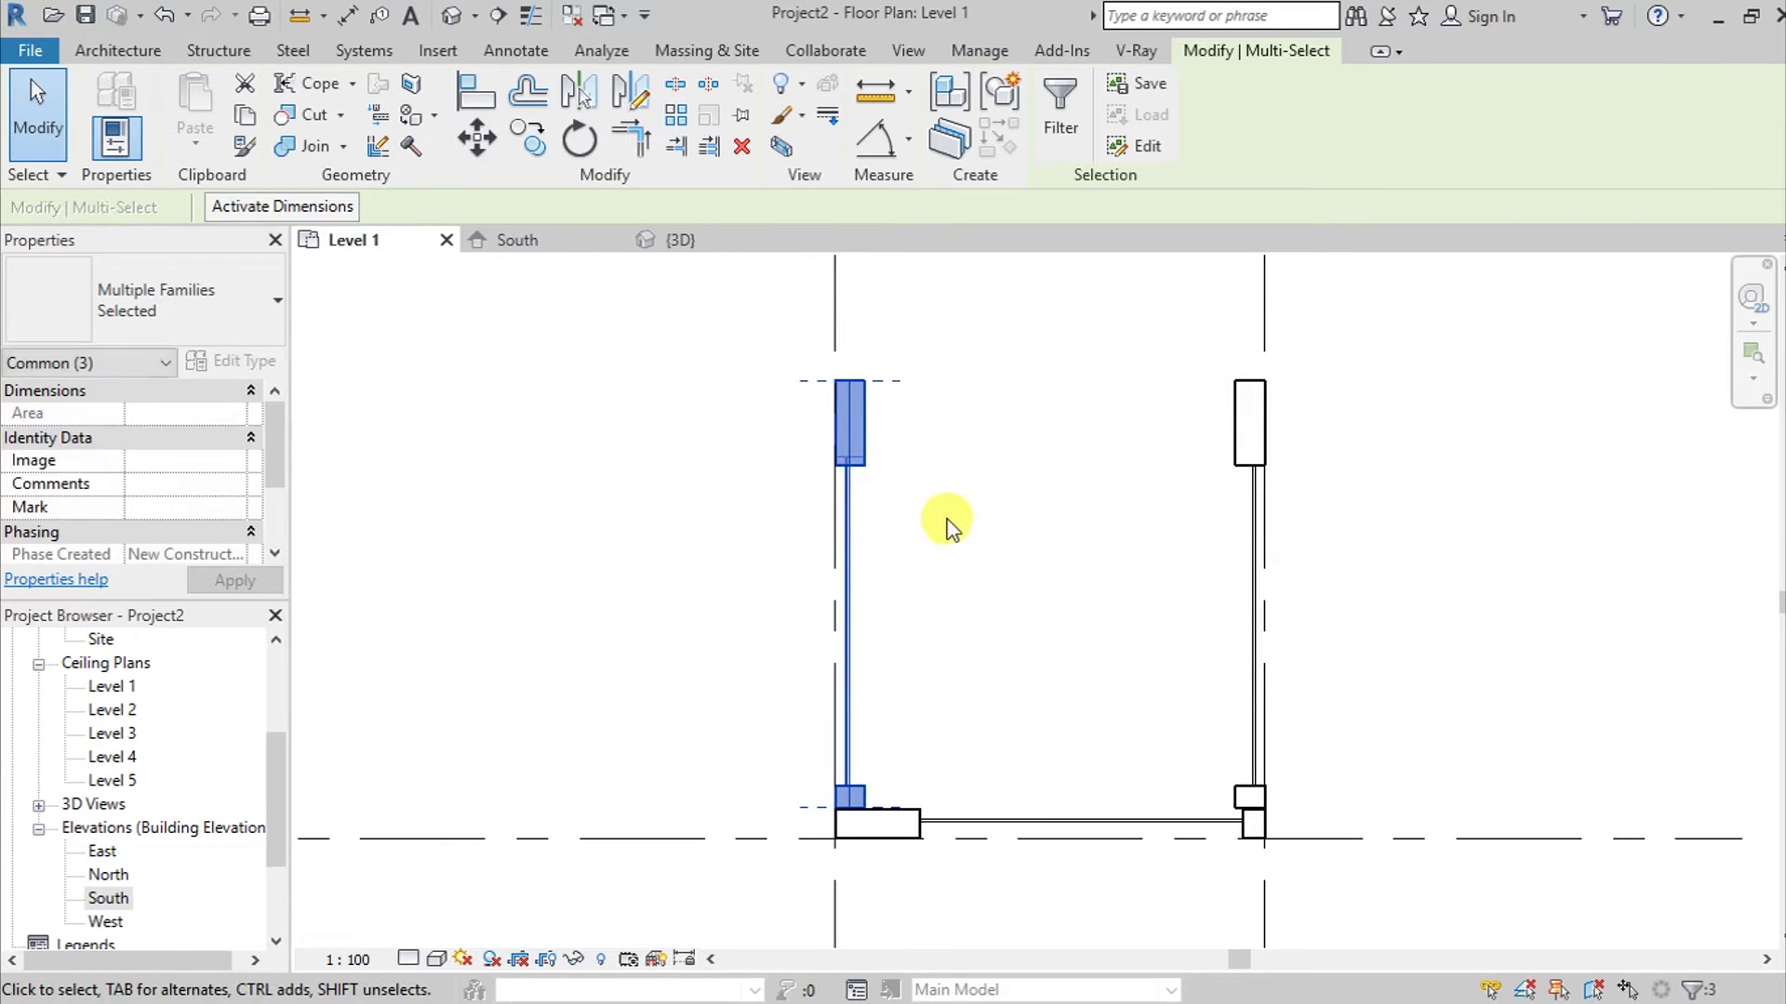
Mirror a copy of the left side wall assembly about a horizontal axis drawn along its upper end.
scroll(947, 527, "down", 2)
scroll(950, 537, "up", 1)
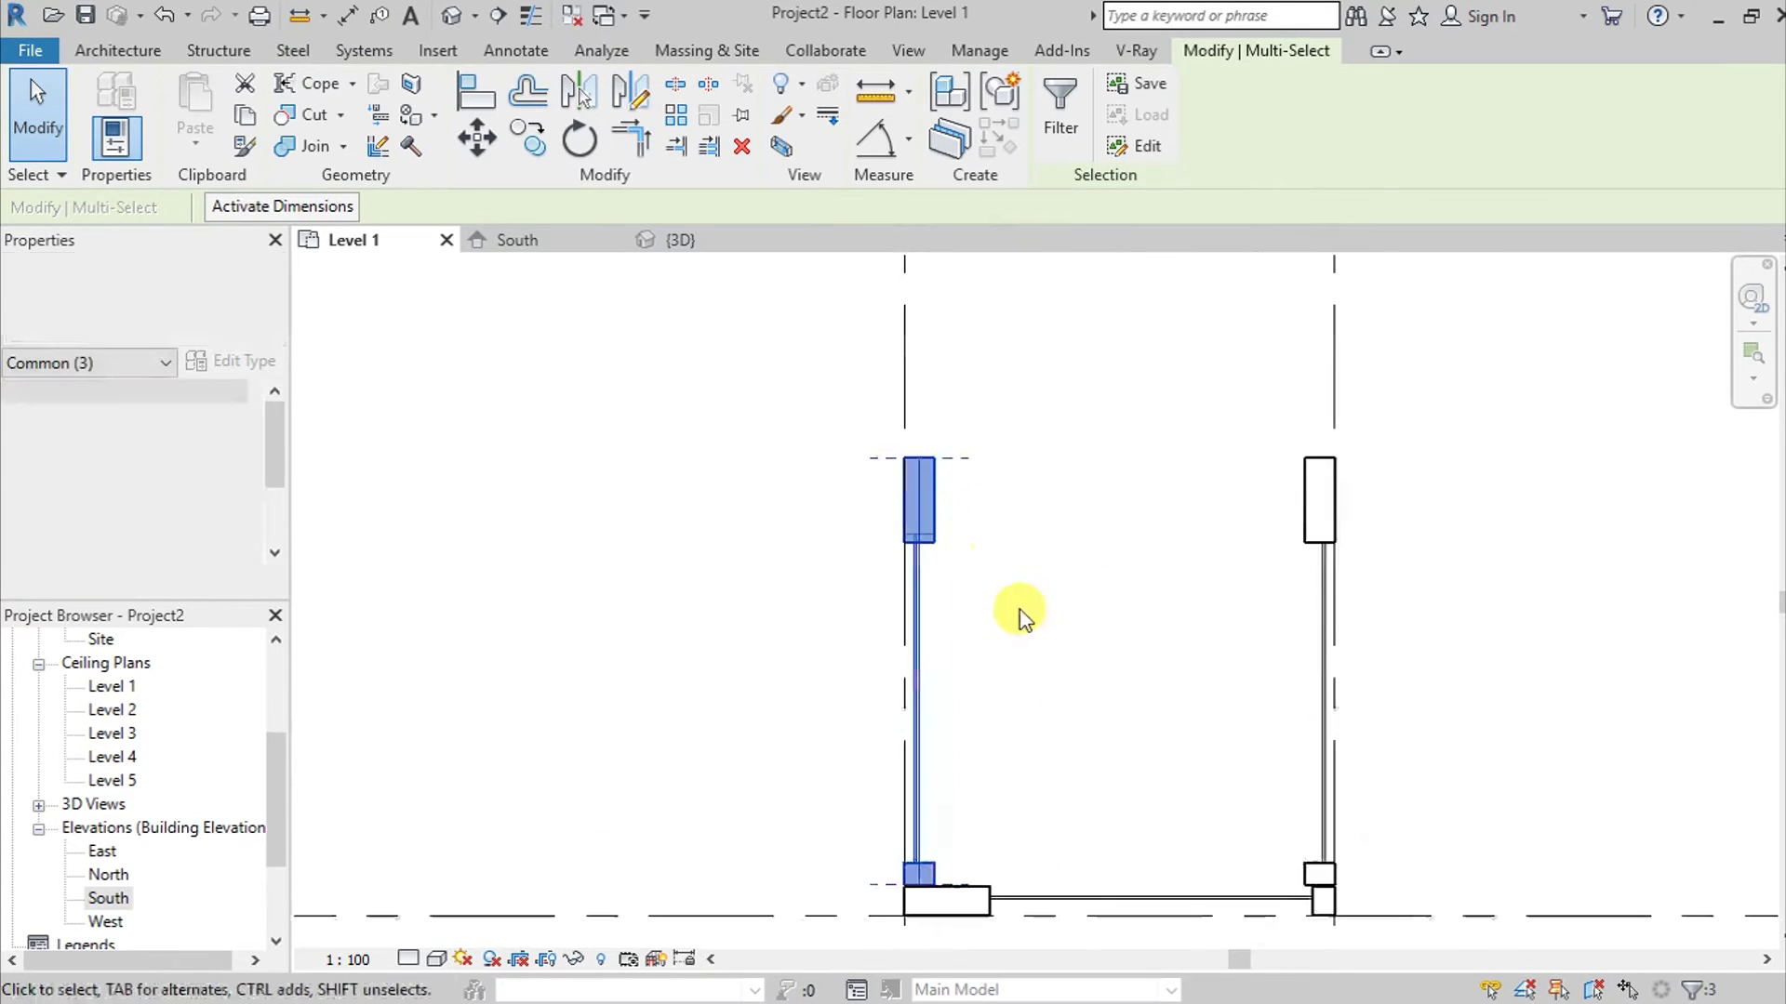
middle_click_drag(1089, 759, 1095, 740)
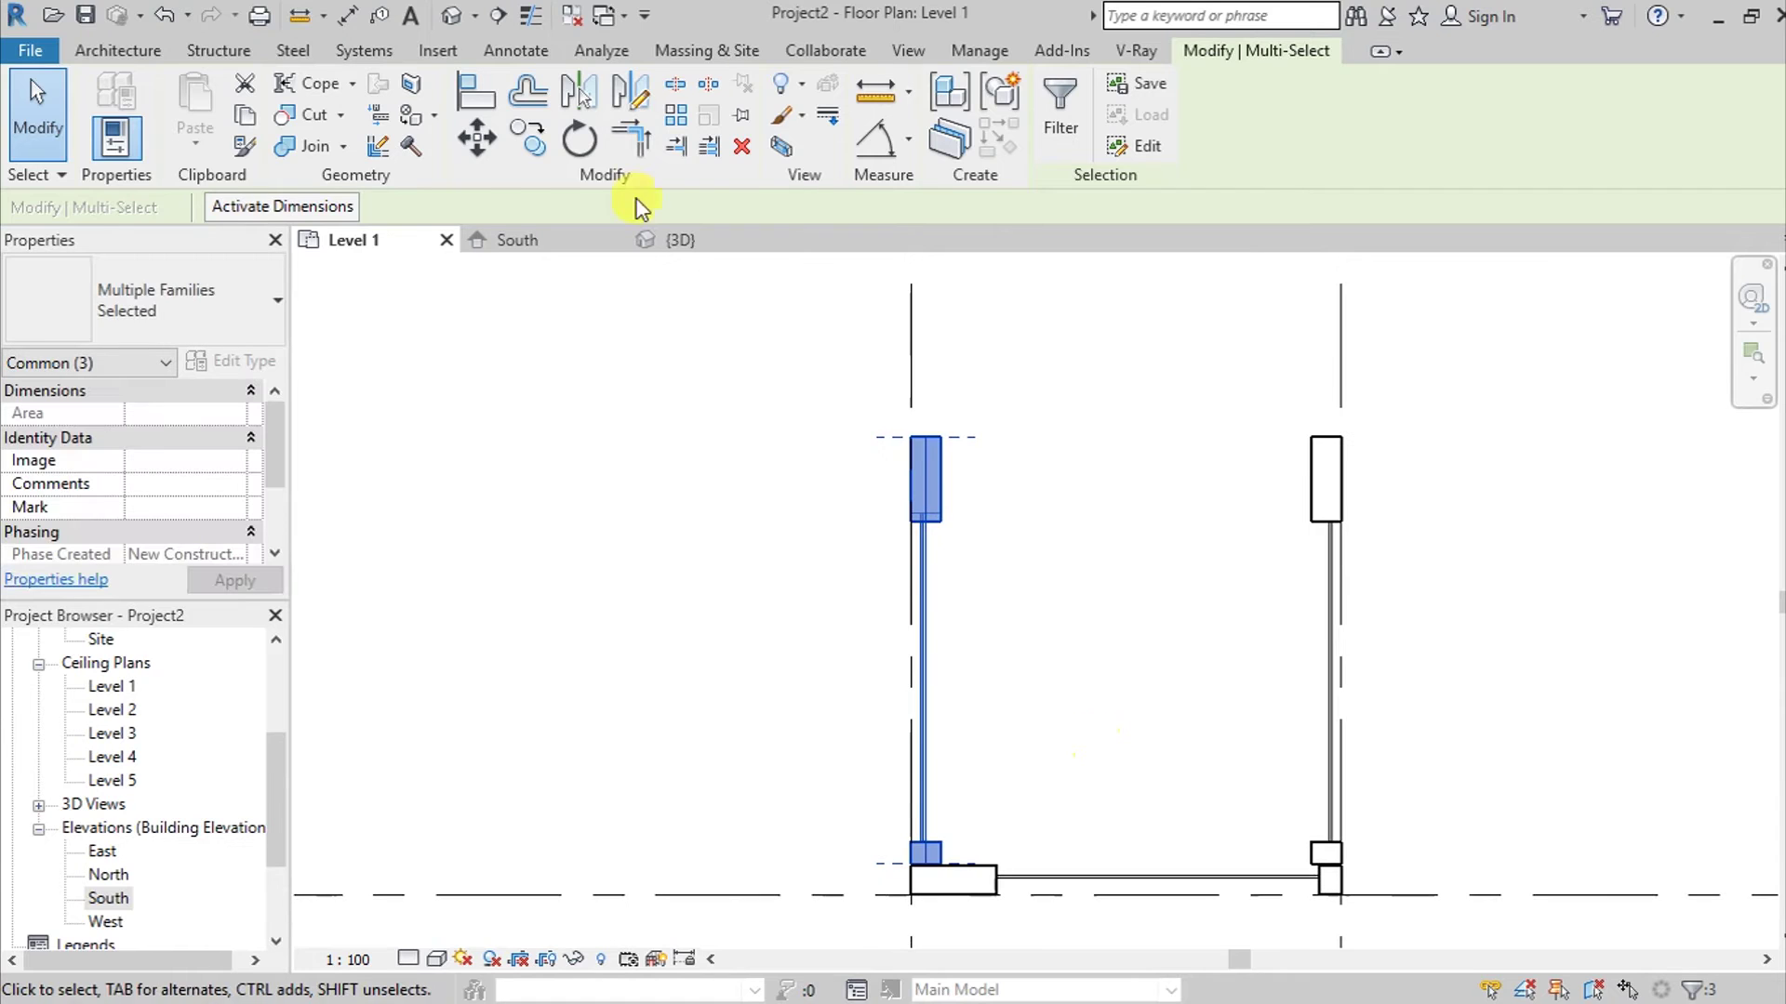
left_click(640, 110)
scroll(925, 419, "up", 2)
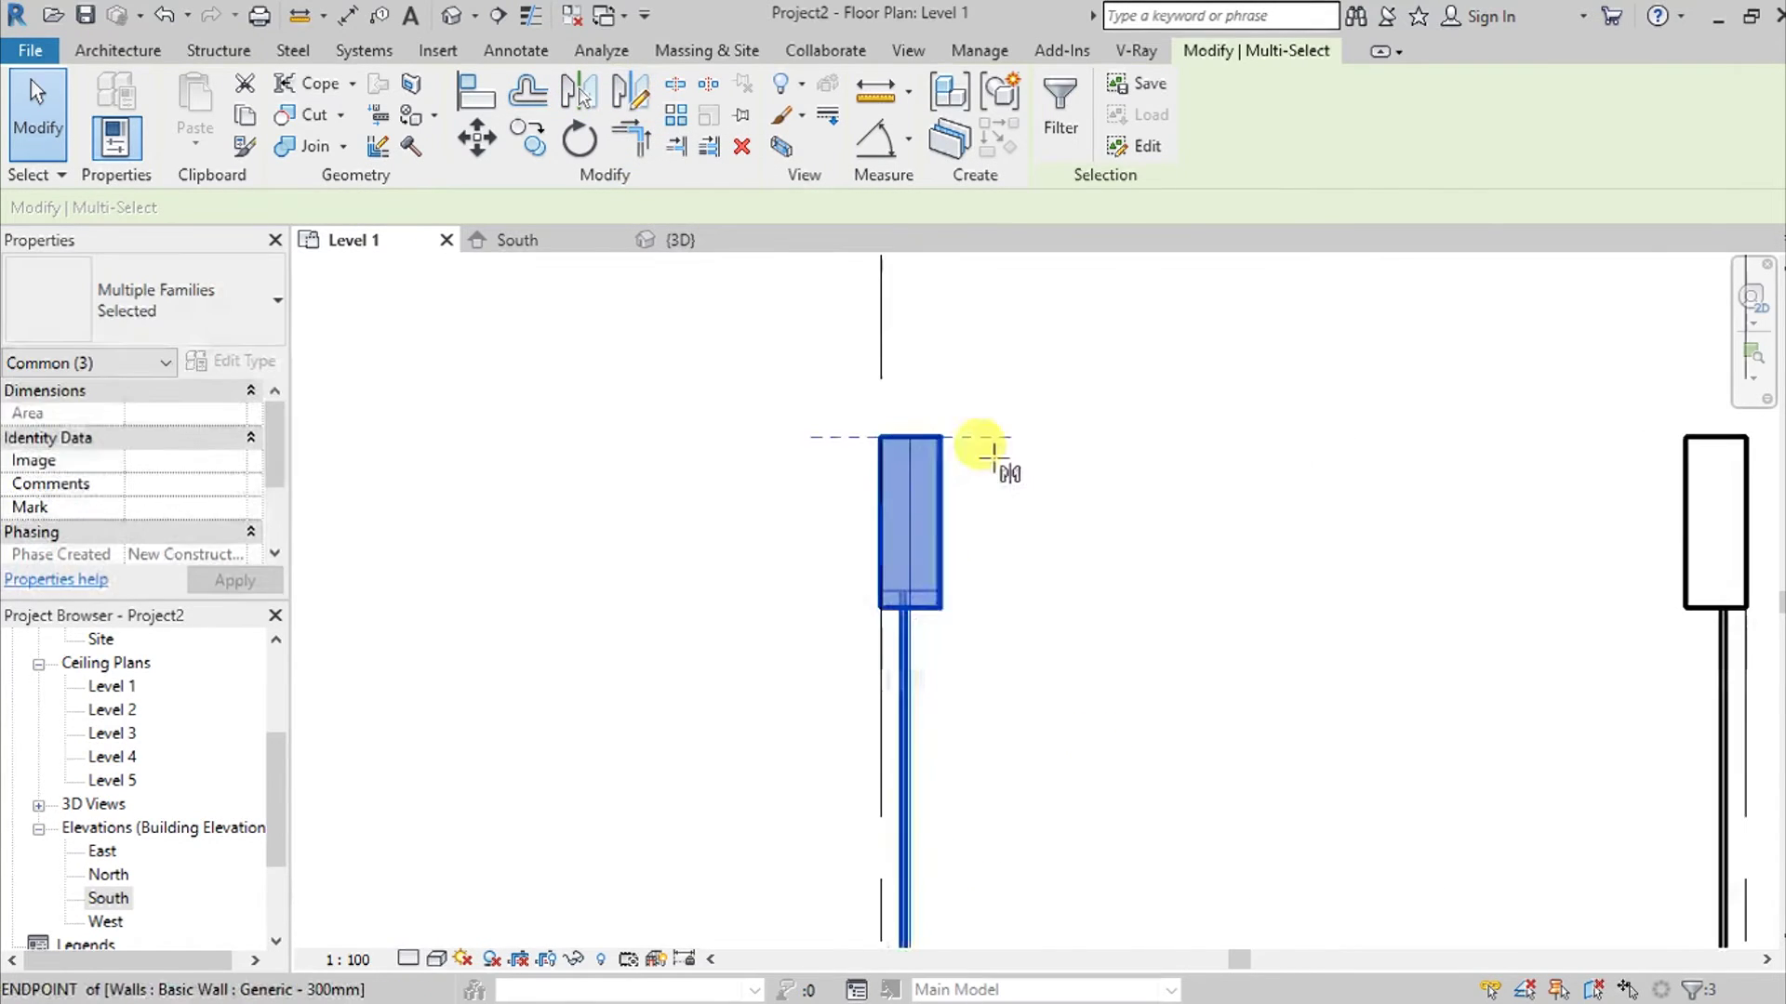
left_click(879, 435)
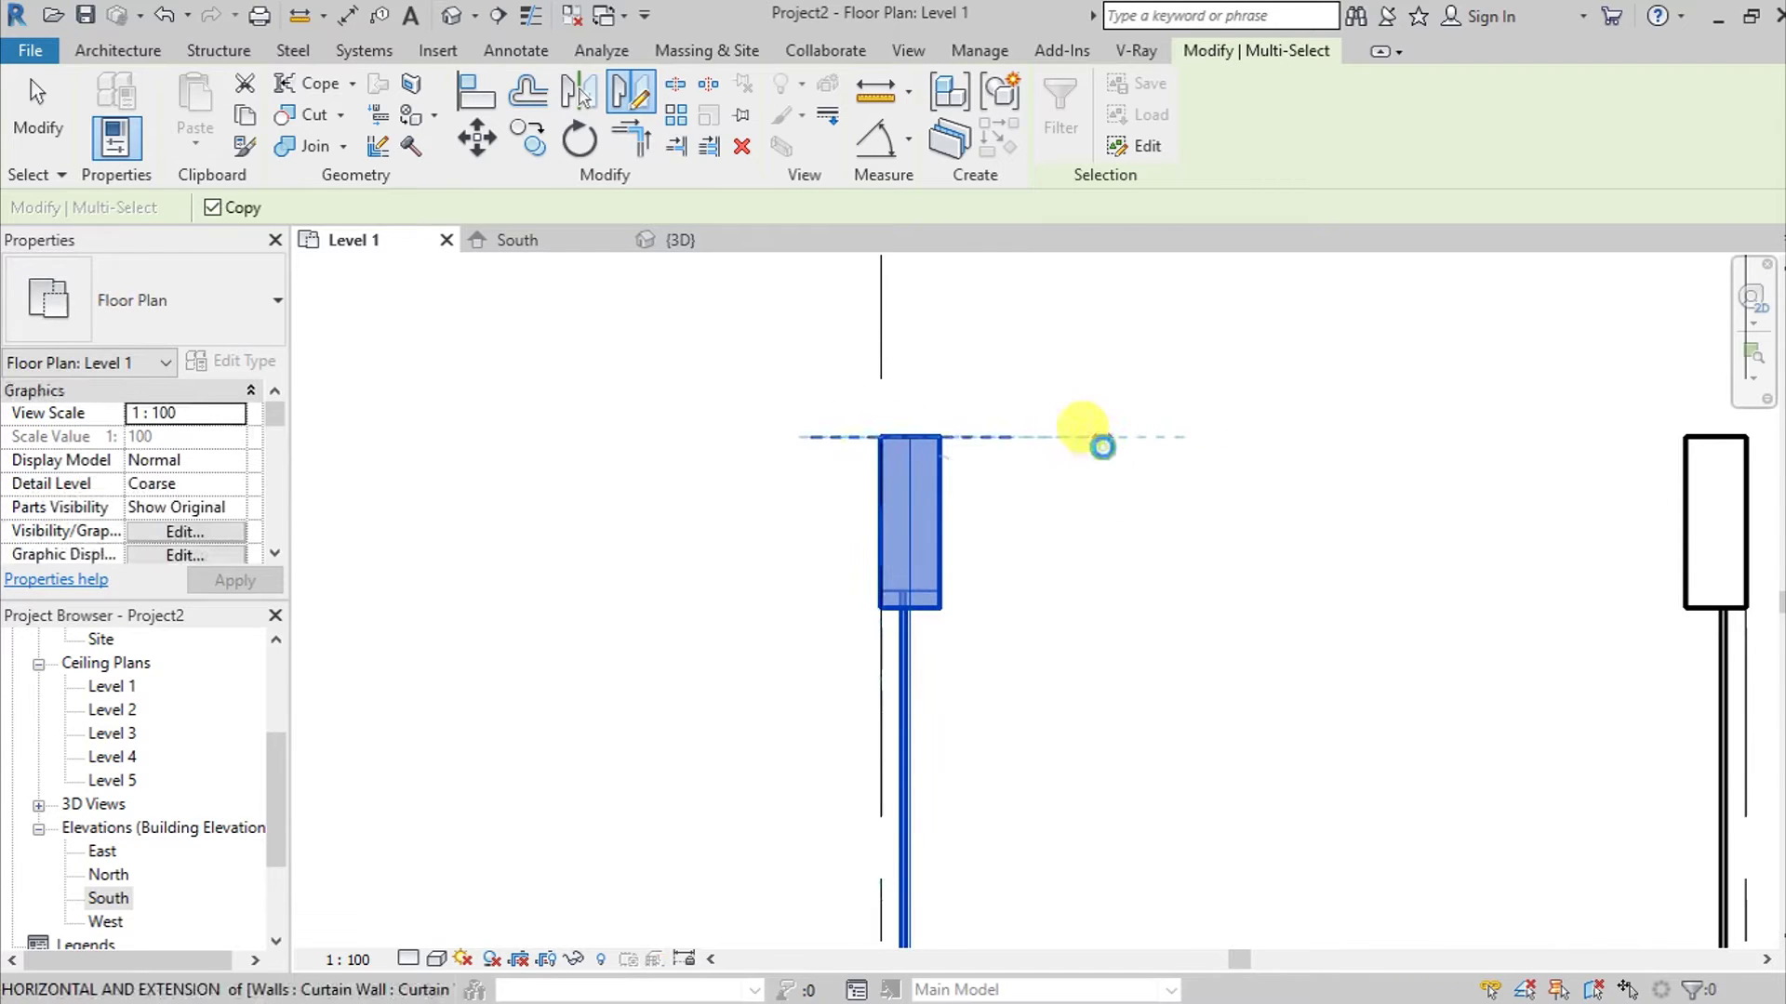
left_click(1102, 447)
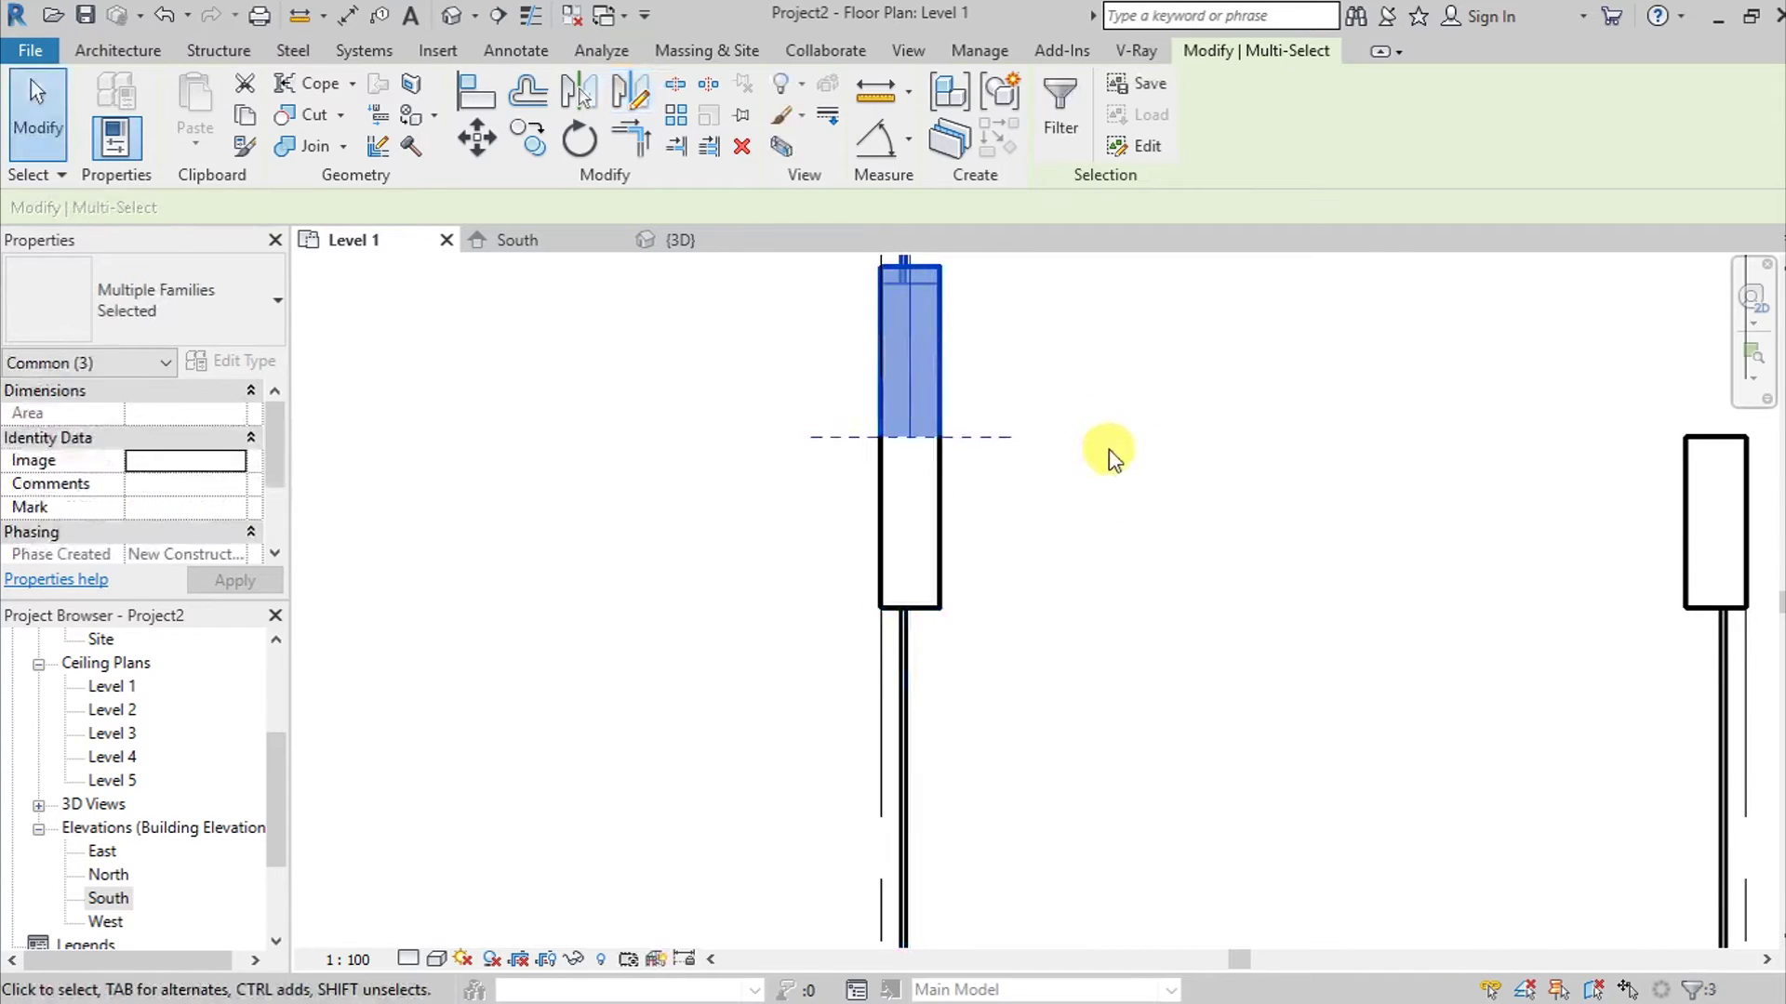
Mirror a copy of the rear left side wall assembly about a vertical axis drawn from the front wall's midpoint.
scroll(1109, 449, "down", 2)
scroll(1140, 550, "down", 1)
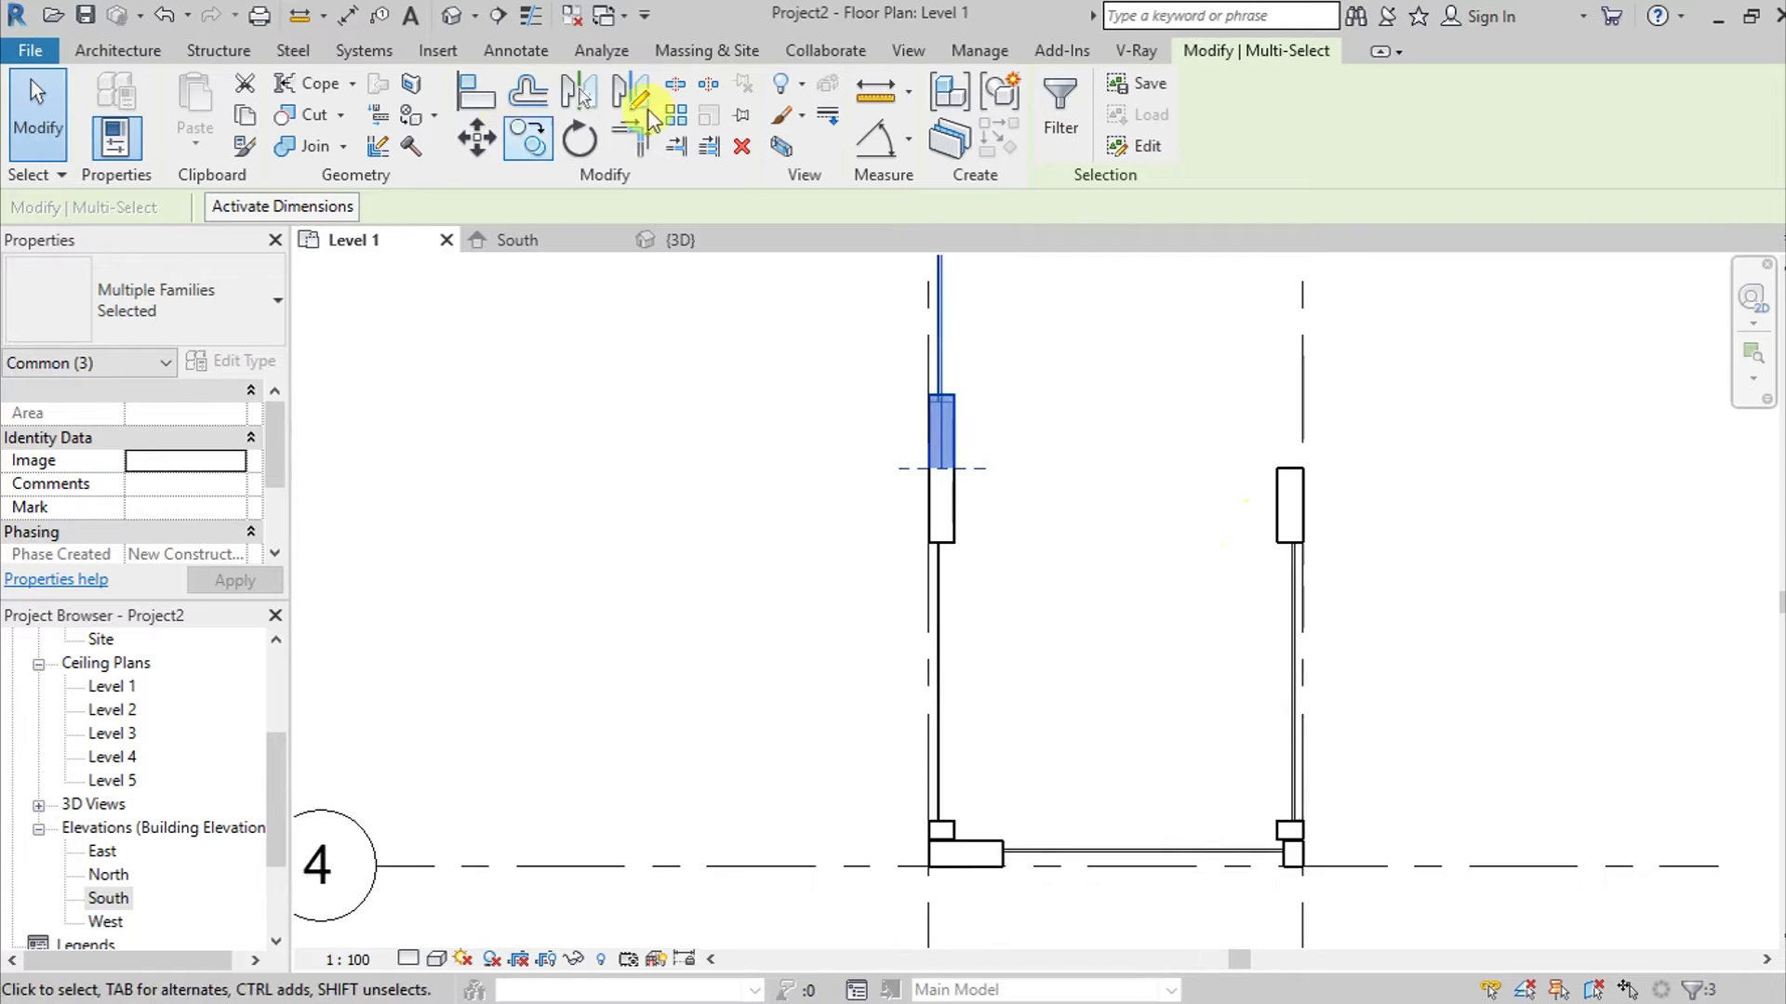
left_click(591, 91)
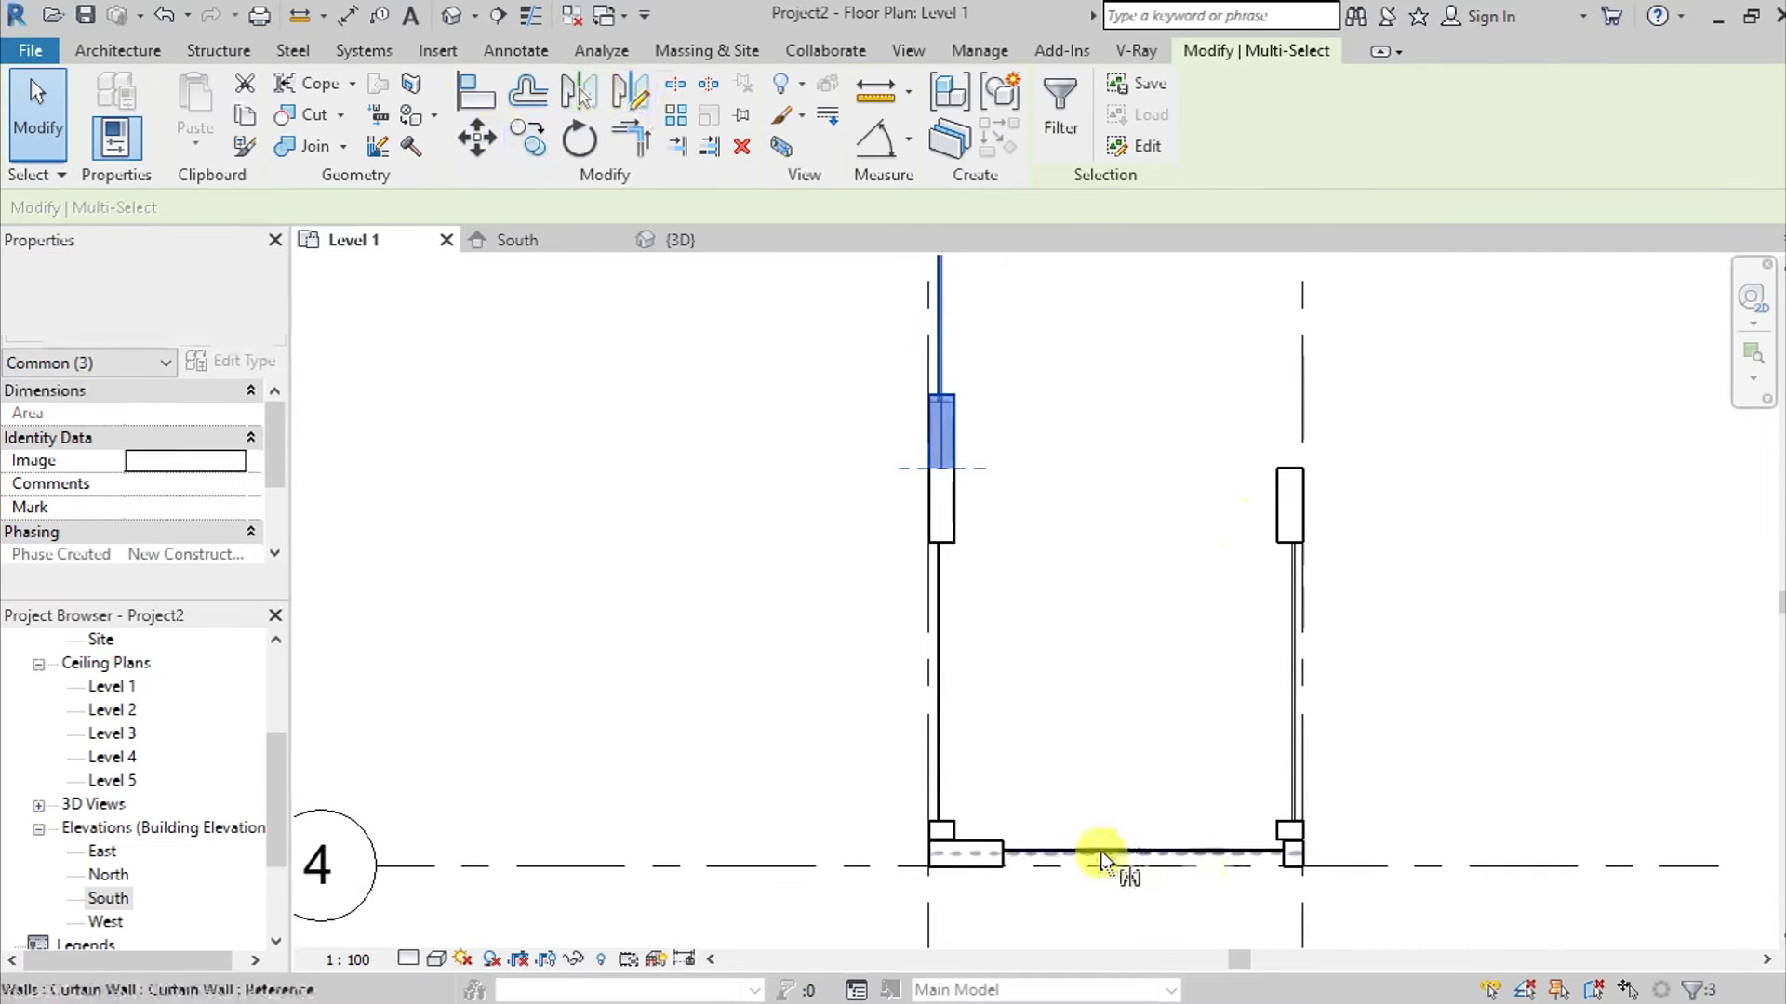
left_click(620, 101)
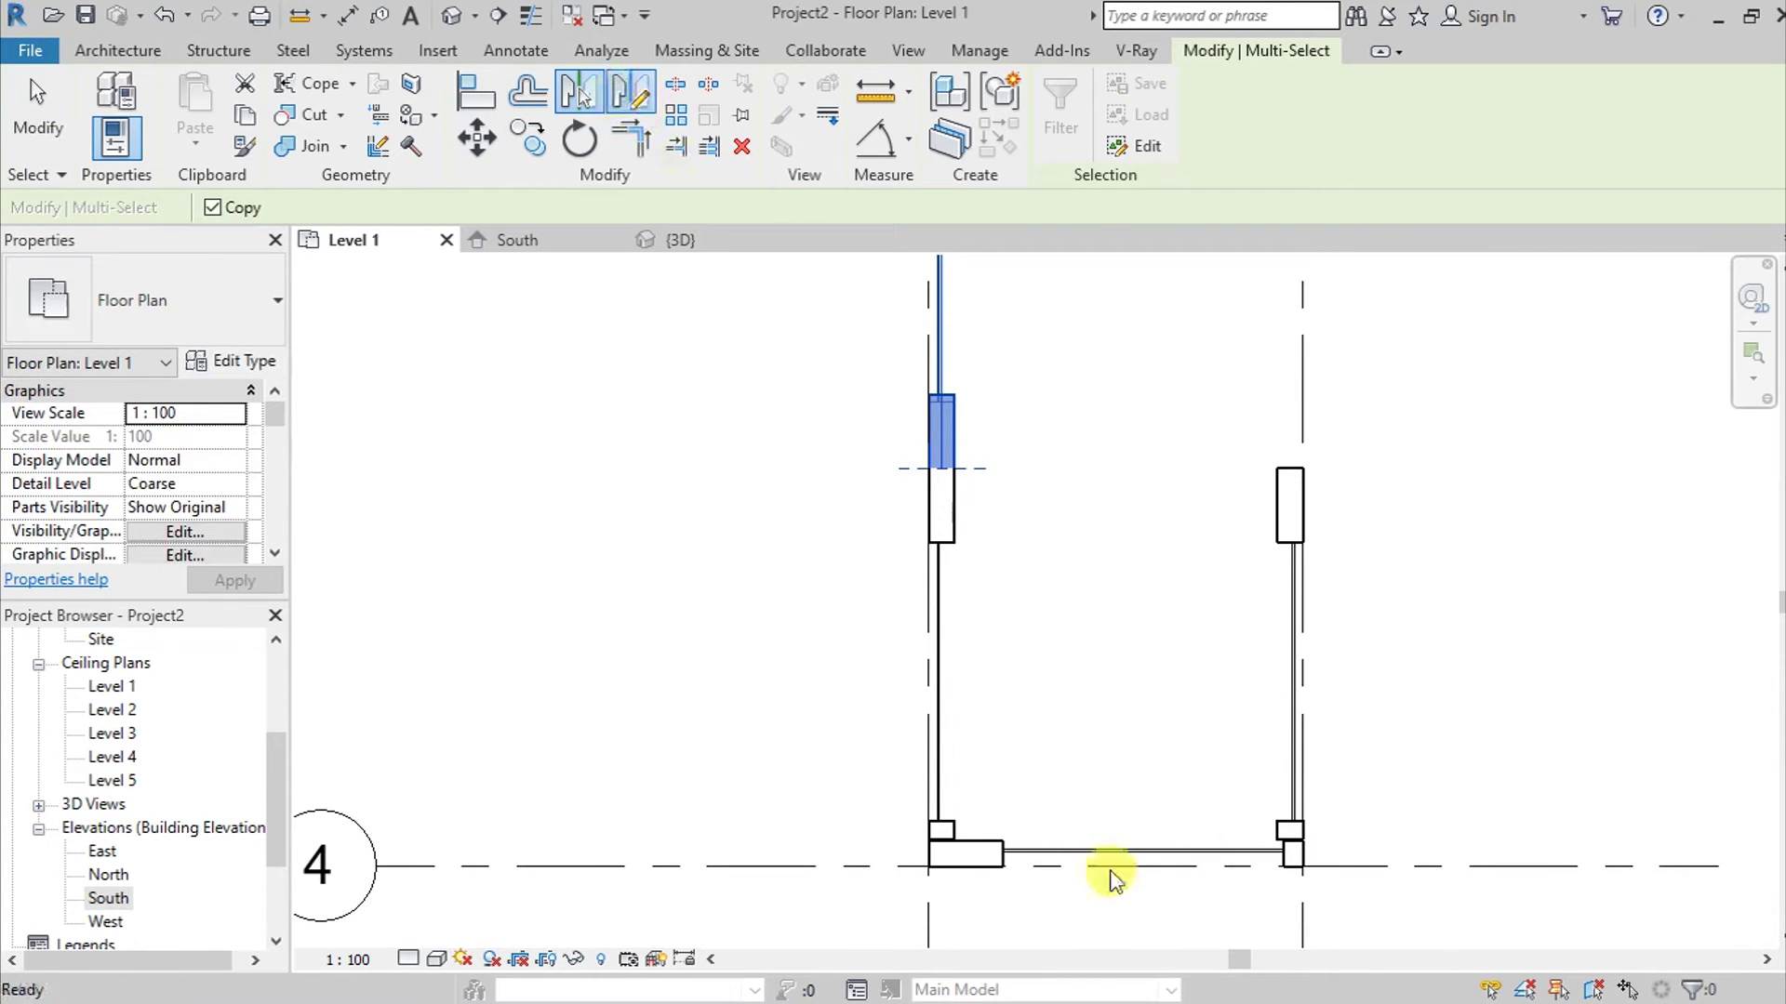
left_click(1113, 865)
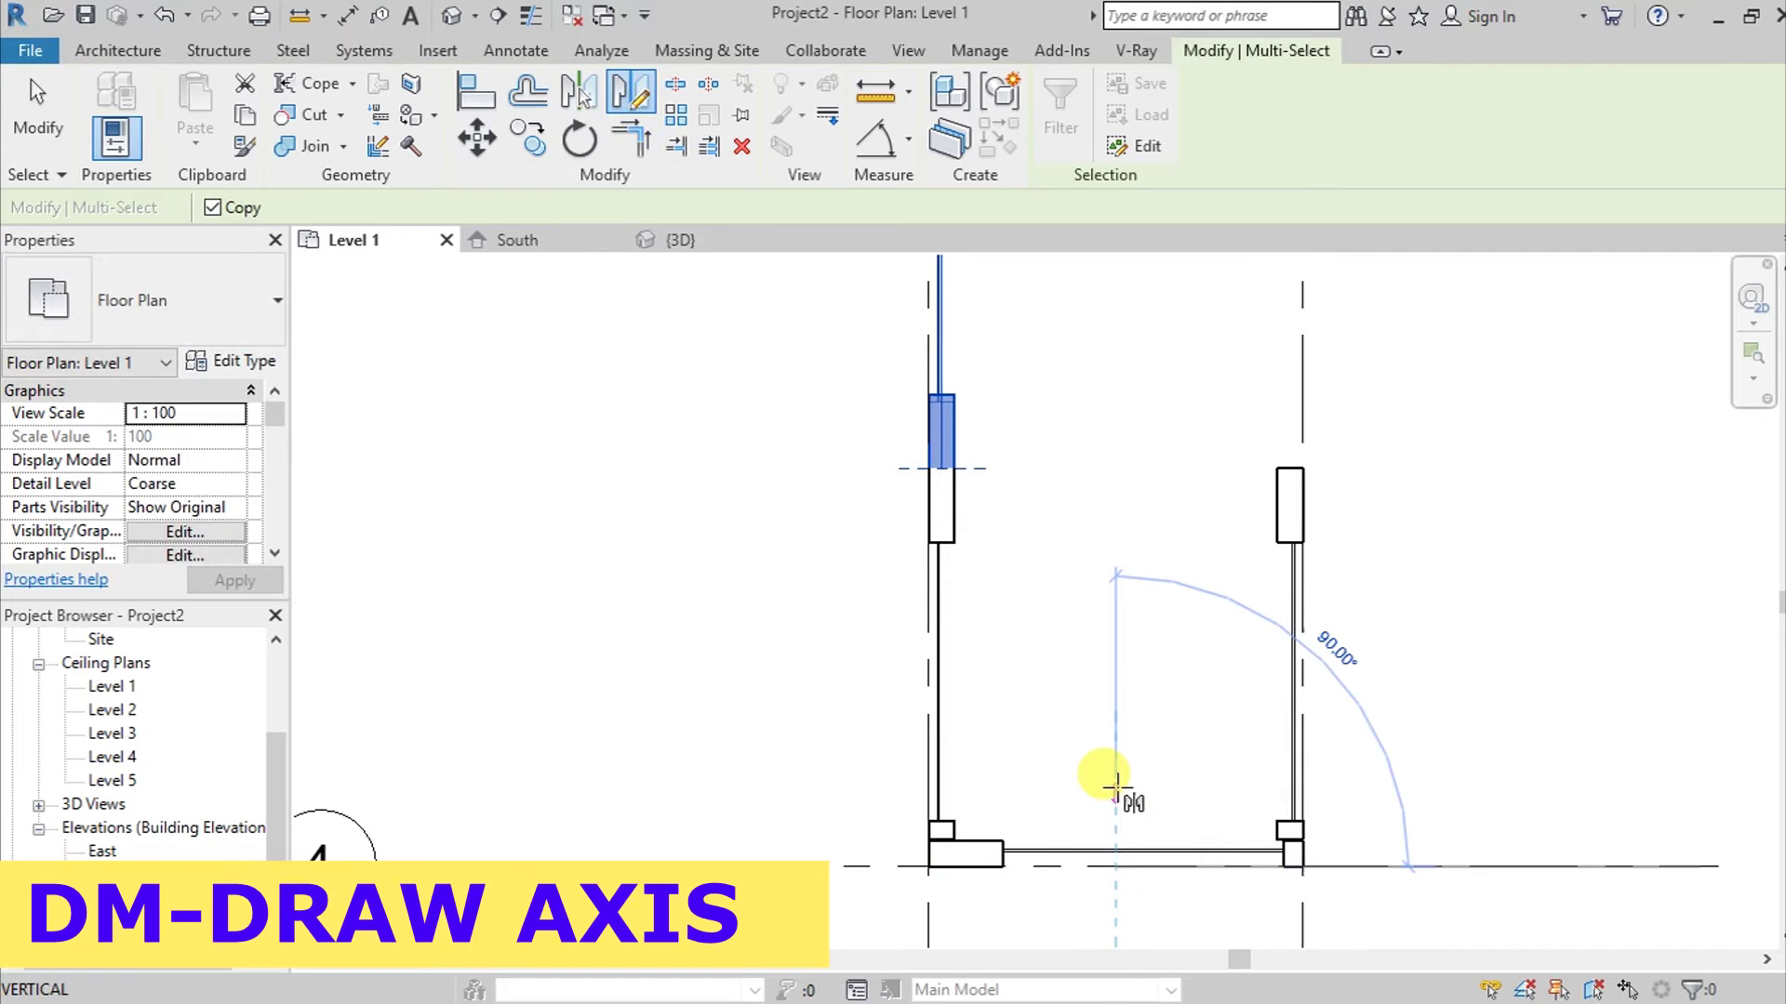
left_click(1120, 792)
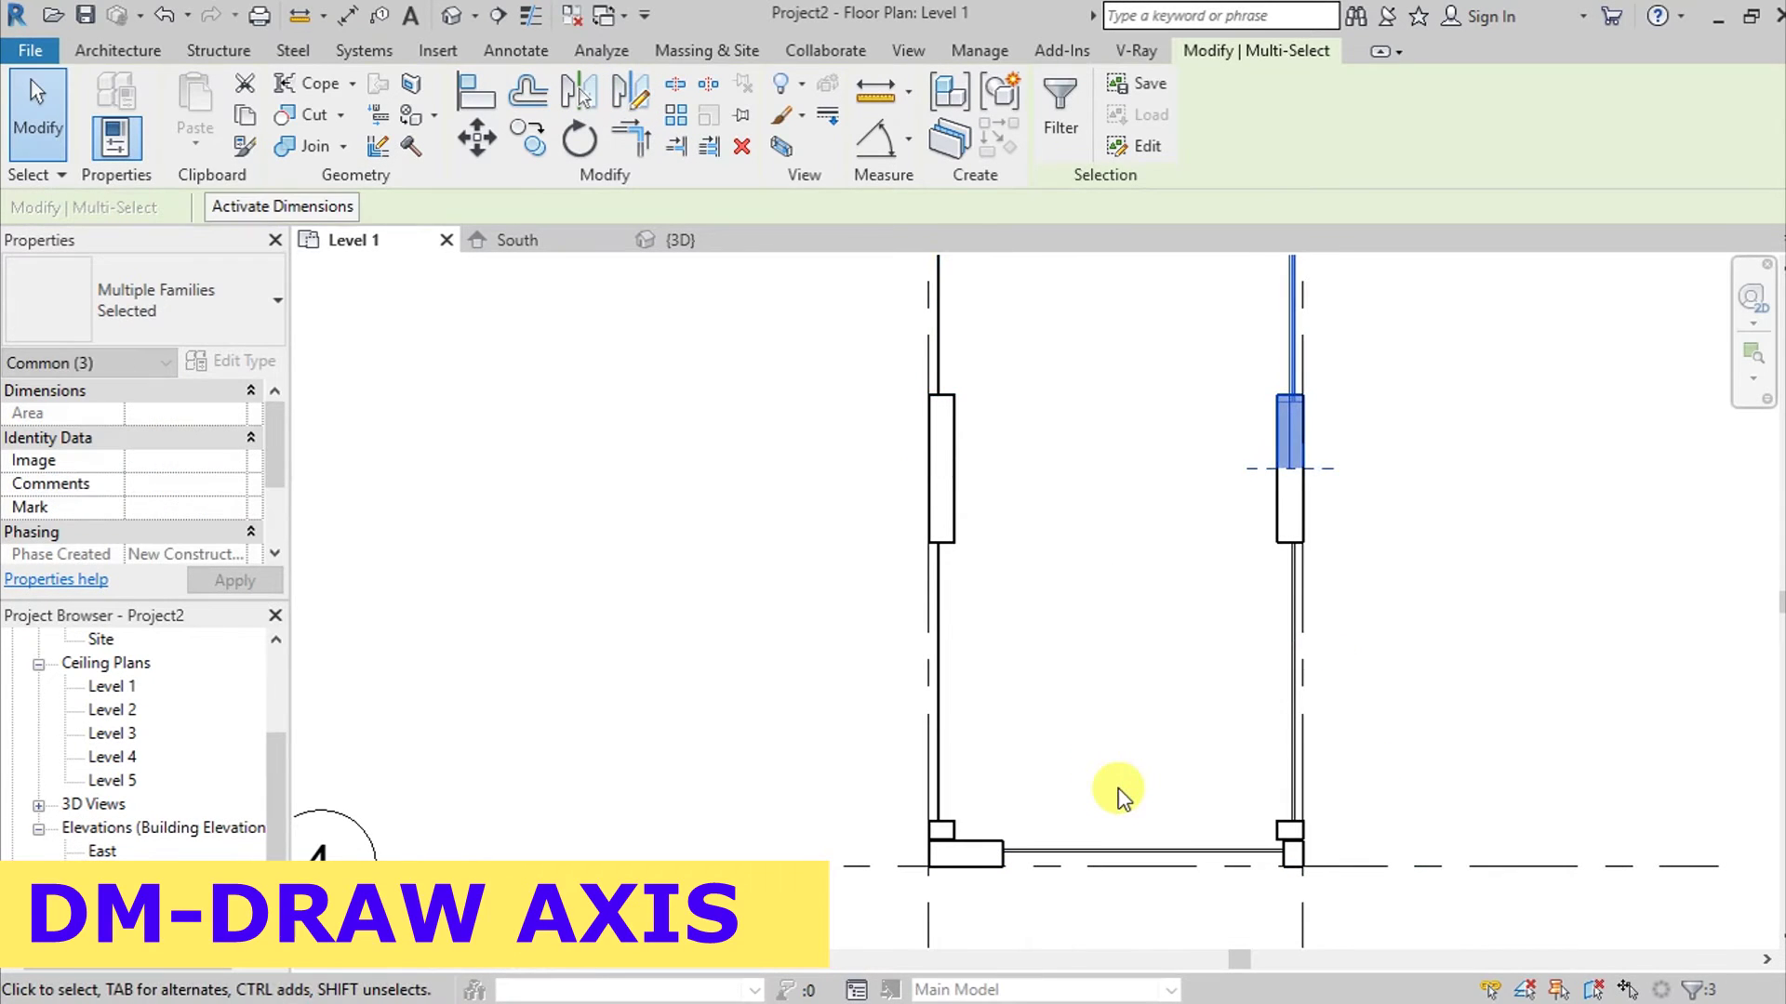
scroll(1122, 721, "down", 2)
middle_click_drag(1442, 715, 1391, 773)
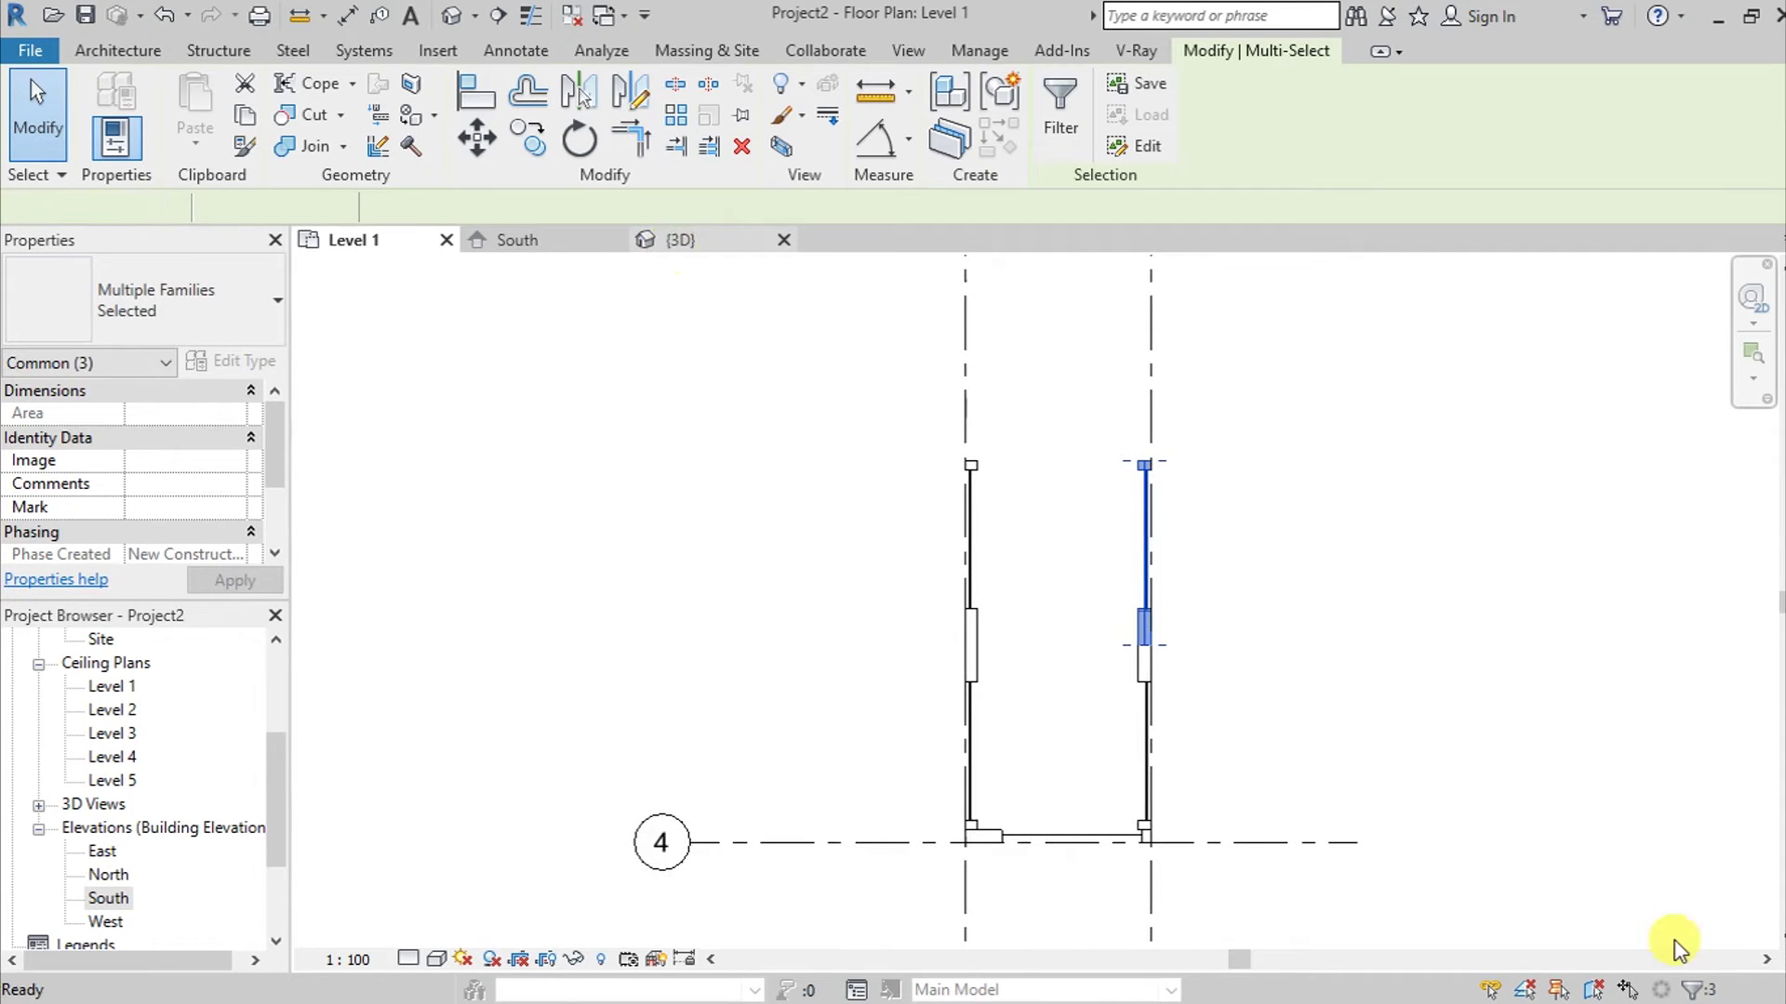
middle_click_drag(1439, 806, 1525, 702, "shift")
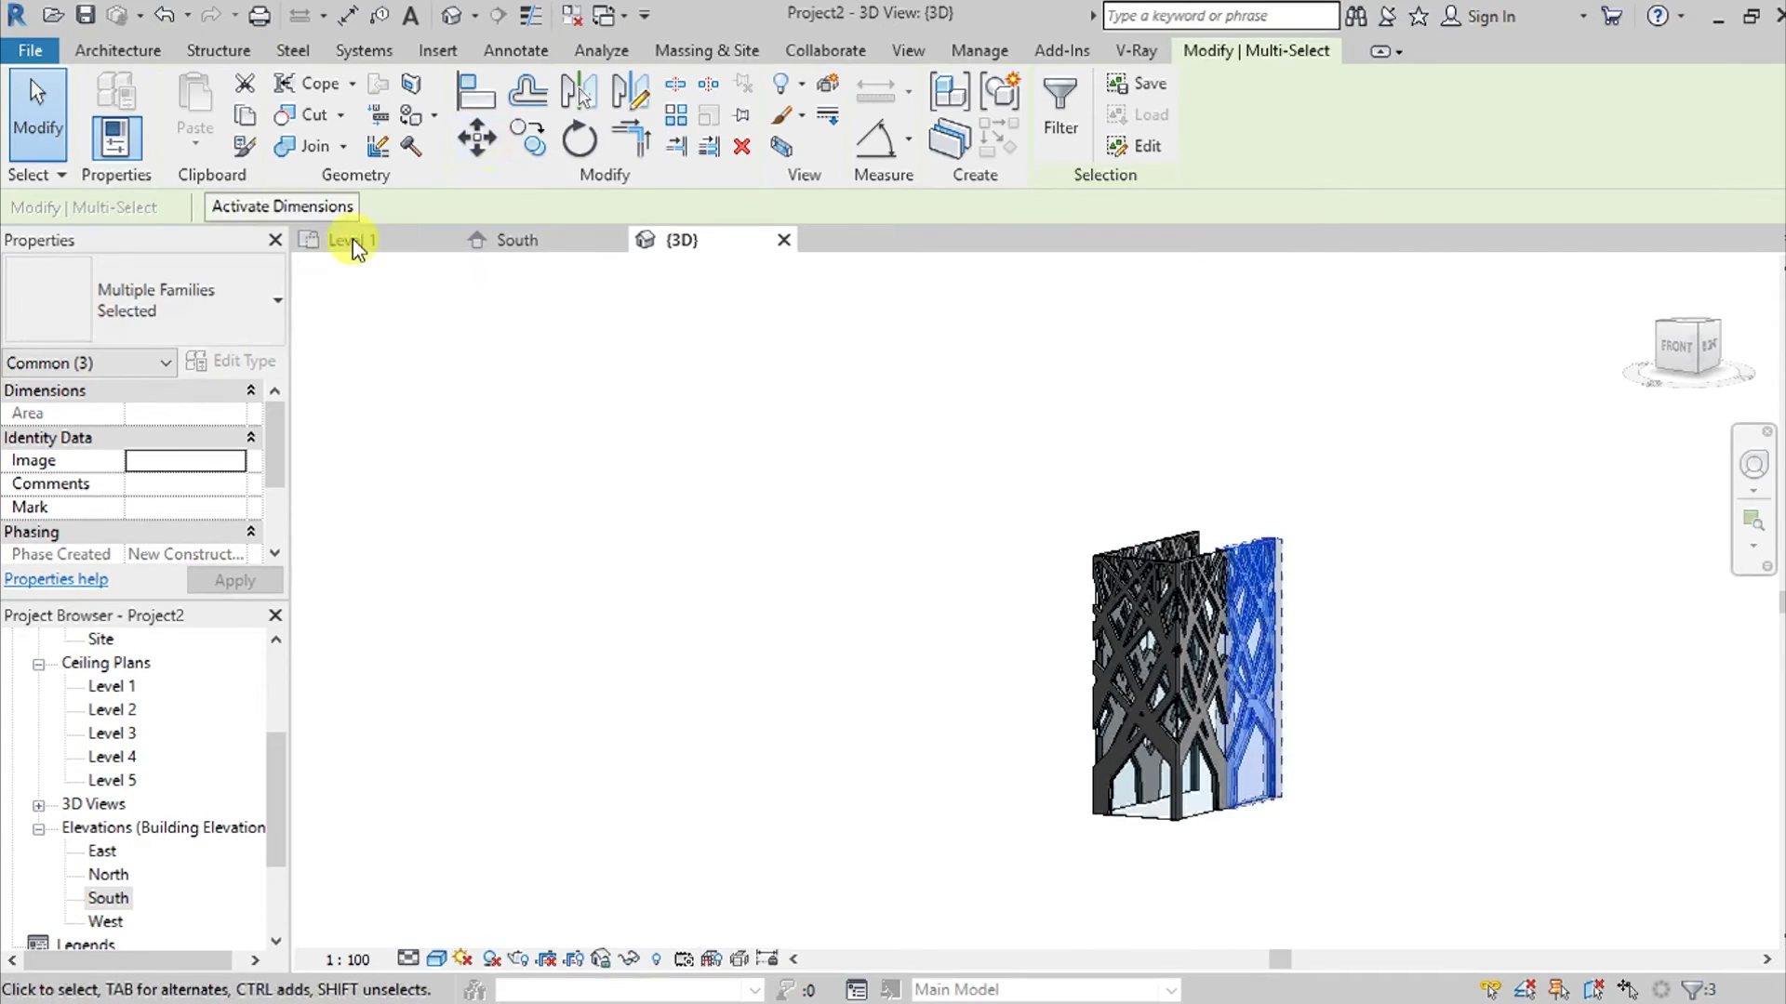
Draw a Generic - 300mm back wall up to Level 5 on the Level 1 plan, joining the rear ends of both side curtain walls.
left_click(352, 244)
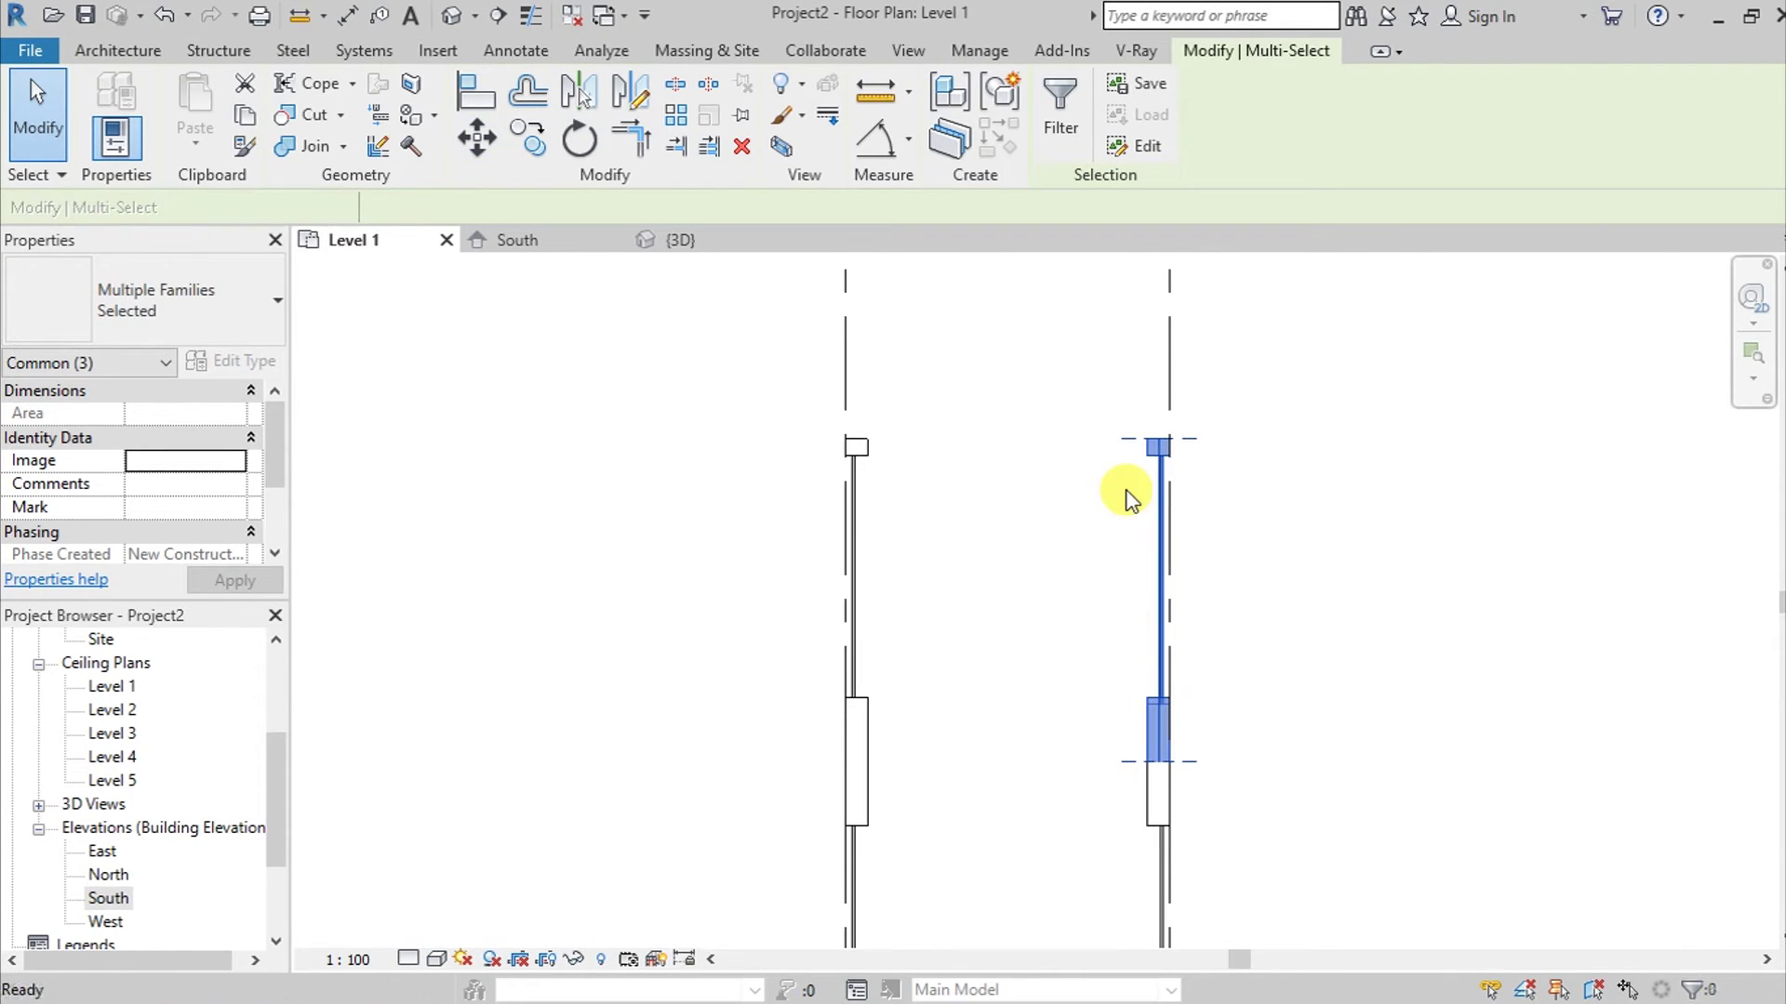
key("w")
key("a")
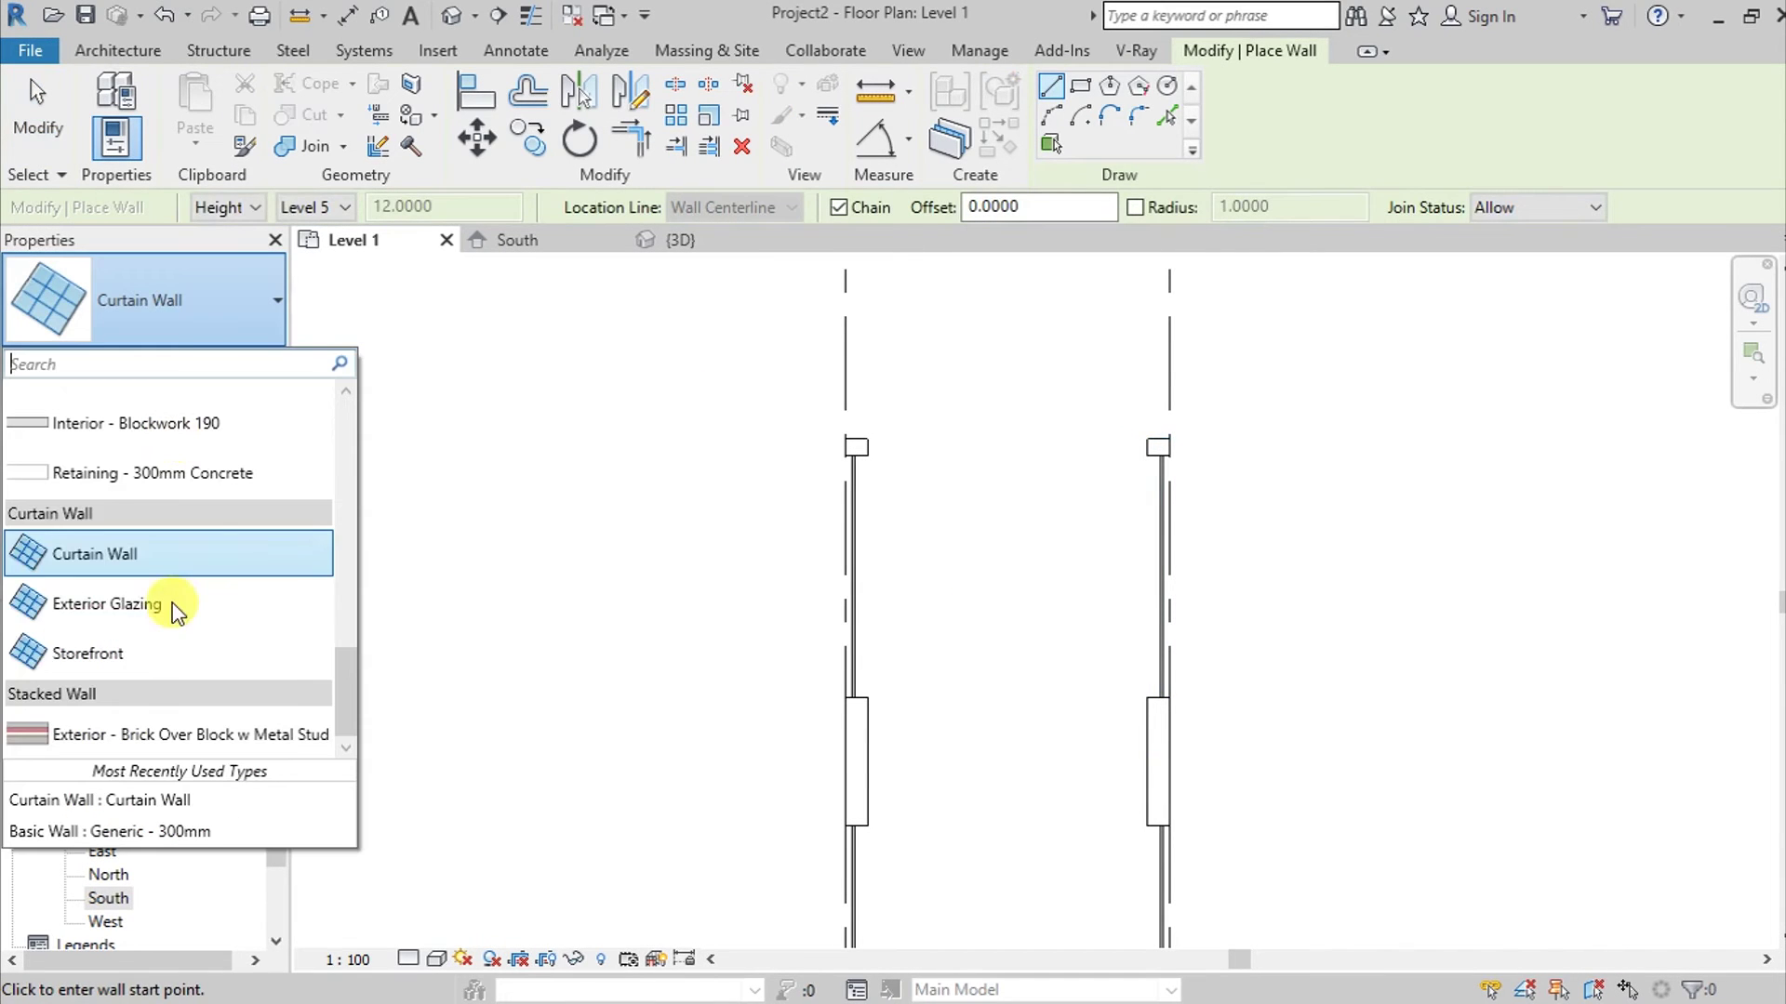
scroll(200, 538, "up", 3)
scroll(202, 538, "up", 2)
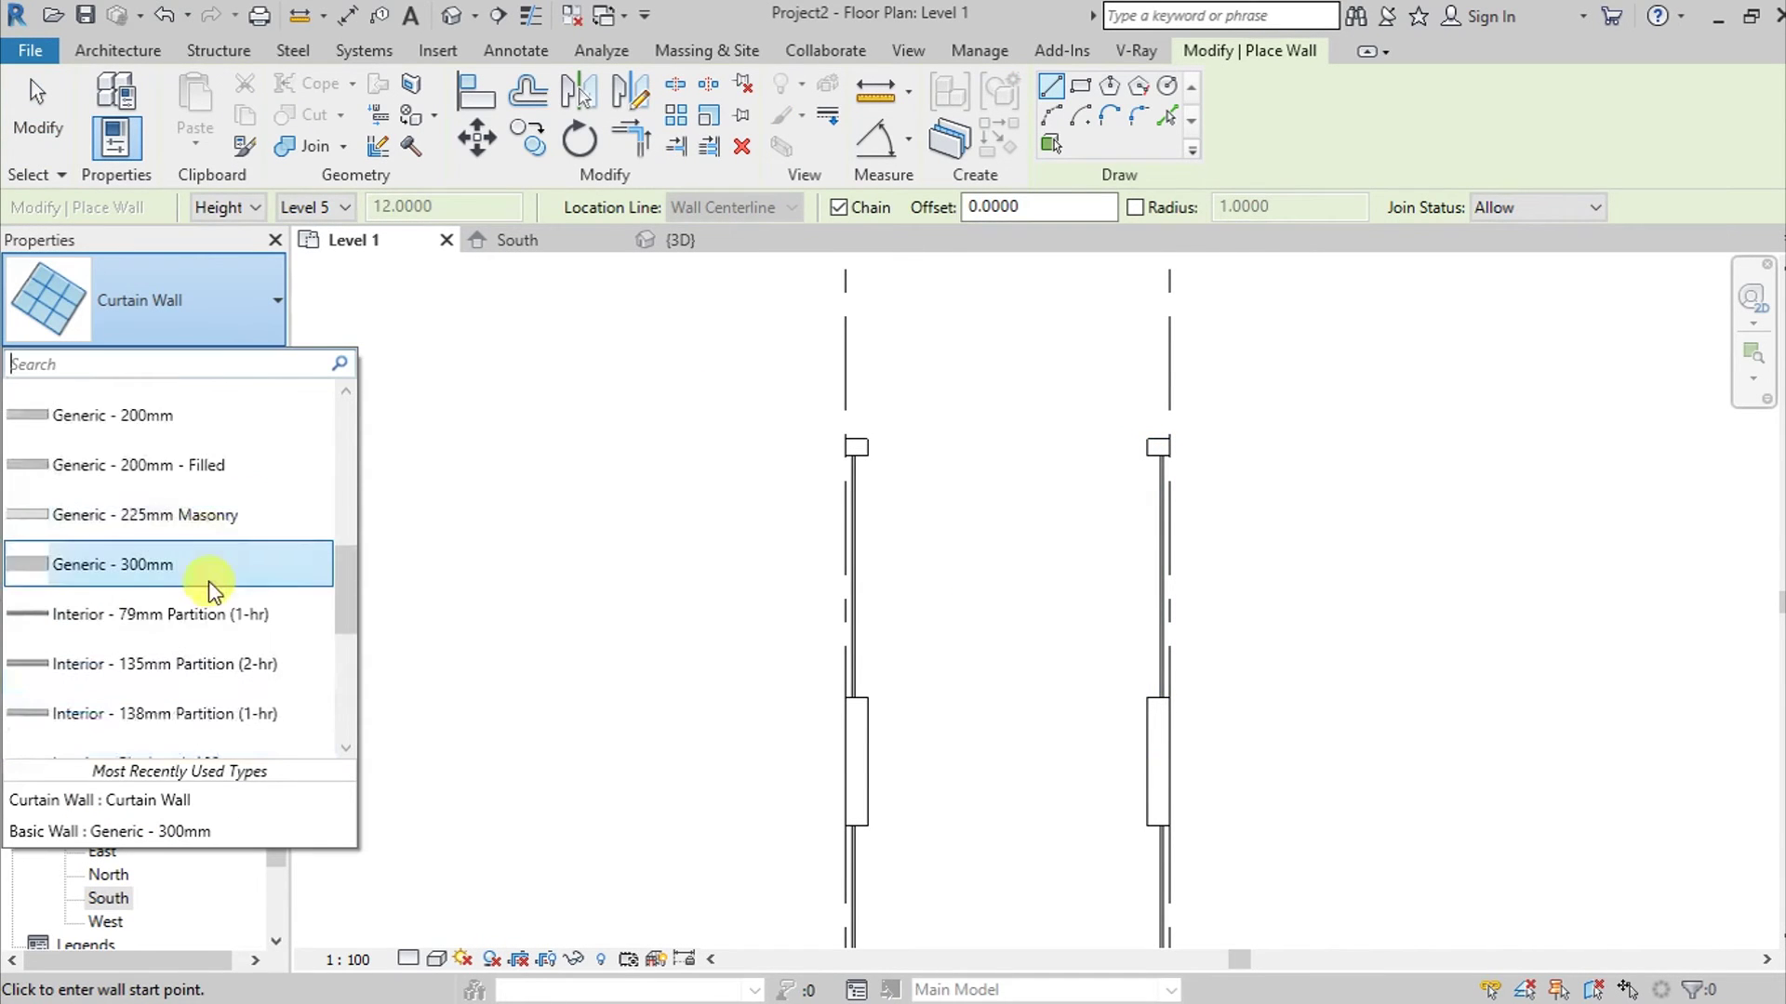
left_click(208, 581)
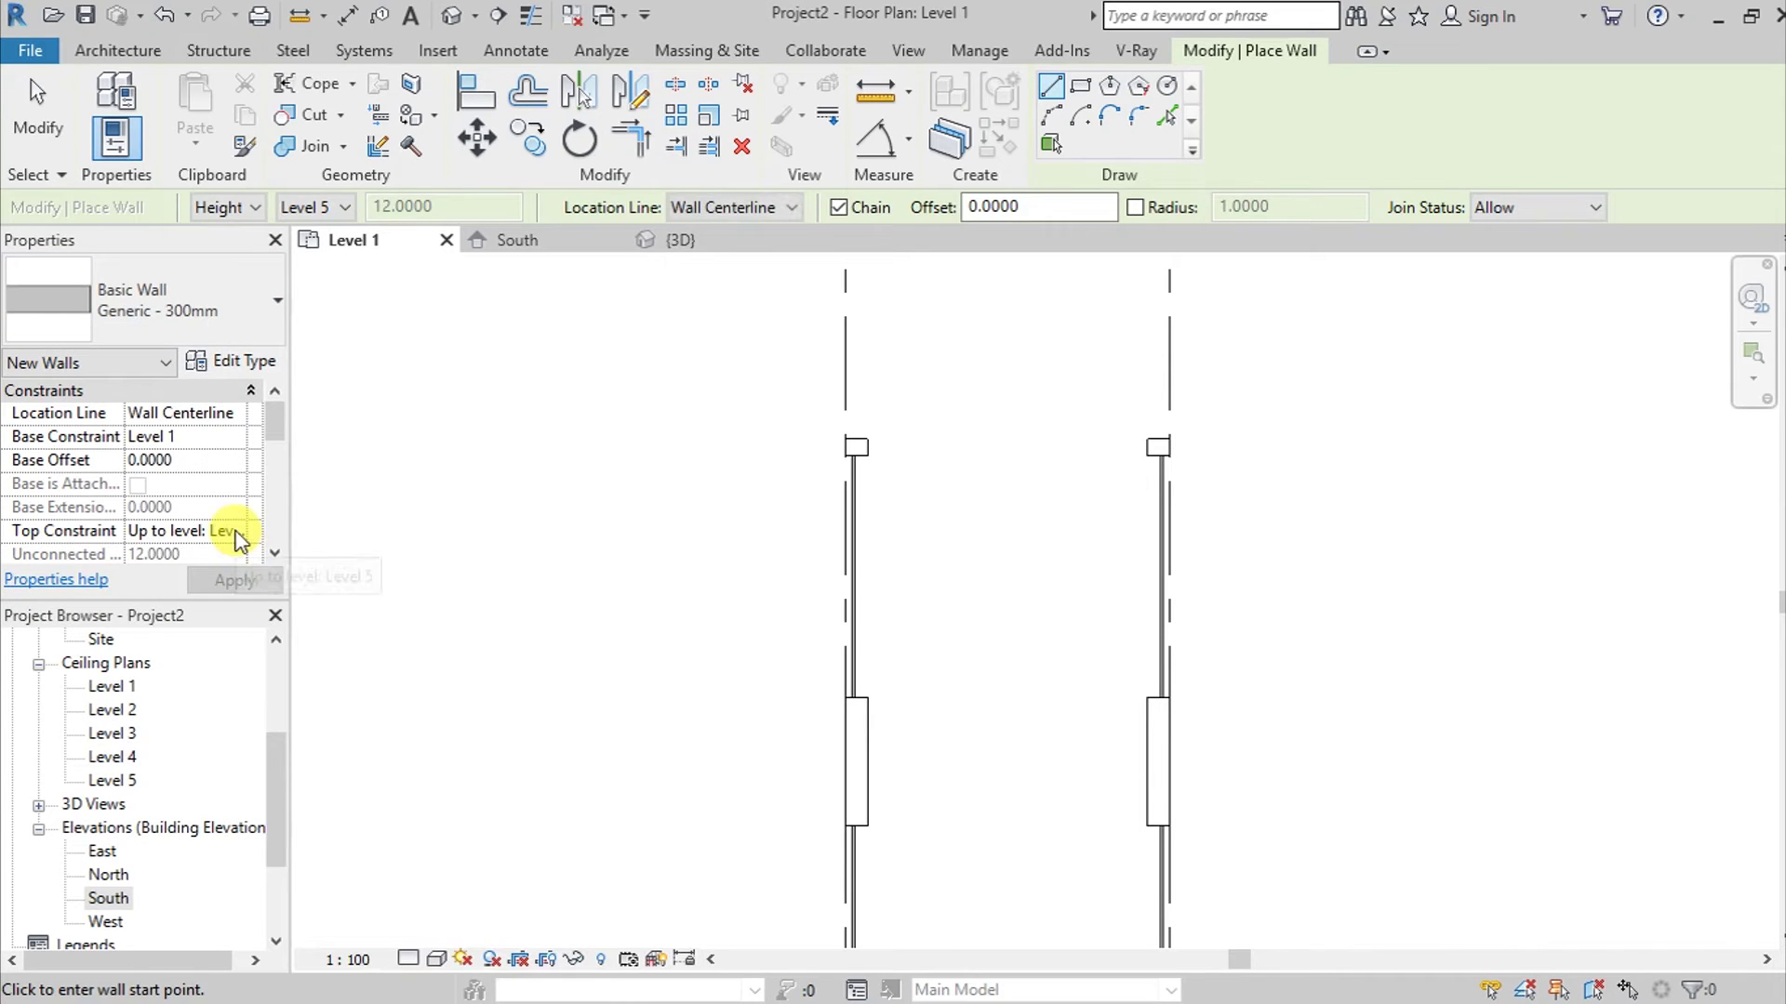
scroll(930, 428, "up", 3)
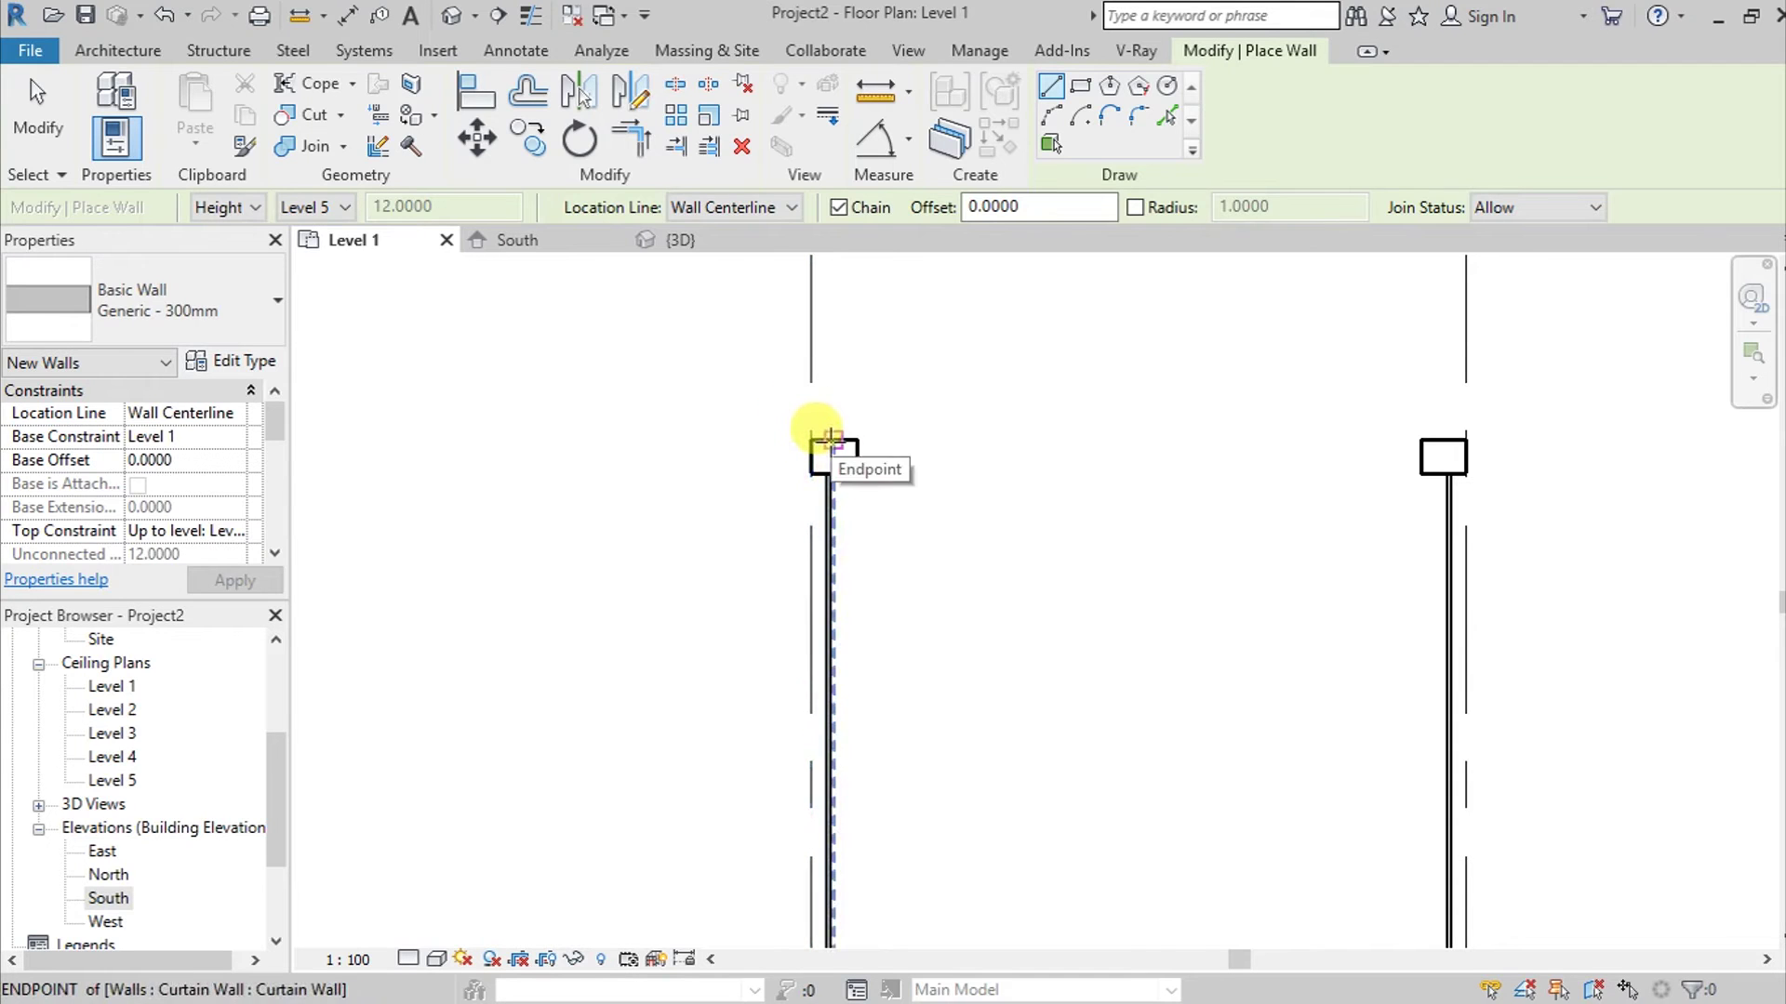
left_click(831, 439)
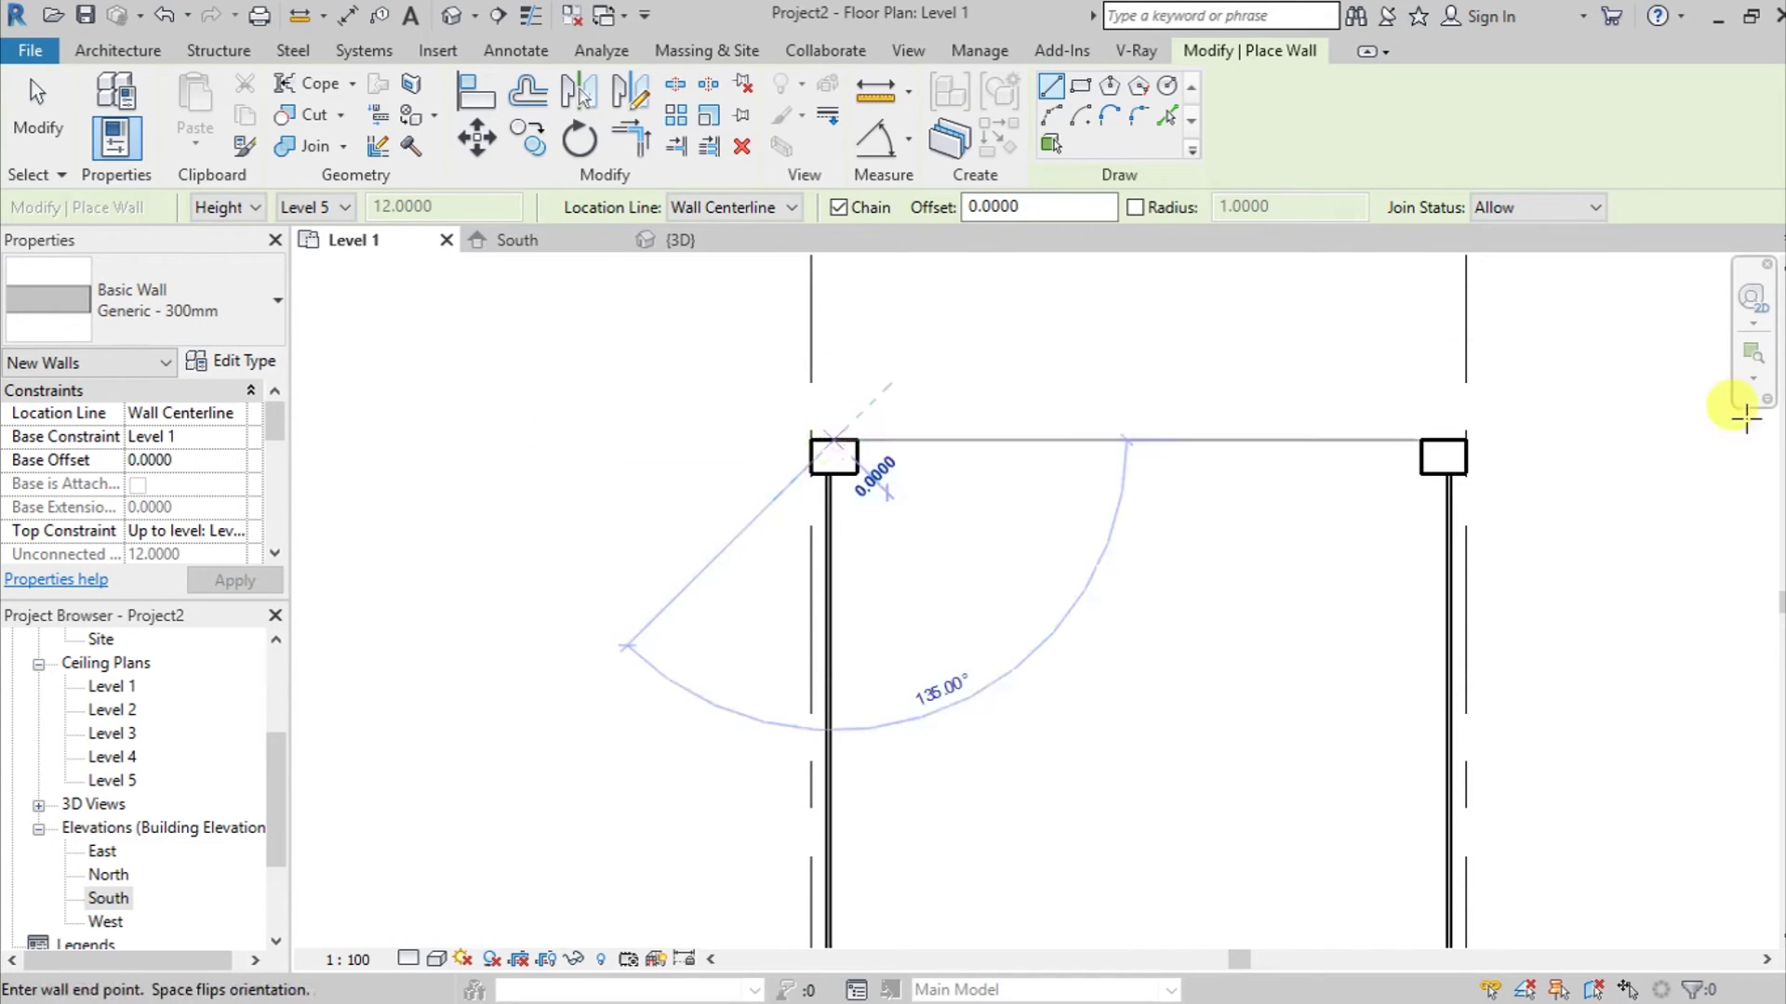
left_click(1441, 438)
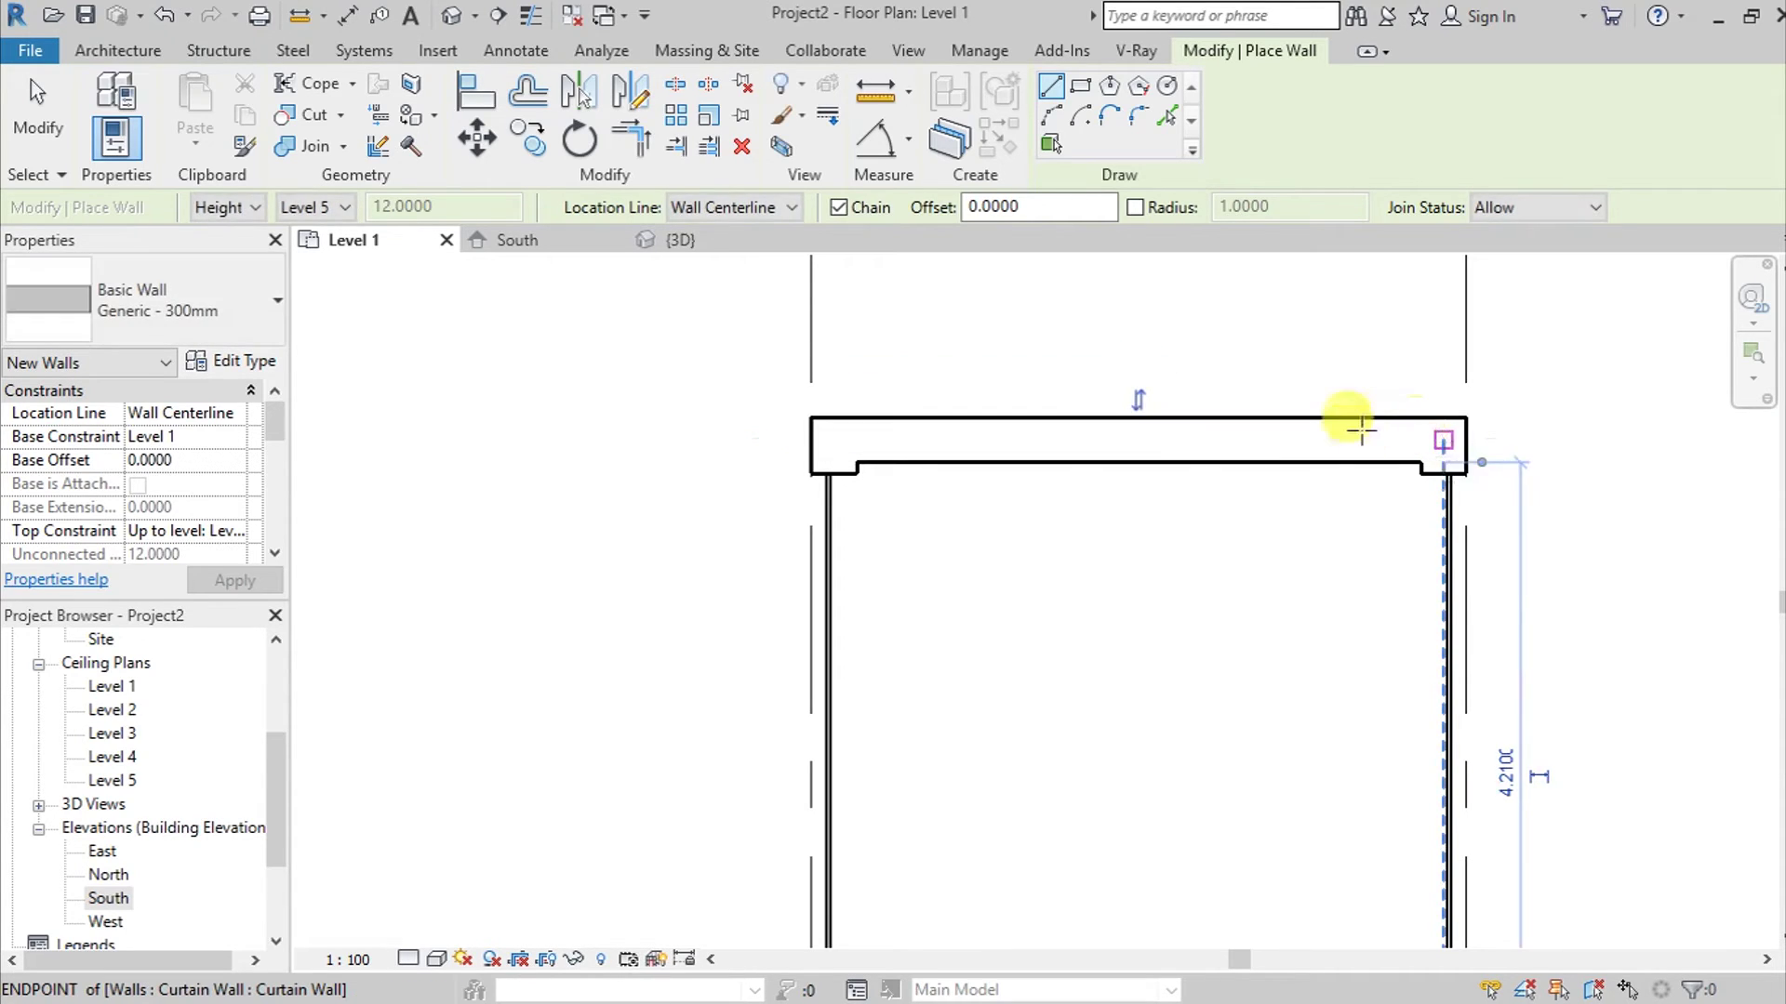
key("Escape")
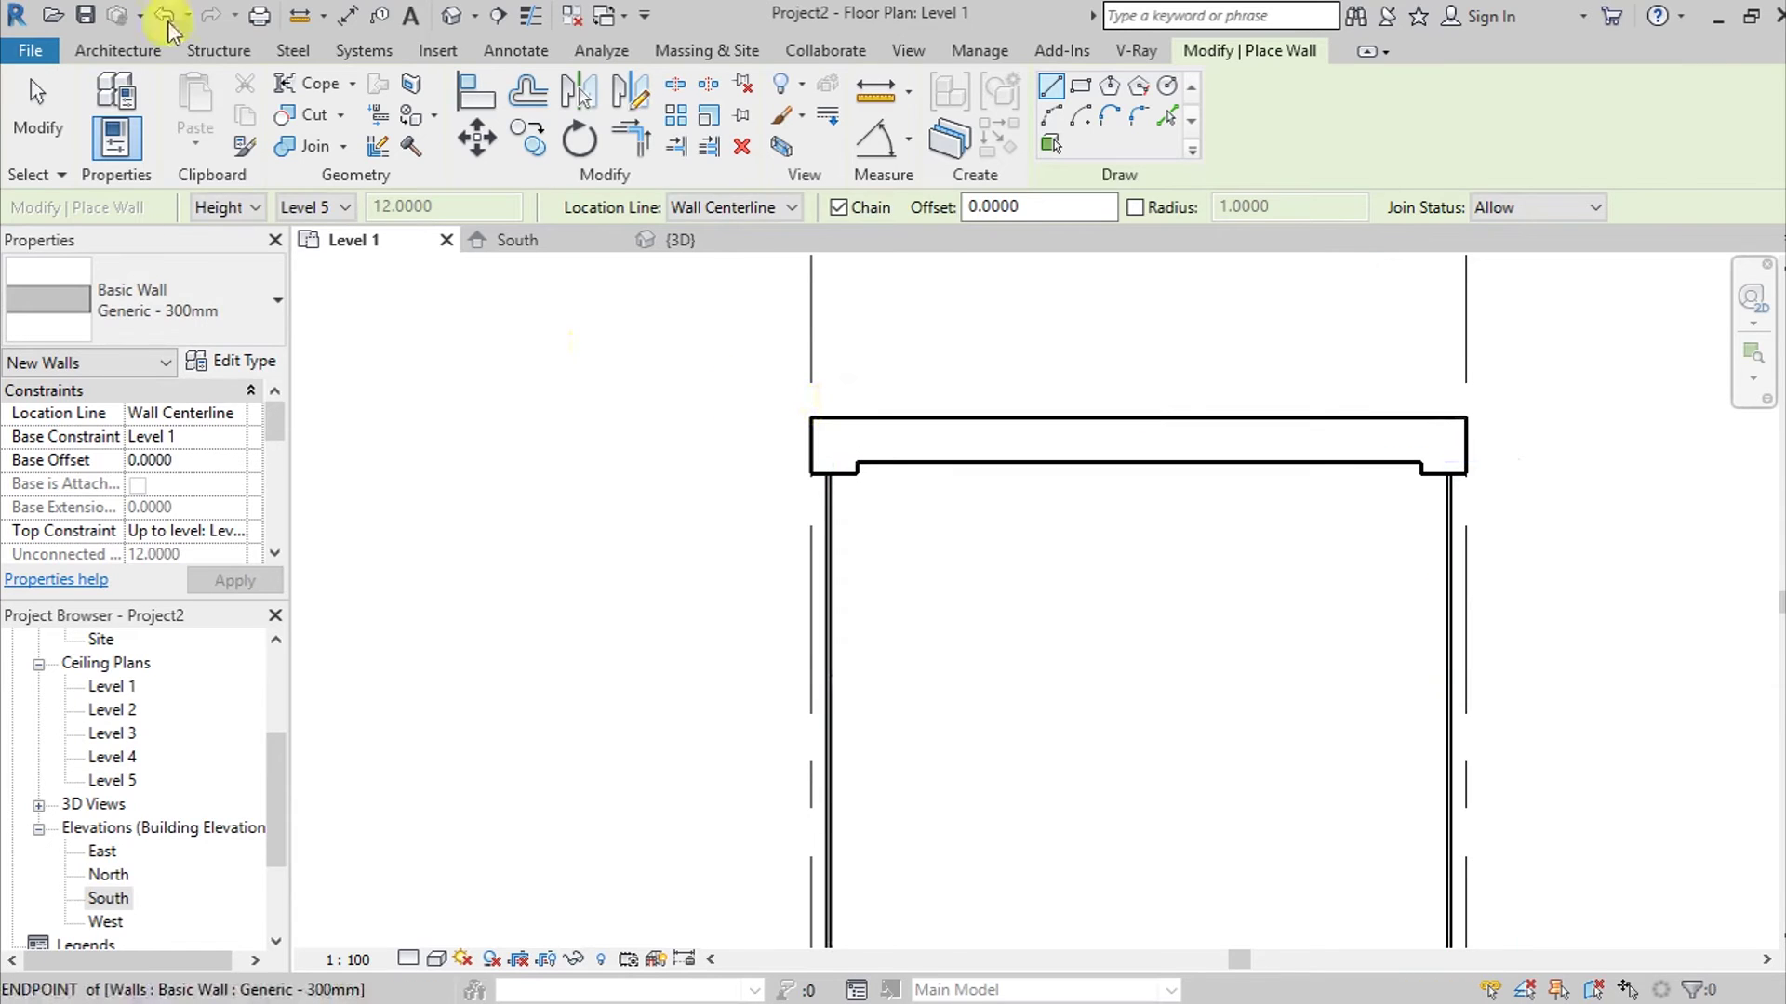
key("Escape")
Create a Generic 150mm floor on Level 1 with a rectangular boundary spanning the building's outer corners.
left_click(113, 54)
left_click(896, 370)
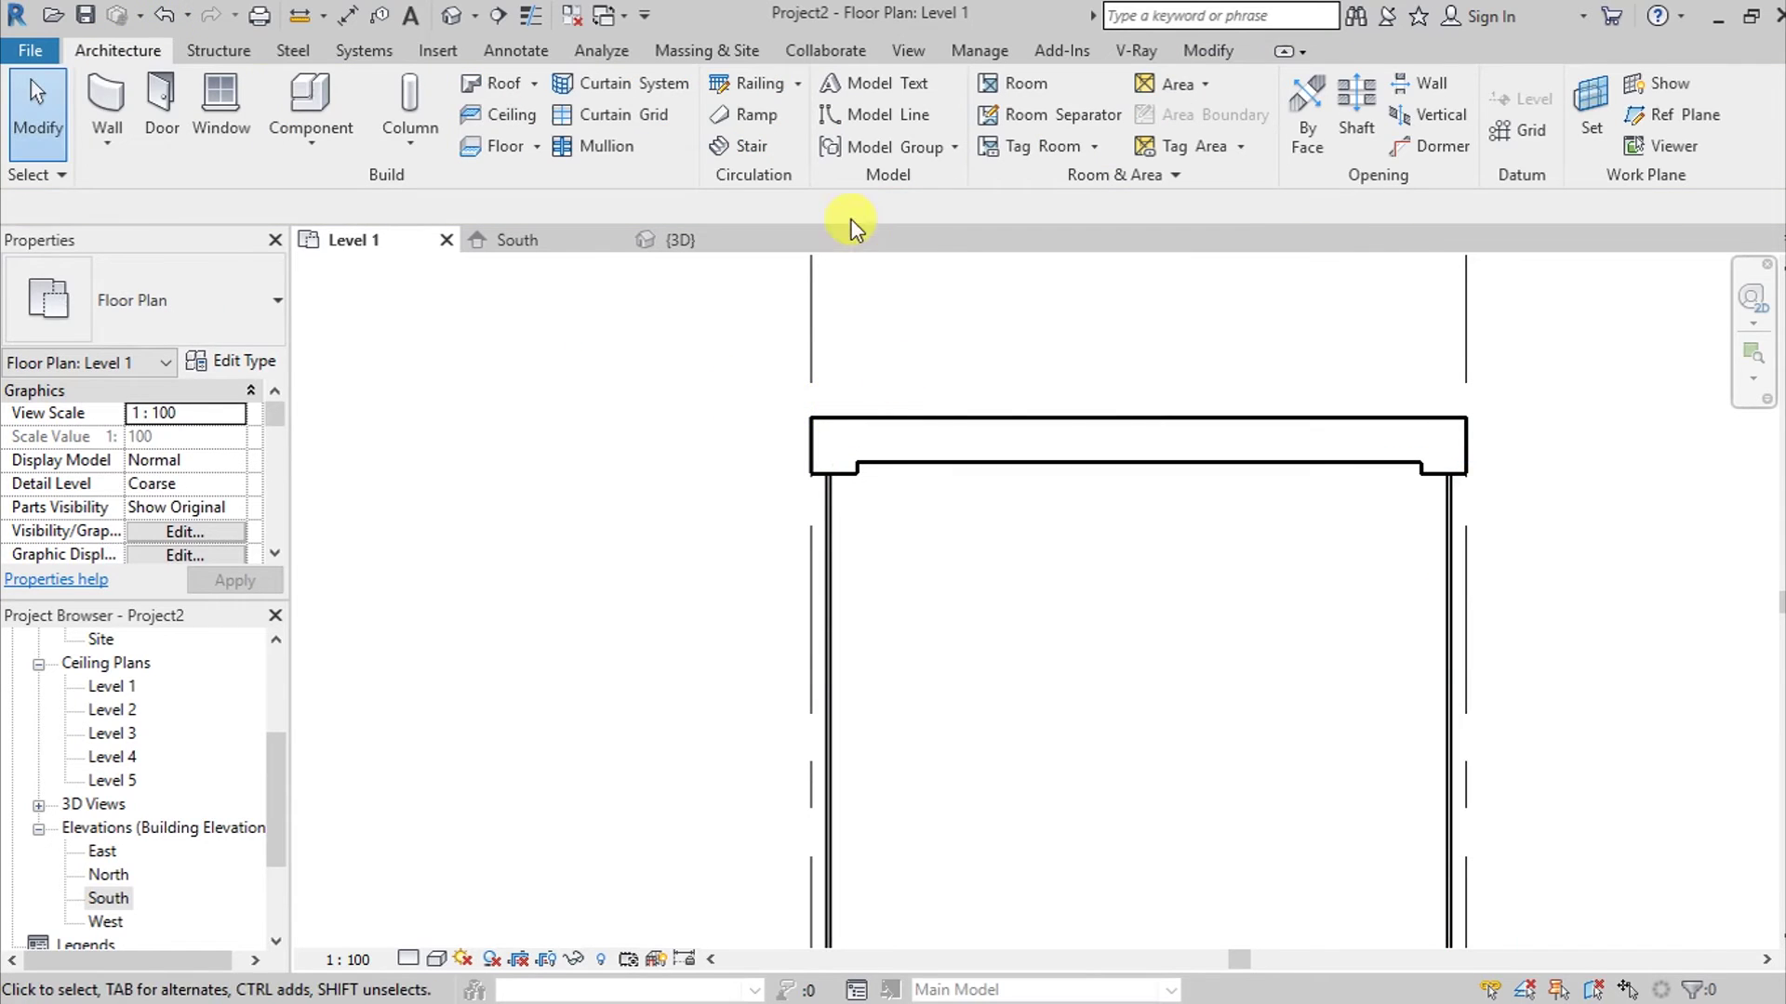
left_click(495, 145)
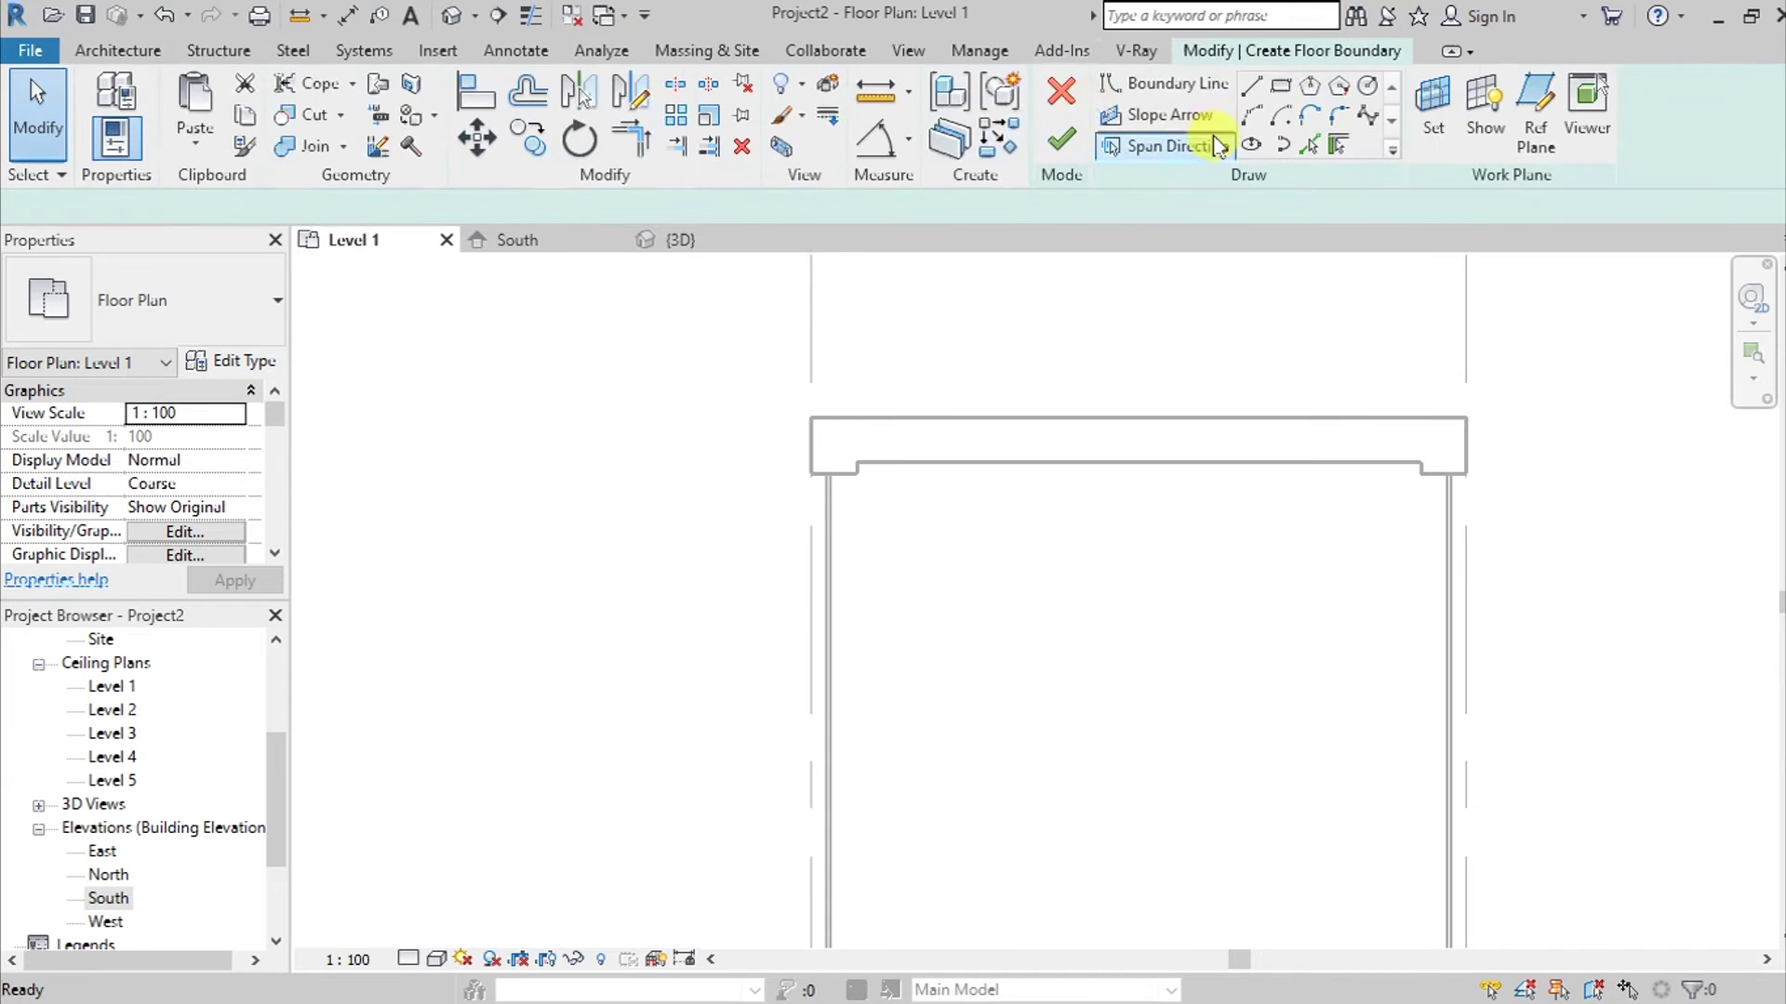
left_click(1278, 88)
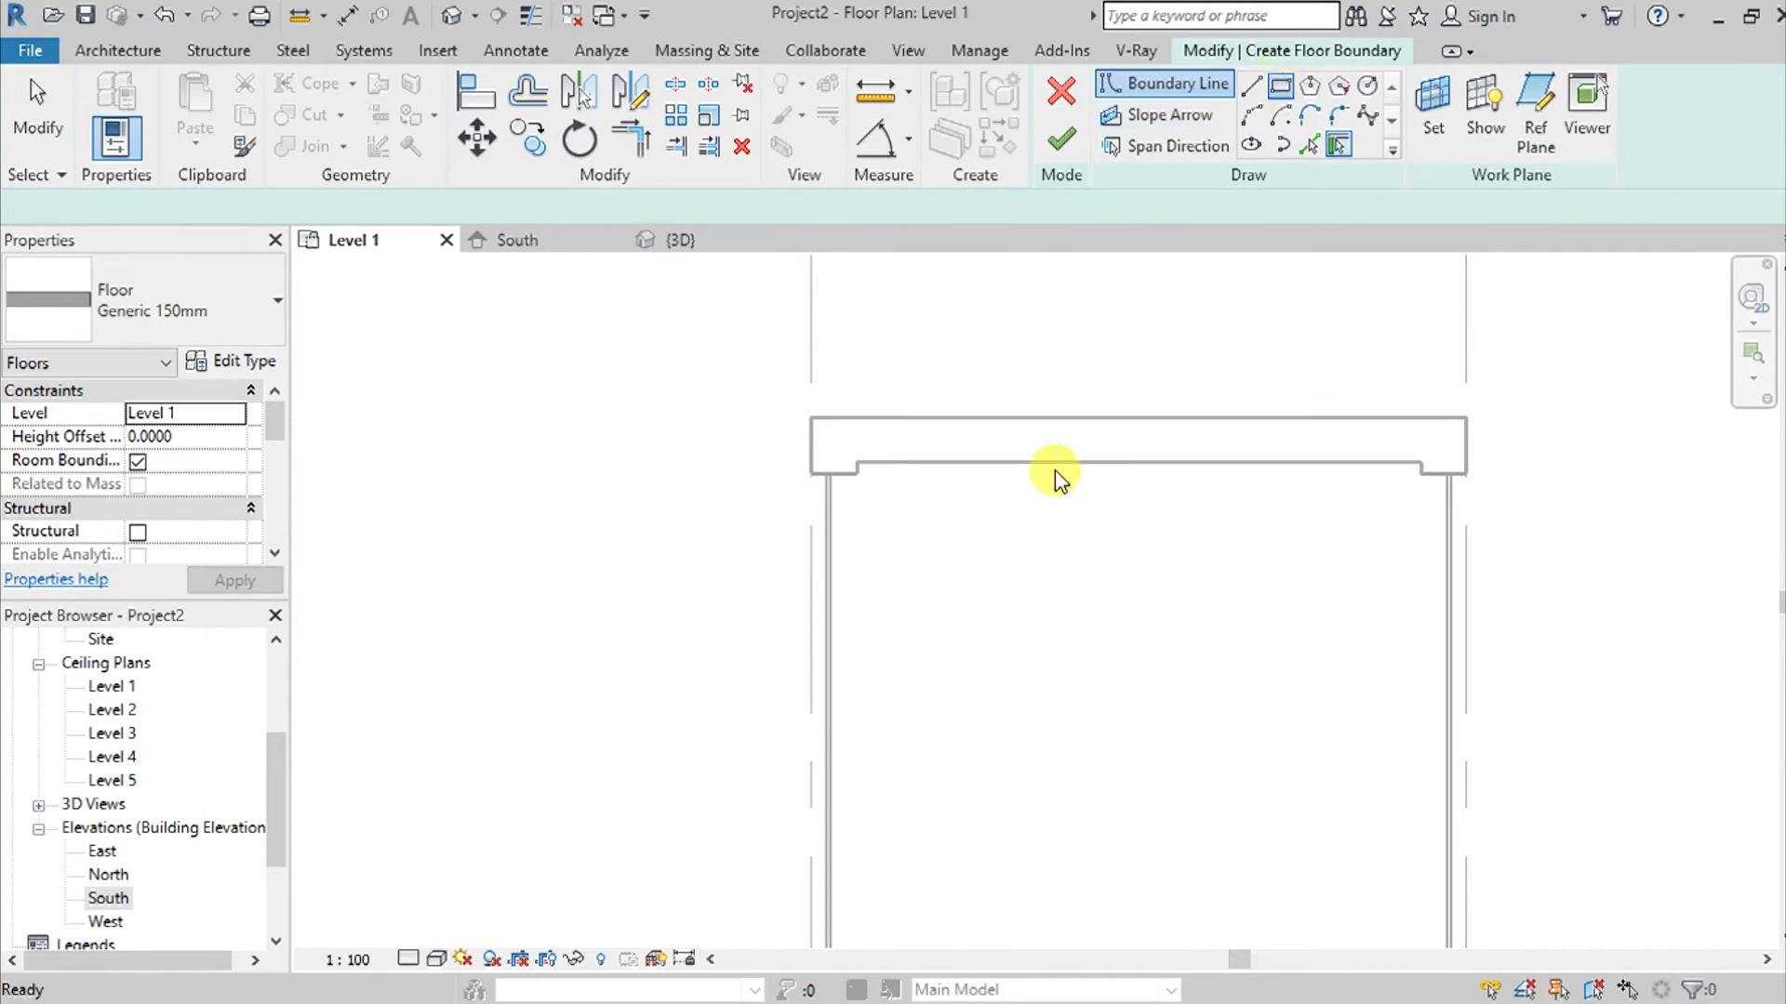
scroll(1060, 523, "down", 3)
middle_click_drag(1093, 630, 996, 415)
scroll(912, 399, "down", 2)
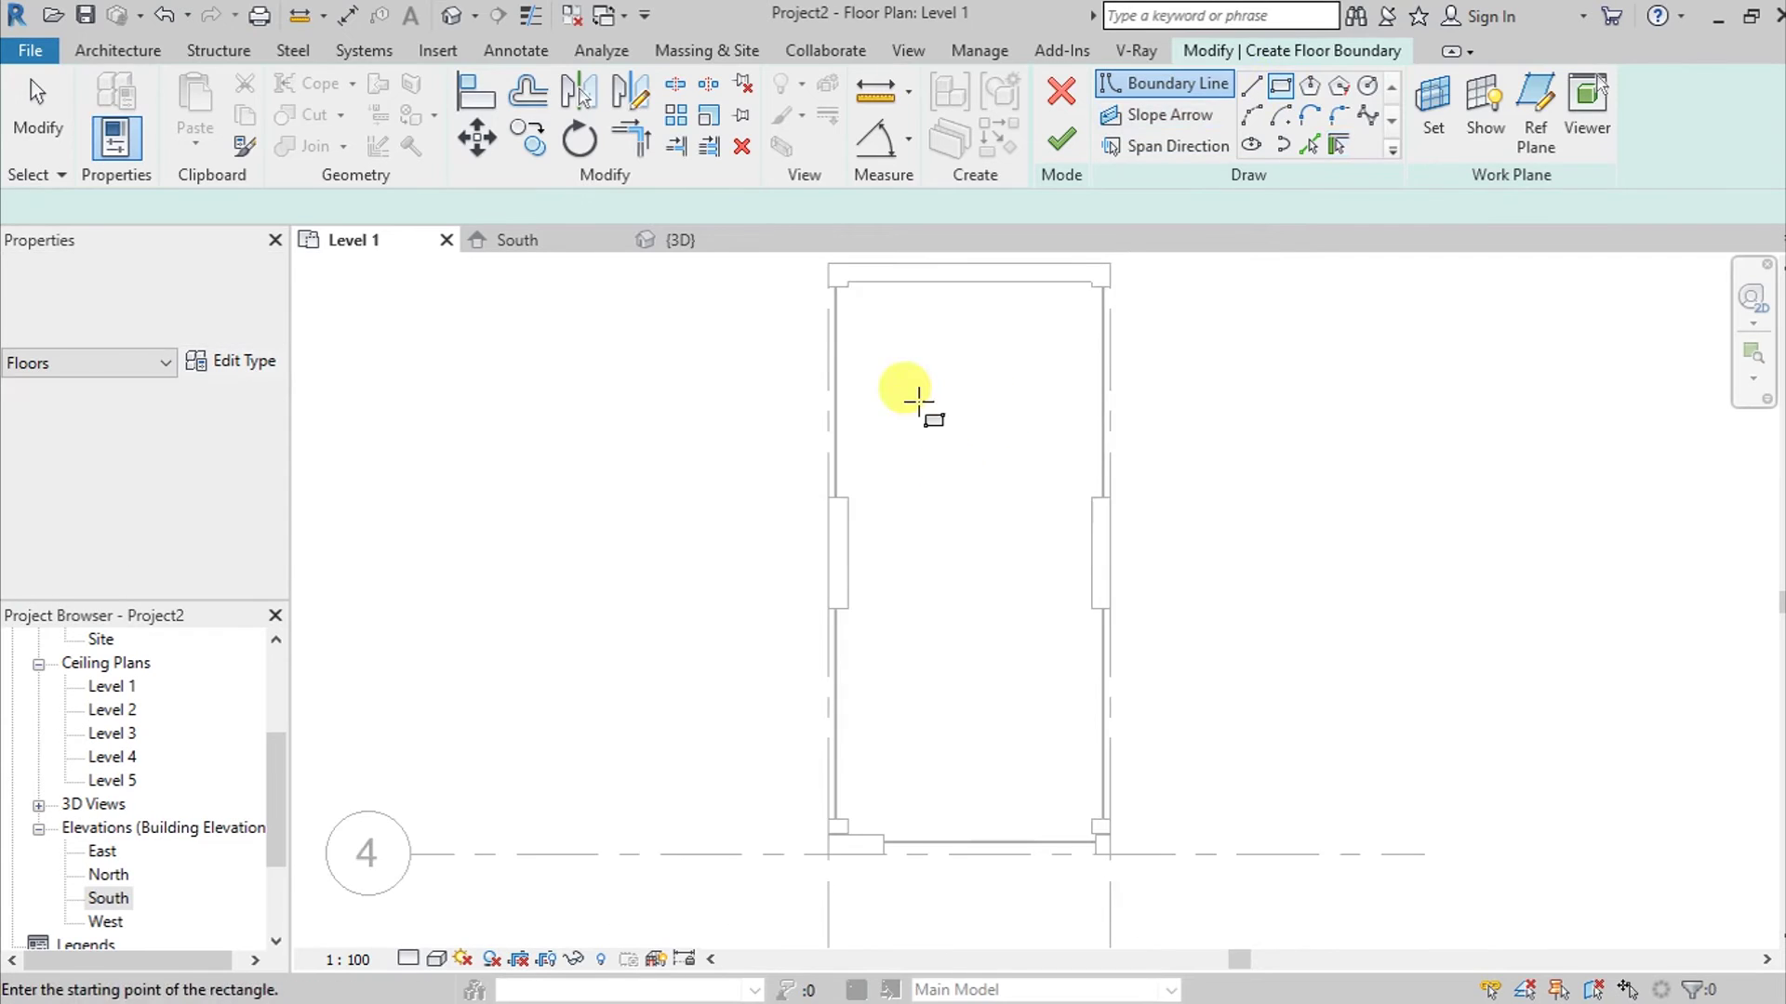
scroll(861, 343, "up", 1)
left_click(863, 337)
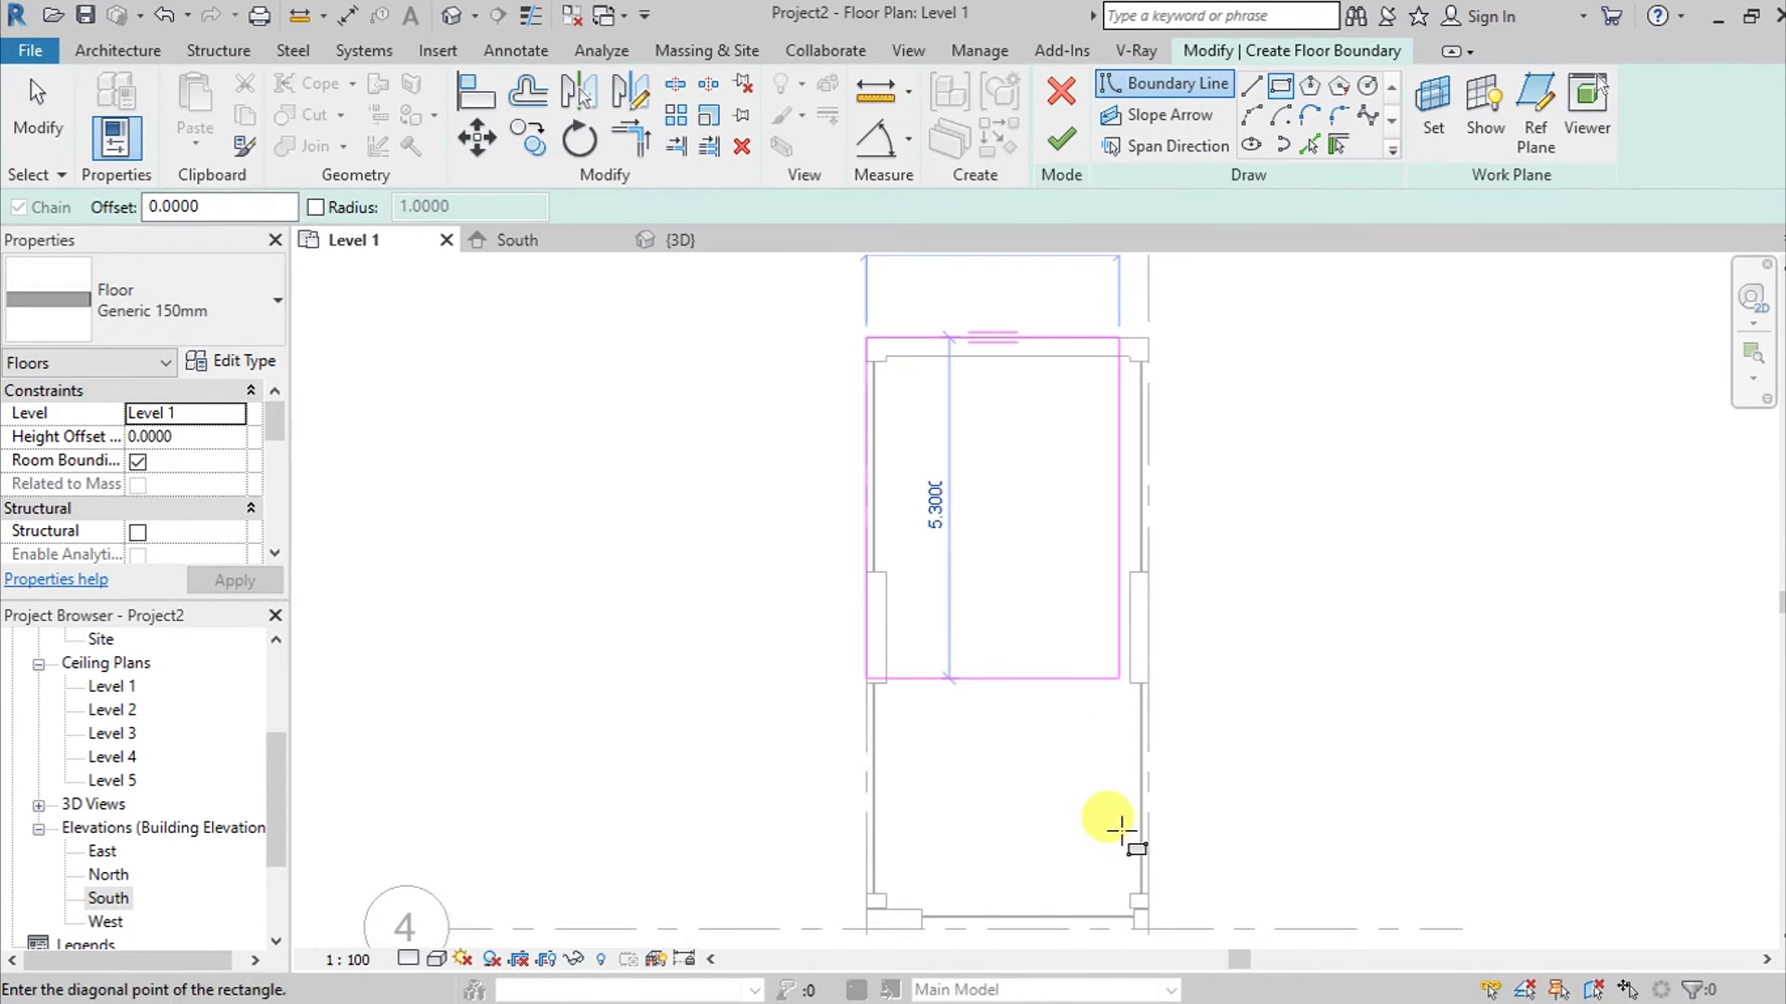
left_click(1148, 928)
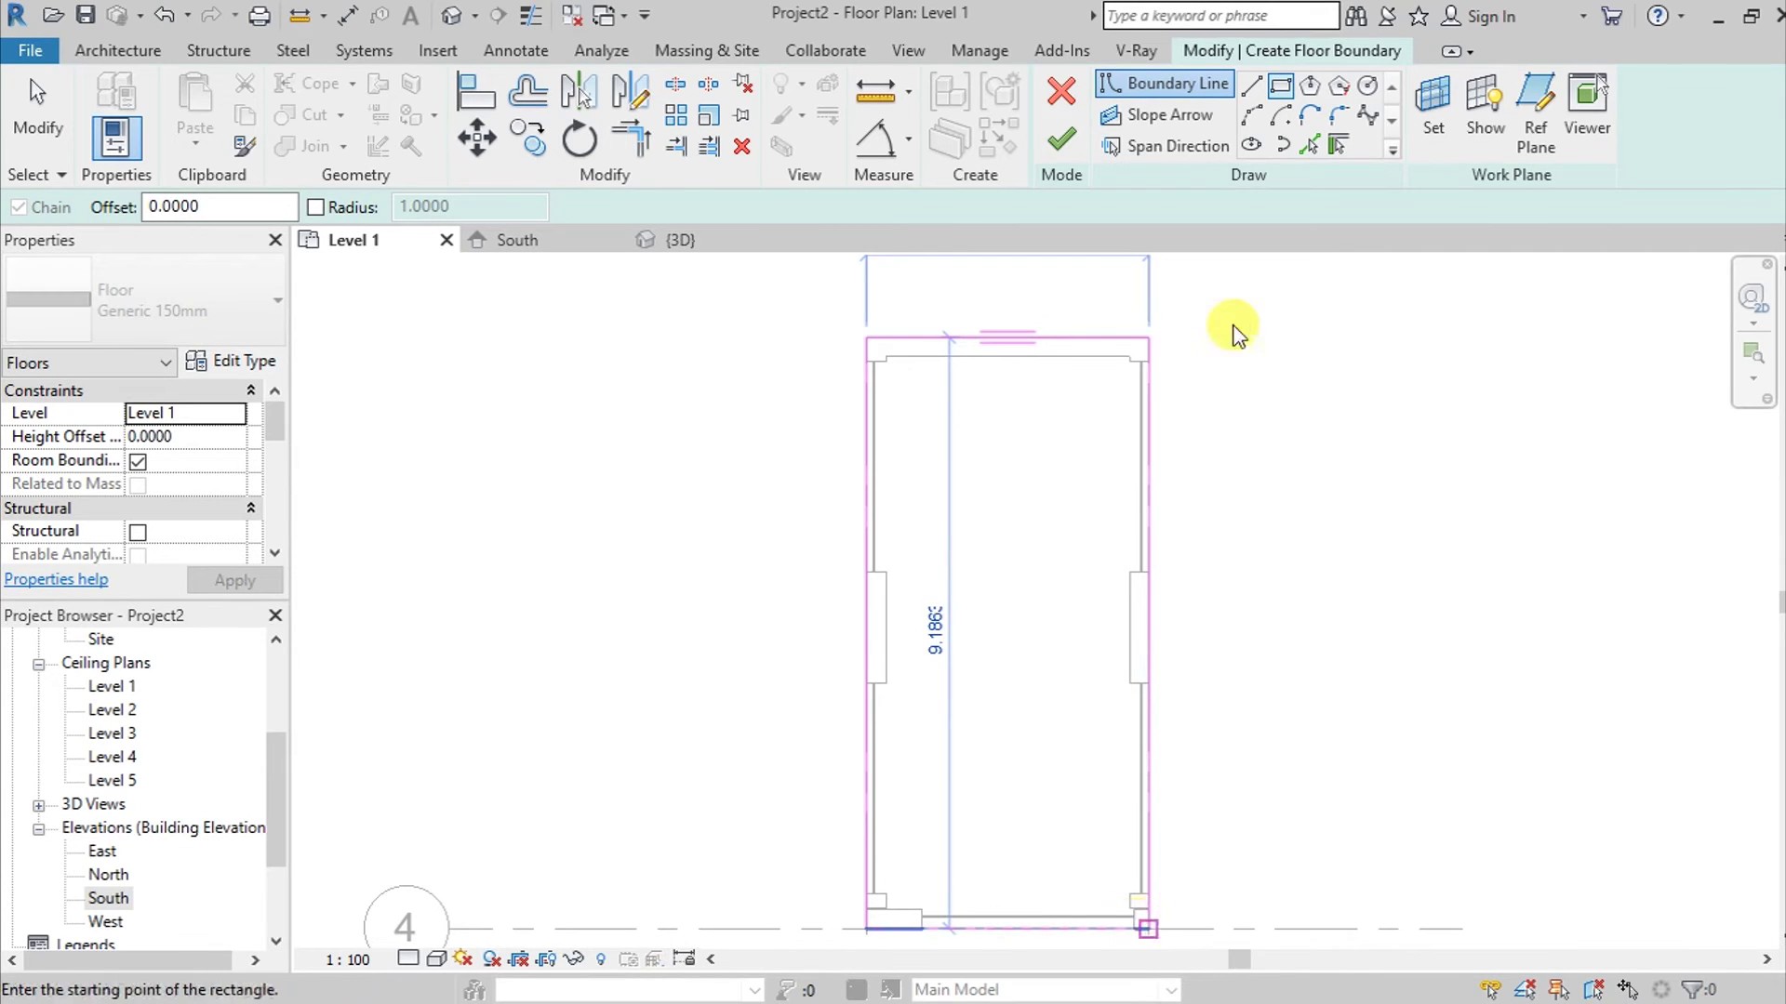
left_click(1061, 142)
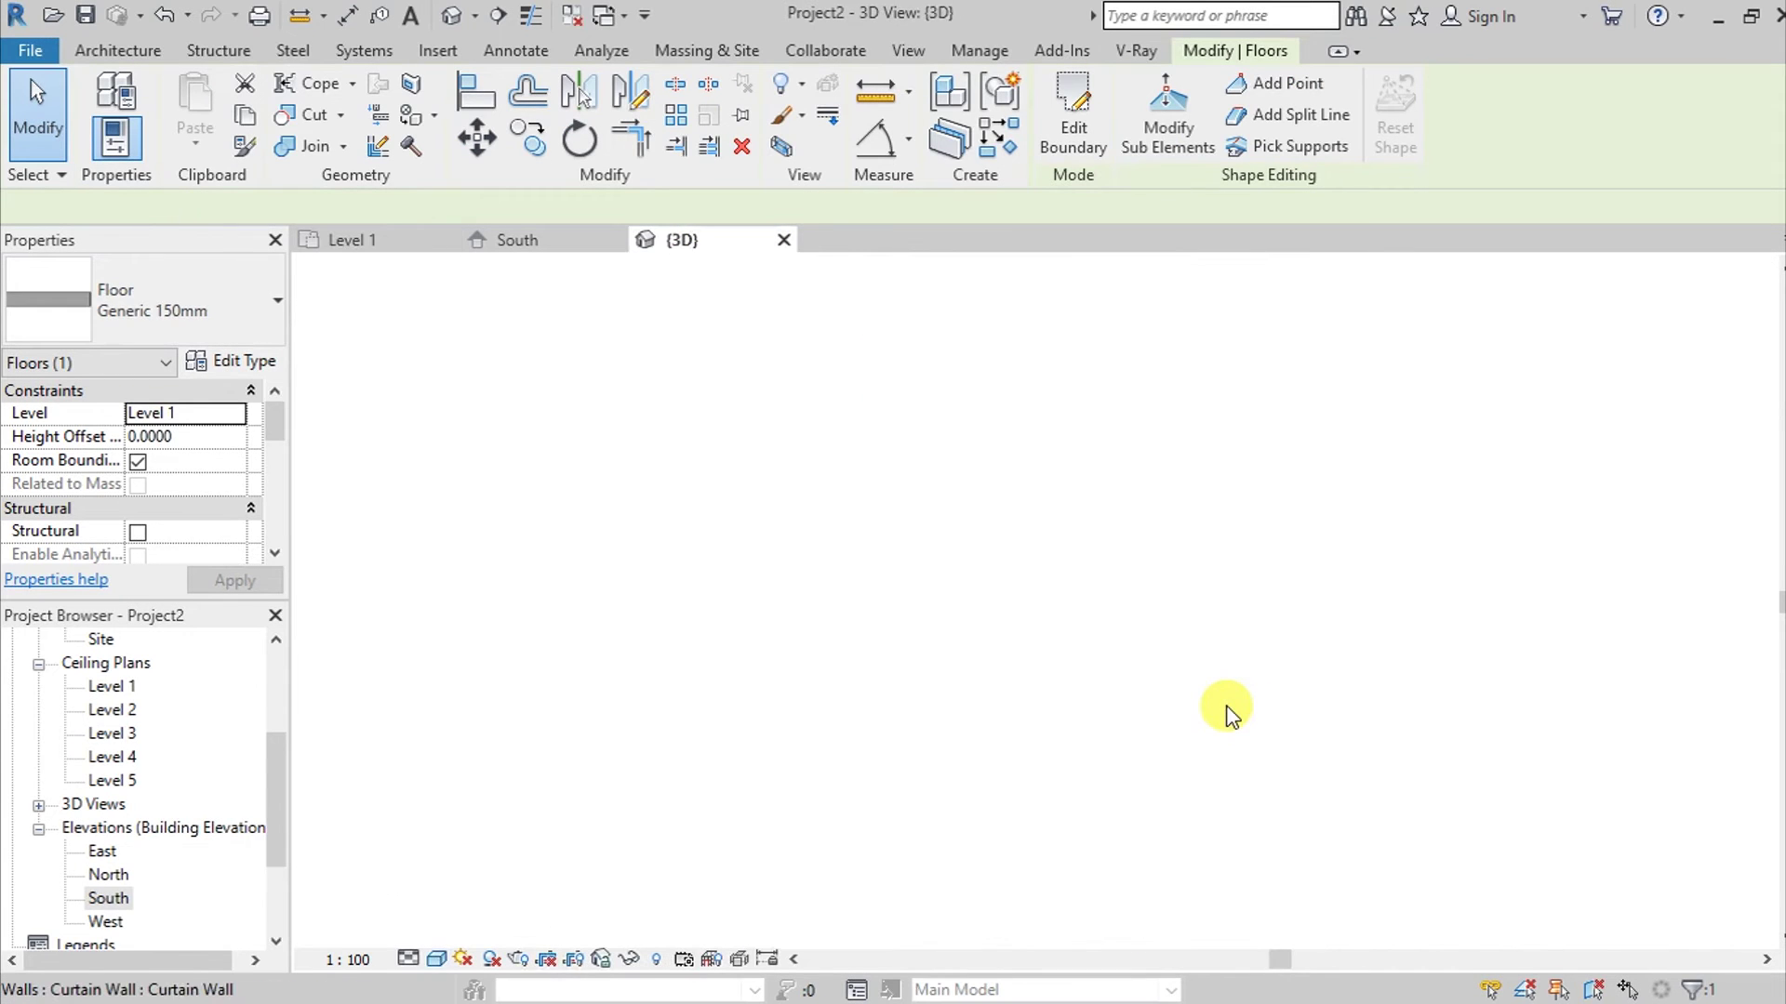
Copy the ground floor slab aligned to Level 5 and set the copy's height offset to 0.15.
scroll(1105, 705, "up", 3)
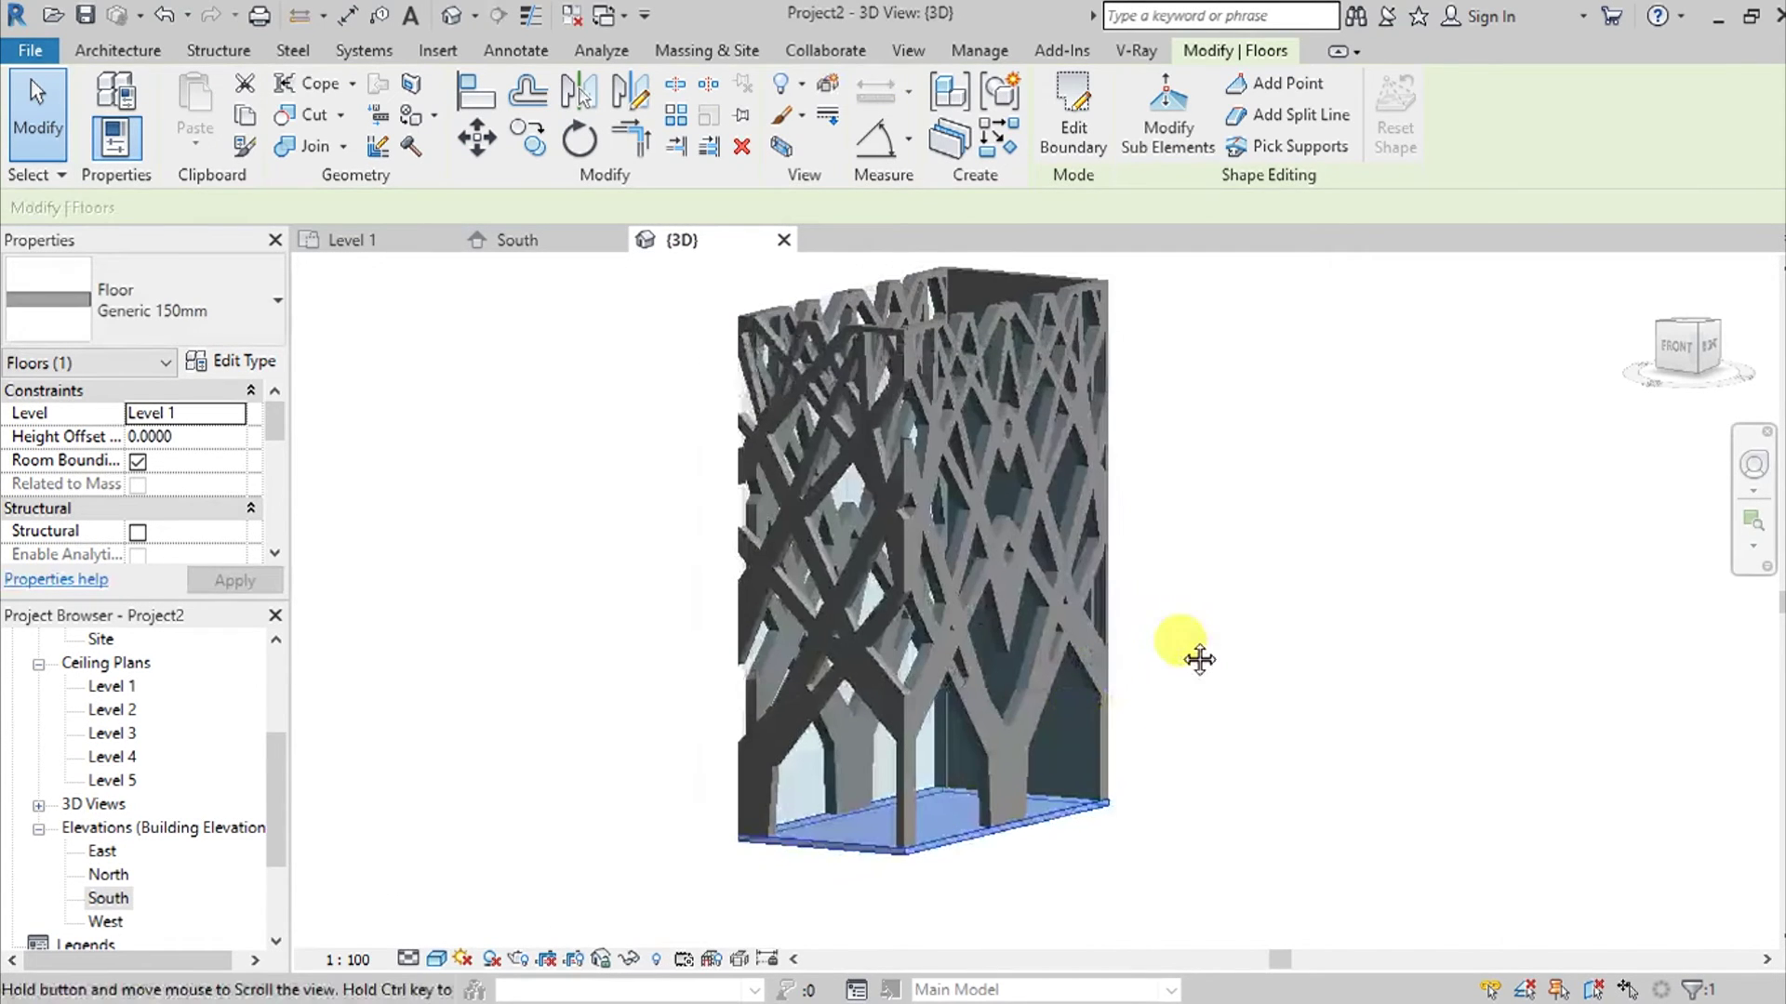
left_click(239, 117)
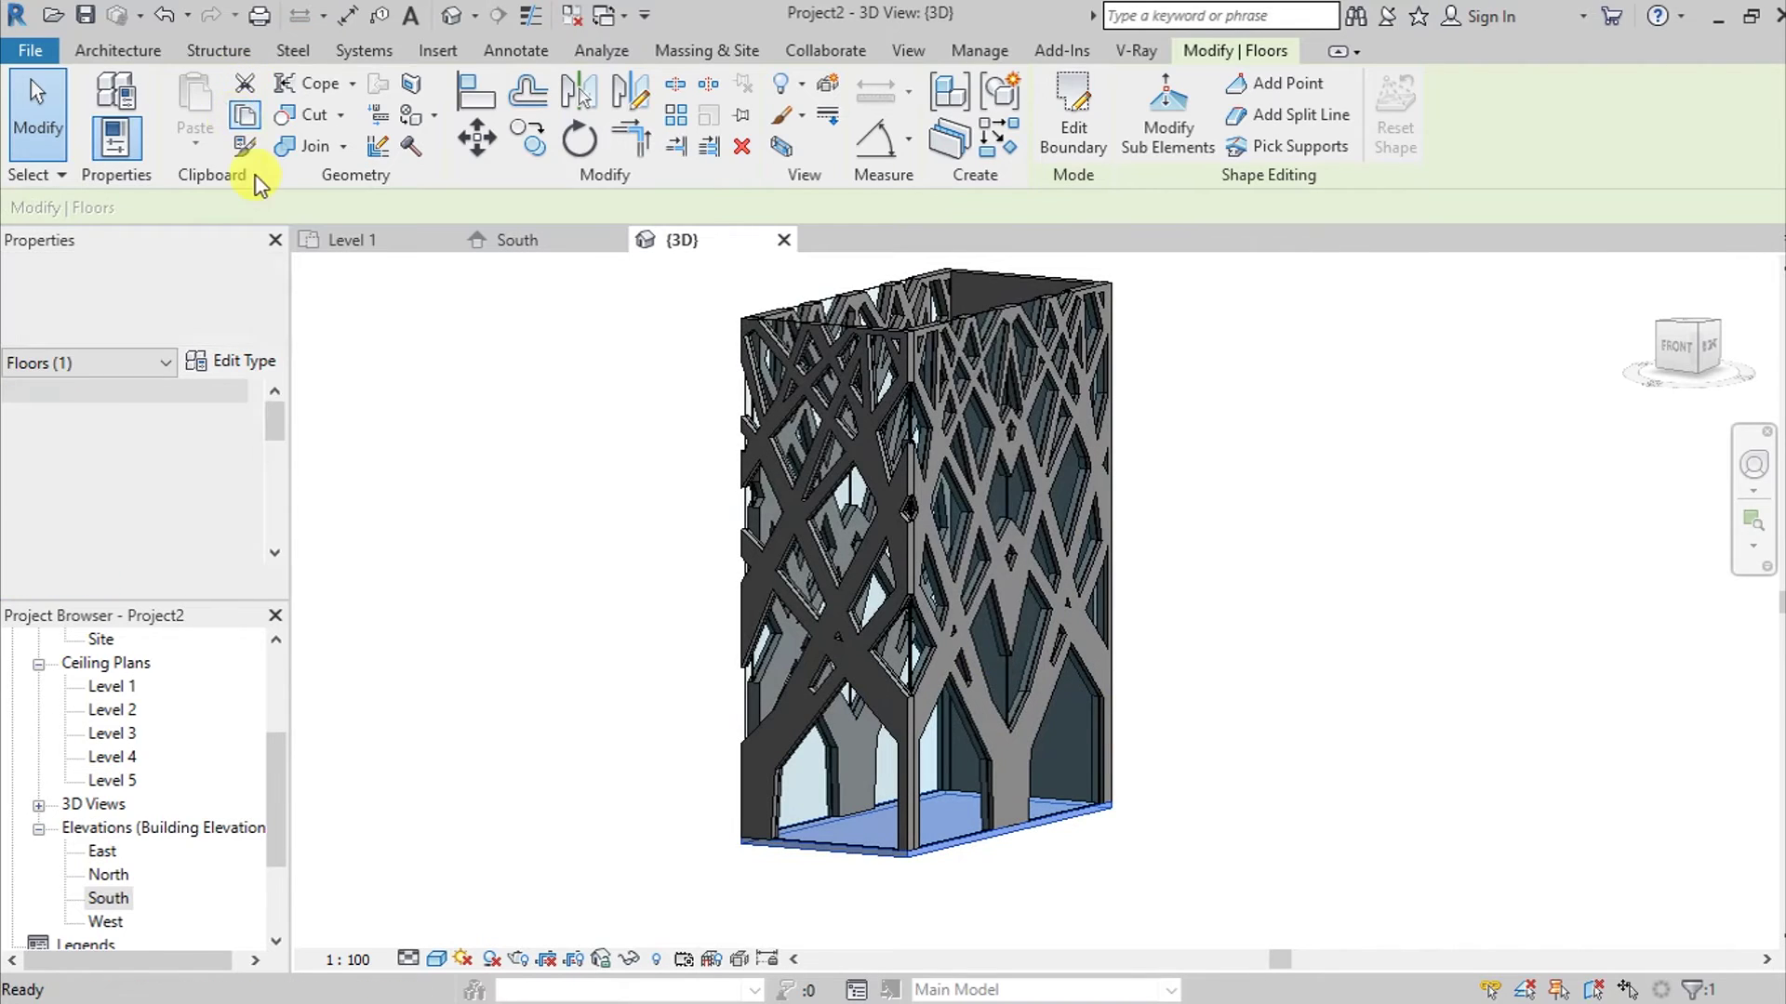
left_click(194, 134)
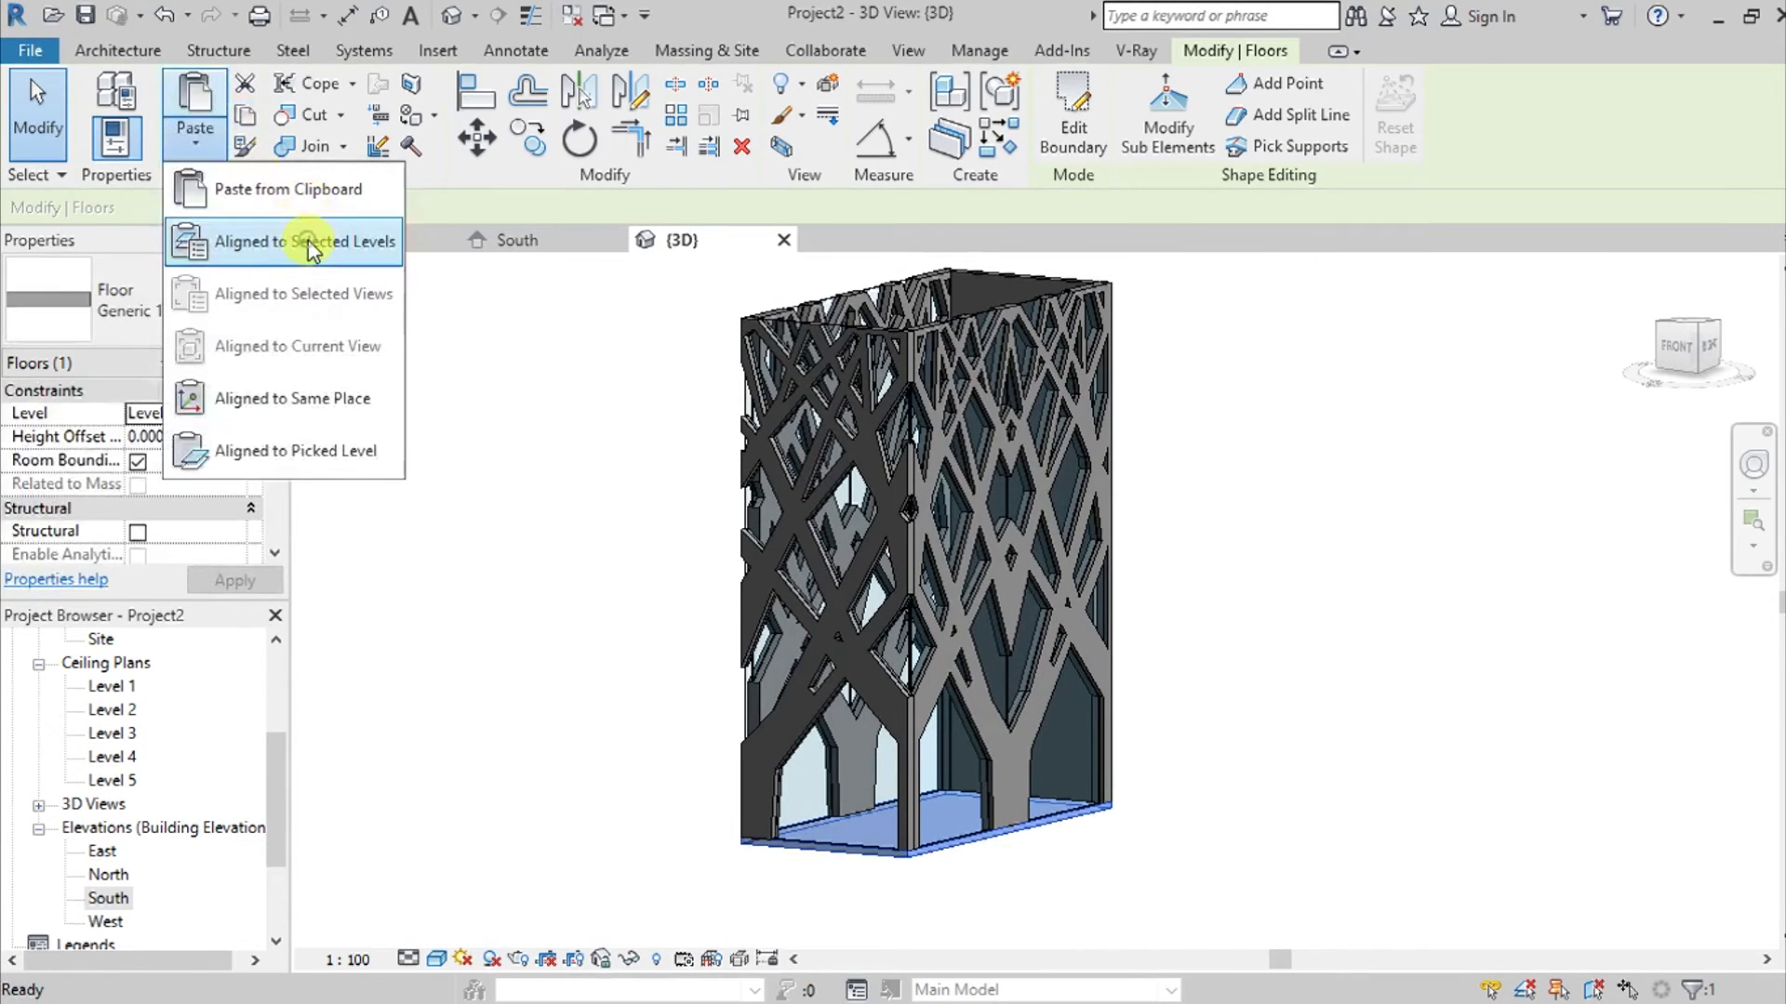
left_click(309, 242)
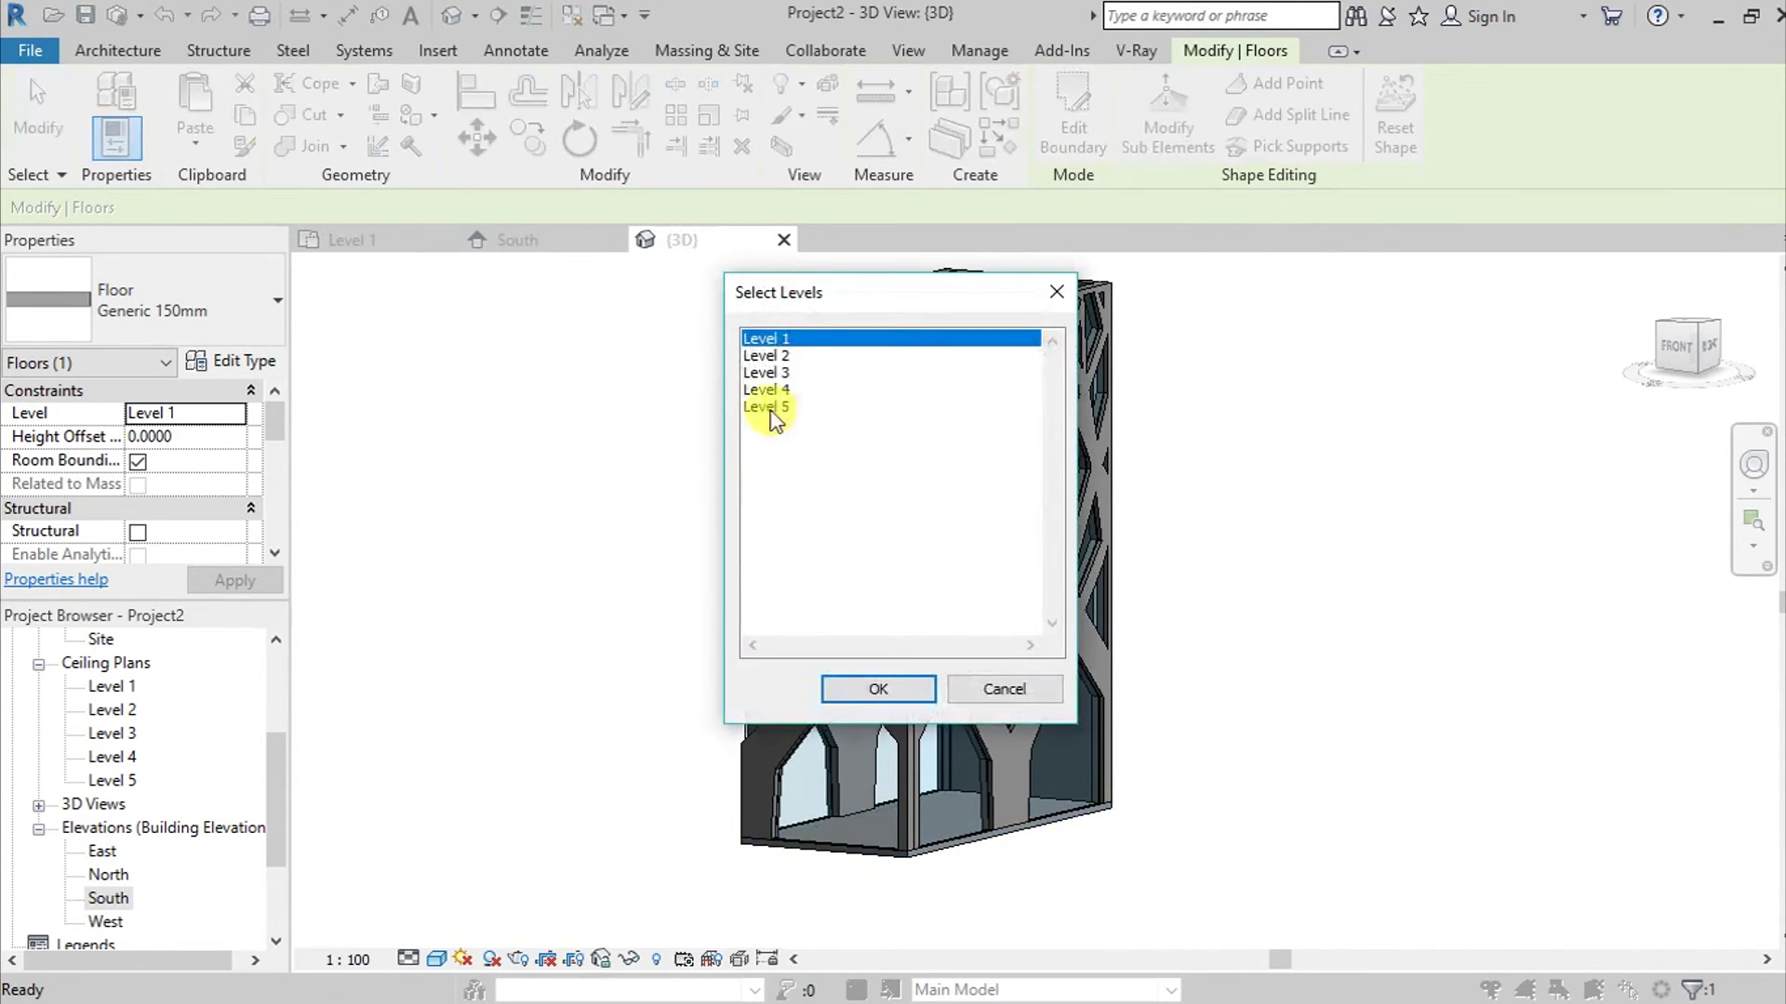
left_click(768, 409)
left_click(879, 690)
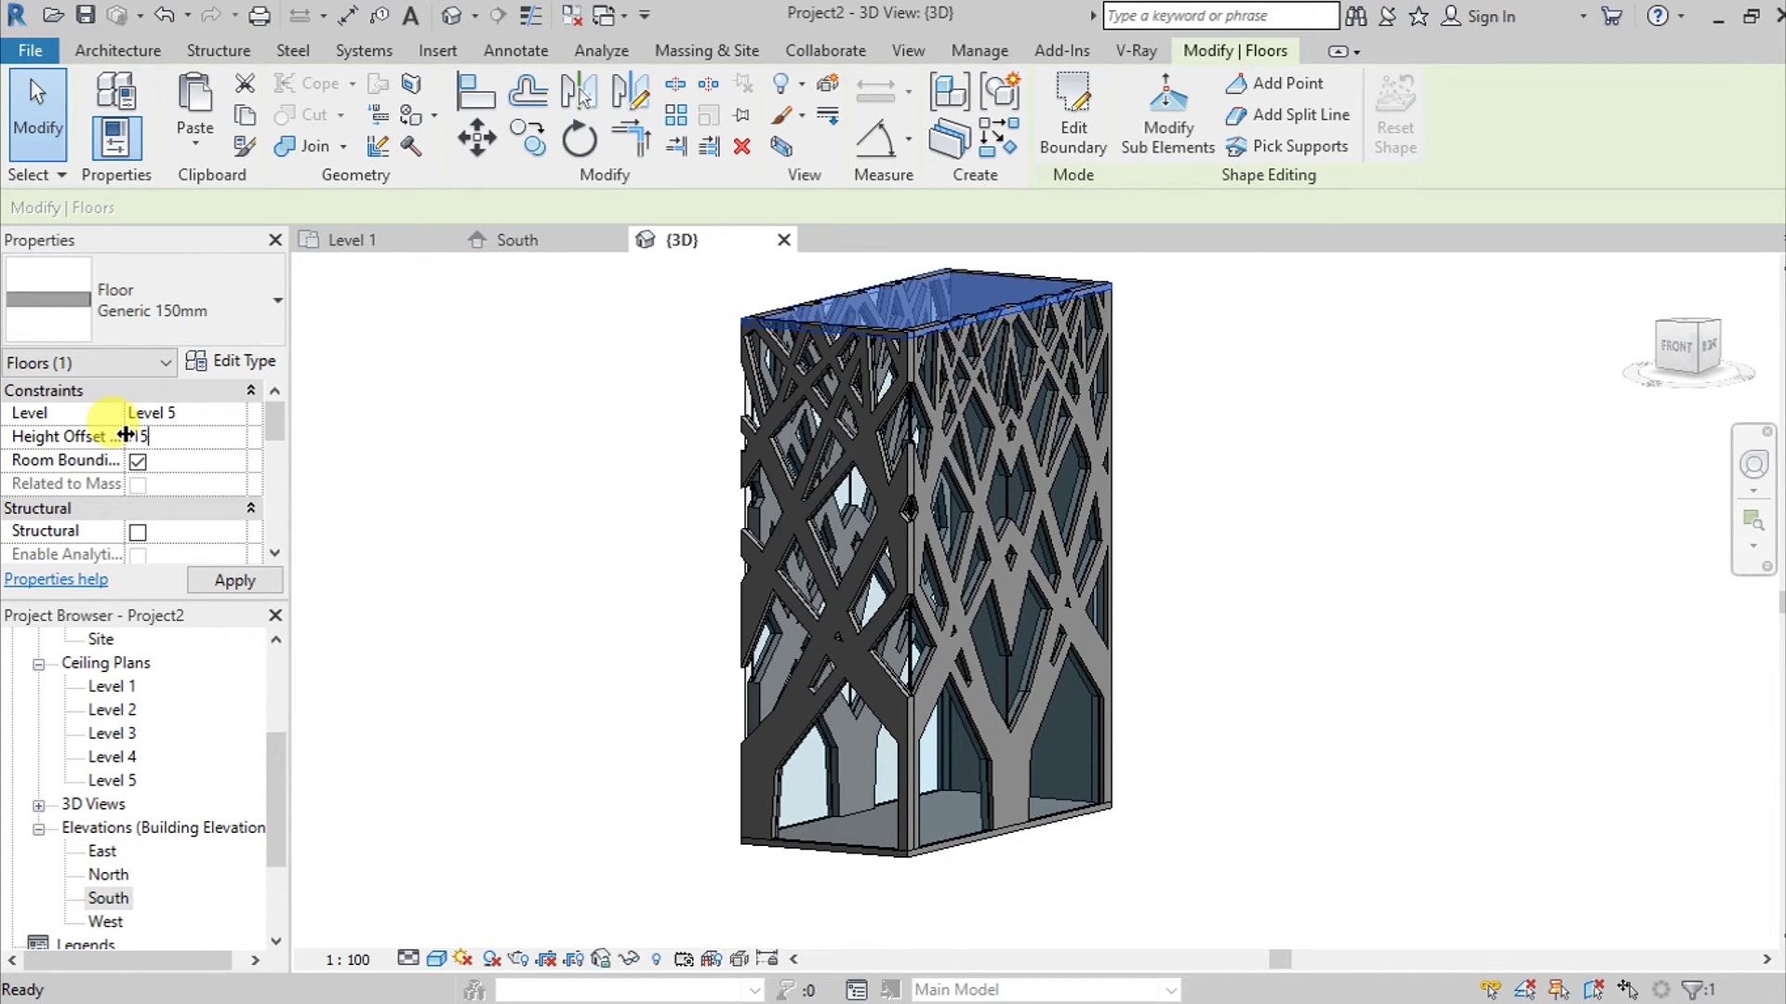
left_click(265, 576)
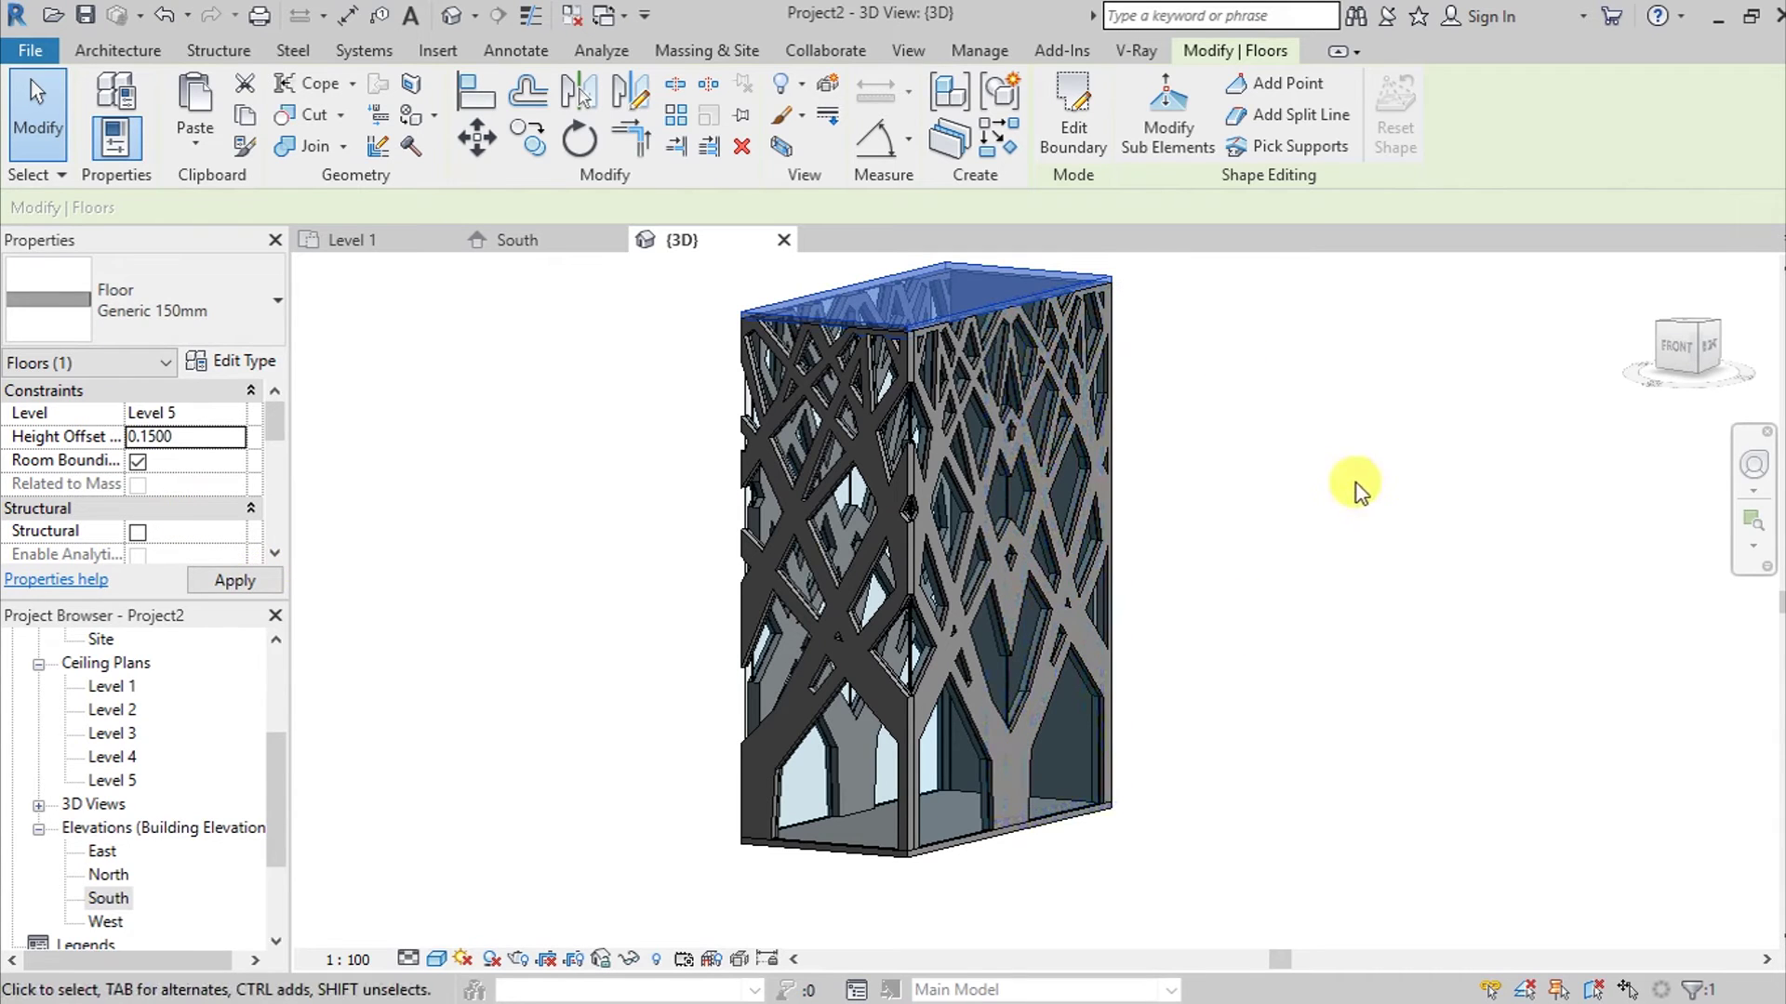
Deselect the roof slab and open the Level 2 floor plan.
scroll(116, 734, "up", 3)
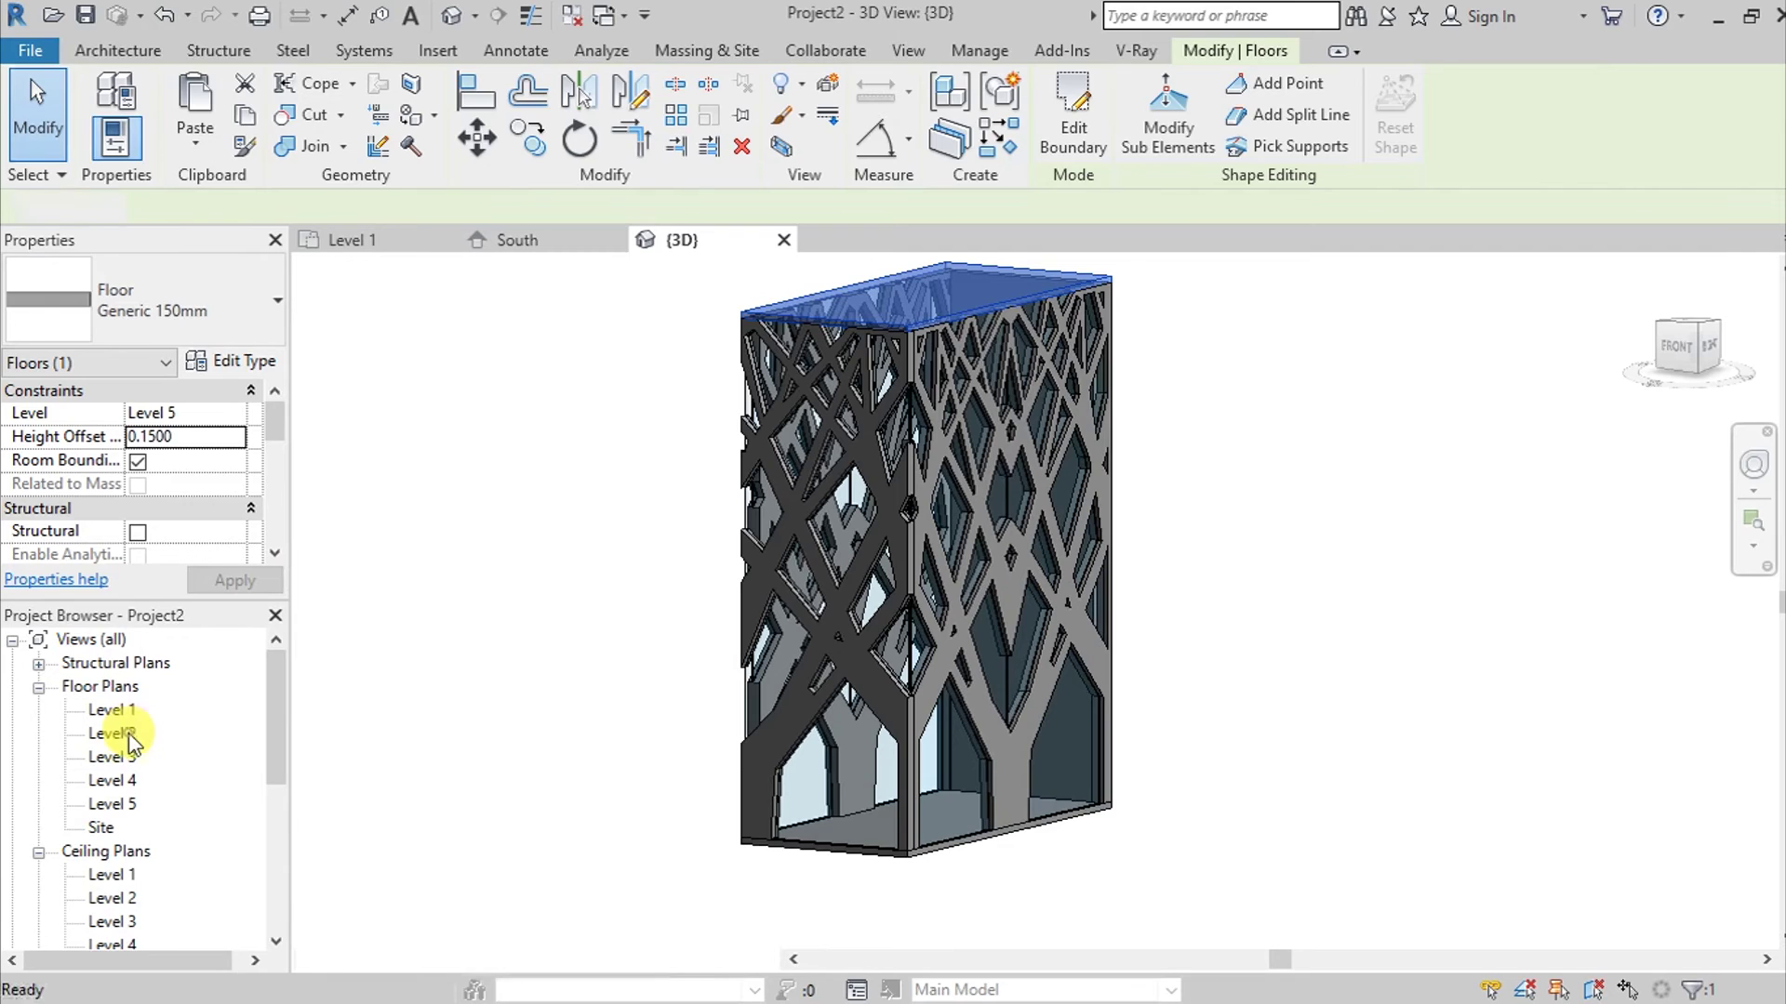
key("Escape")
double_click(119, 735)
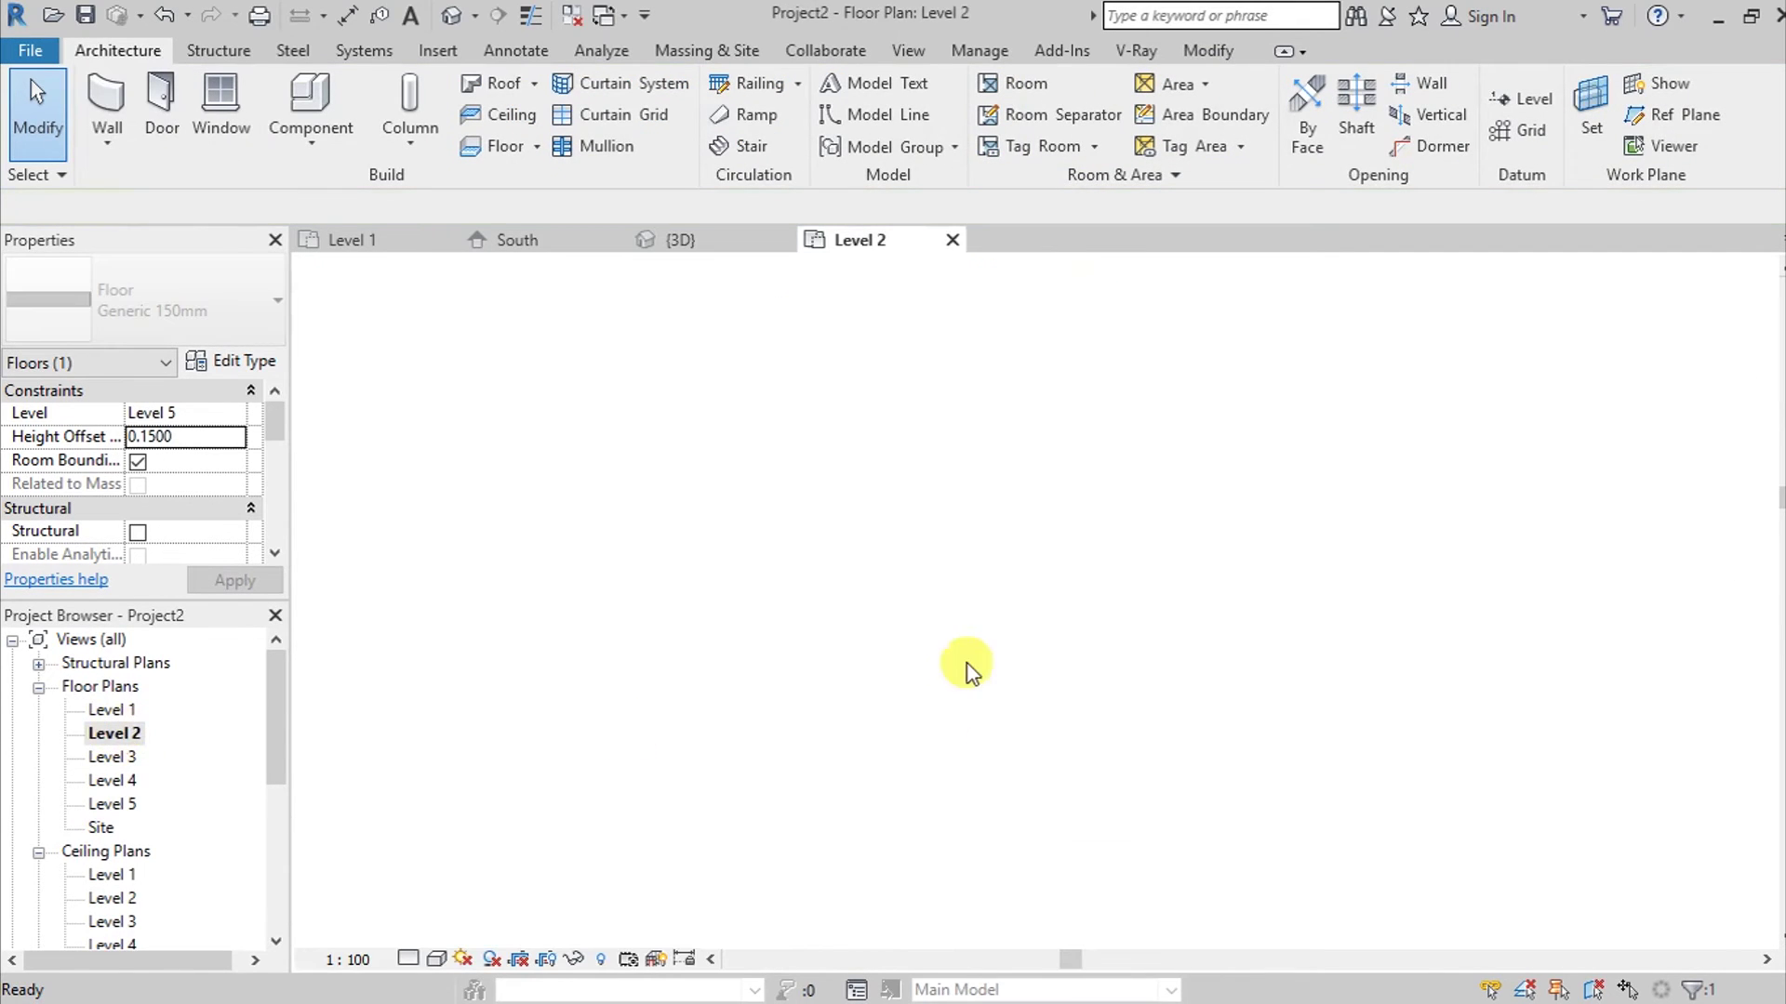
scroll(1139, 587, "up", 3)
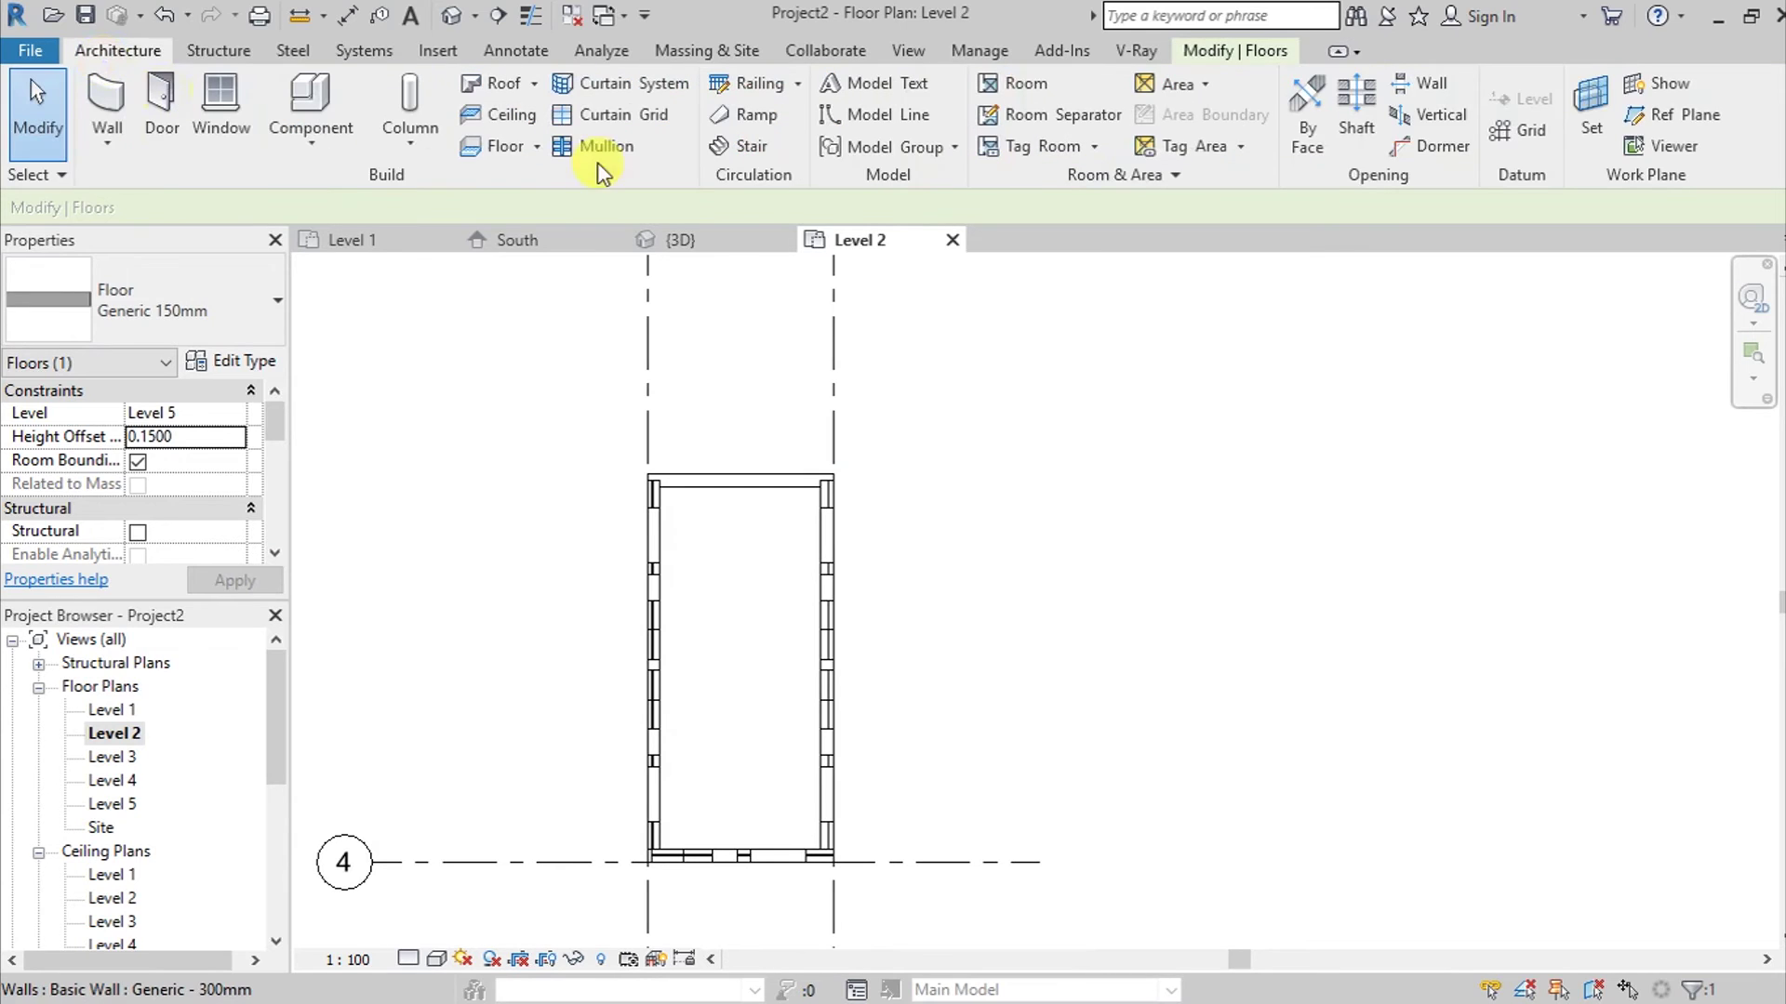
Create a Generic 150mm floor on Level 2 with a rectangular boundary between the inner corners of the surrounding walls.
left_click(495, 148)
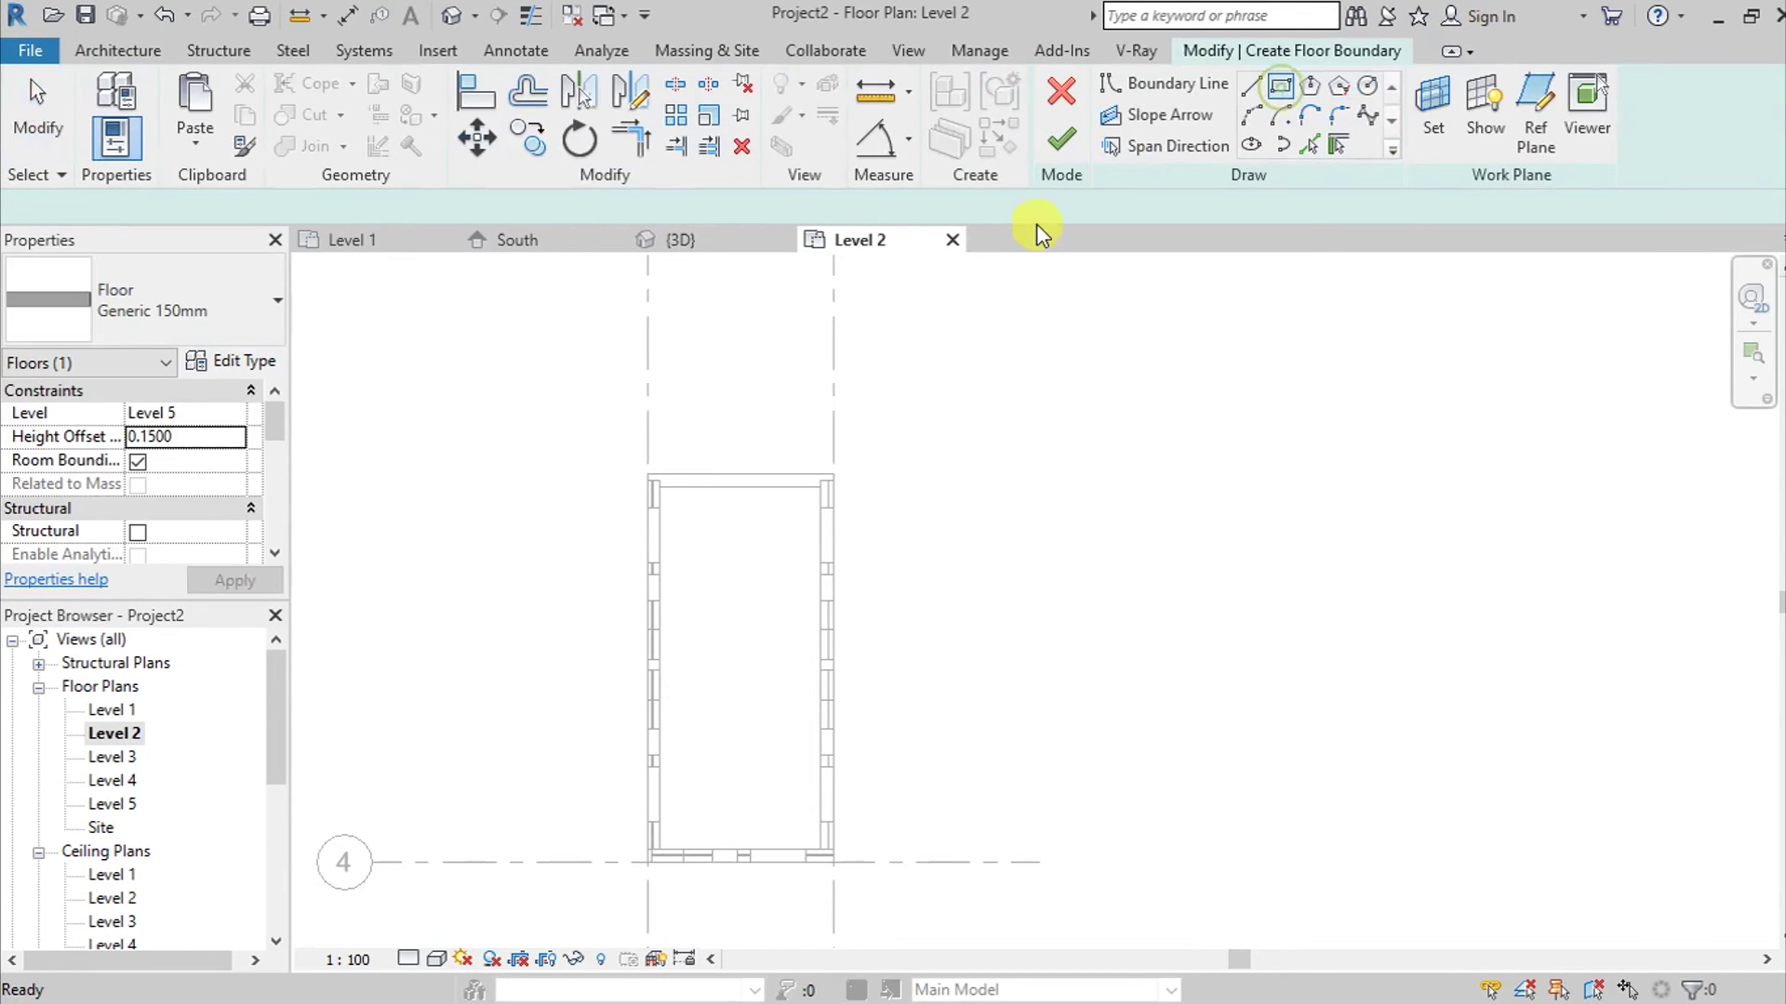
scroll(659, 503, "up", 2)
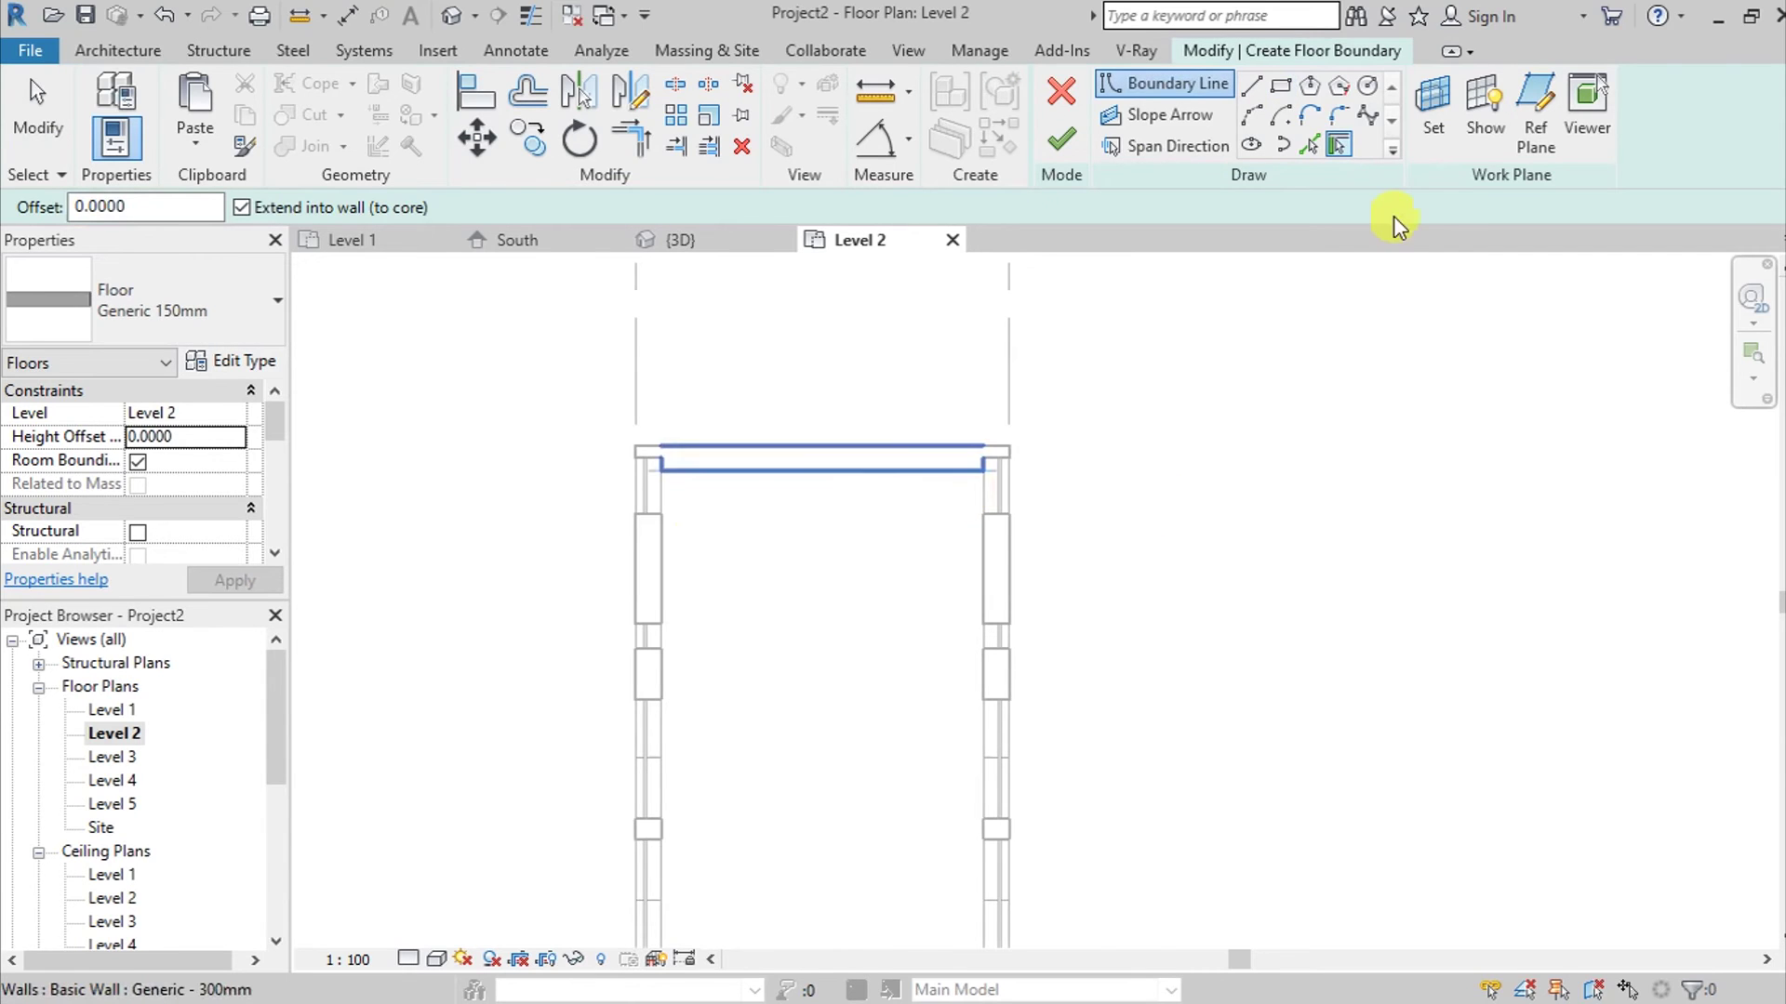
left_click(1285, 86)
key("r")
key("c")
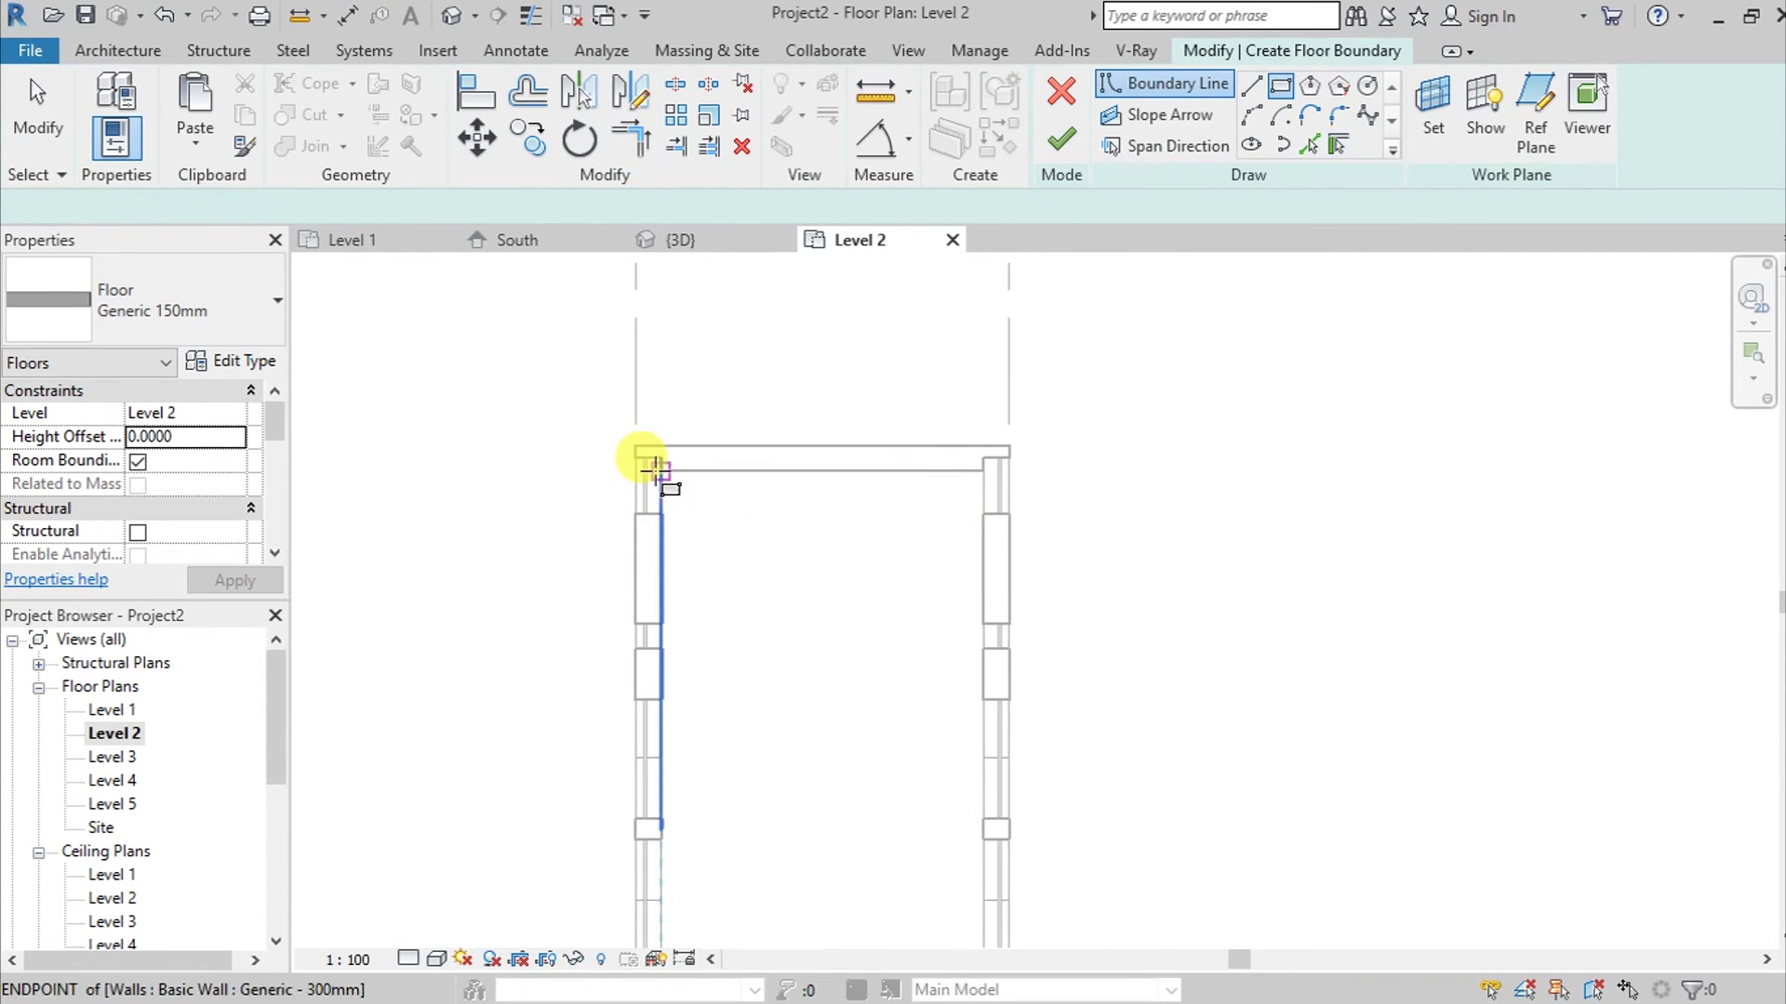
left_click(659, 470)
left_click(1106, 788)
scroll(1116, 785, "down", 2)
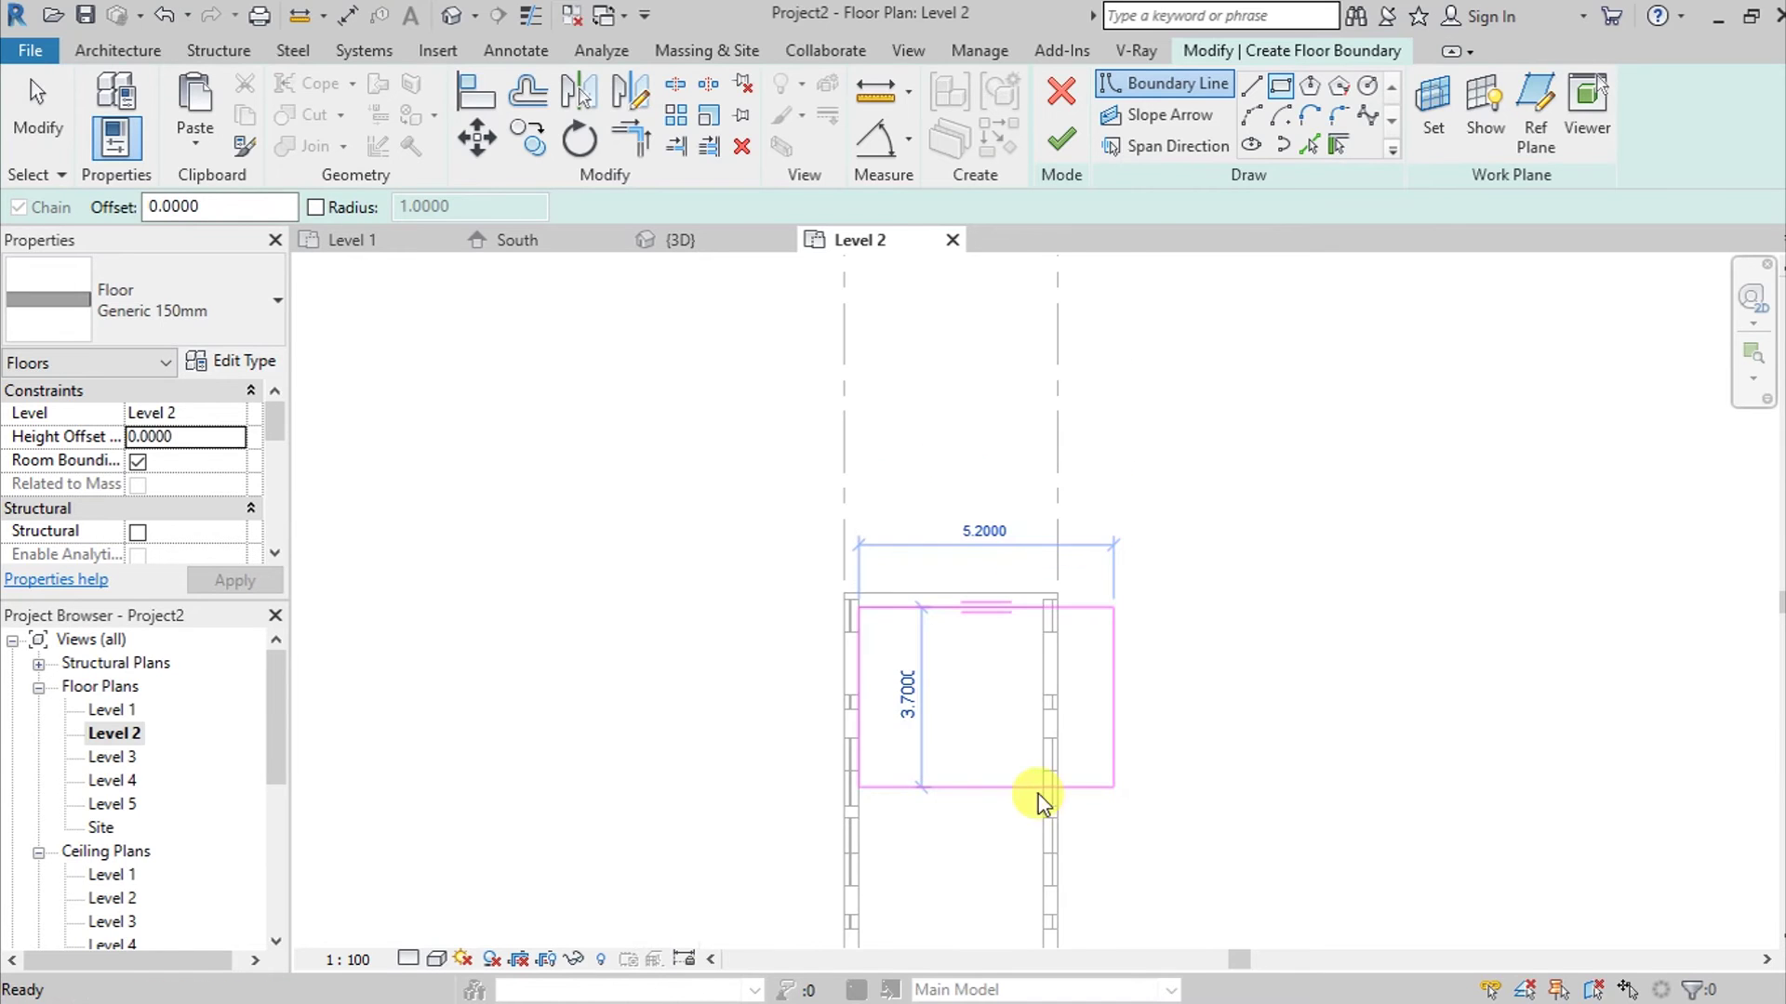
middle_click_drag(1020, 773, 967, 624)
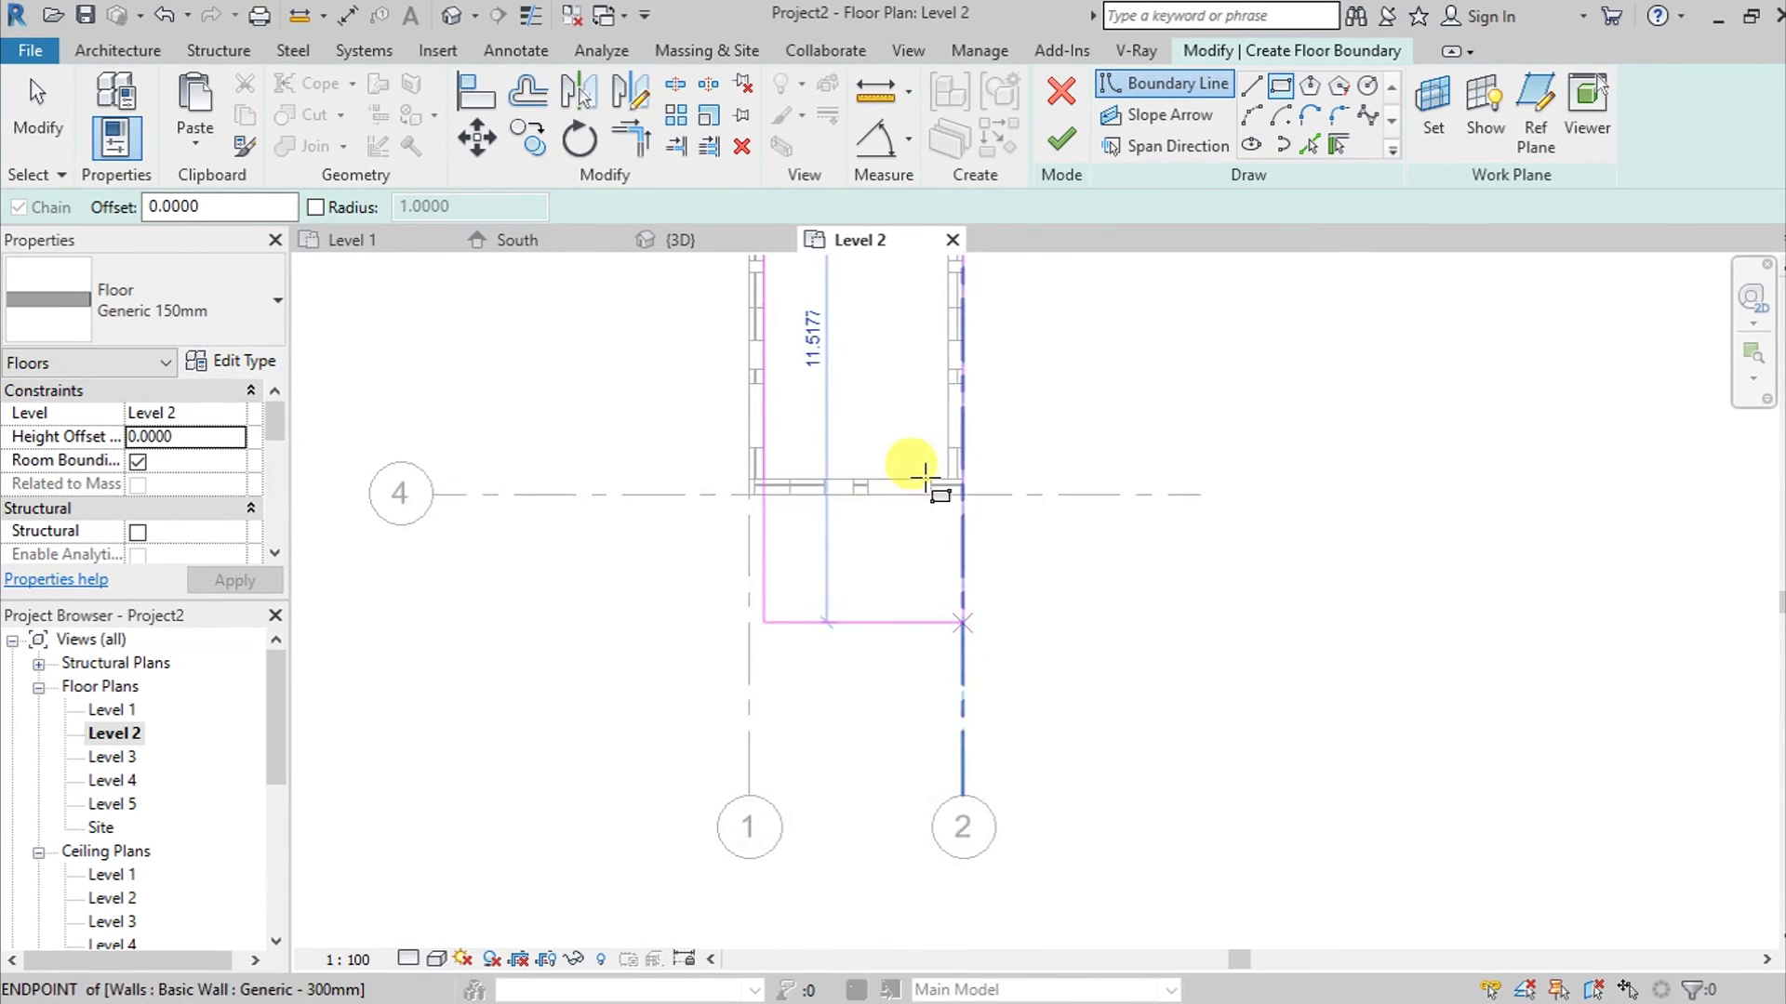
scroll(926, 476, "up", 5)
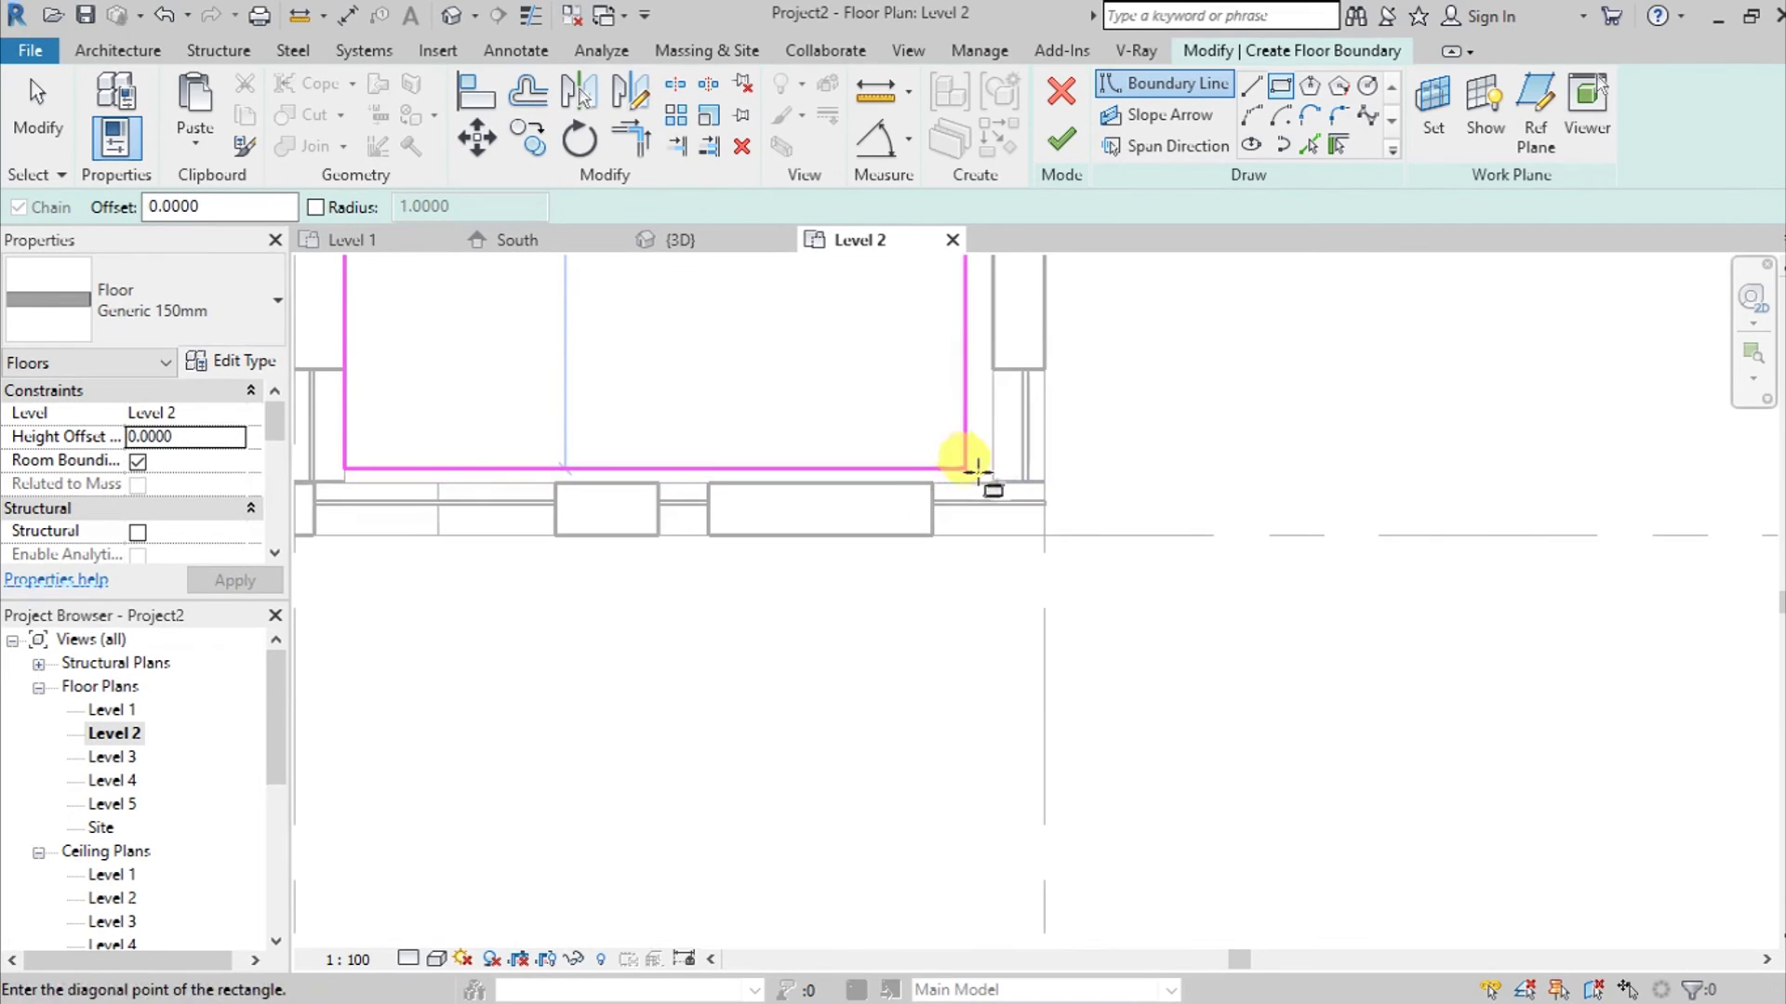
left_click(992, 481)
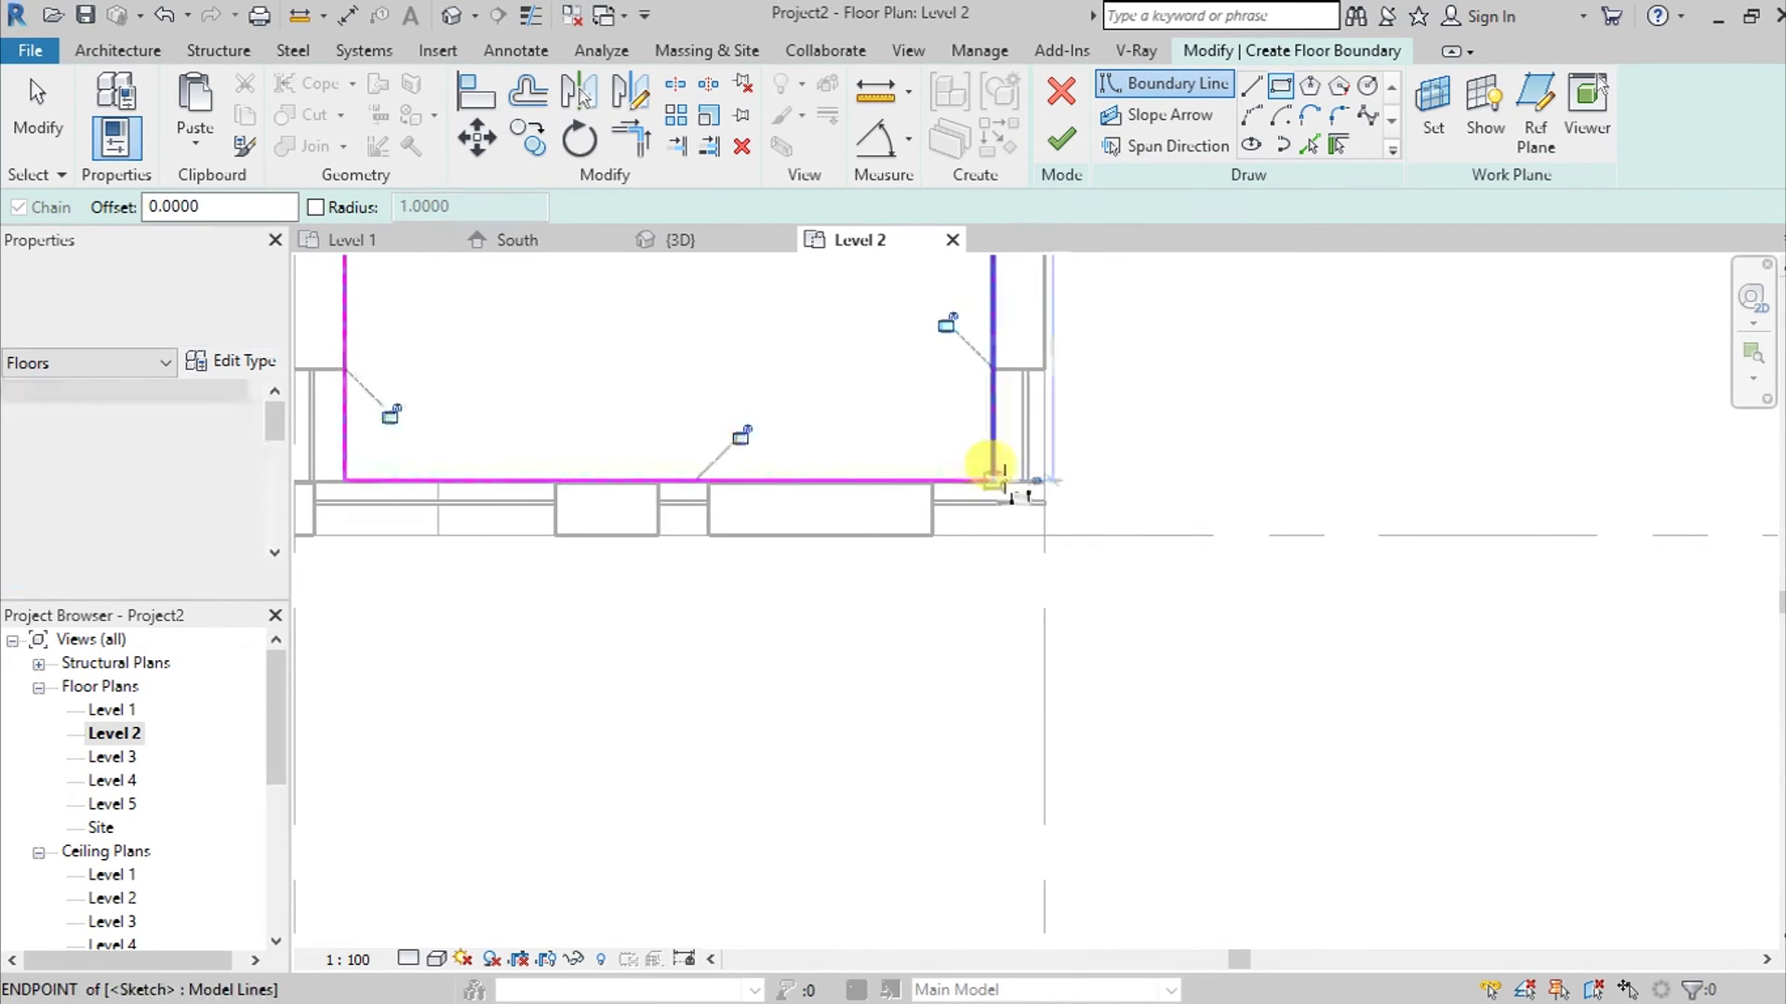
left_click(1061, 139)
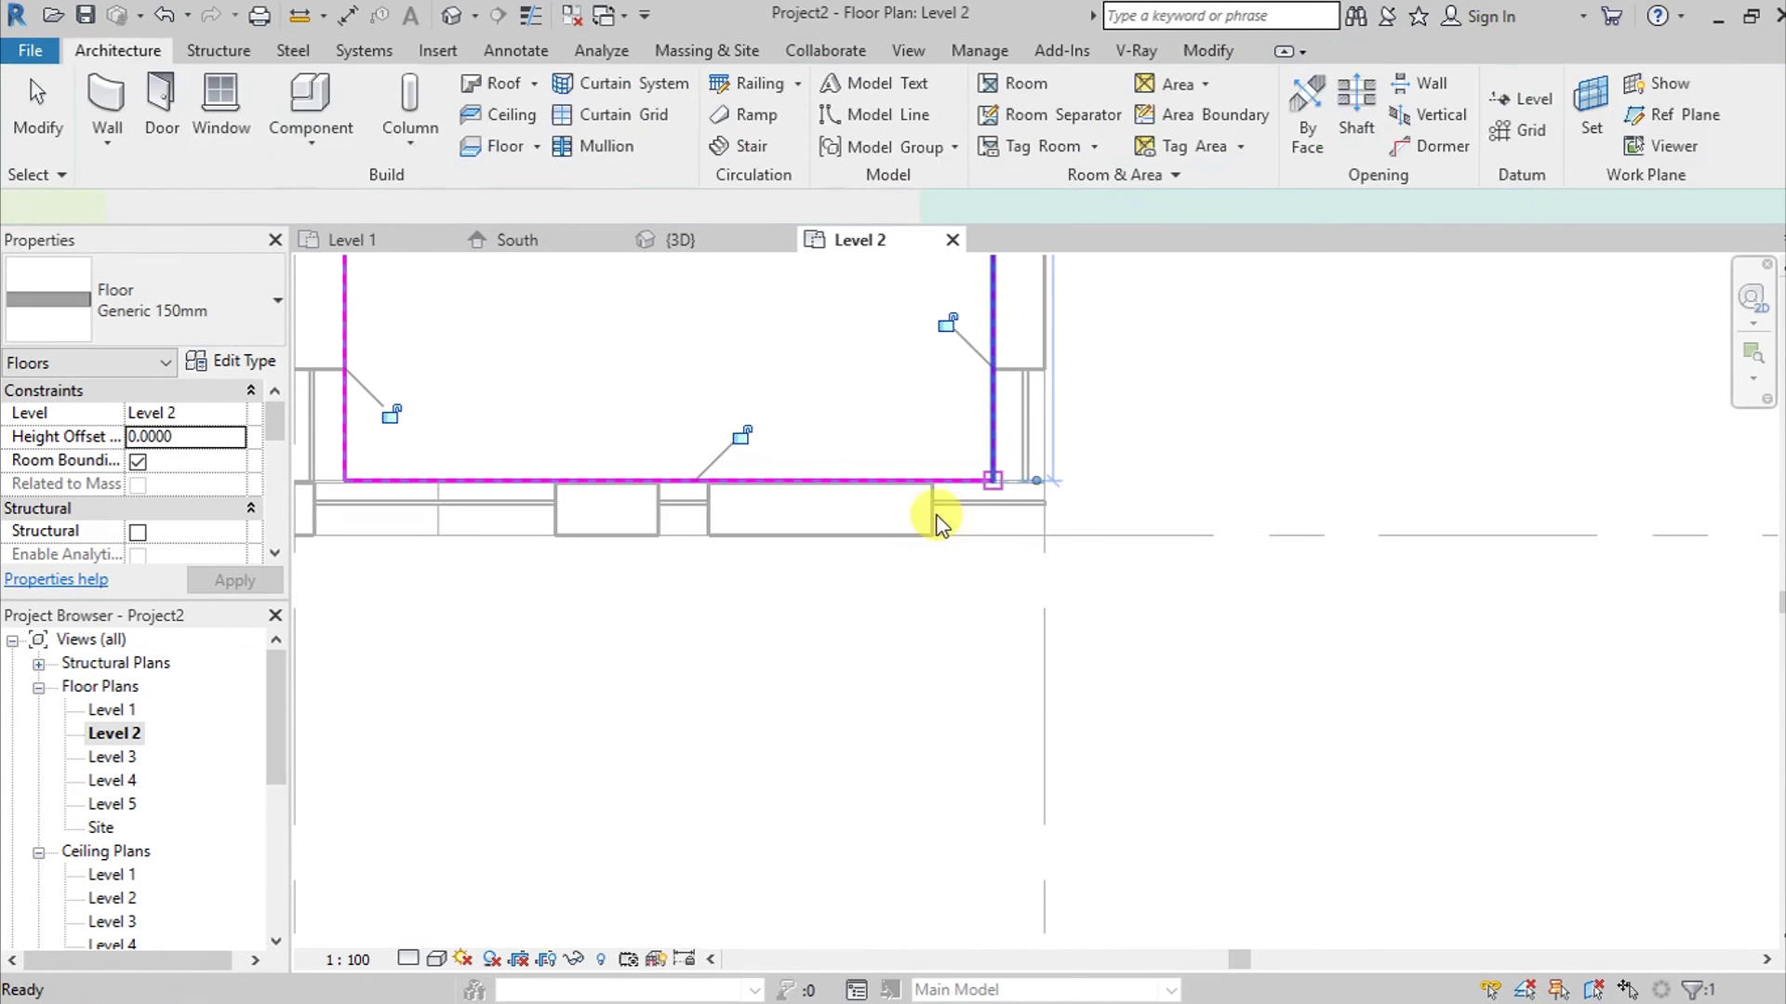
Copy the Level 2 floor and paste it aligned to Level 3 and Level 4.
scroll(930, 521, "down", 2)
middle_click_drag(1036, 678, 1056, 745)
left_click(245, 116)
left_click(195, 142)
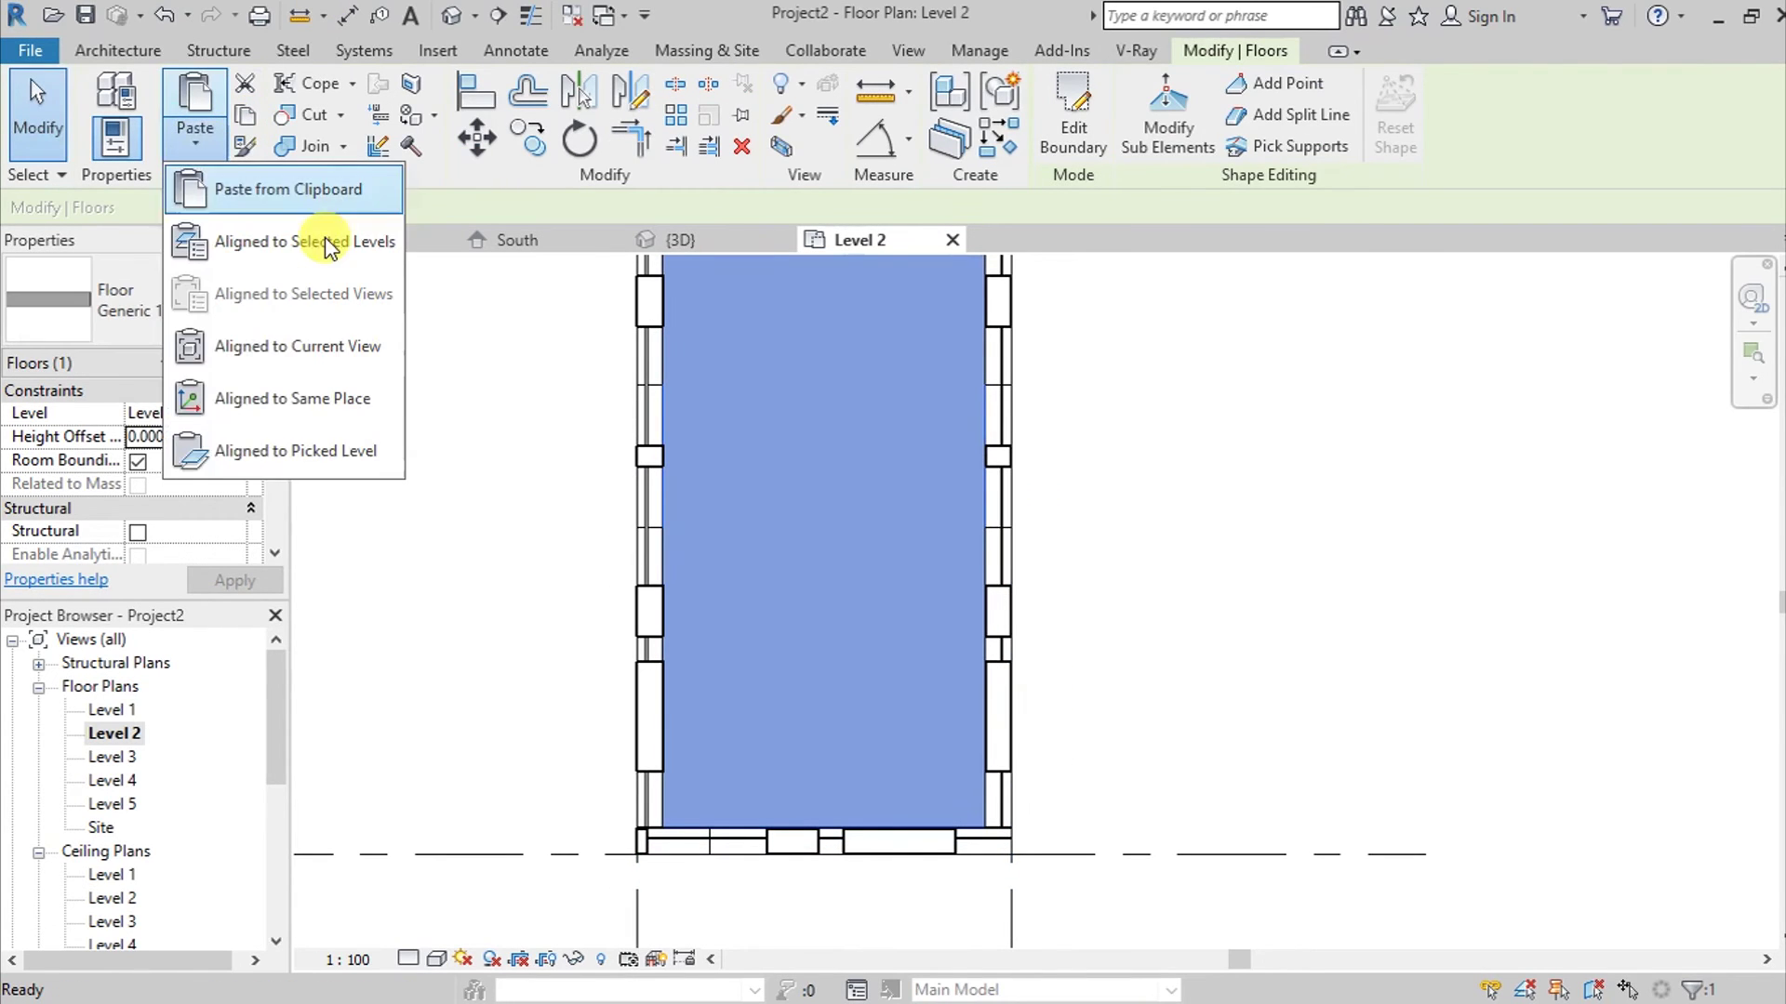
left_click(325, 244)
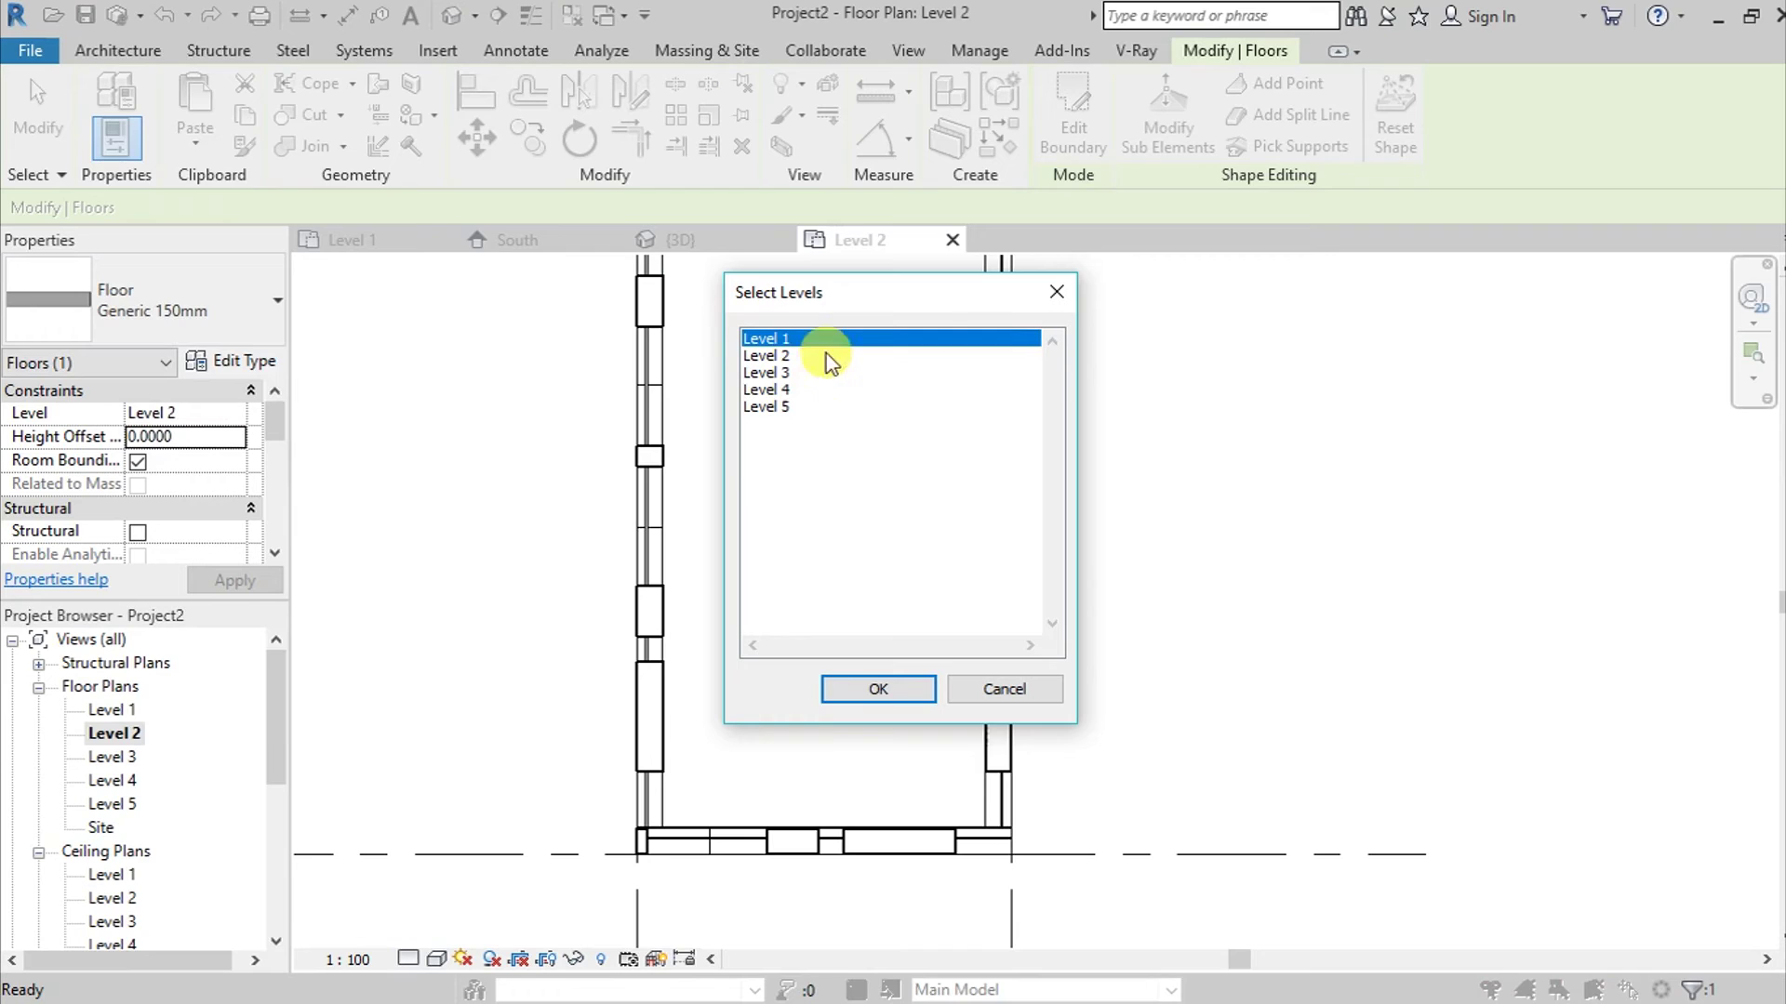
left_click(825, 372)
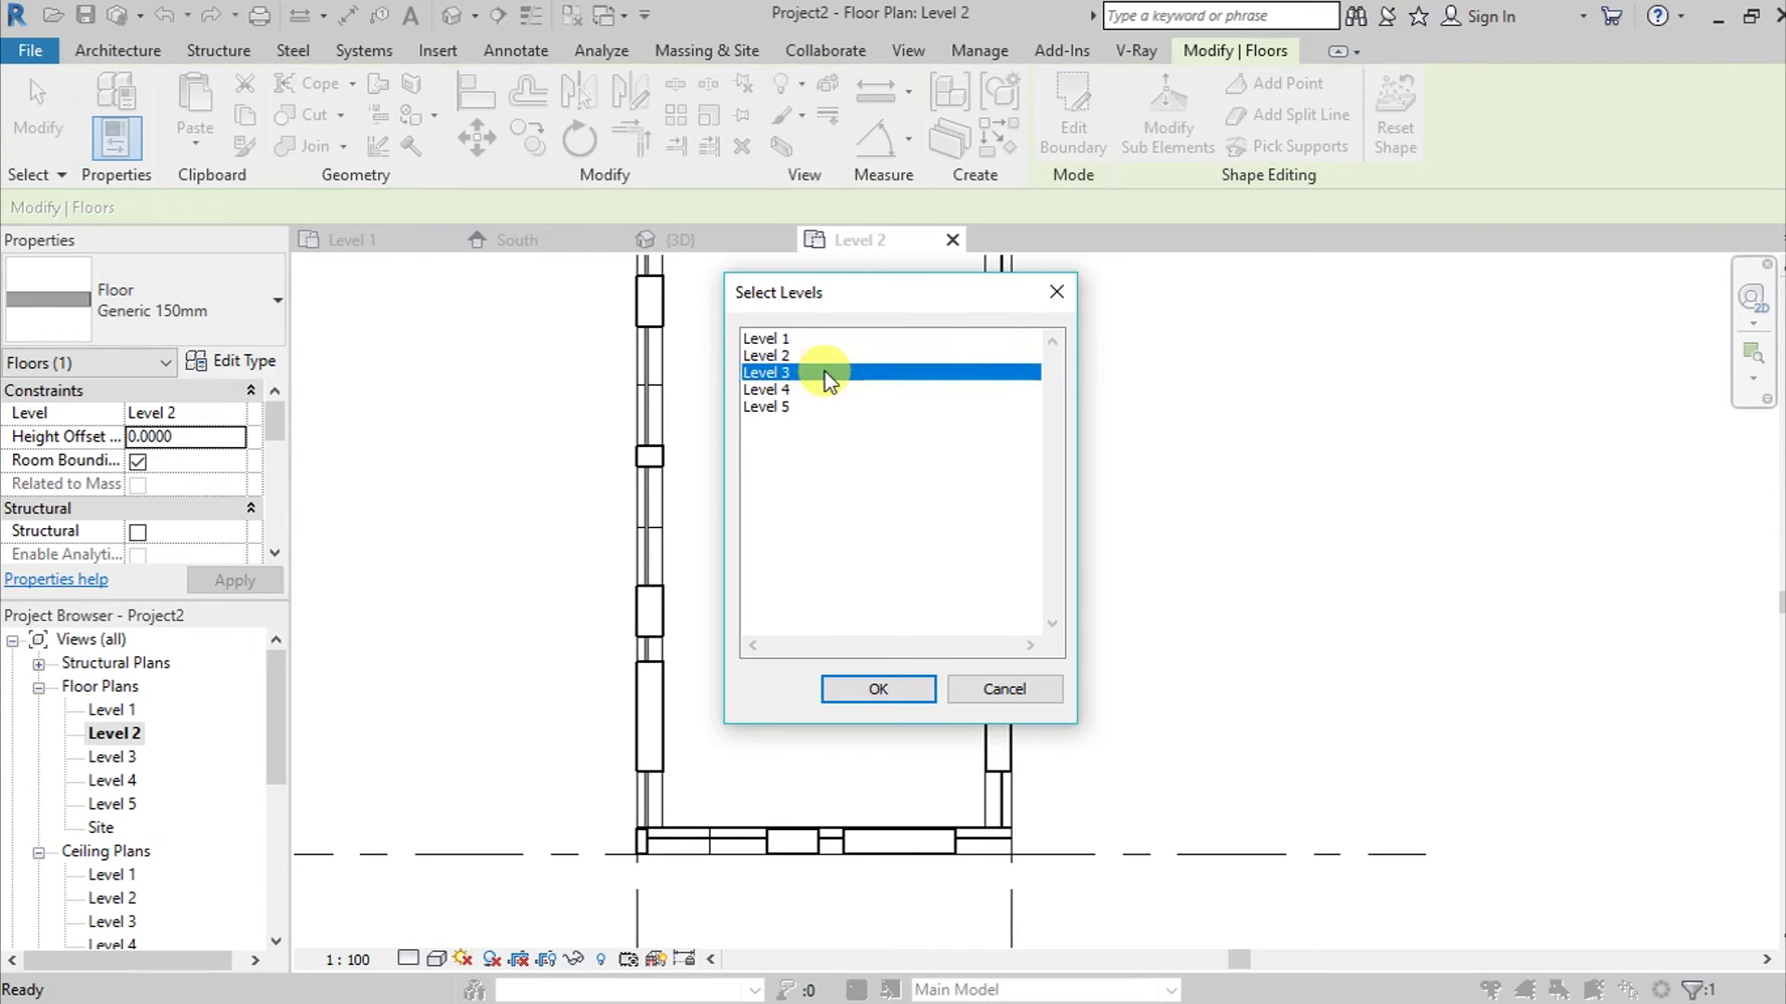
left_click(822, 392, "shift")
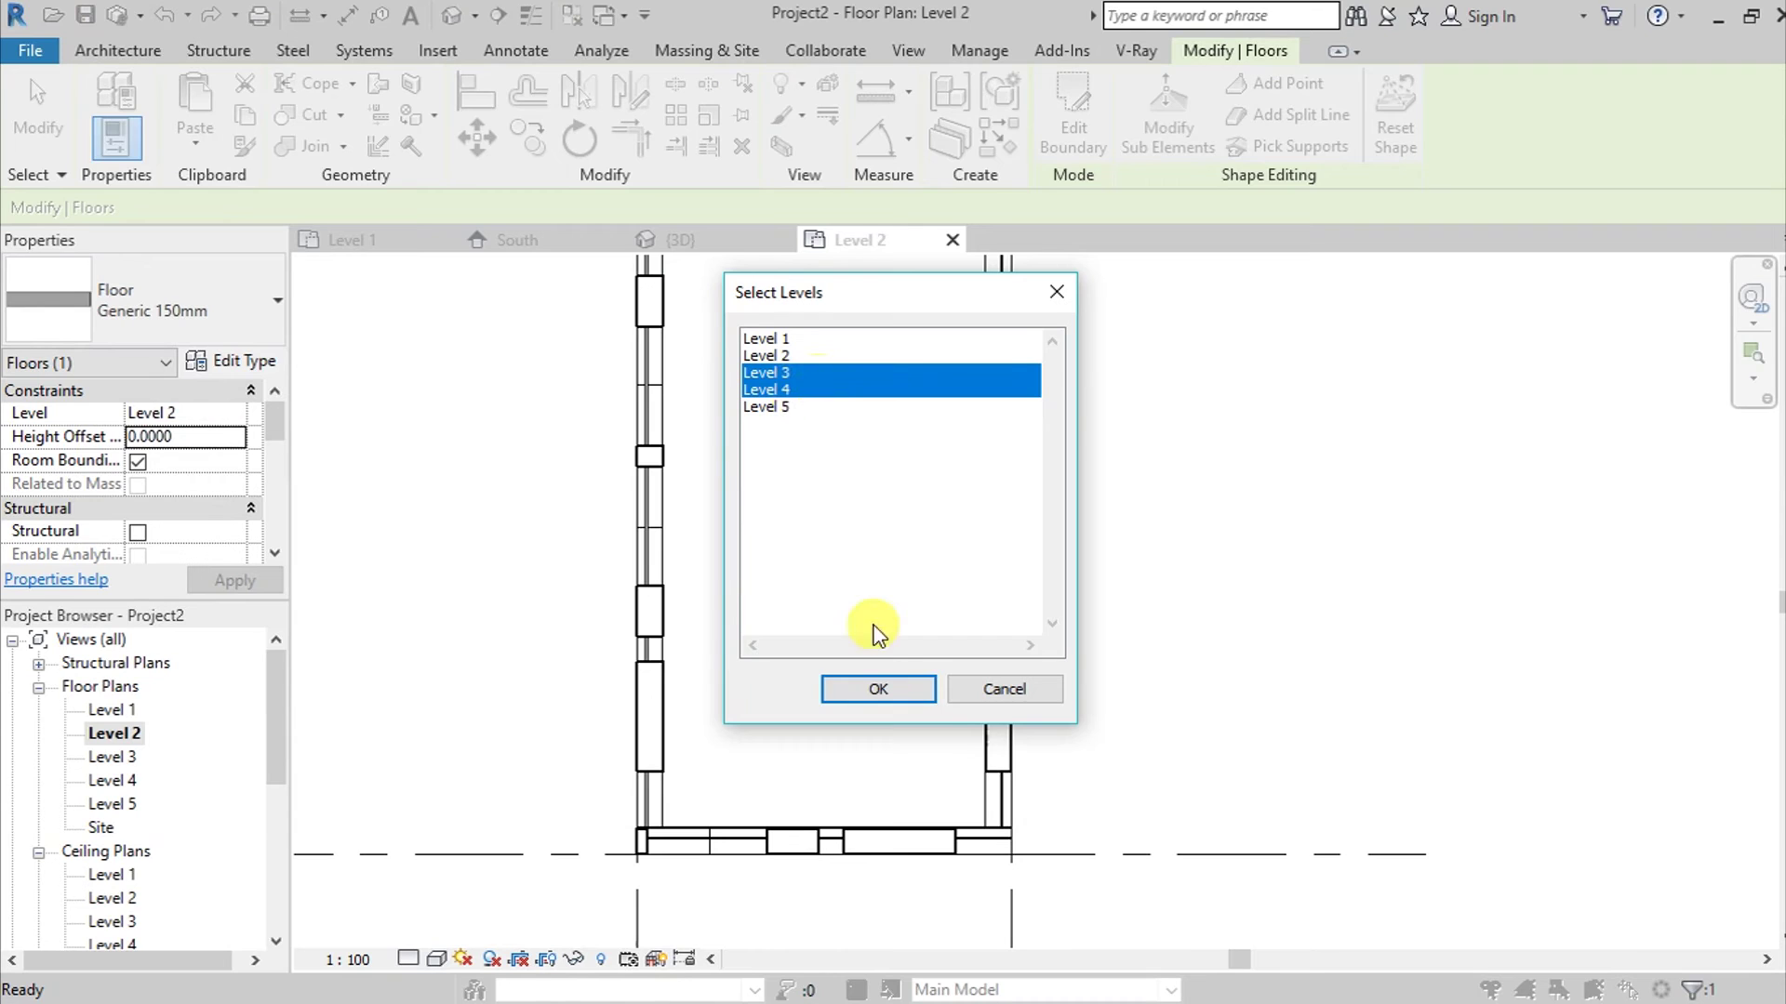
left_click(878, 689)
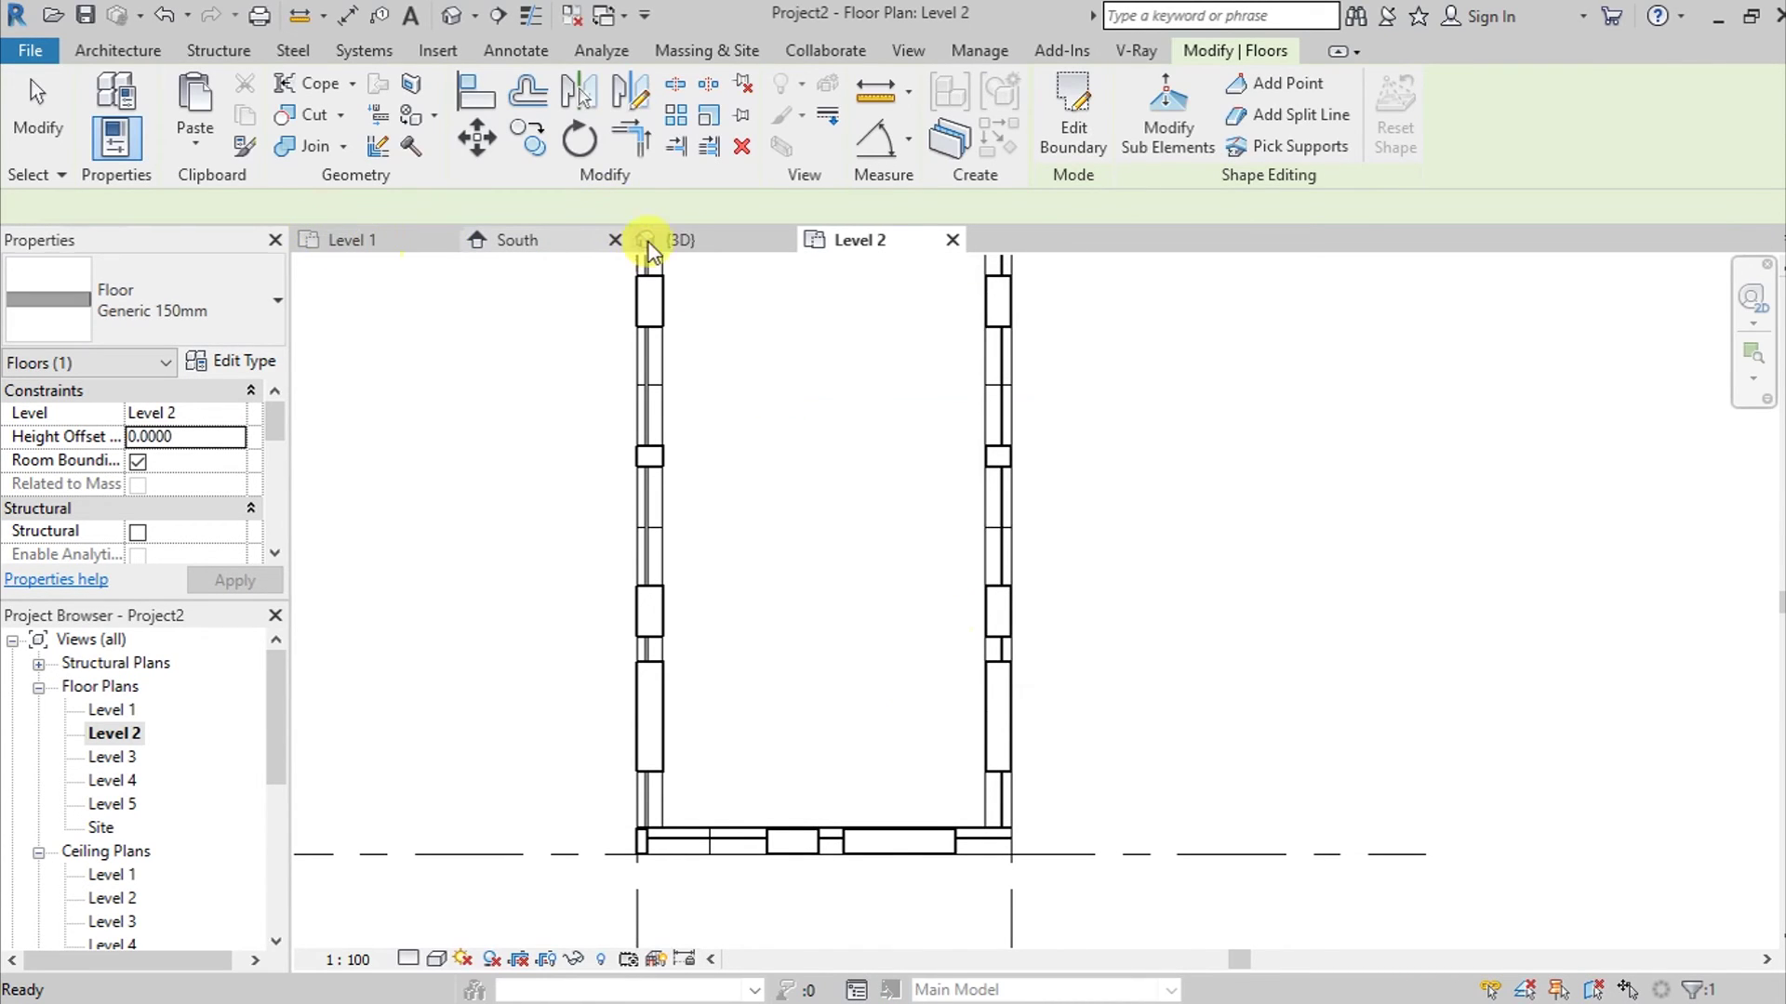
Deselect the floor copies and show the building from the front in the 3D view.
scroll(1208, 633, "down", 1)
left_click(1207, 635)
mouse_move(1079, 690)
middle_mouse_down("shift")
mouse_move(957, 618)
mouse_move(1367, 726)
mouse_move(1375, 693)
mouse_move(1180, 629)
mouse_move(1016, 649)
mouse_move(1105, 685)
middle_mouse_up("shift")
scroll(1250, 551, "up", 3)
scroll(1251, 551, "down", 3)
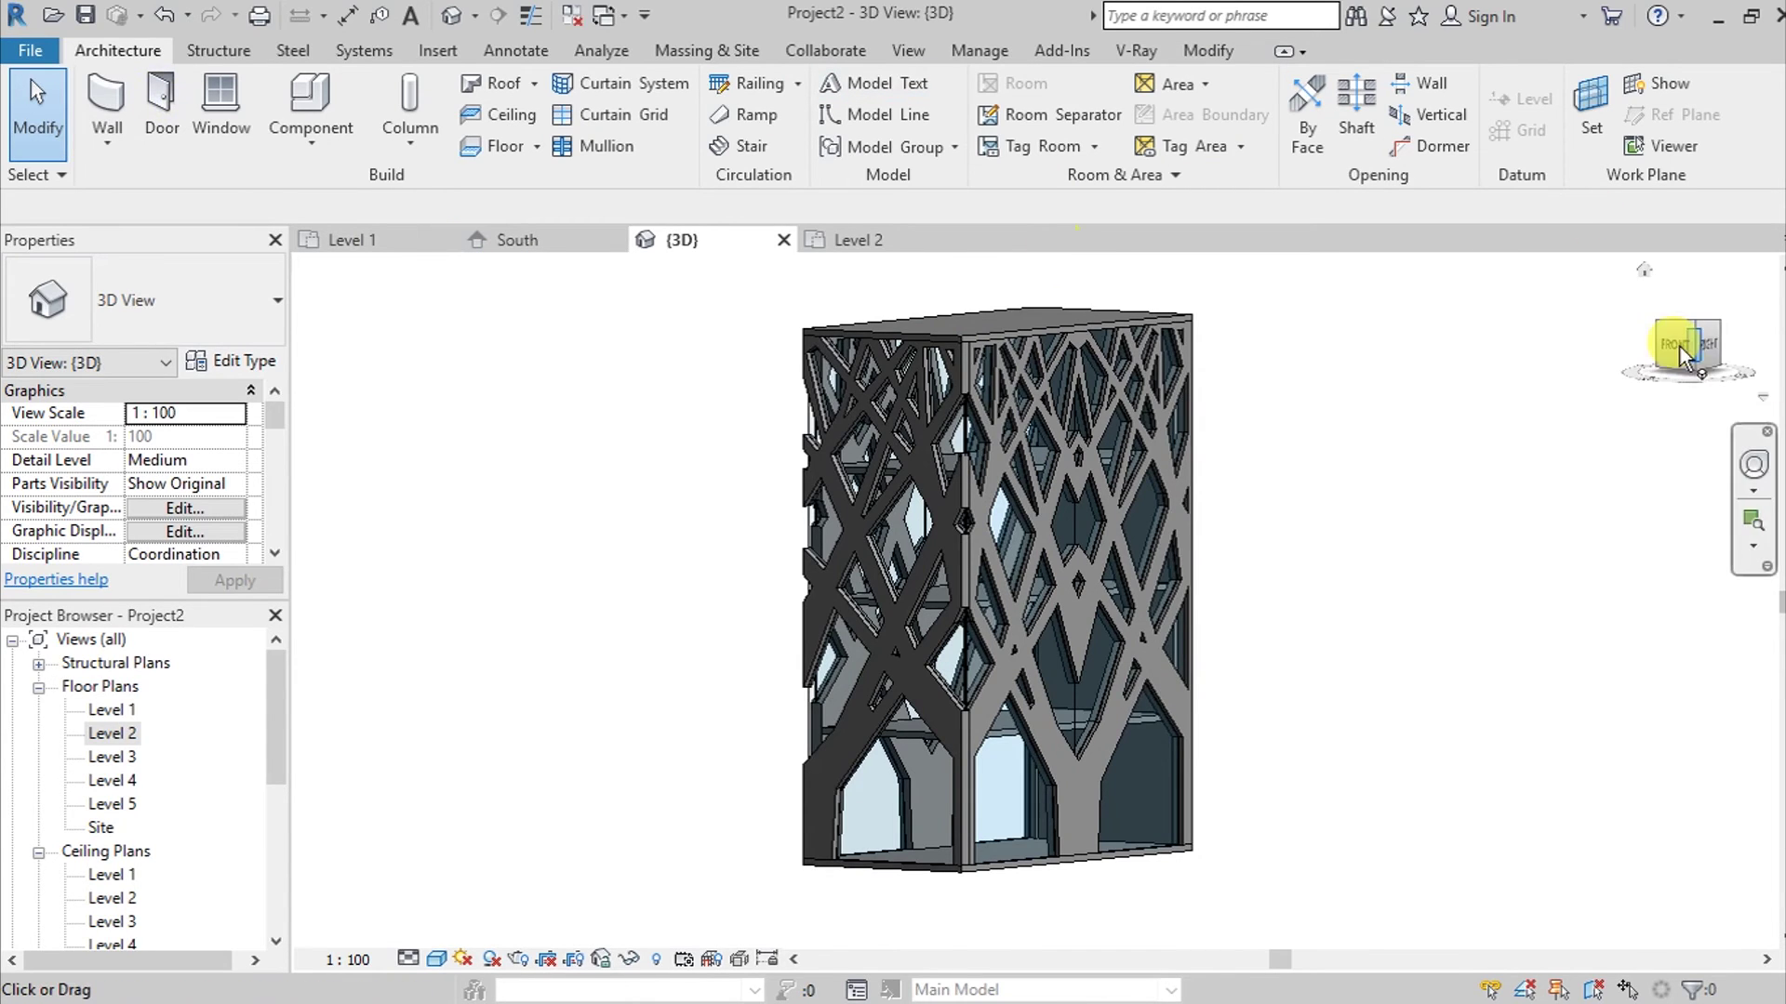
left_click(1644, 354)
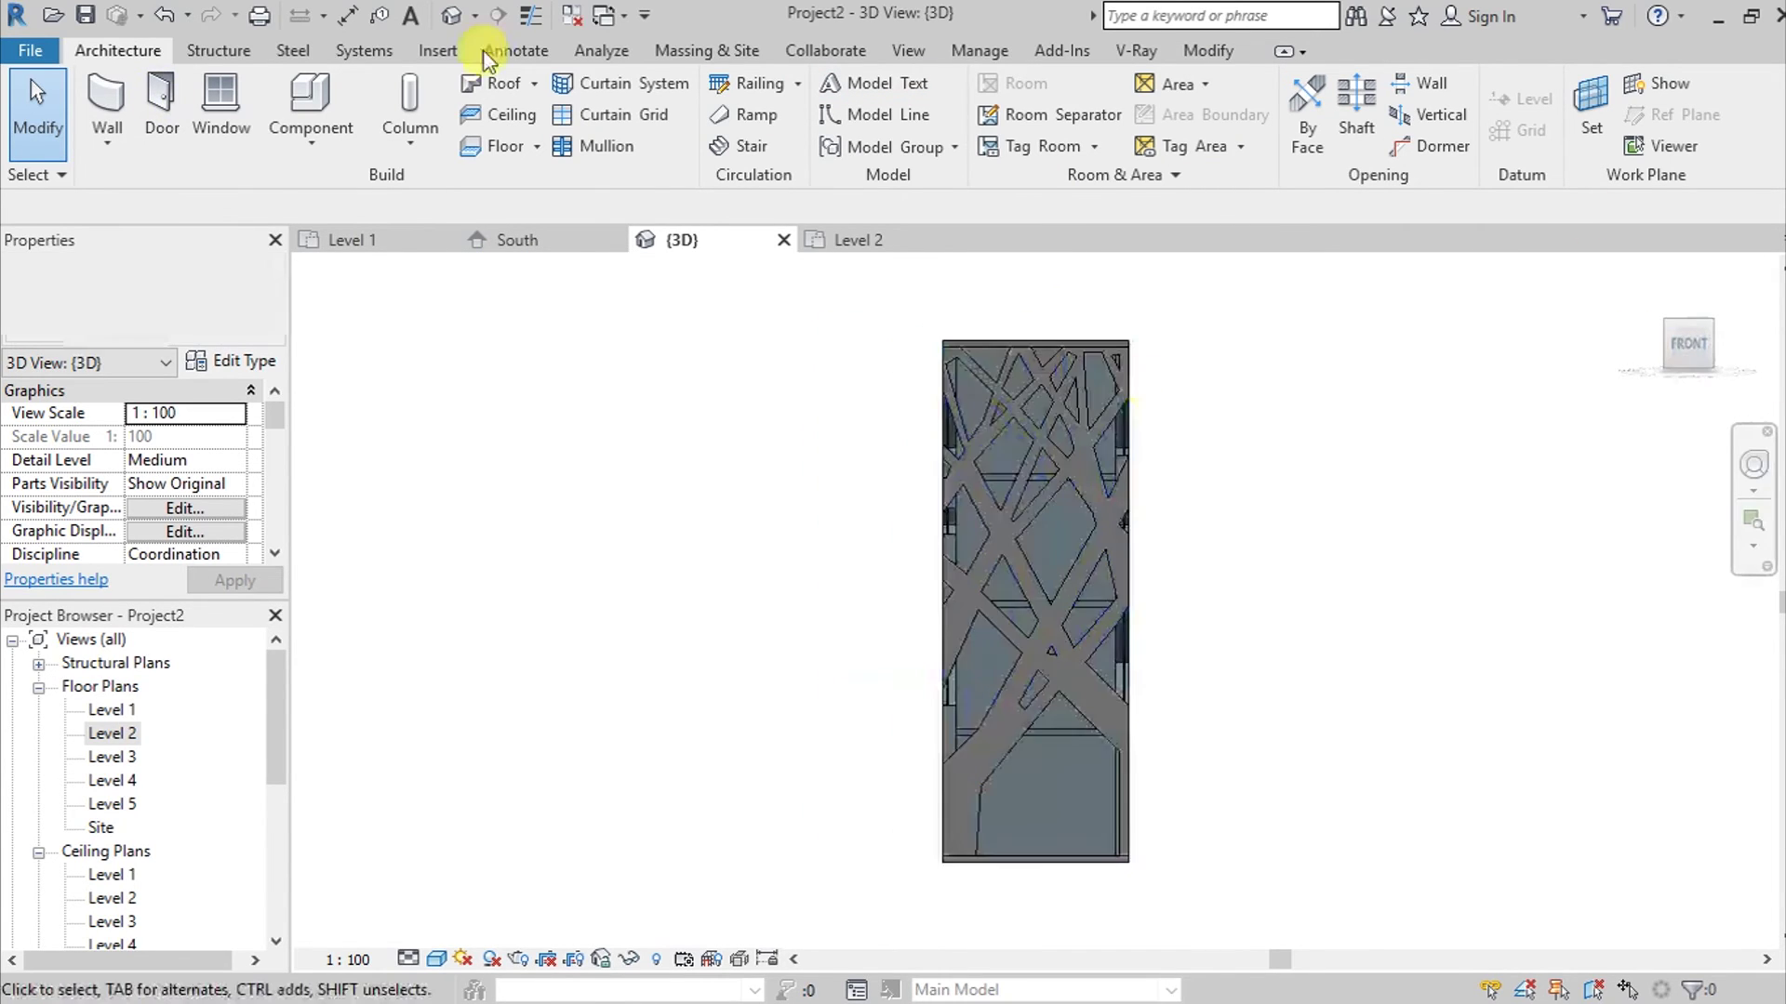
Set the work plane for model text by picking the face of the front facade wall.
left_click(884, 91)
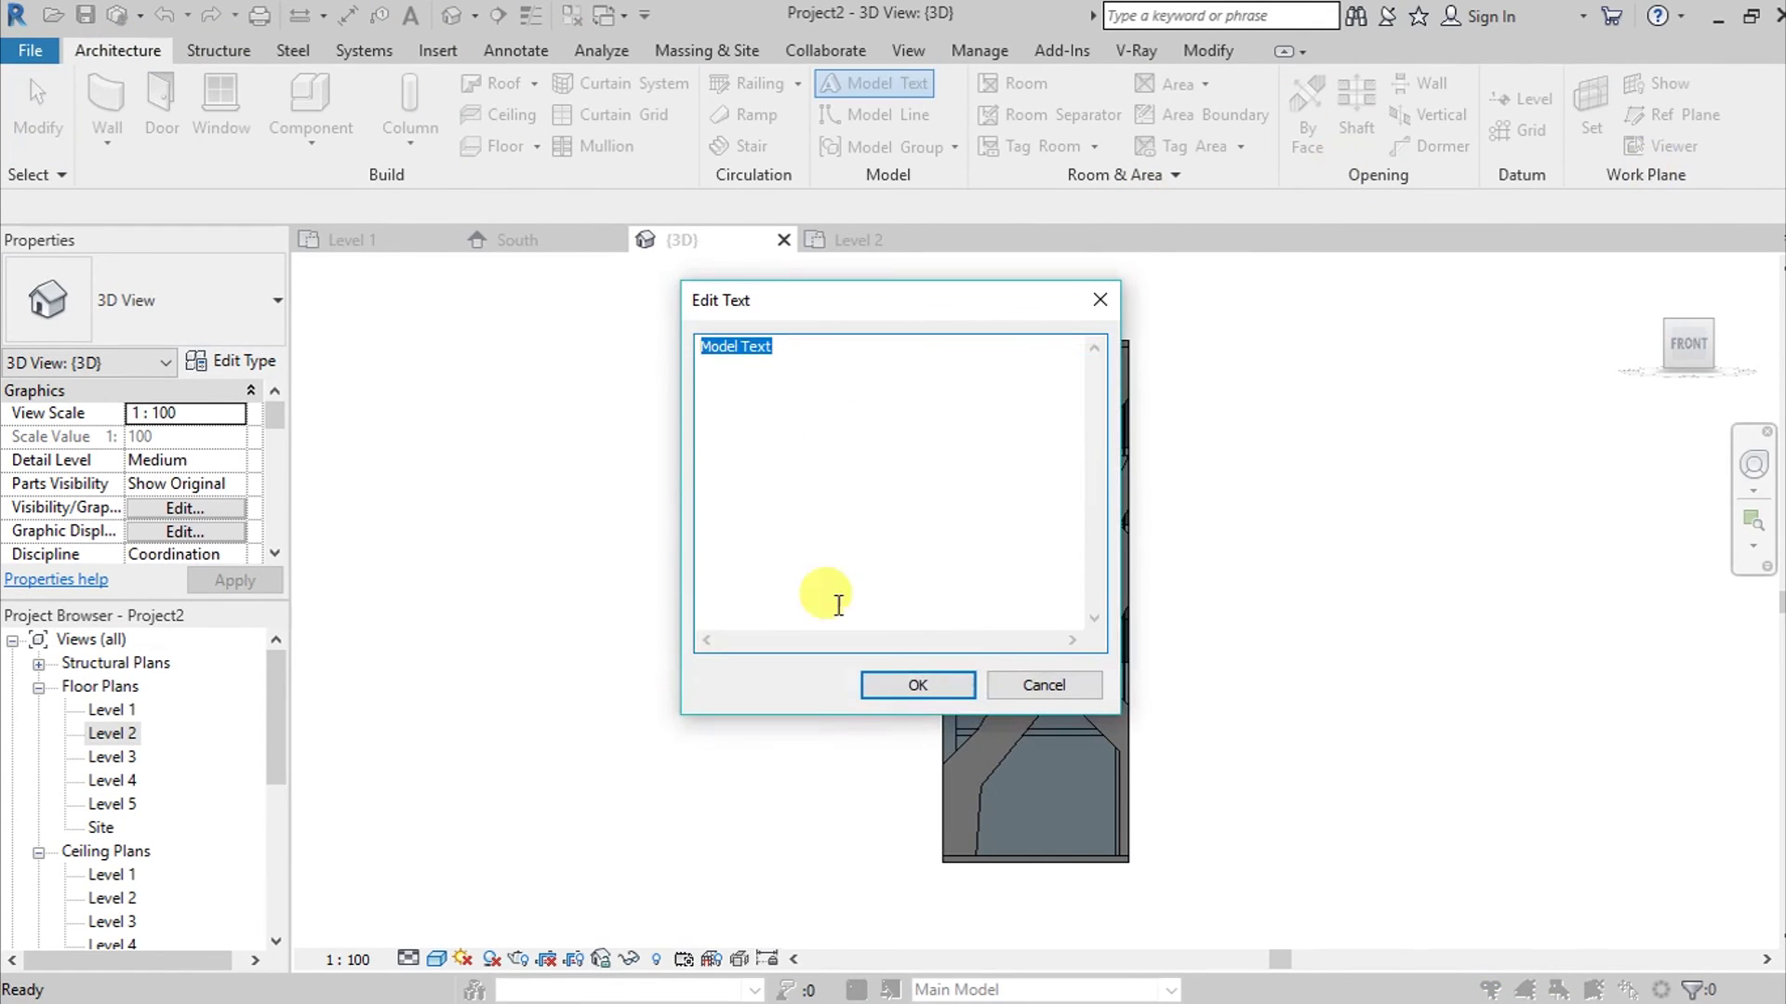
left_click(918, 687)
left_click(1588, 93)
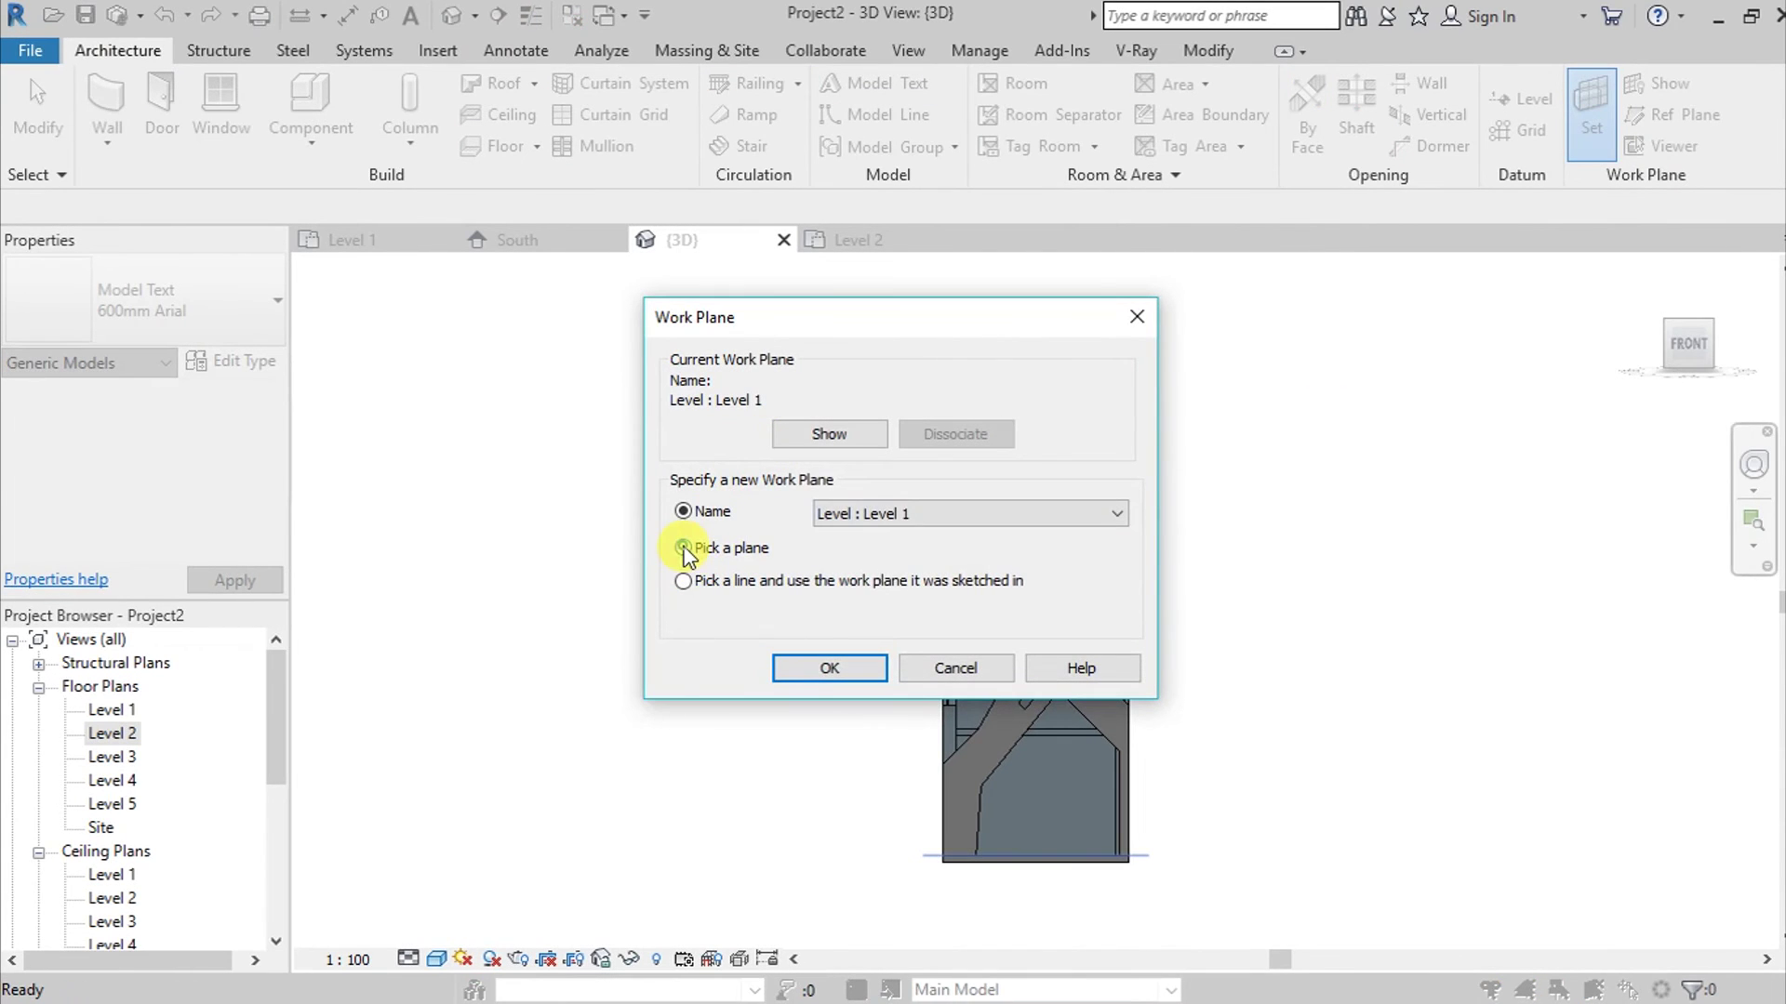
left_click(829, 670)
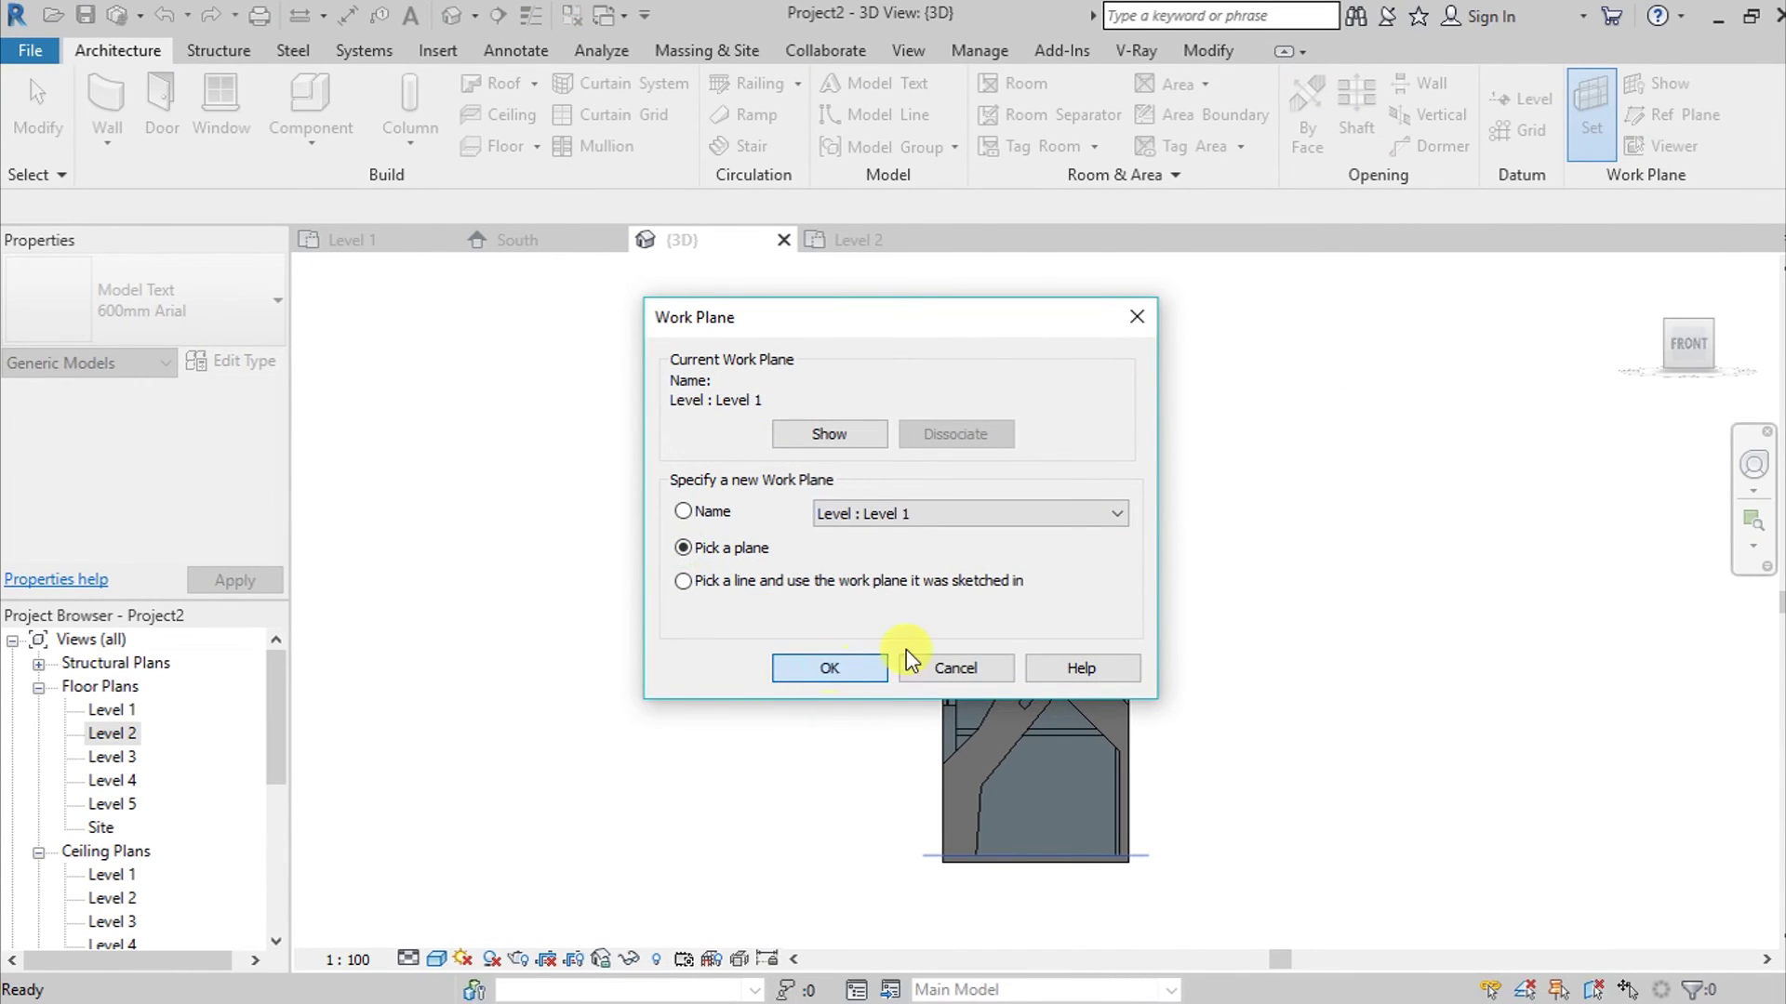
left_click(1040, 592)
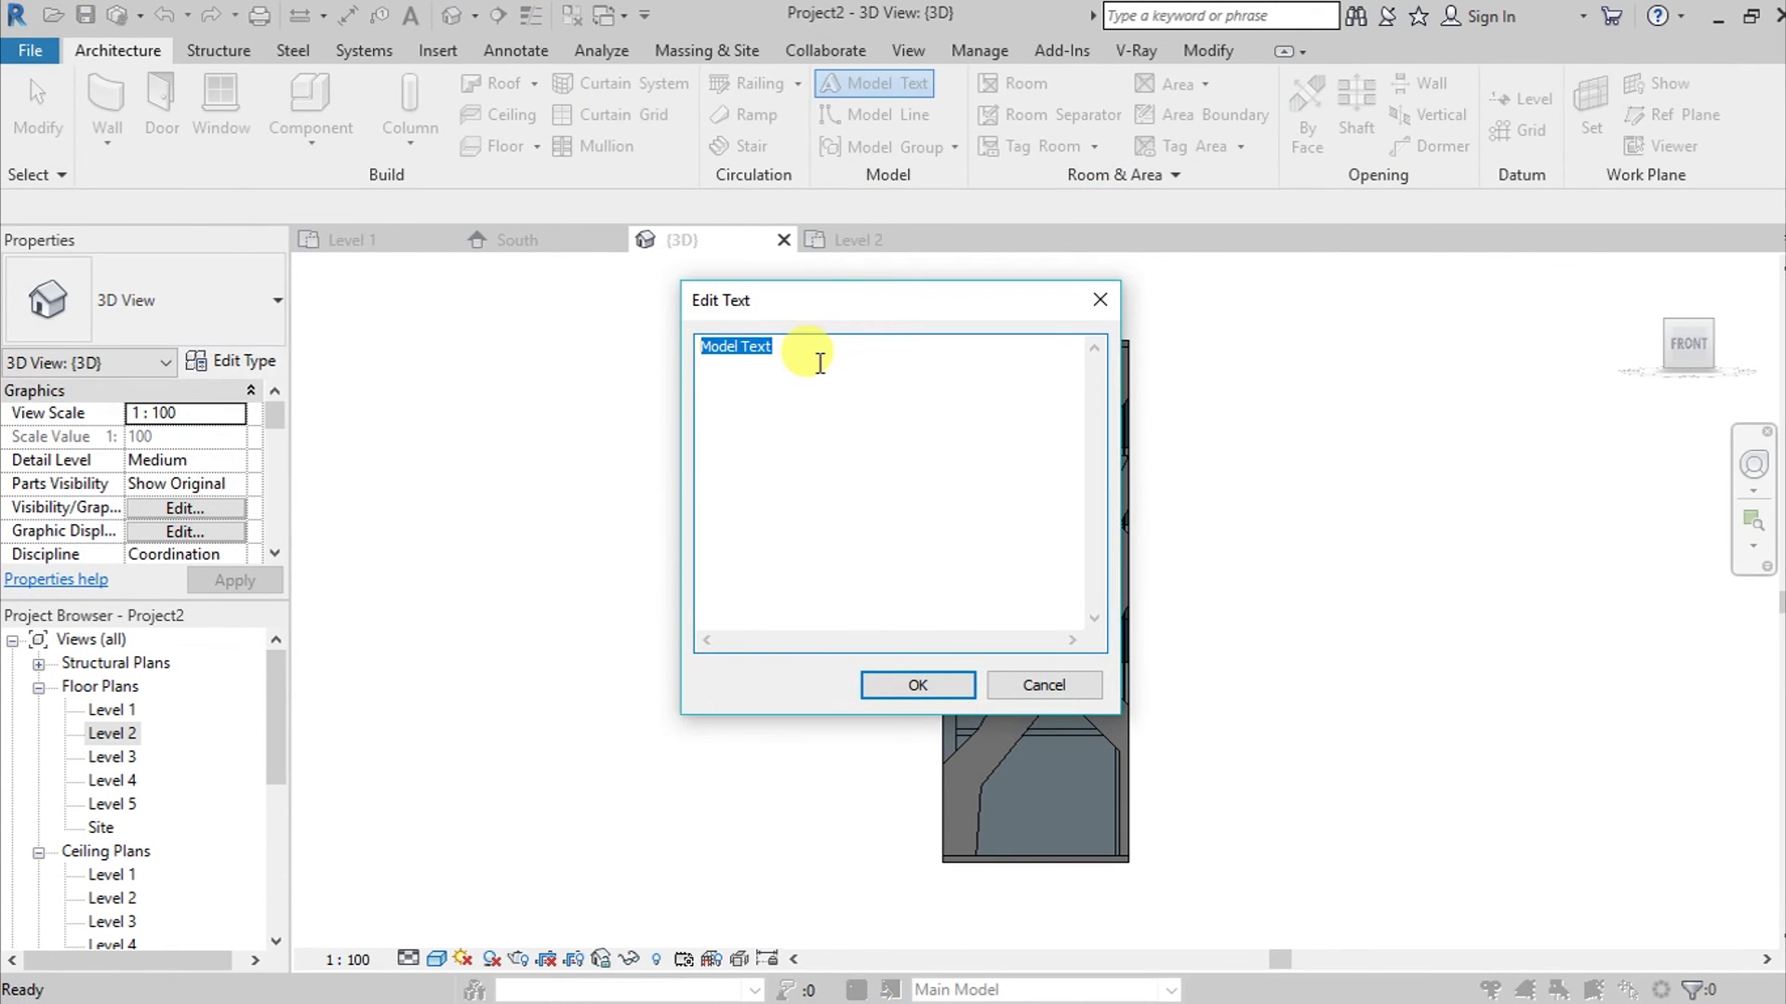
Place the model text TOD'S on the upper part of the front facade and end the command.
type("TOD'S")
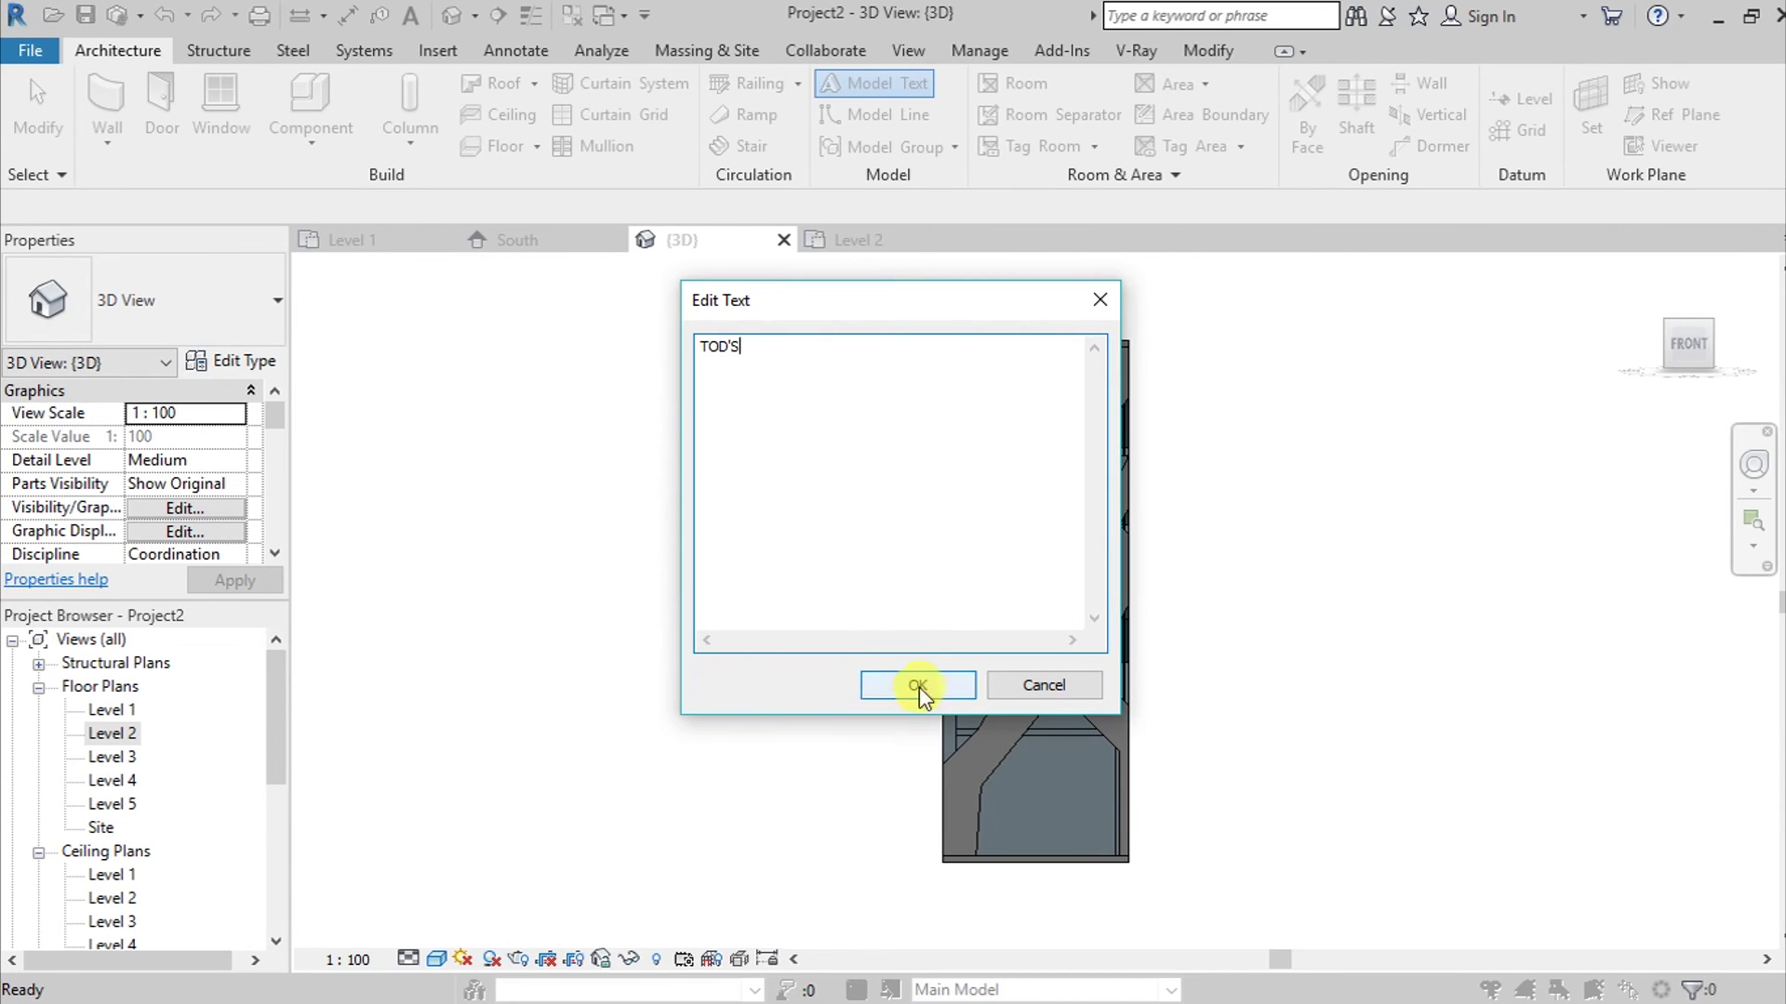
left_click(919, 688)
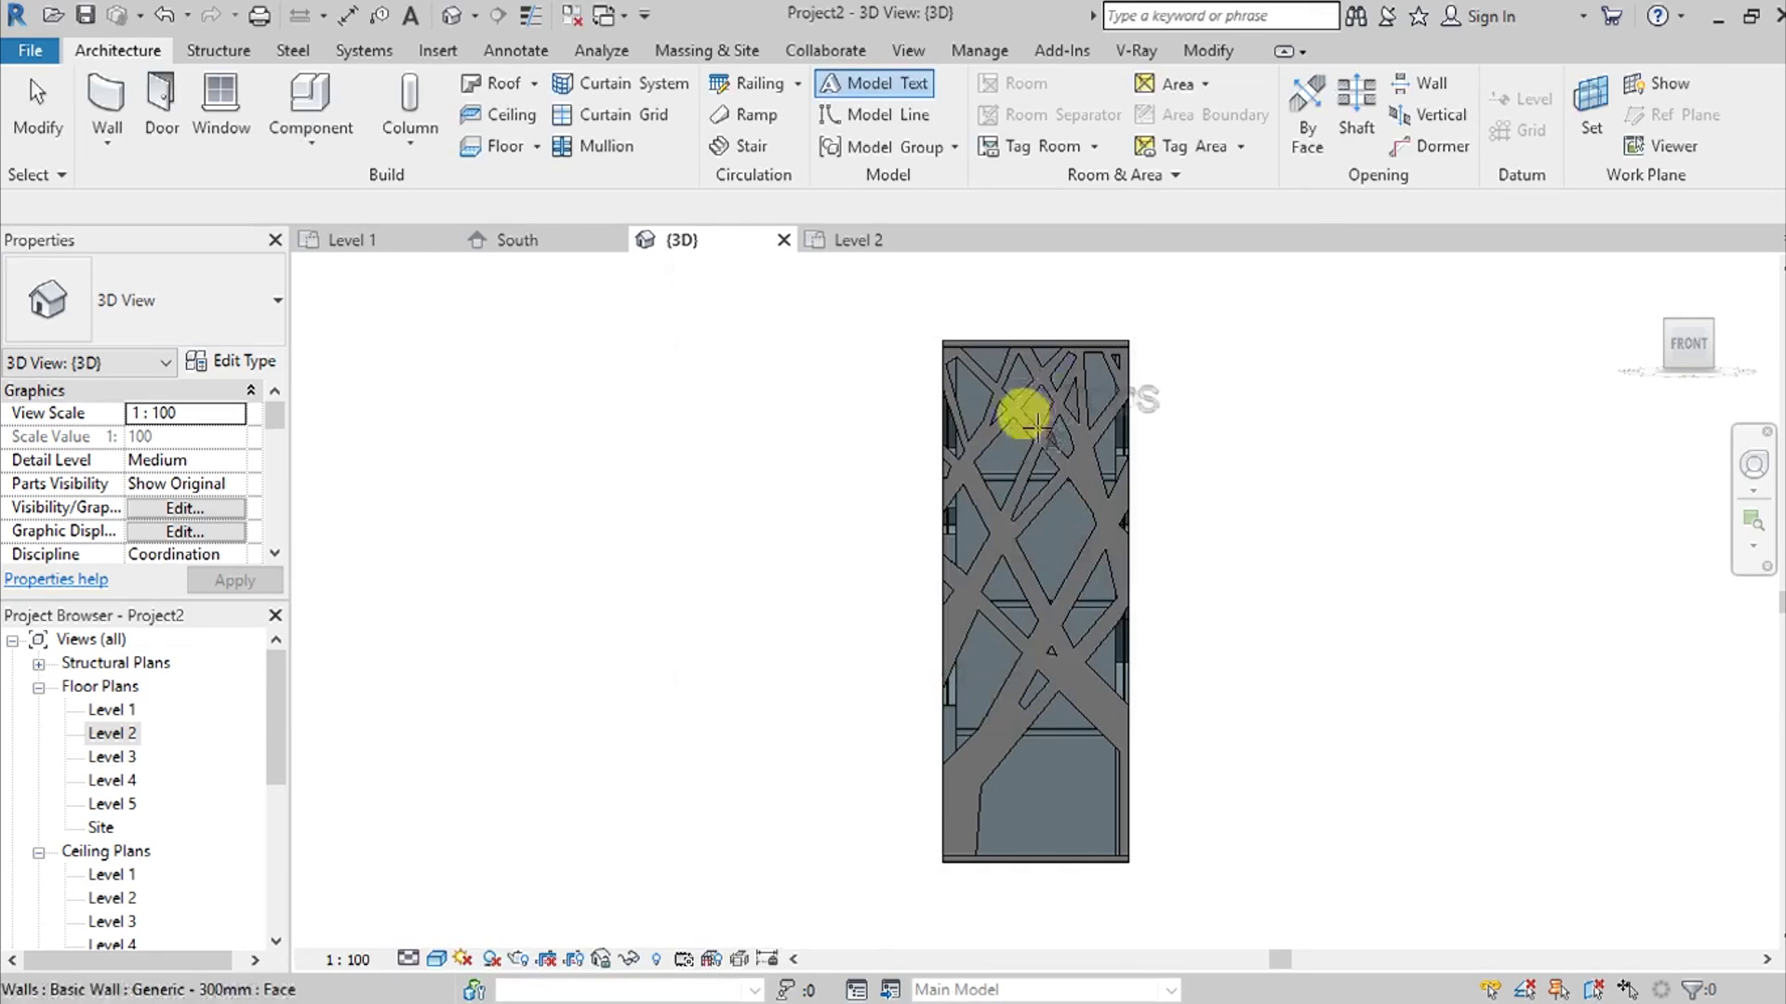
left_click(1005, 444)
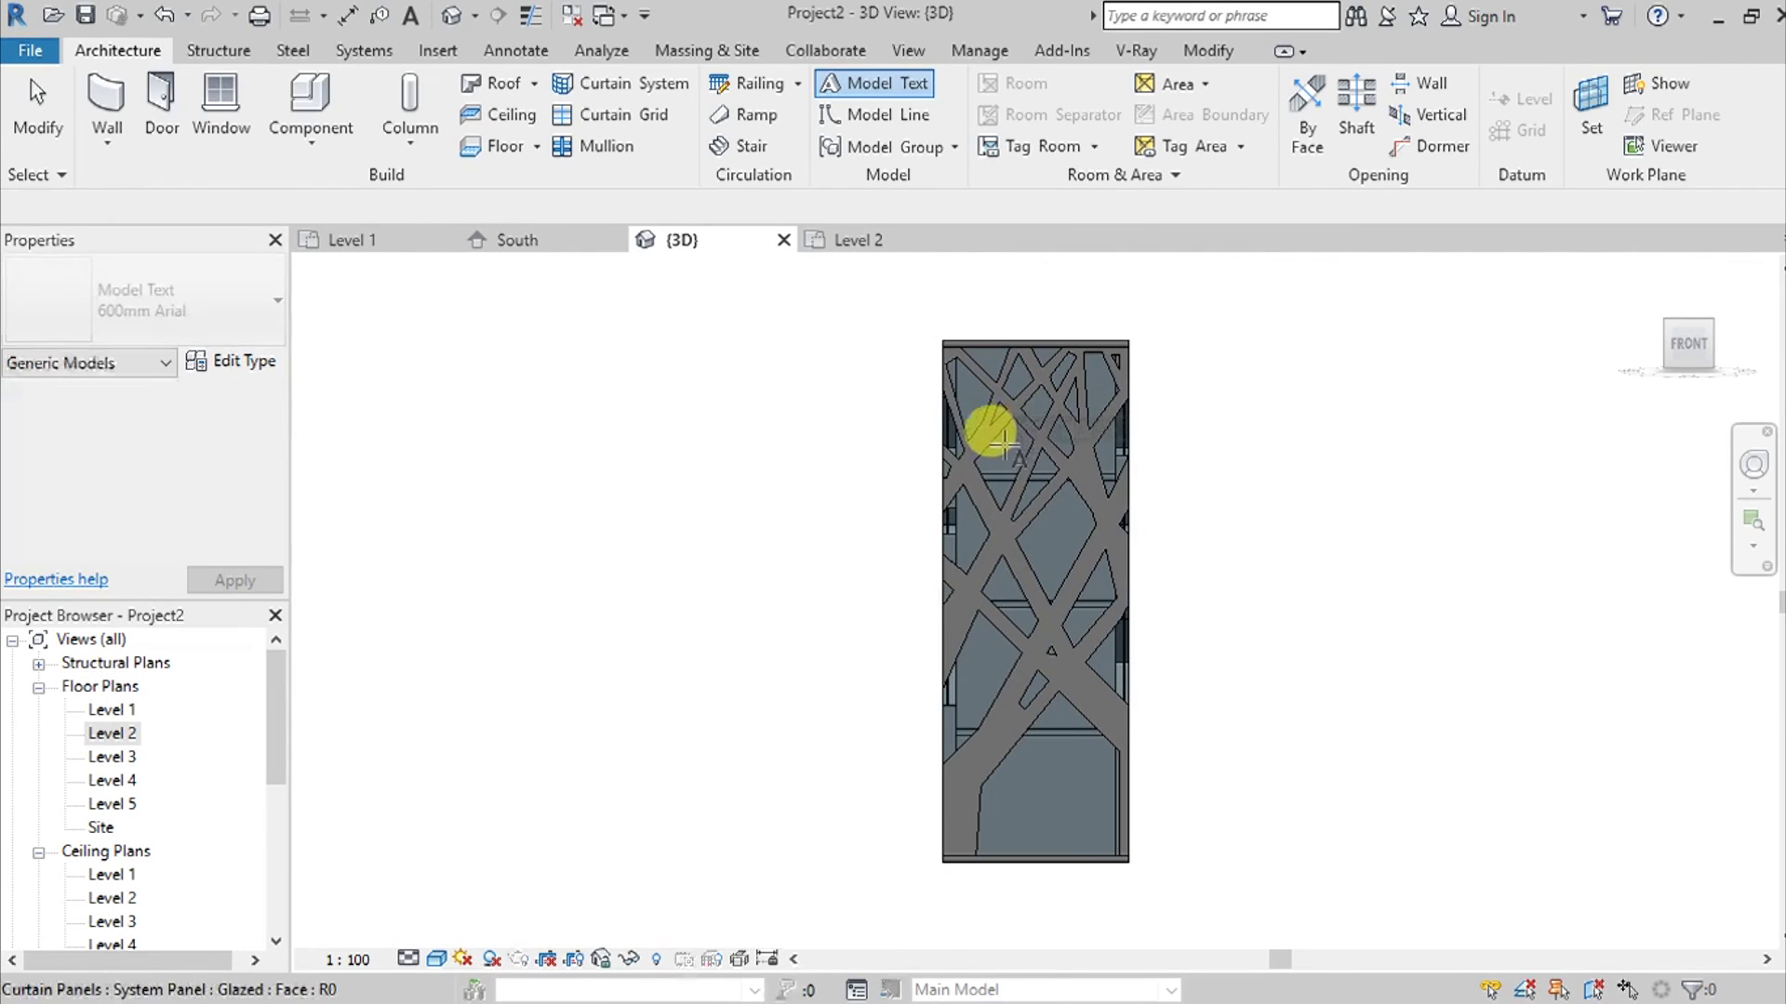
key("Escape")
key("Escape")
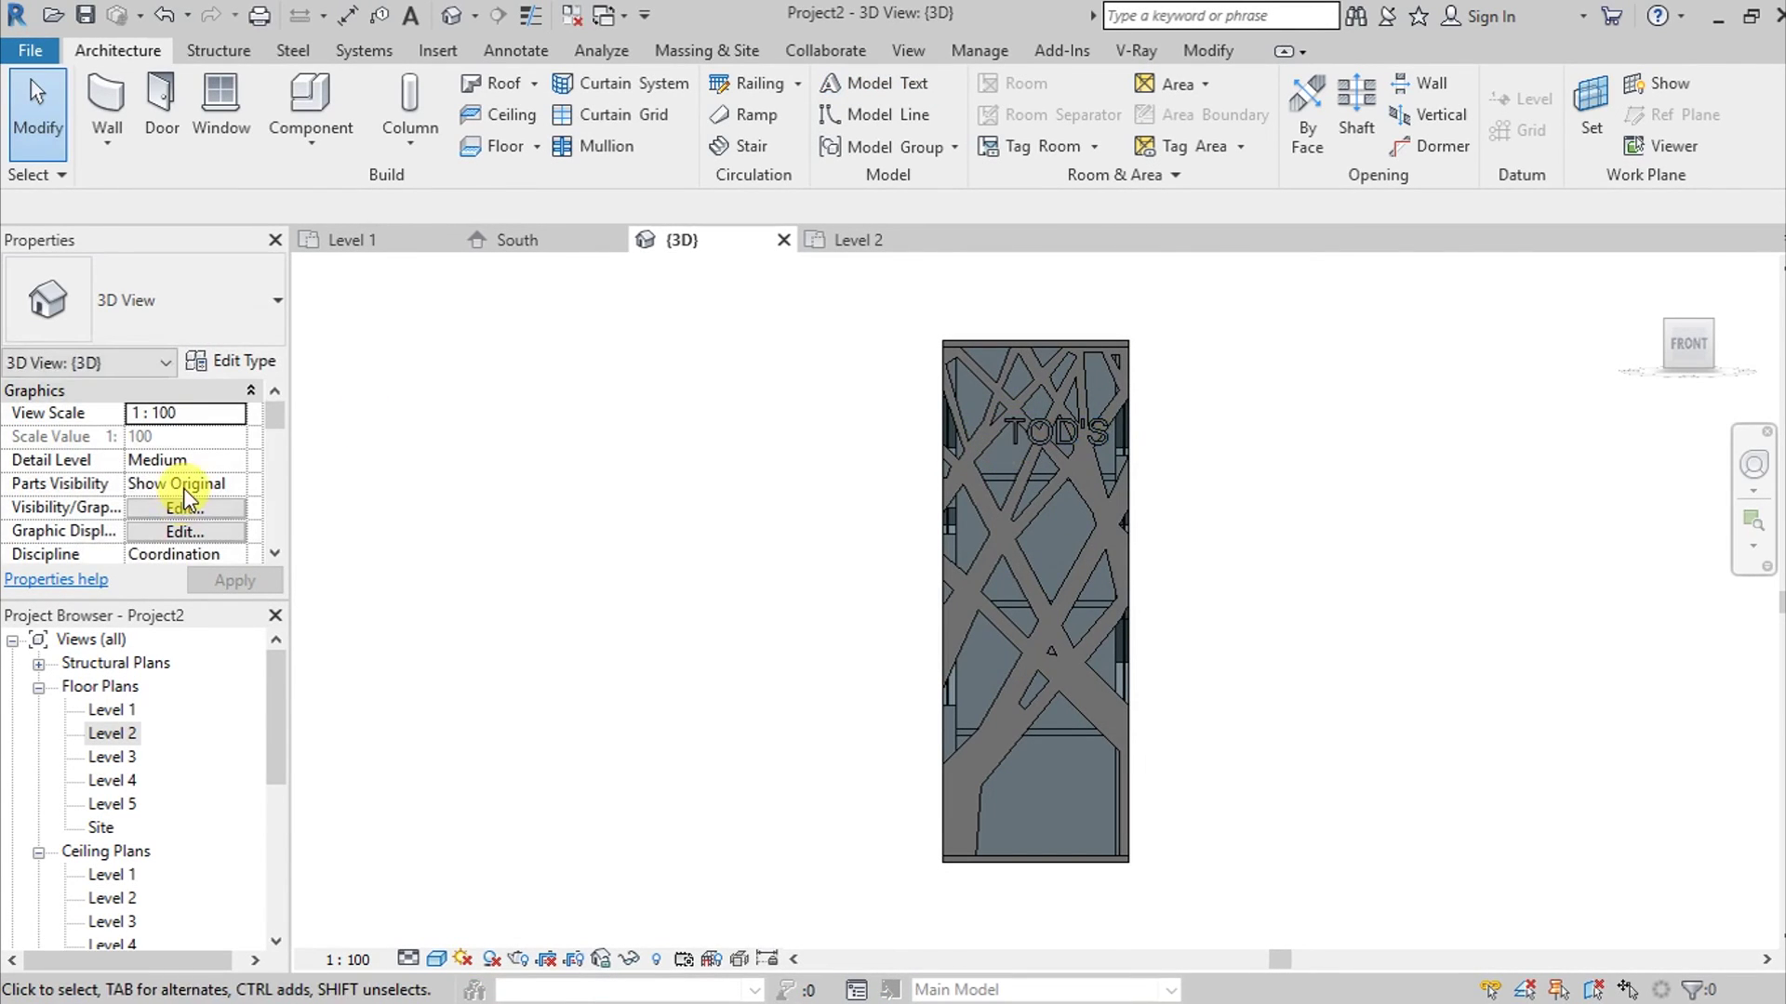
Assign the Gypsum Wall Board material to the TOD'S model text.
scroll(190, 471, "down", 2)
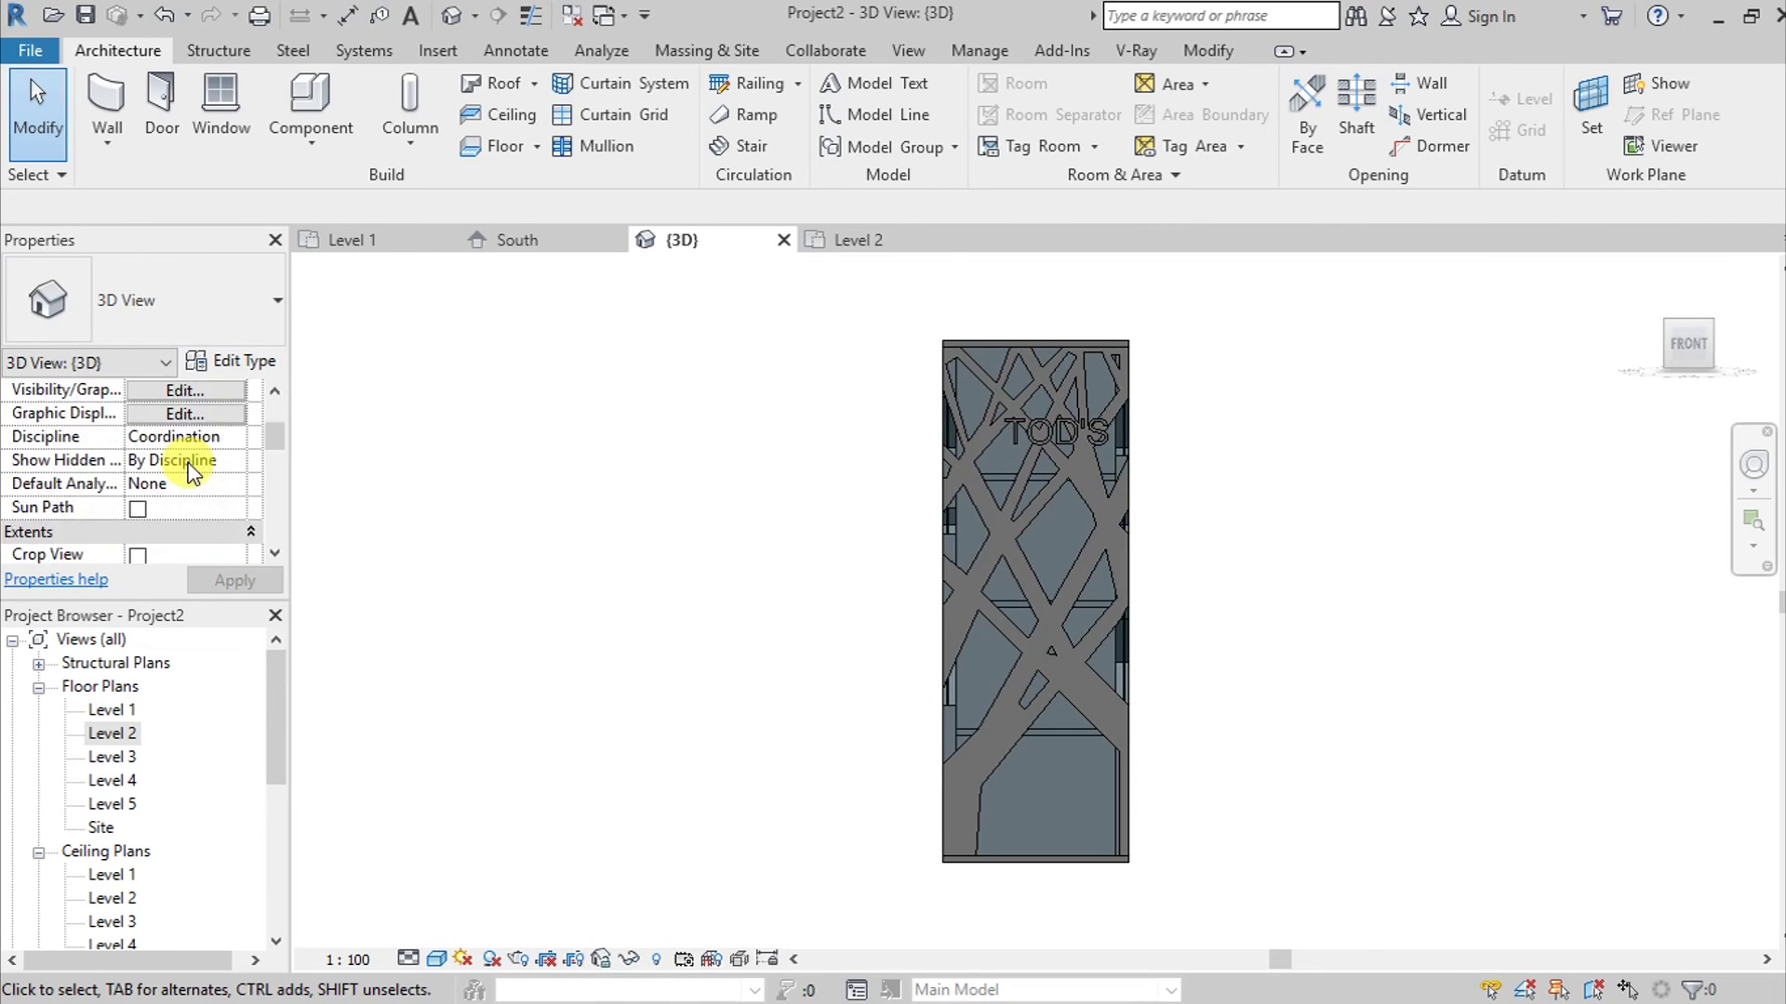
scroll(189, 462, "up", 2)
left_click(1081, 437)
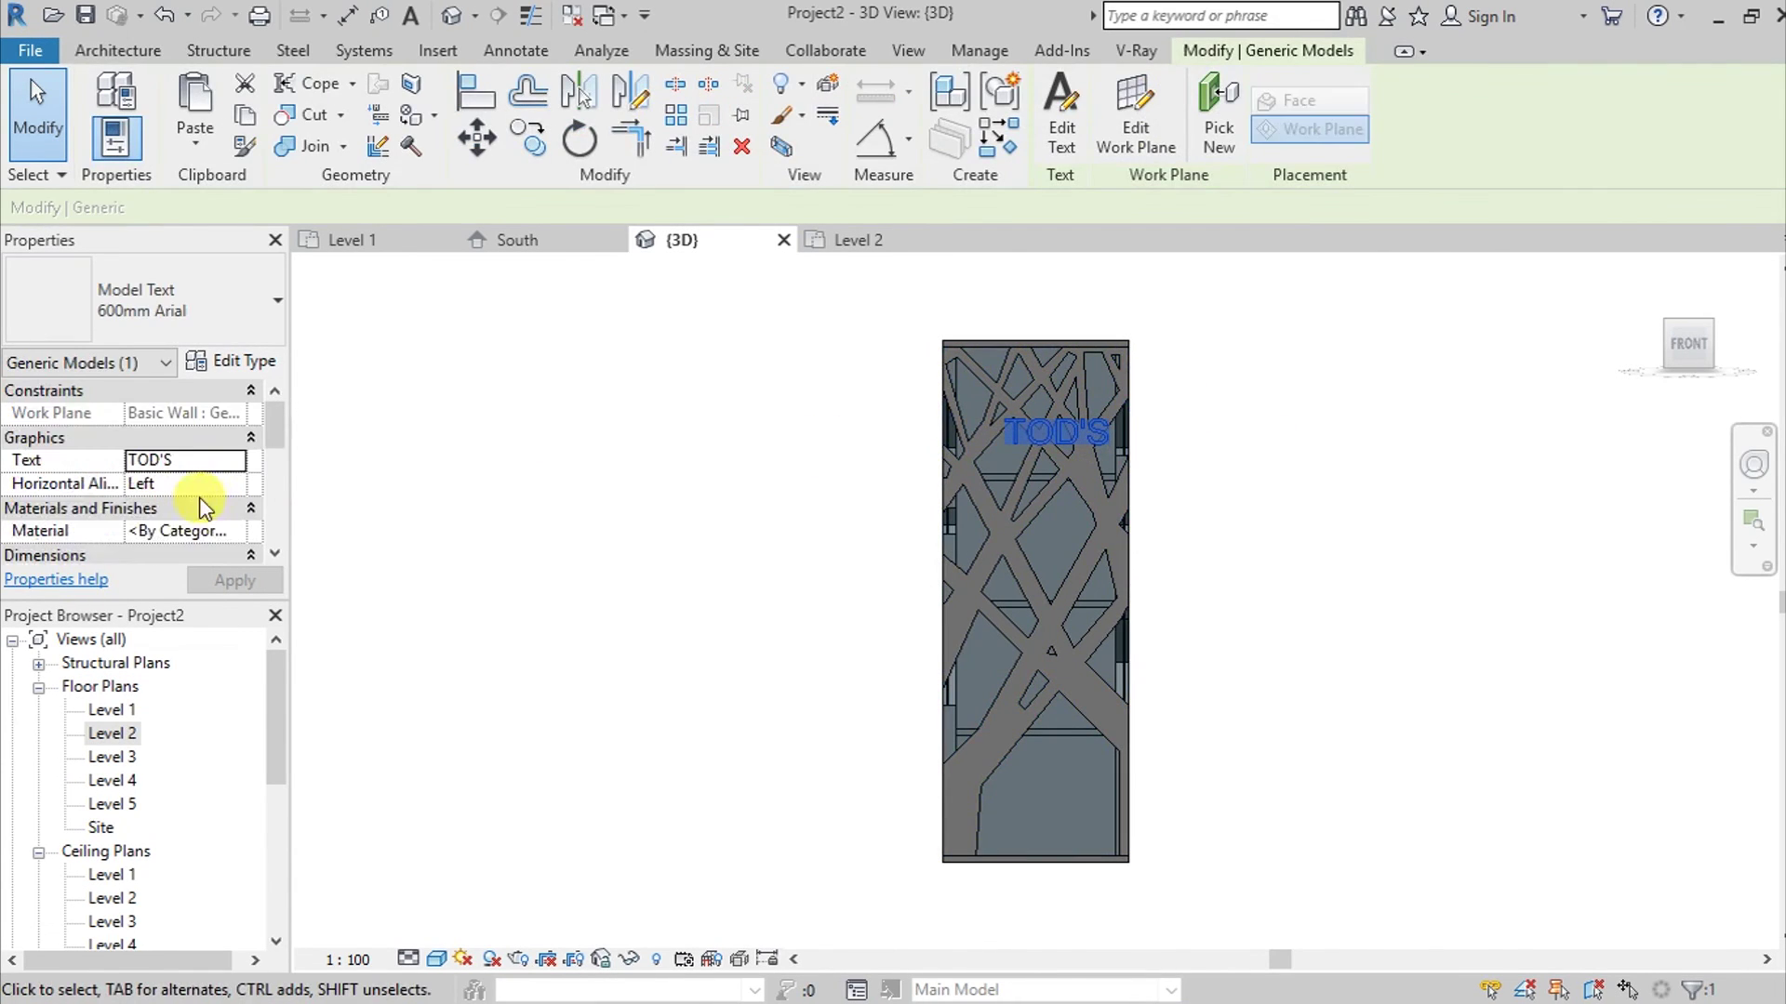
left_click(238, 538)
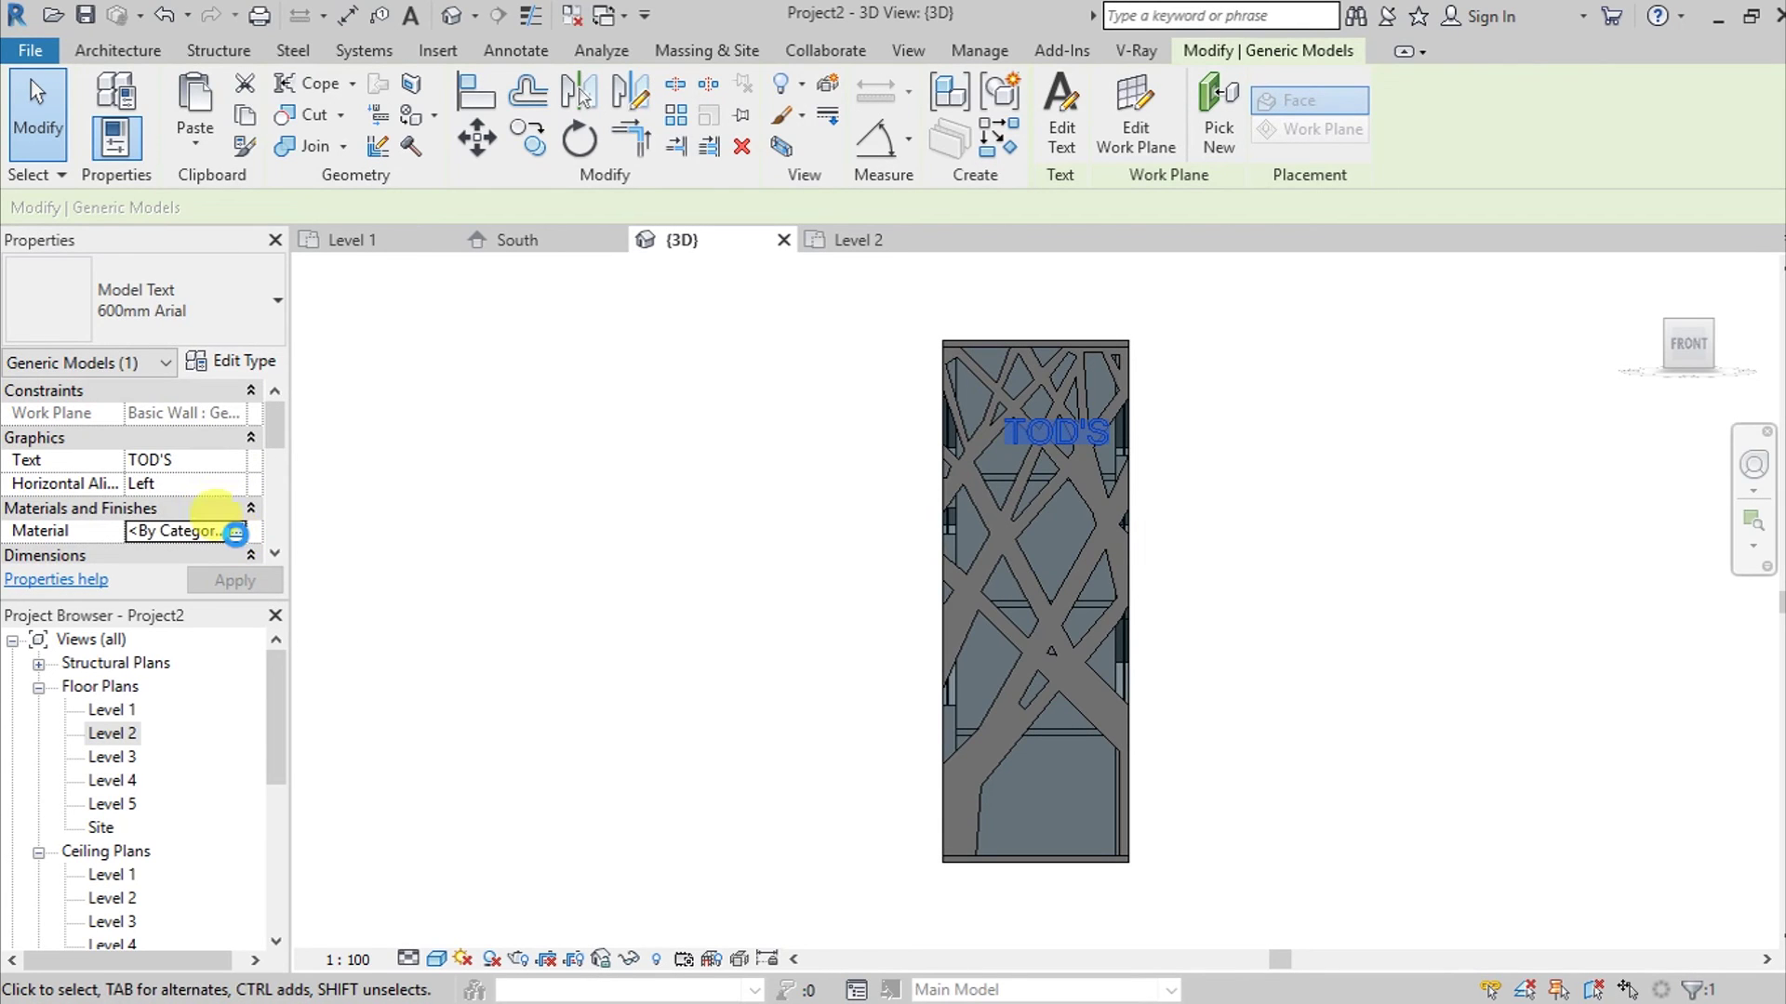
left_click(236, 533)
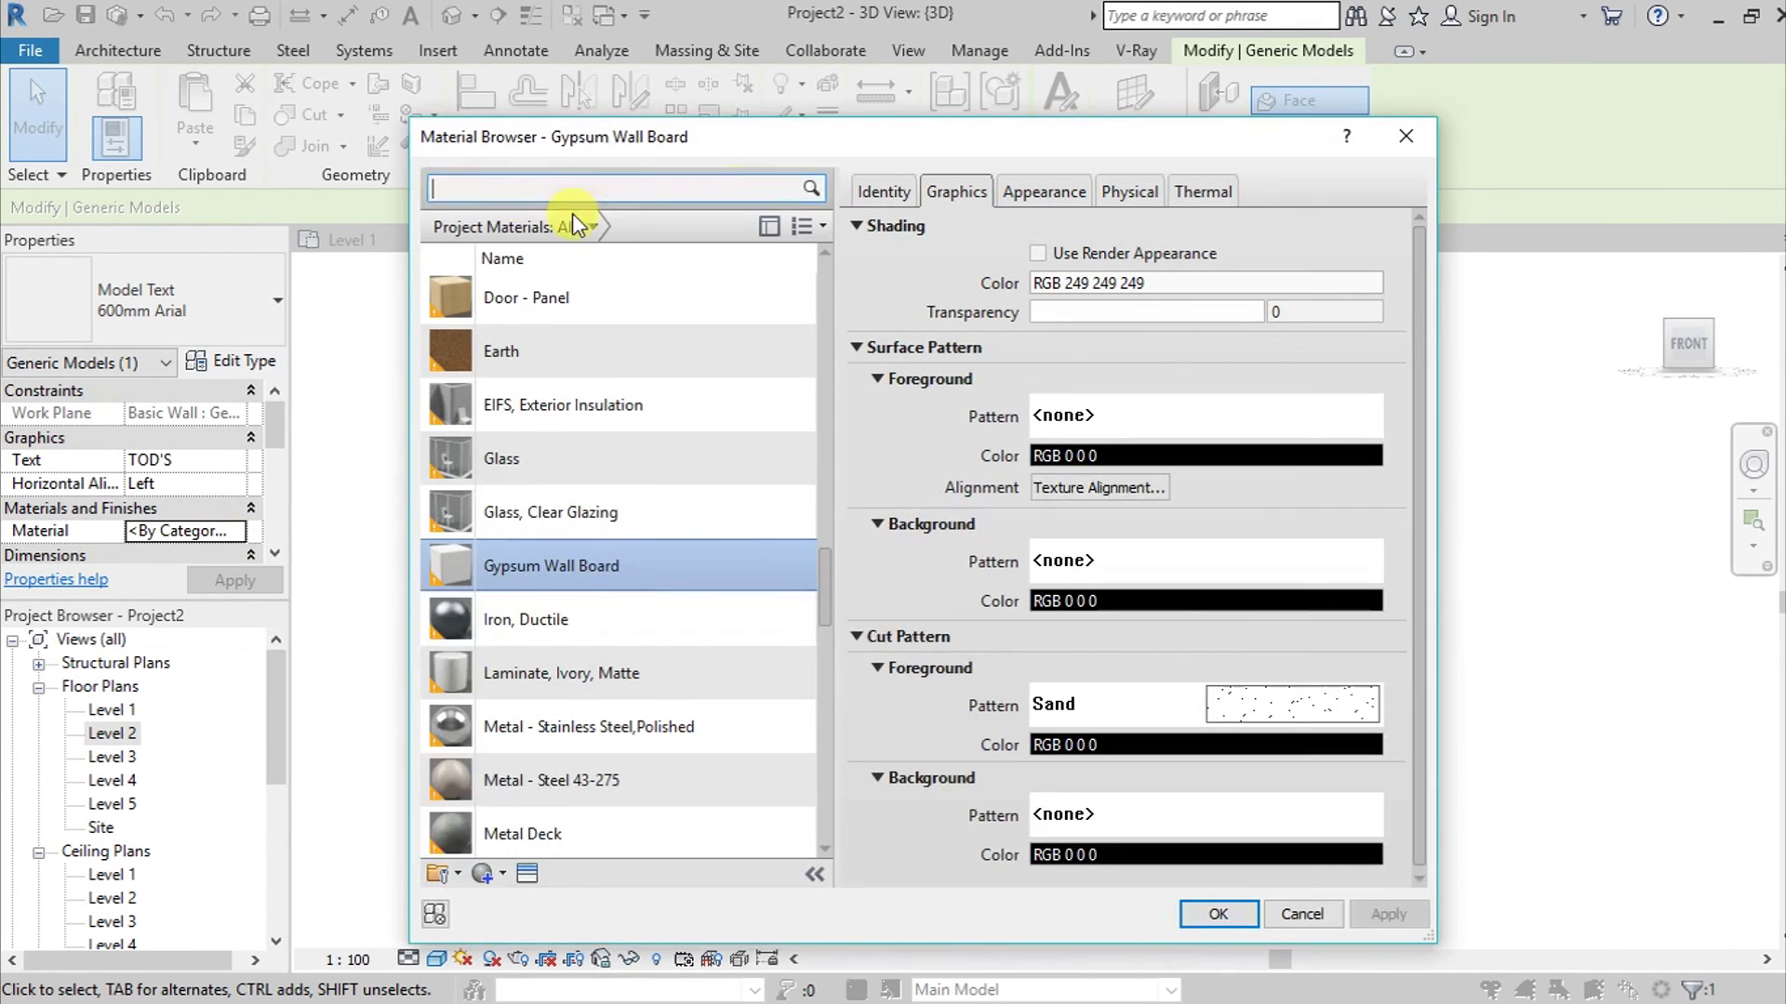
left_click(560, 565)
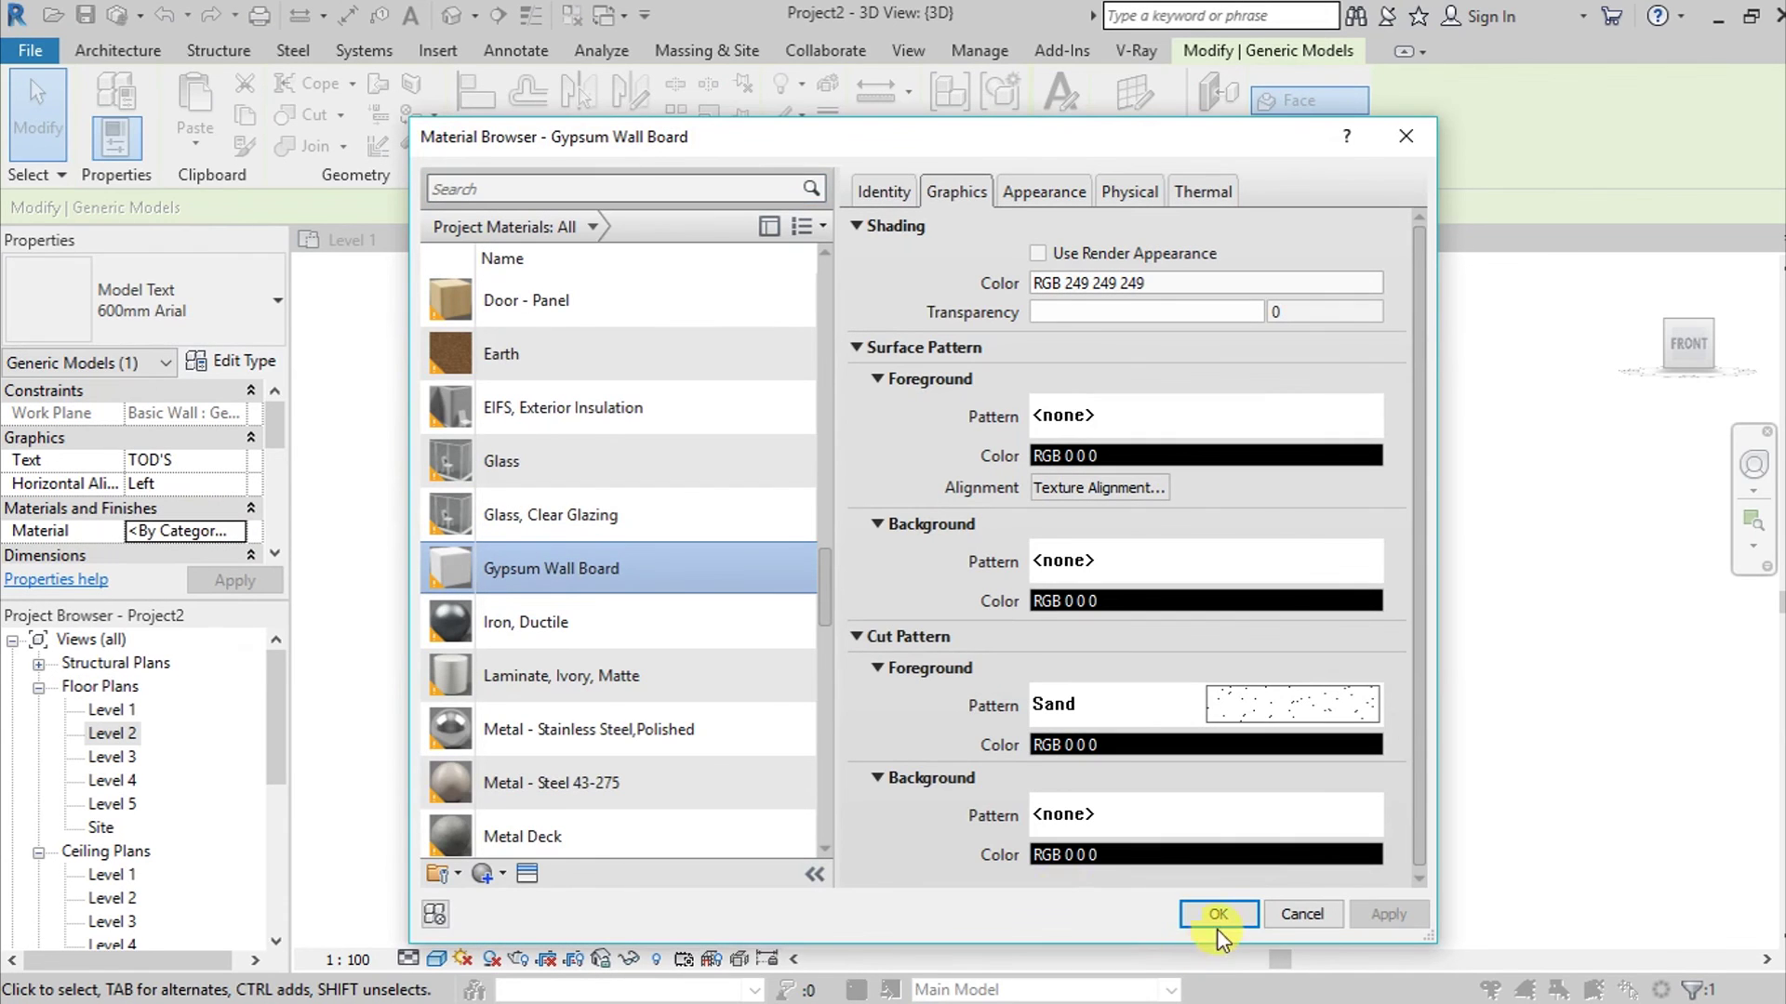